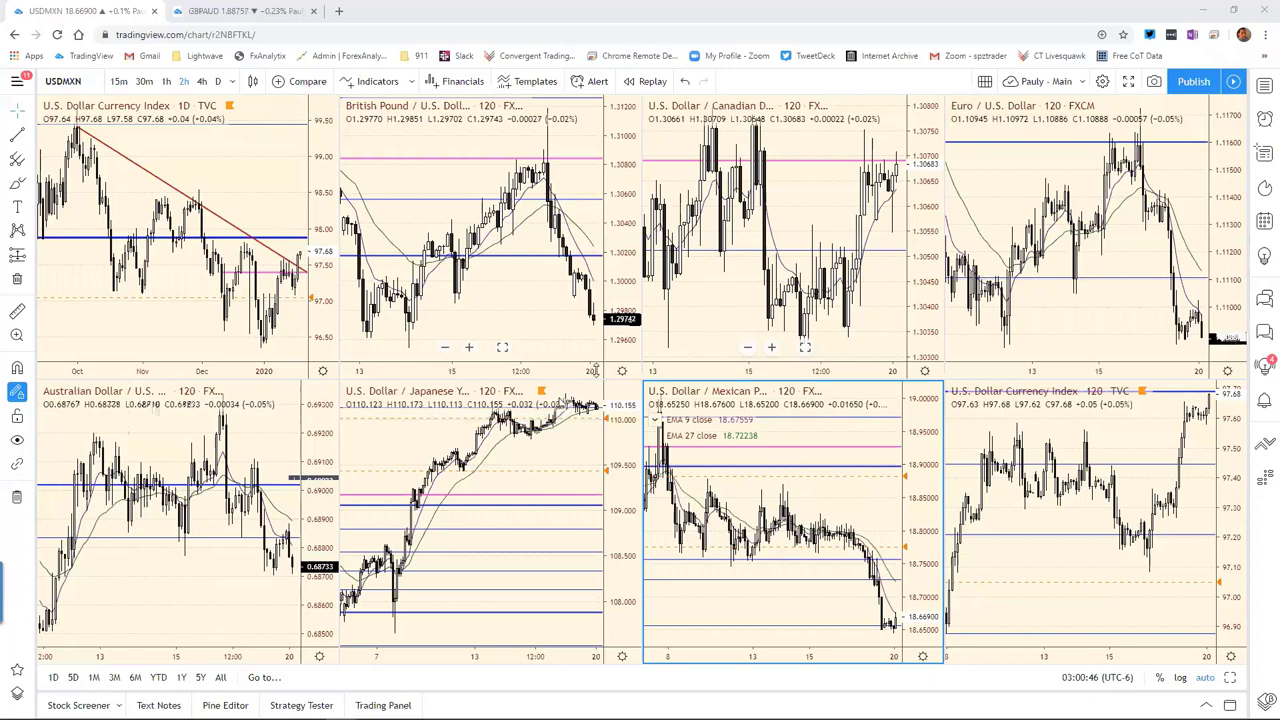
Zoom out the GBP/USD and USD/CAD 120-minute charts horizontally to show more history
drag(420, 371, 460, 368)
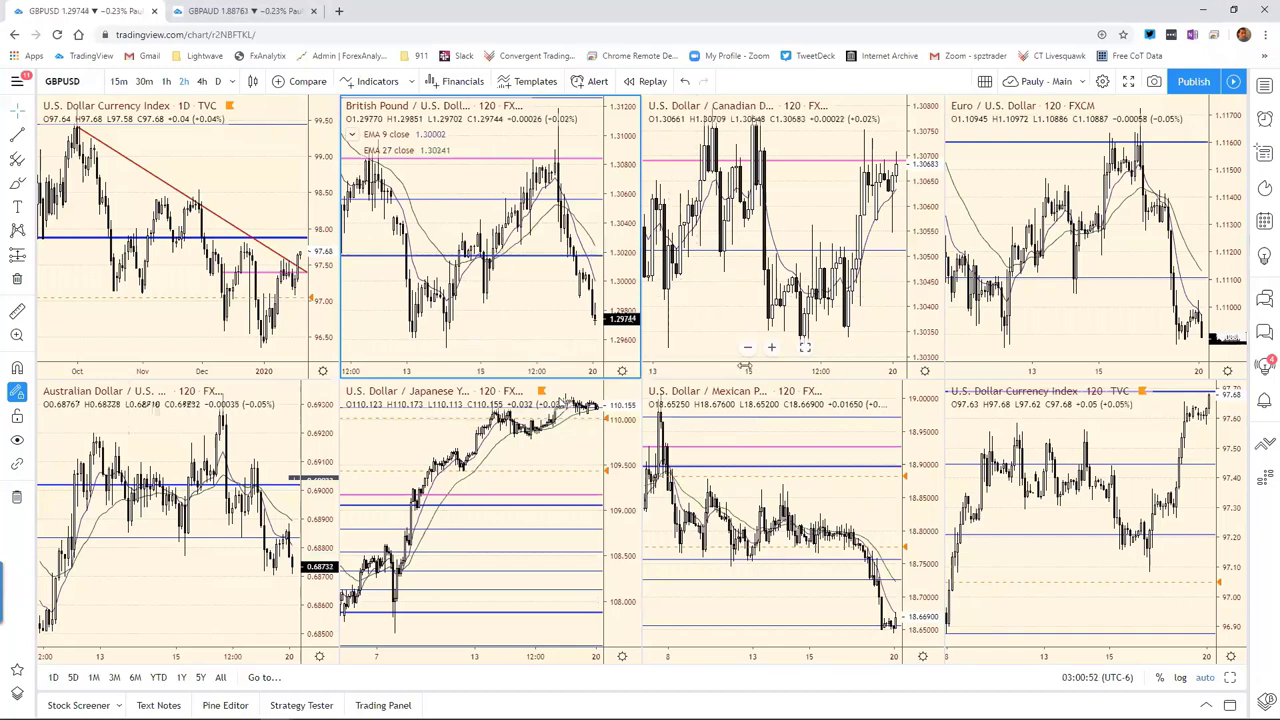
drag(745, 365, 788, 365)
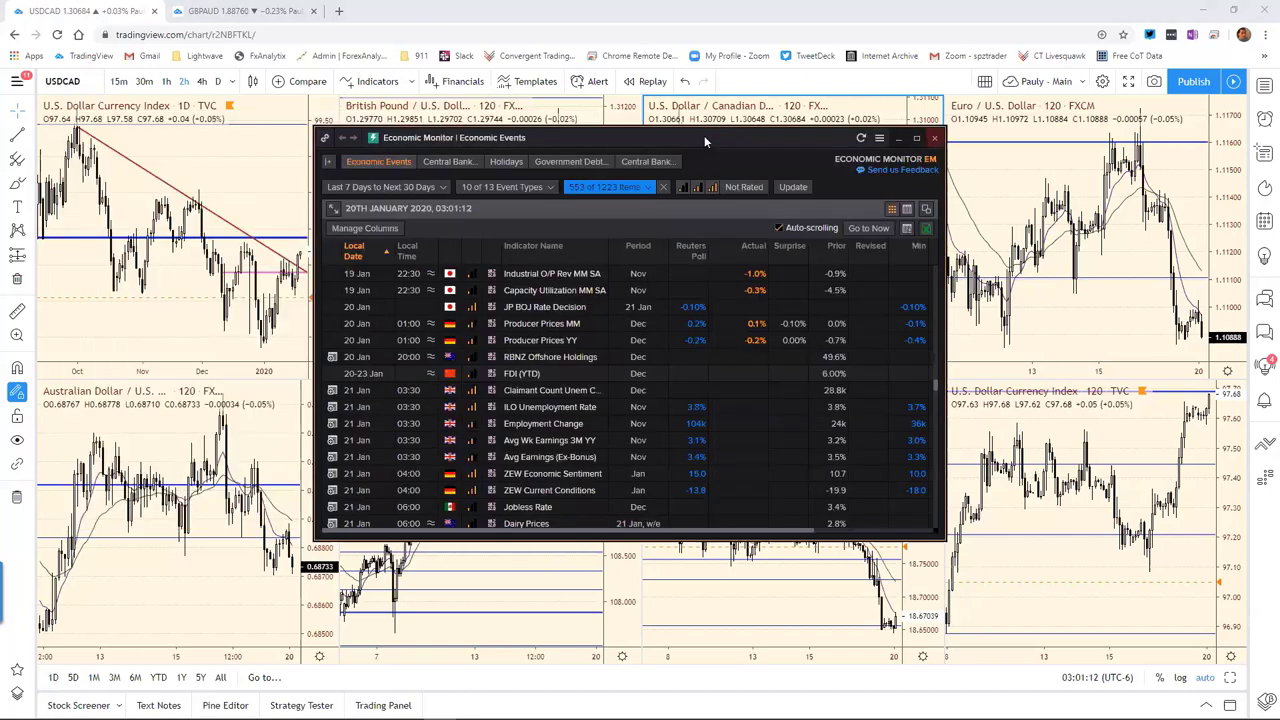
Nudge the Economic Monitor events calendar window slightly up and to the right
drag(704, 135, 714, 127)
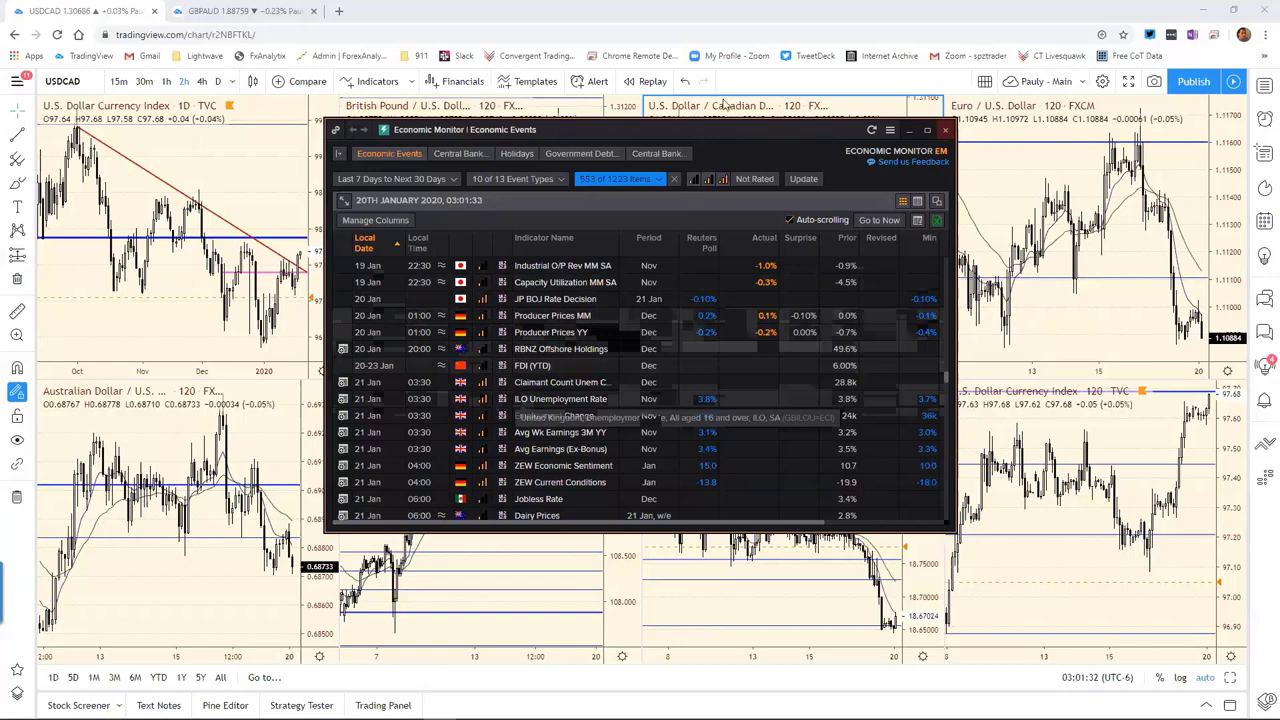
Dismiss the events calendar, bringing the Reuters Aussie/kiwi article to the front
key(alt+Tab)
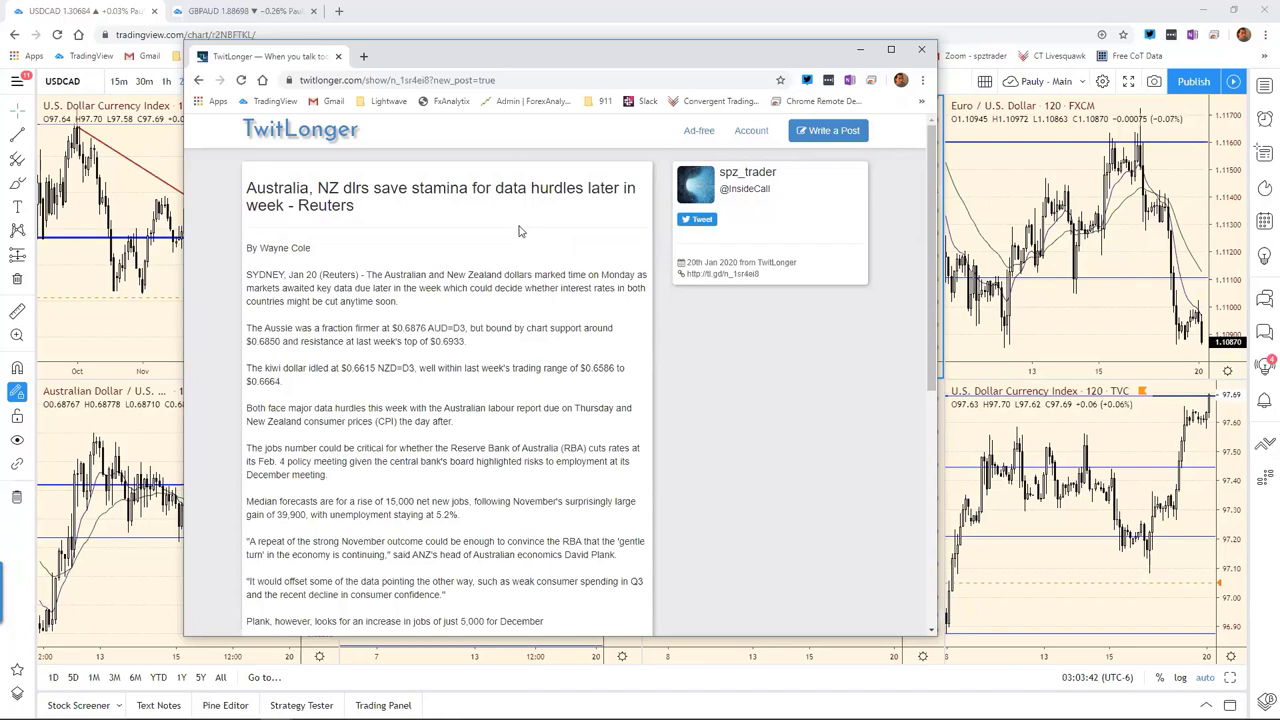
Scroll the Reuters article to the Australian jobs, RBA rate-cut odds and NZ CPI passages
scroll(518, 231, down, 1)
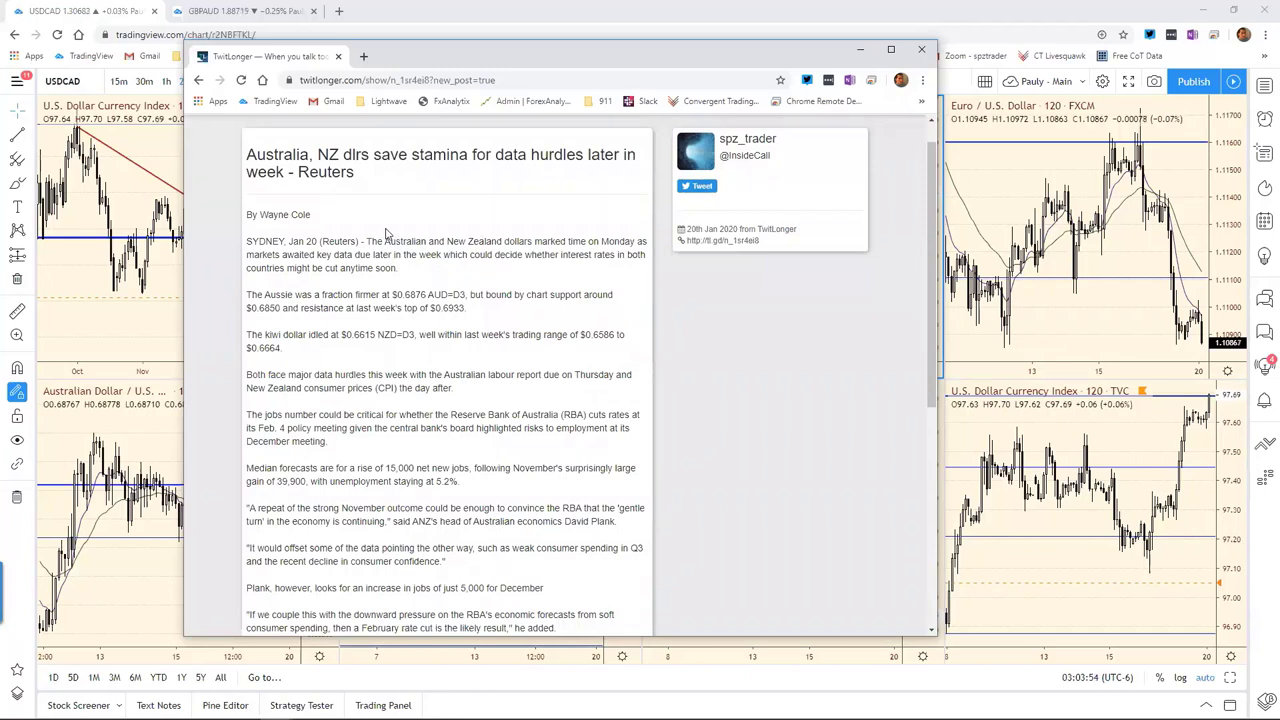
scroll(412, 270, down, 1)
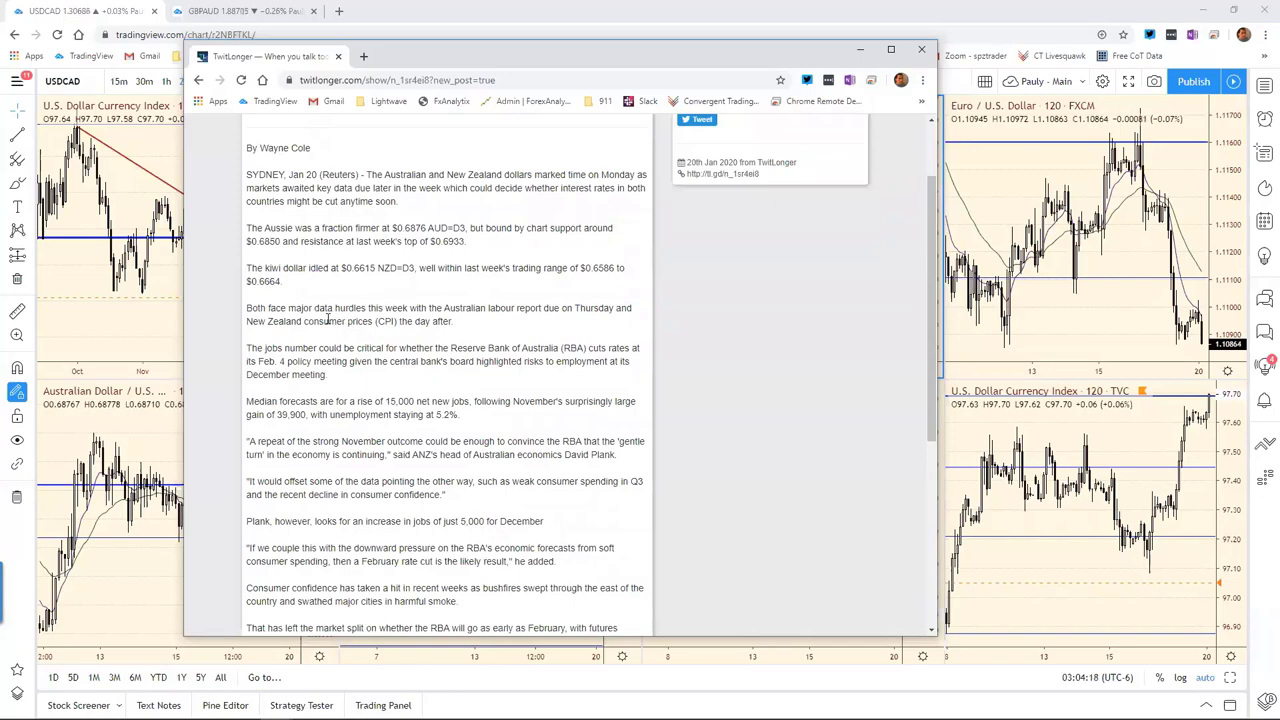
scroll(327, 318, down, 1)
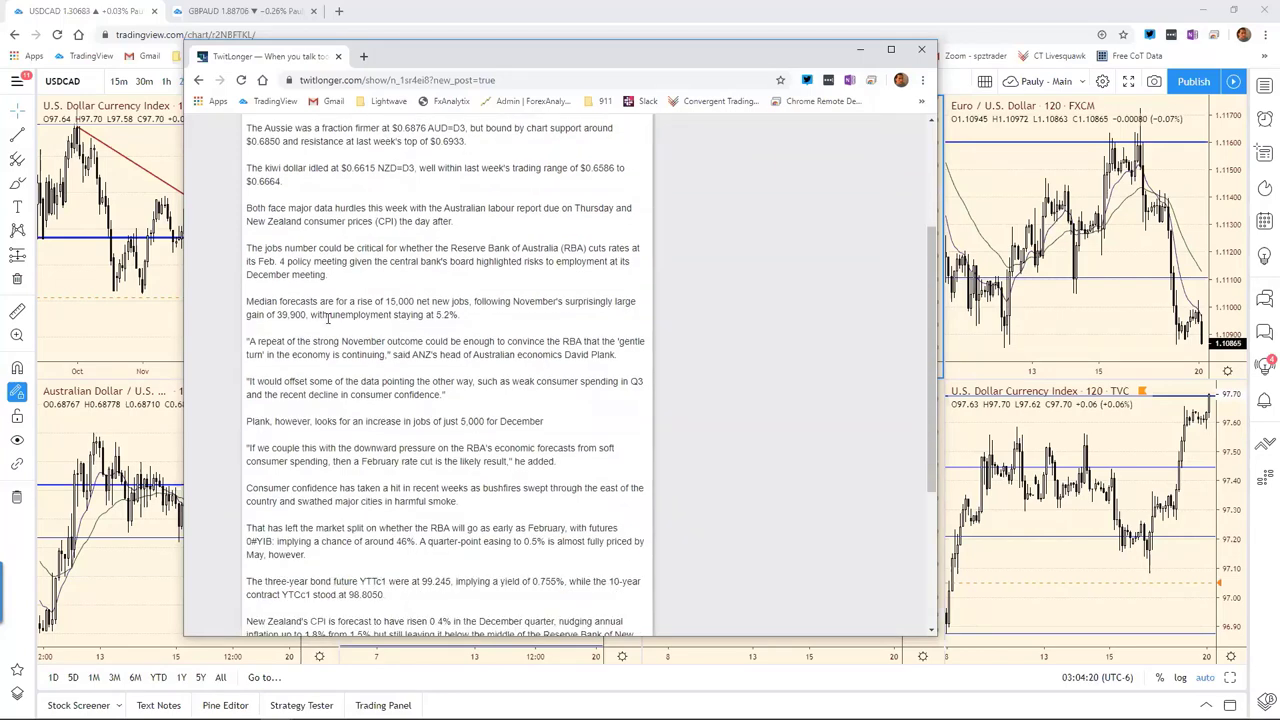
scroll(327, 318, down, 1)
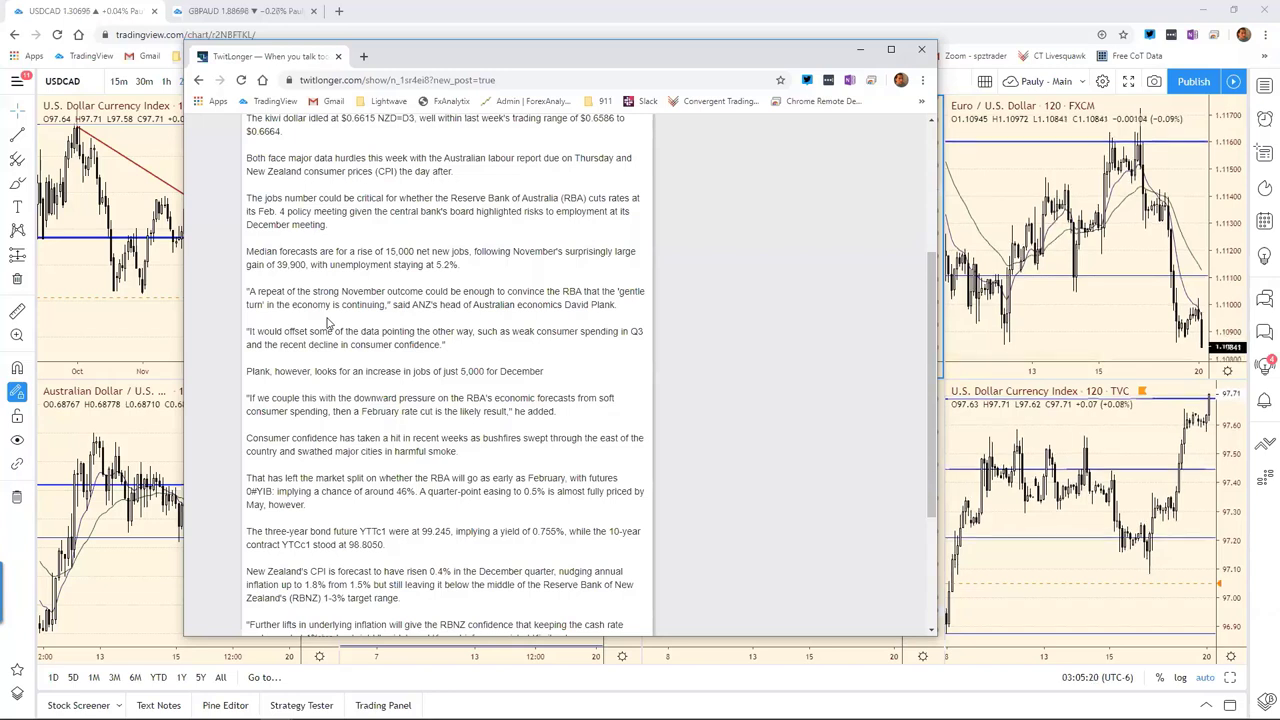
Scroll to the article's end, closing on RBNZ odds: 7% February cut, 33% by June
scroll(362, 340, down, 2)
scroll(362, 340, down, 4)
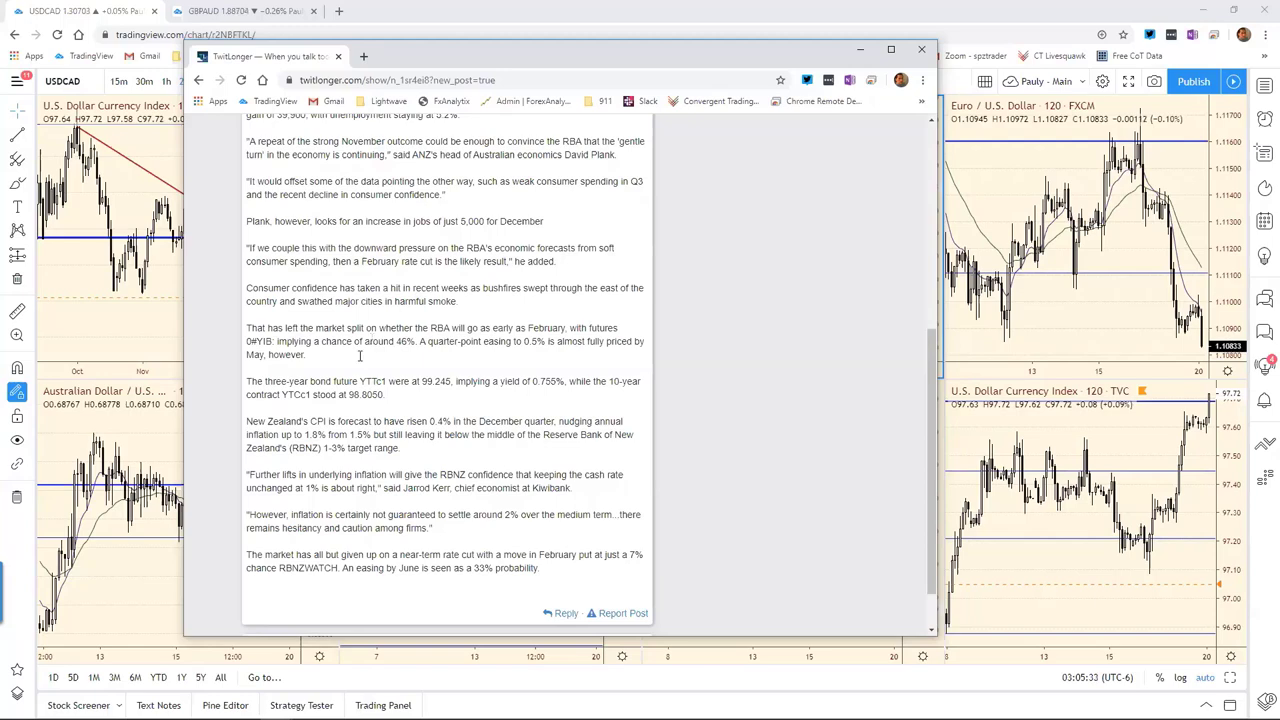
scroll(337, 381, down, 1)
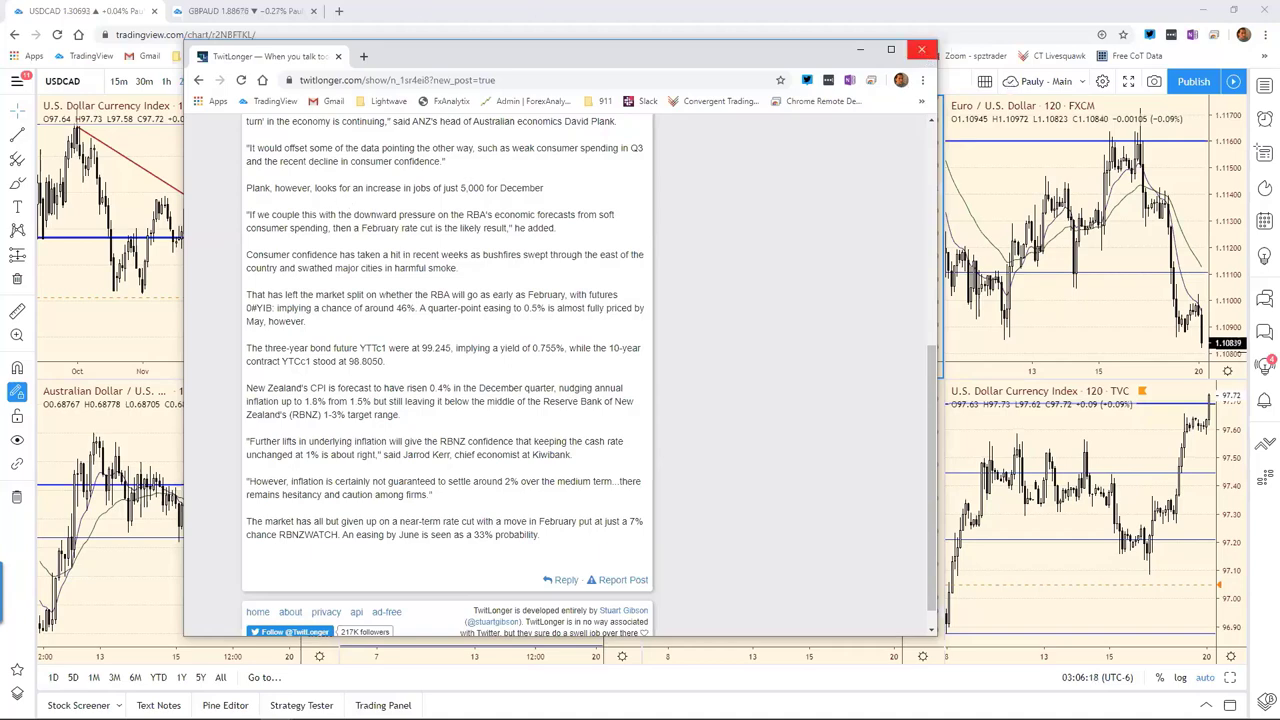
click(921, 49)
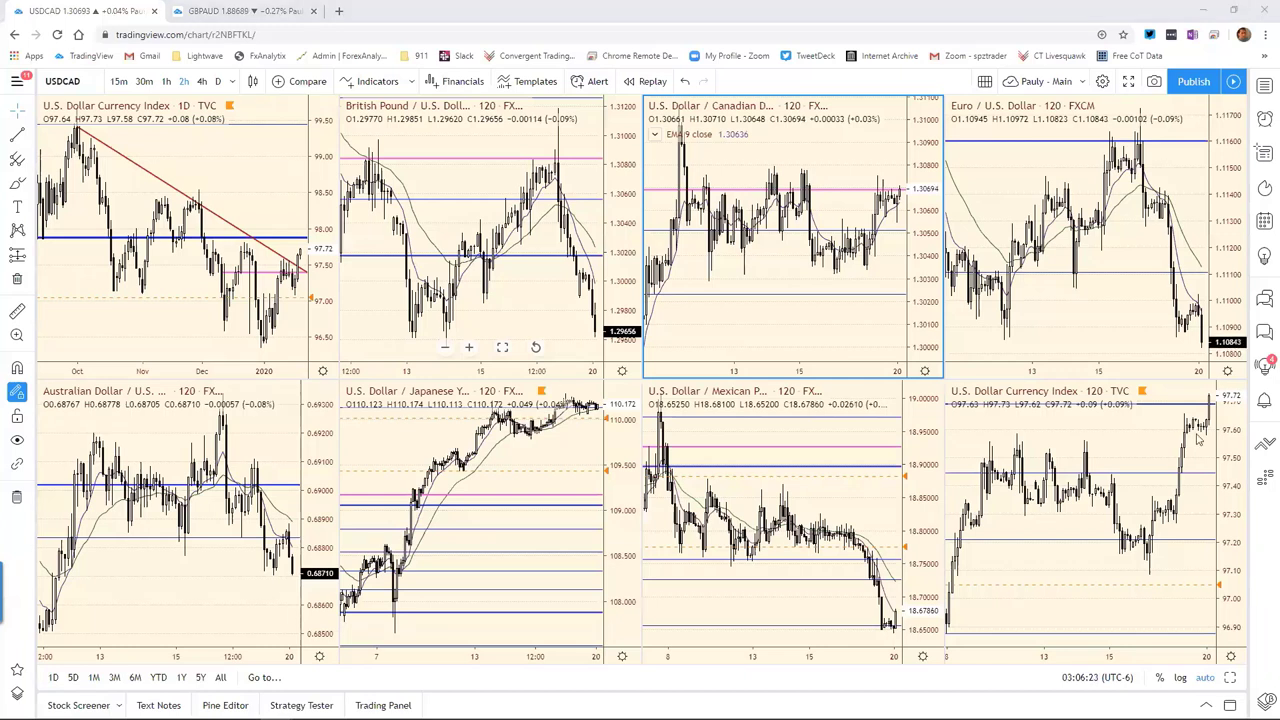
key(alt+Tab)
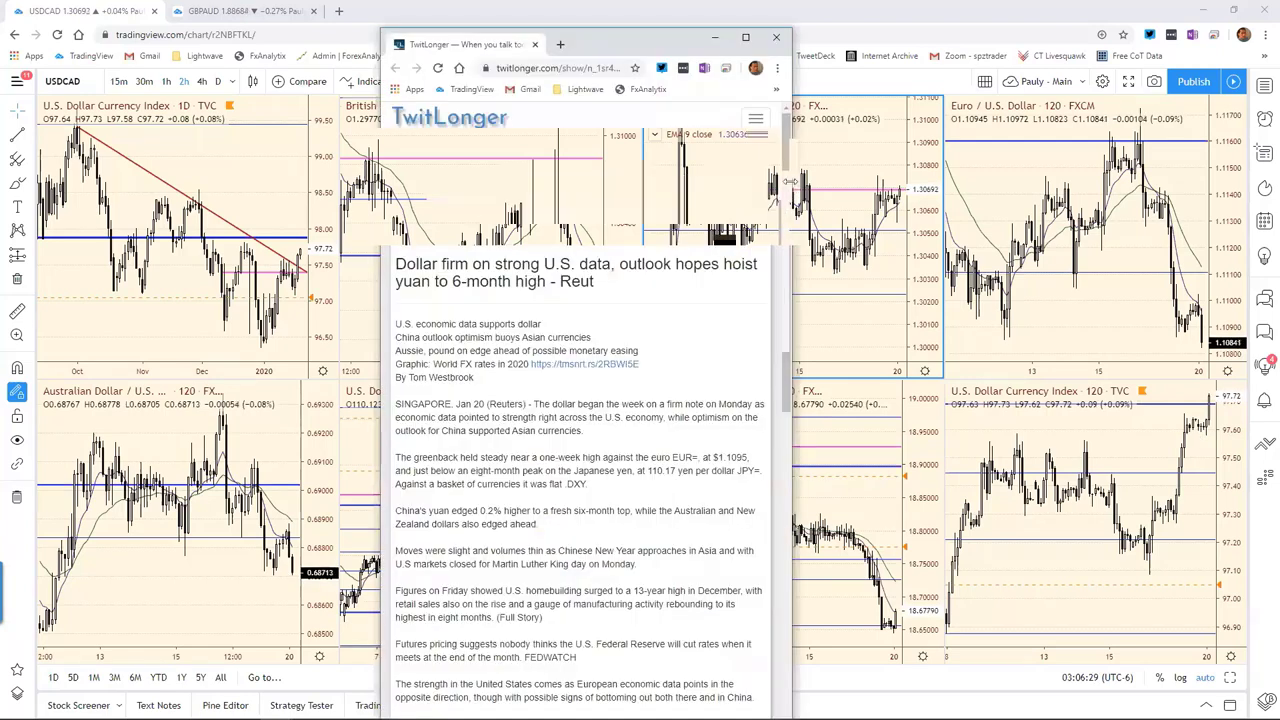
drag(1014, 169, 1014, 170)
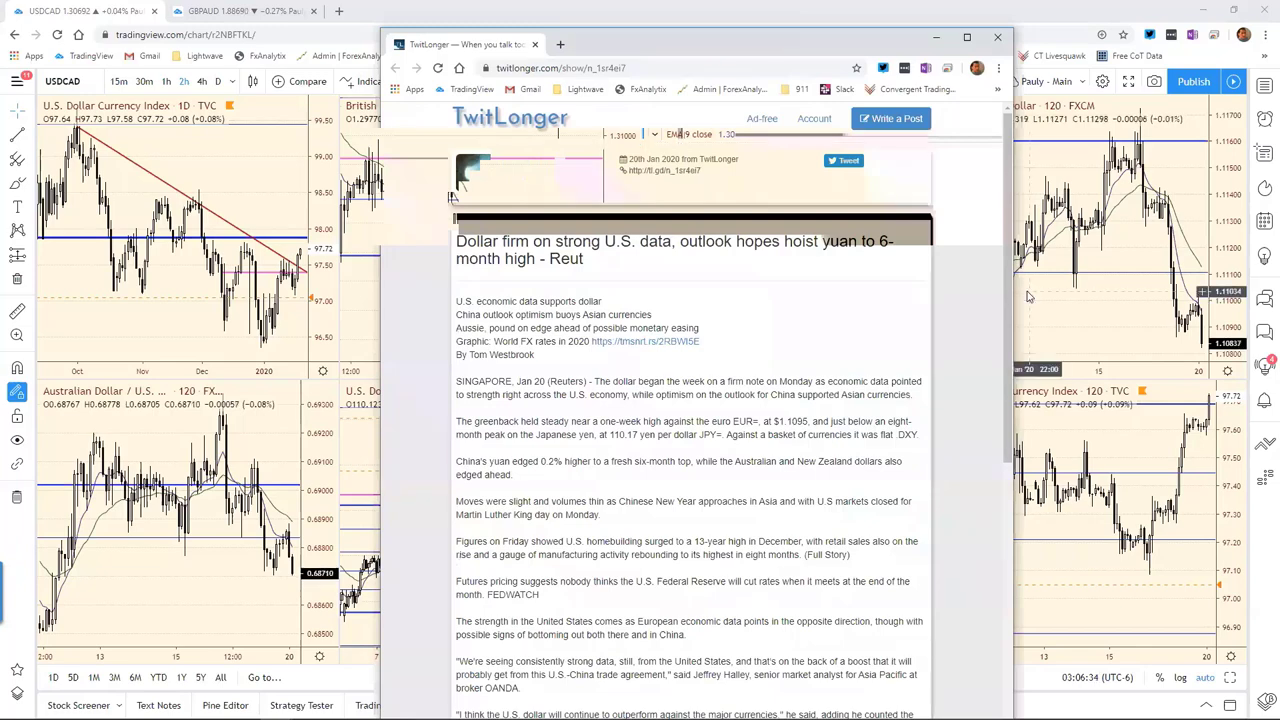
scroll(761, 318, down, 3)
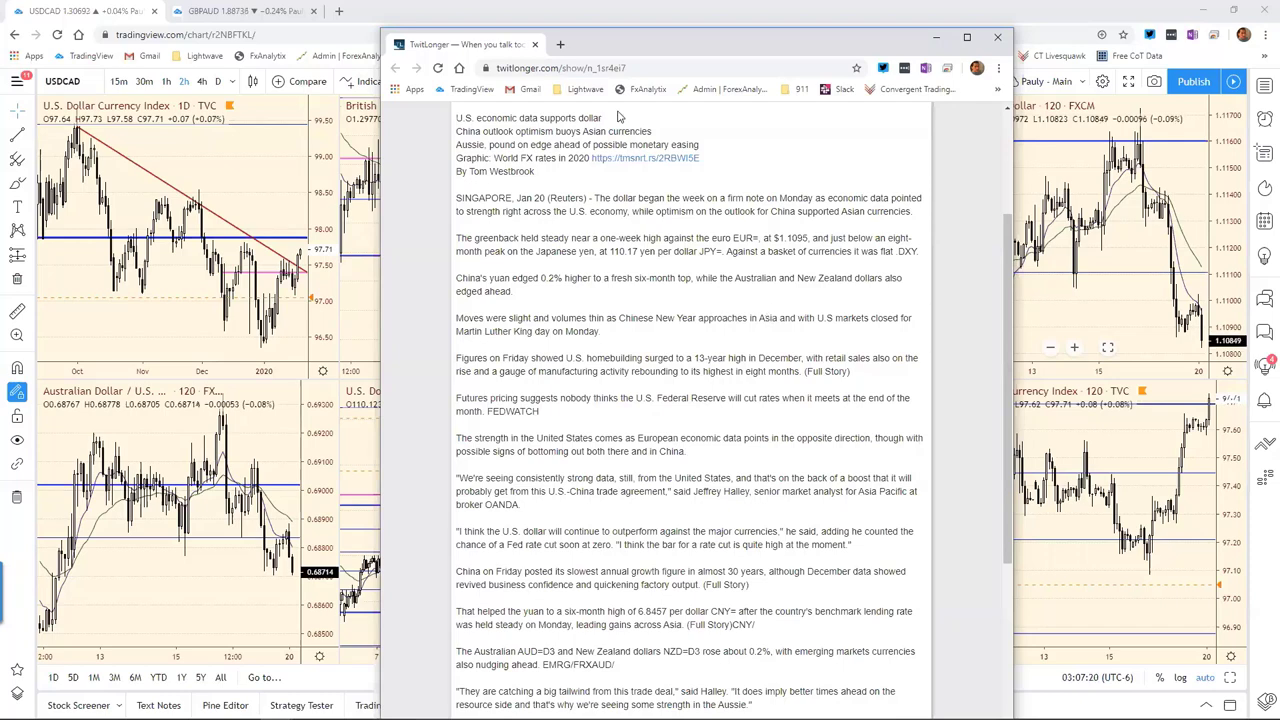
scroll(660, 185, down, 2)
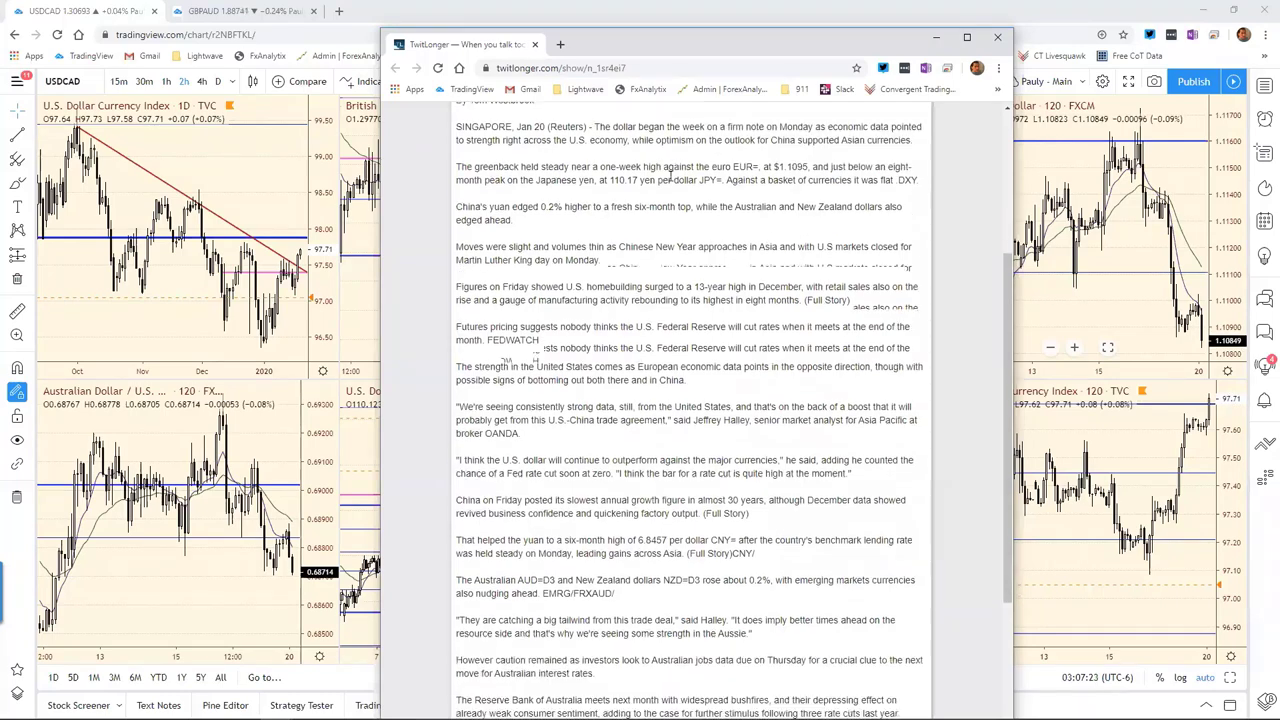
scroll(681, 191, down, 1)
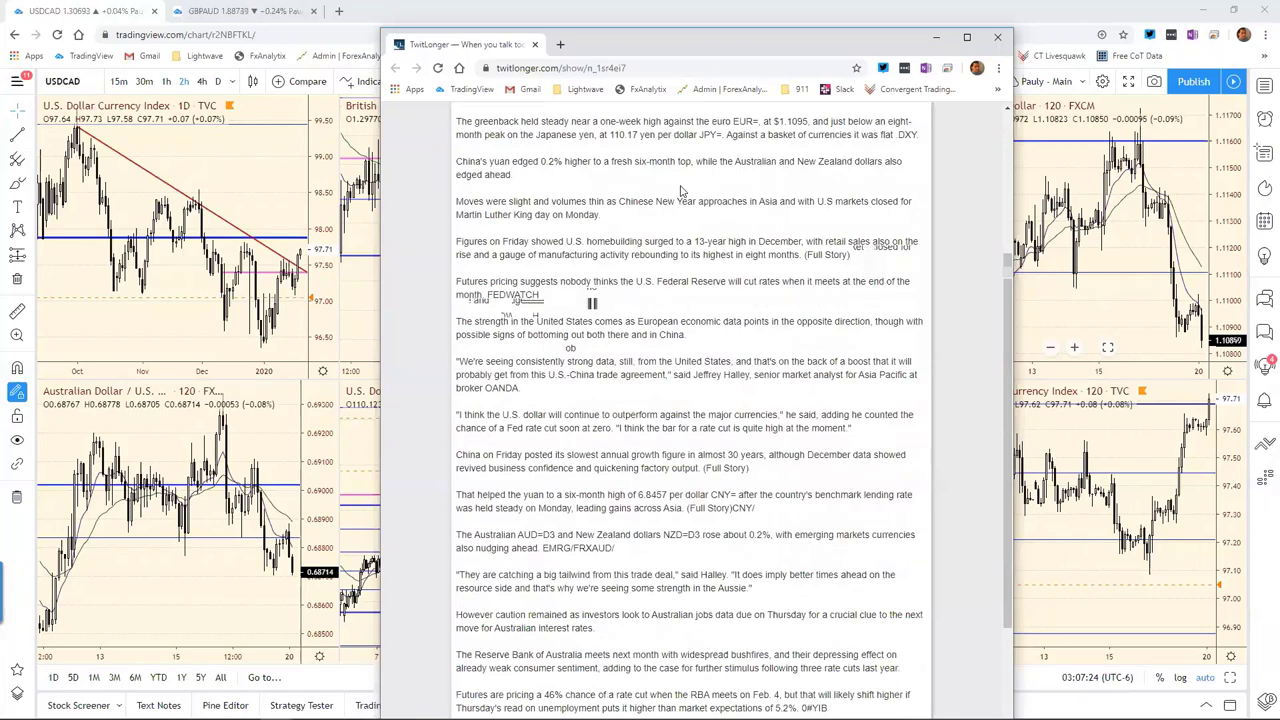
scroll(681, 191, down, 2)
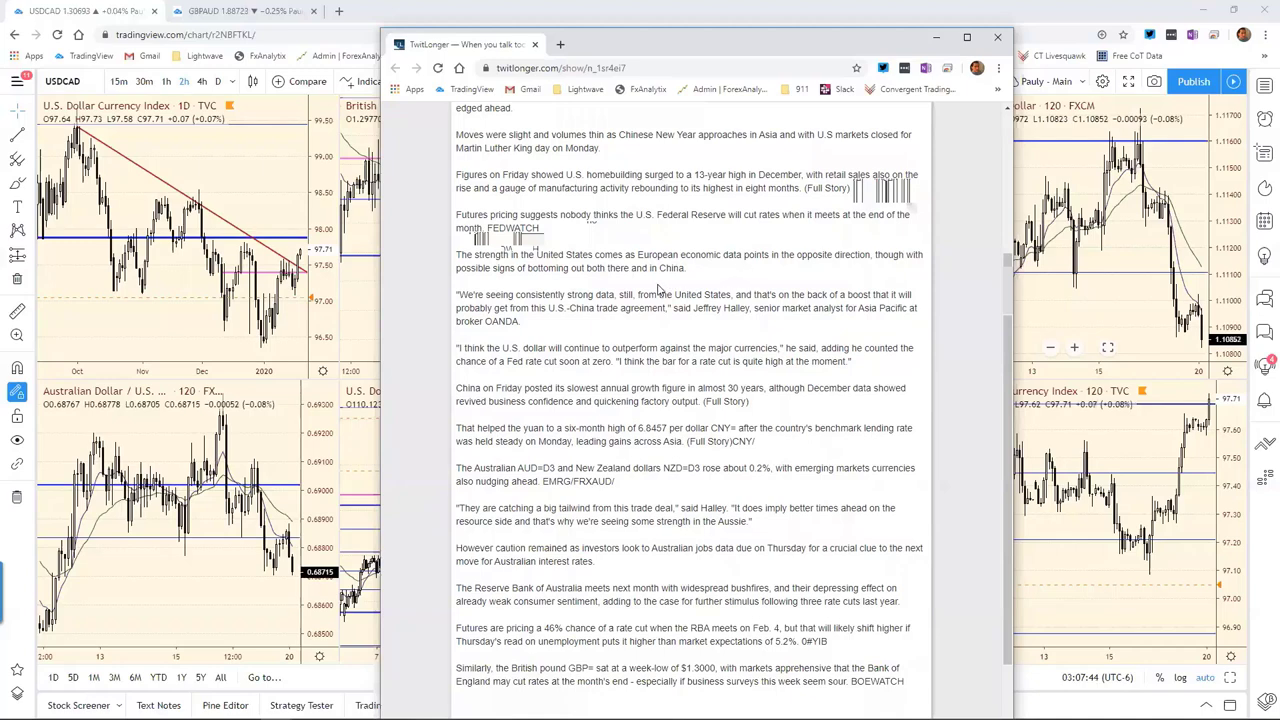
scroll(650, 280, down, 1)
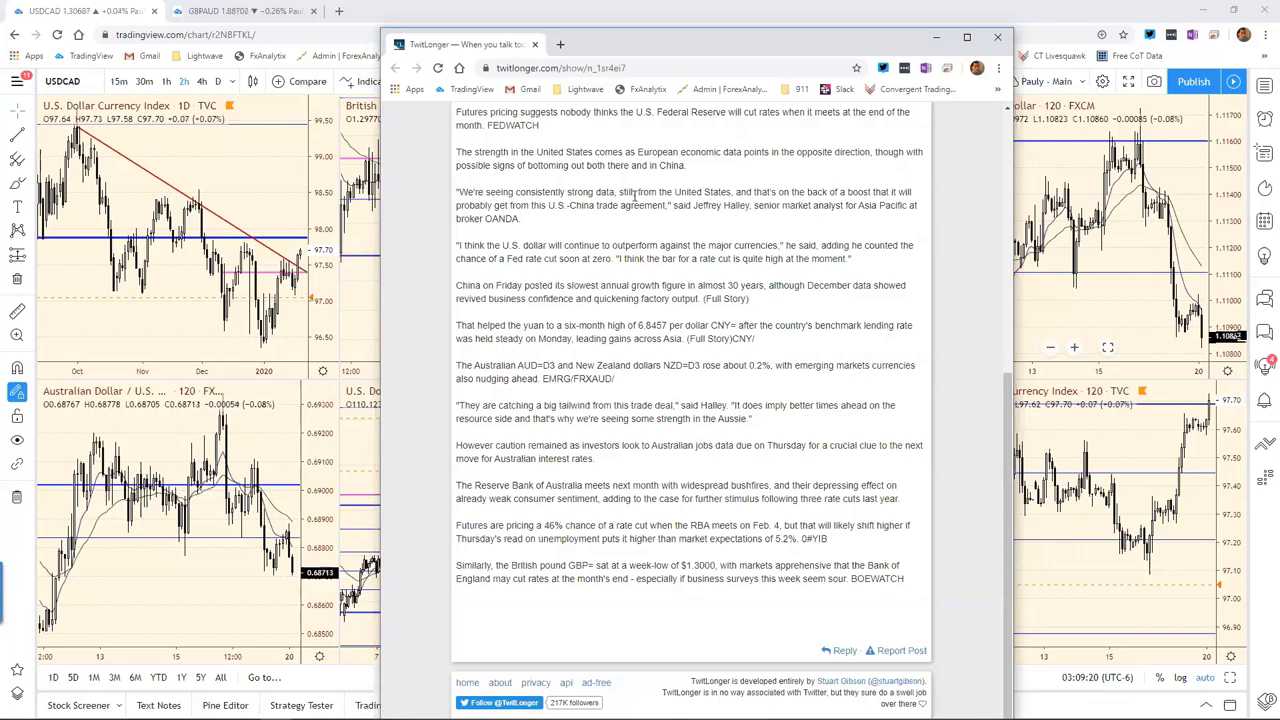
Close the news article and load EURUSD into the top-left chart in place of DXY
click(997, 37)
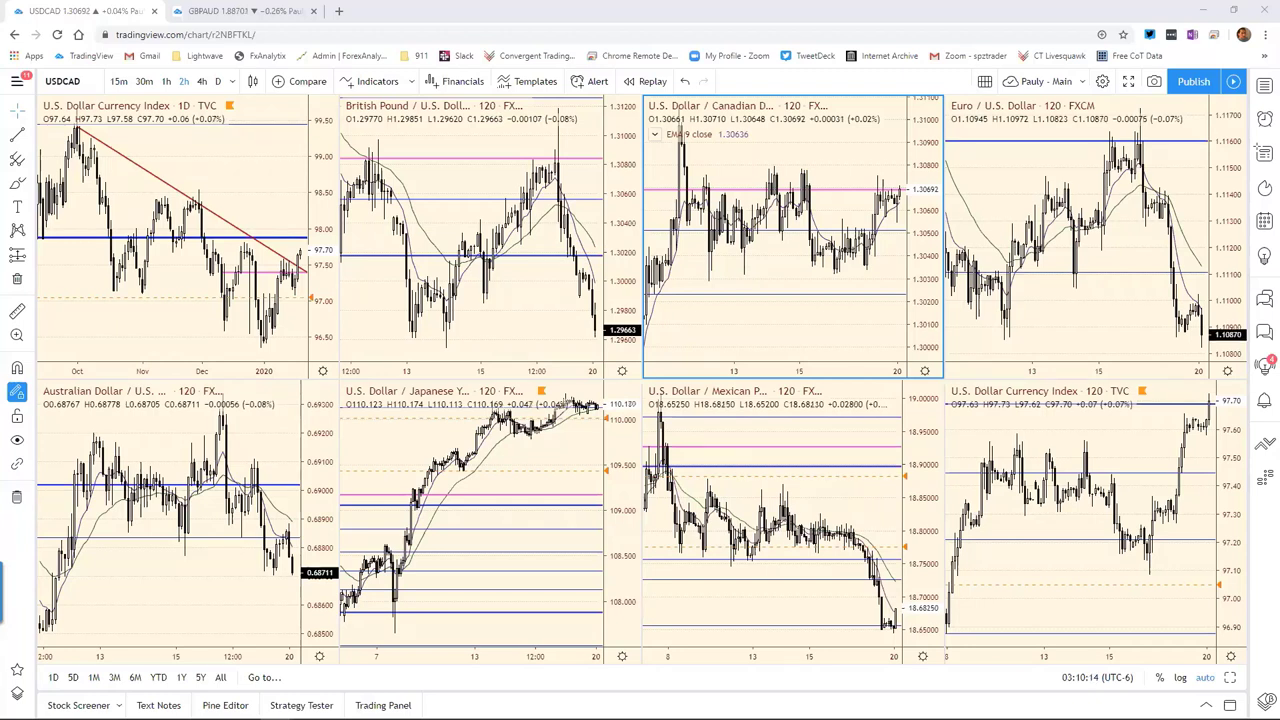
click(225, 165)
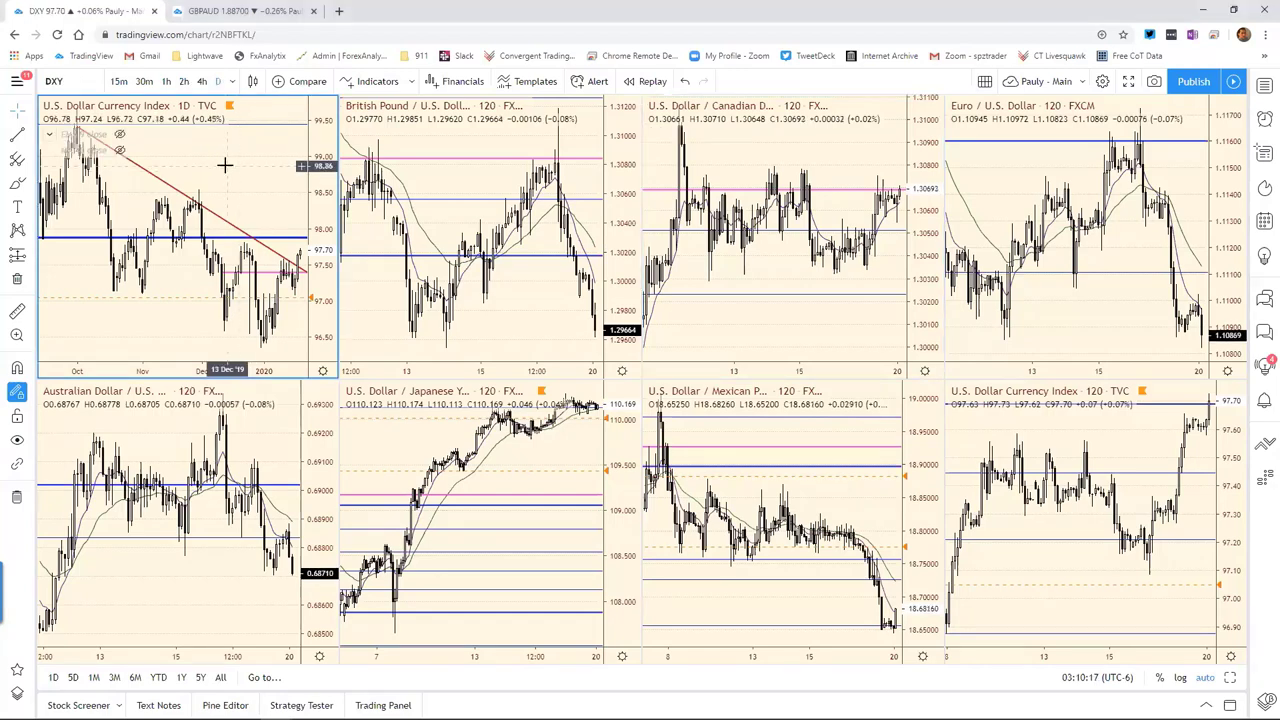
text(E)
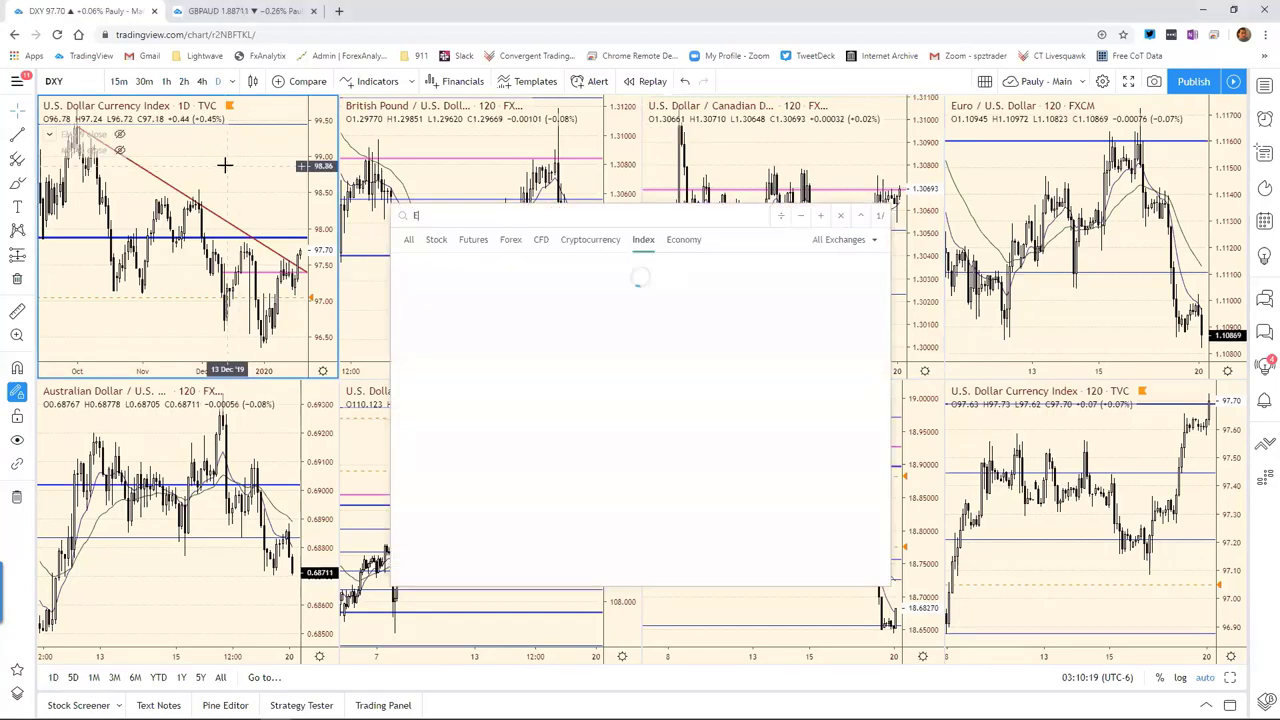
text(URUSD)
key(Return)
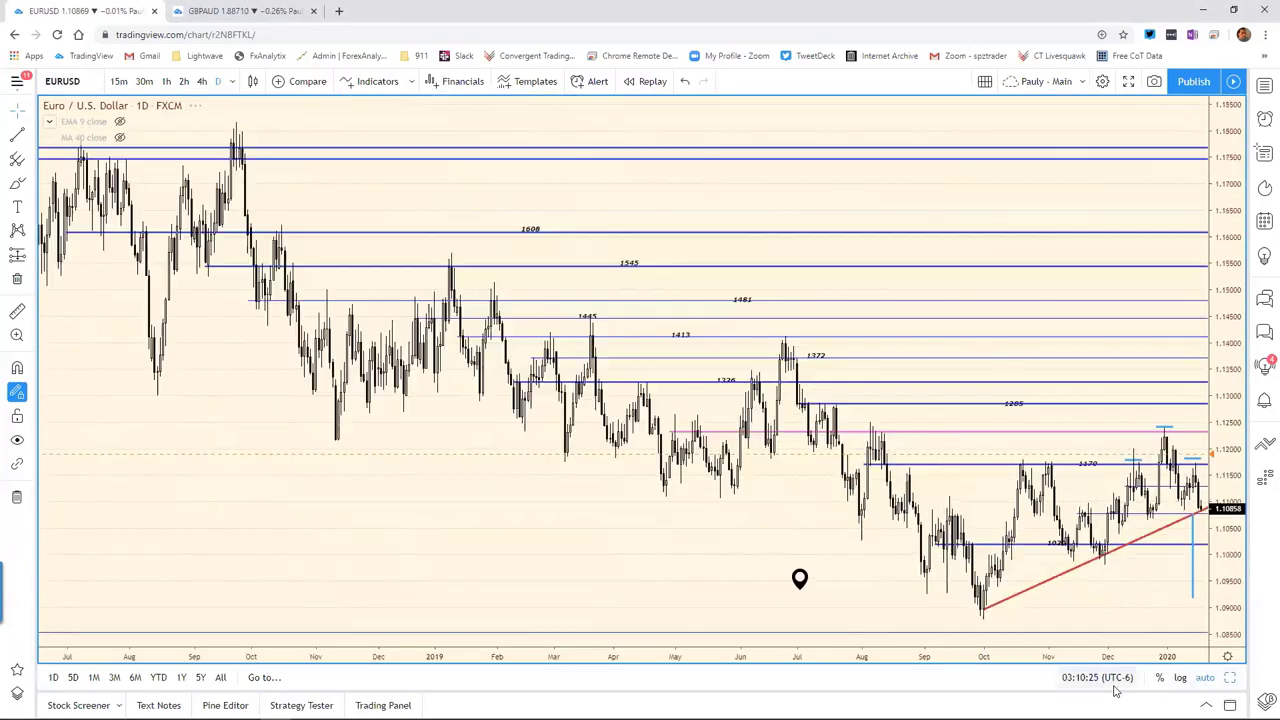
Maximize the EURUSD daily chart and zoom to show February 2019 to January 2020
key(alt+Return)
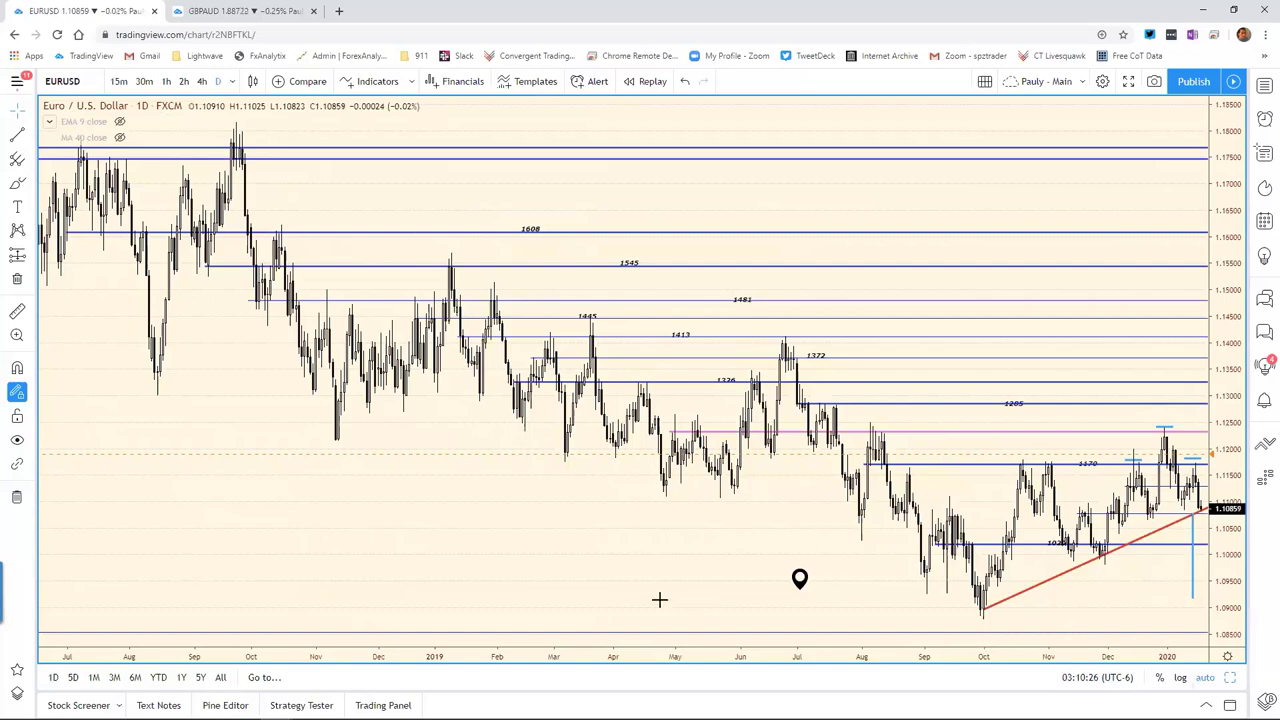
scroll(660, 597, up, 5)
scroll(625, 593, up, 2)
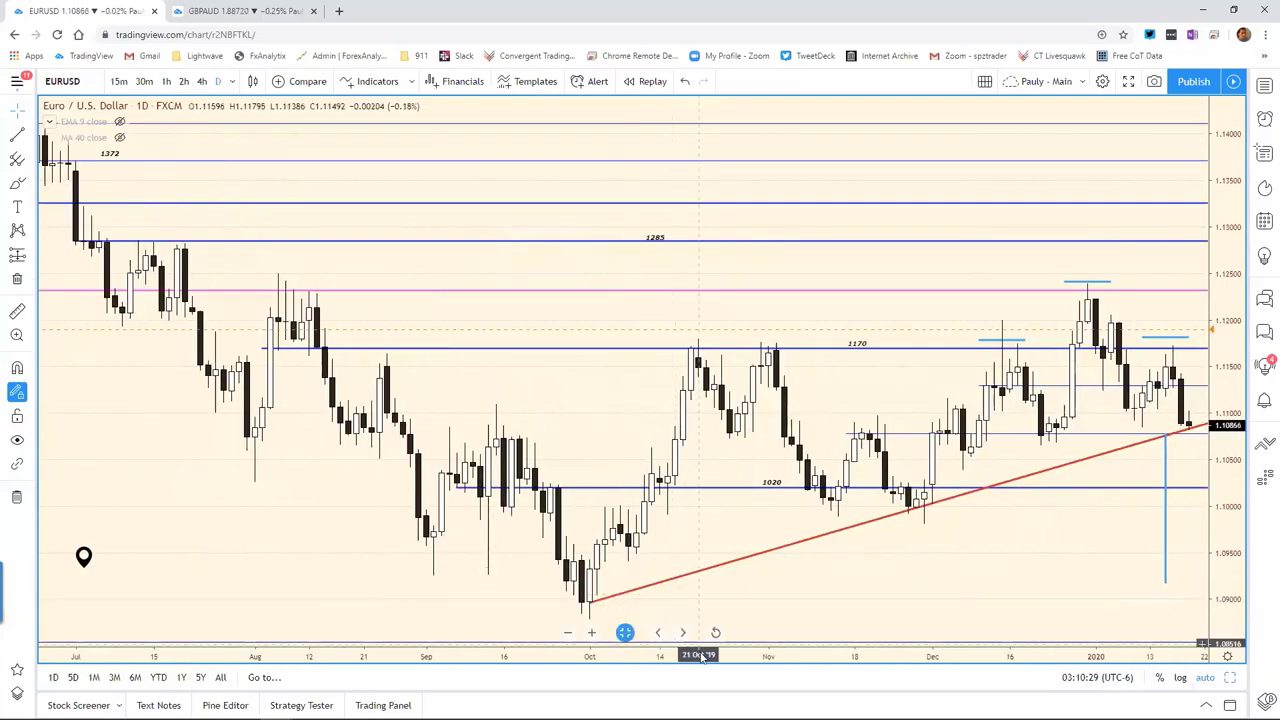
scroll(698, 654, down, 2)
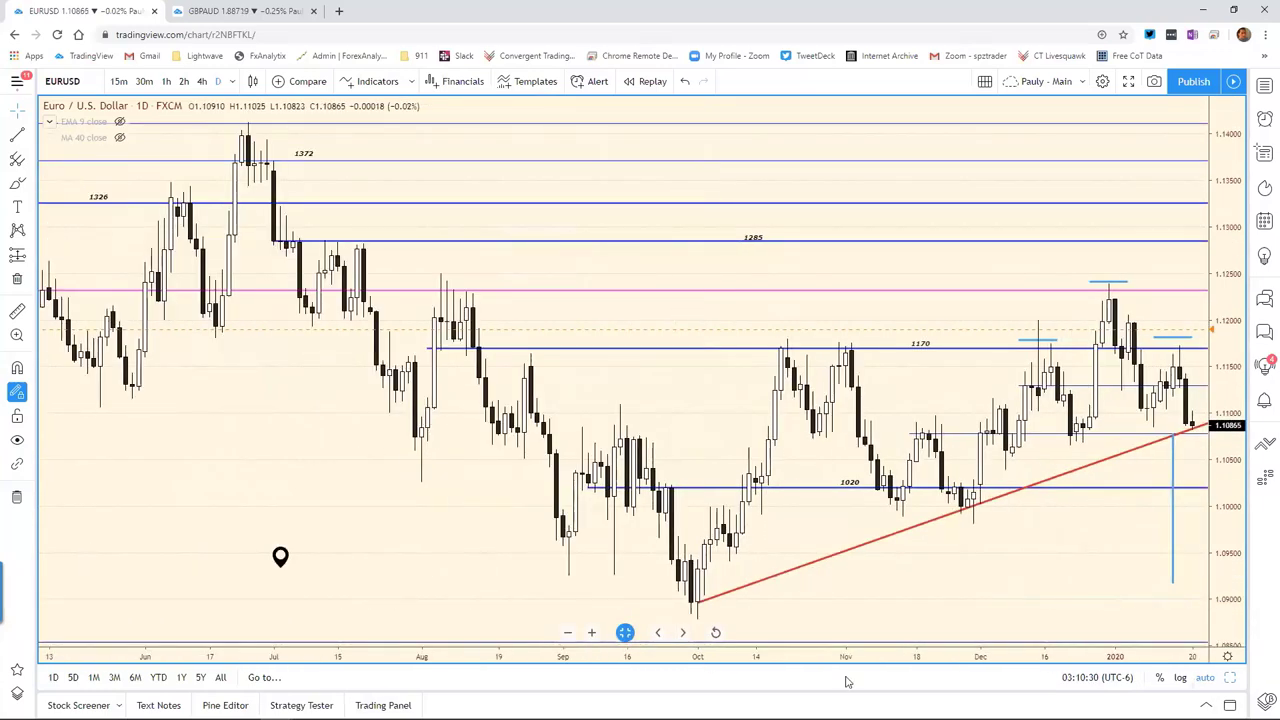
scroll(857, 677, down, 2)
scroll(857, 677, down, 1)
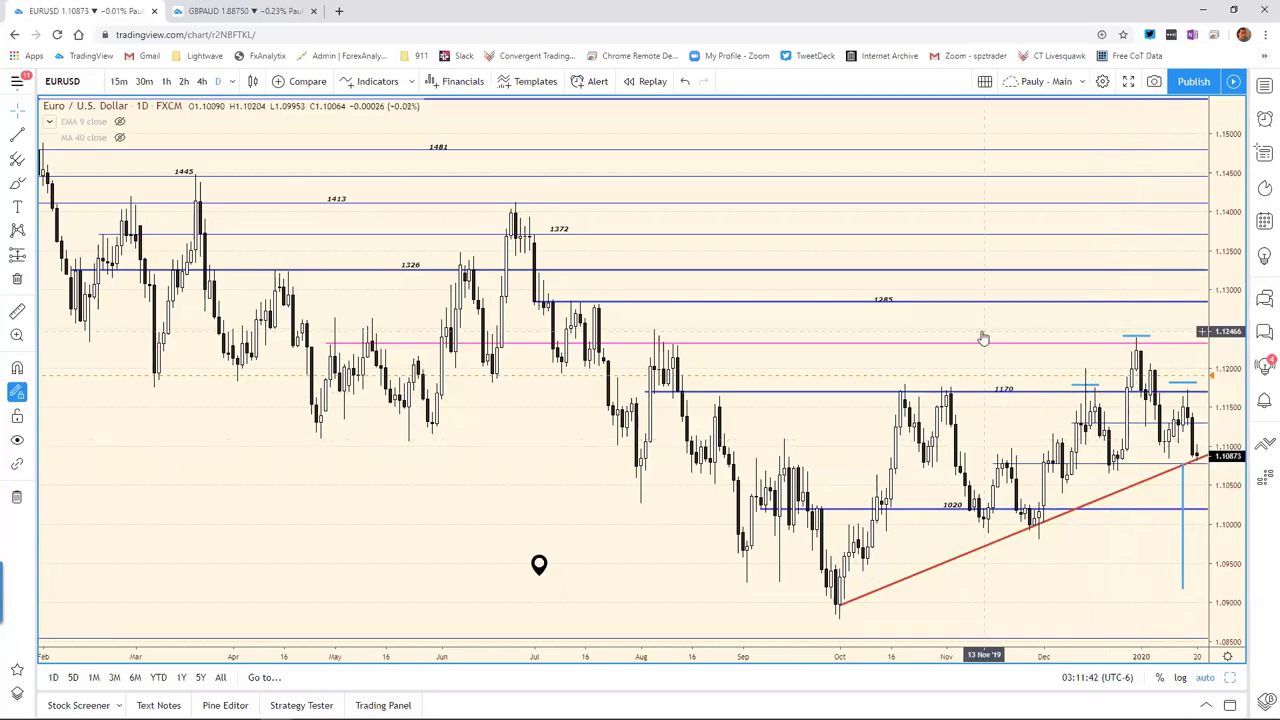
click(884, 299)
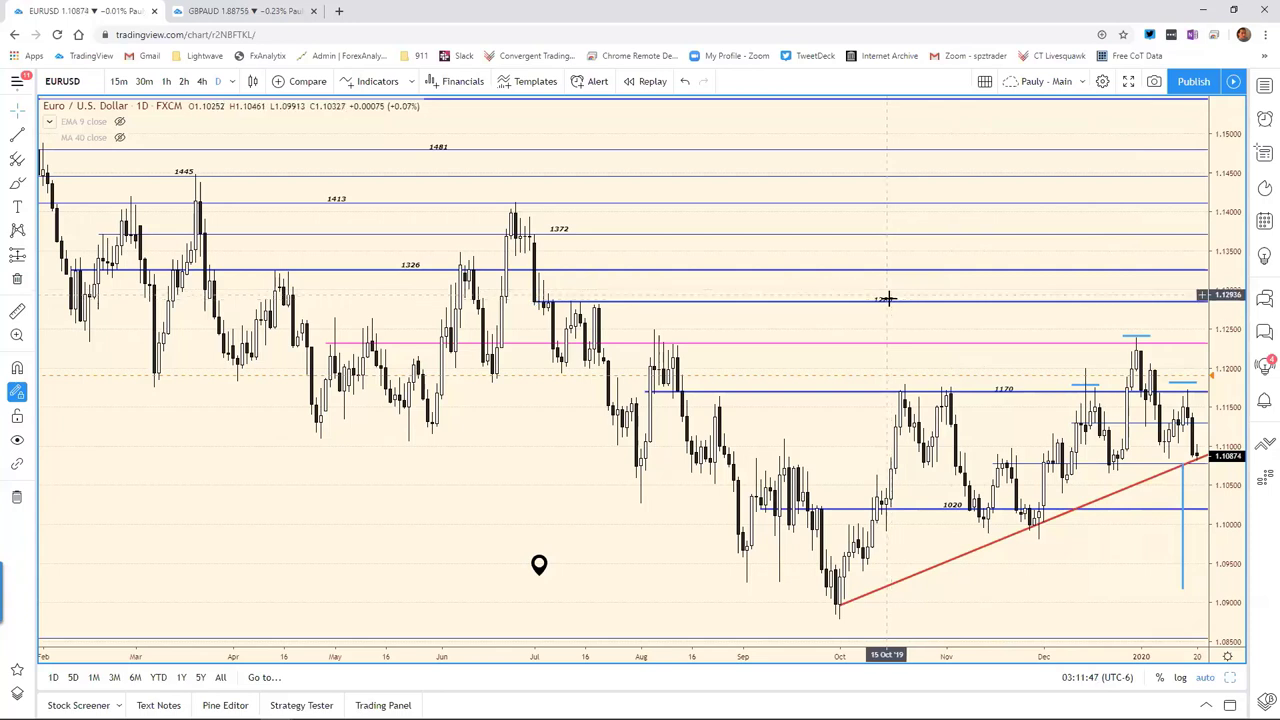
click(905, 298)
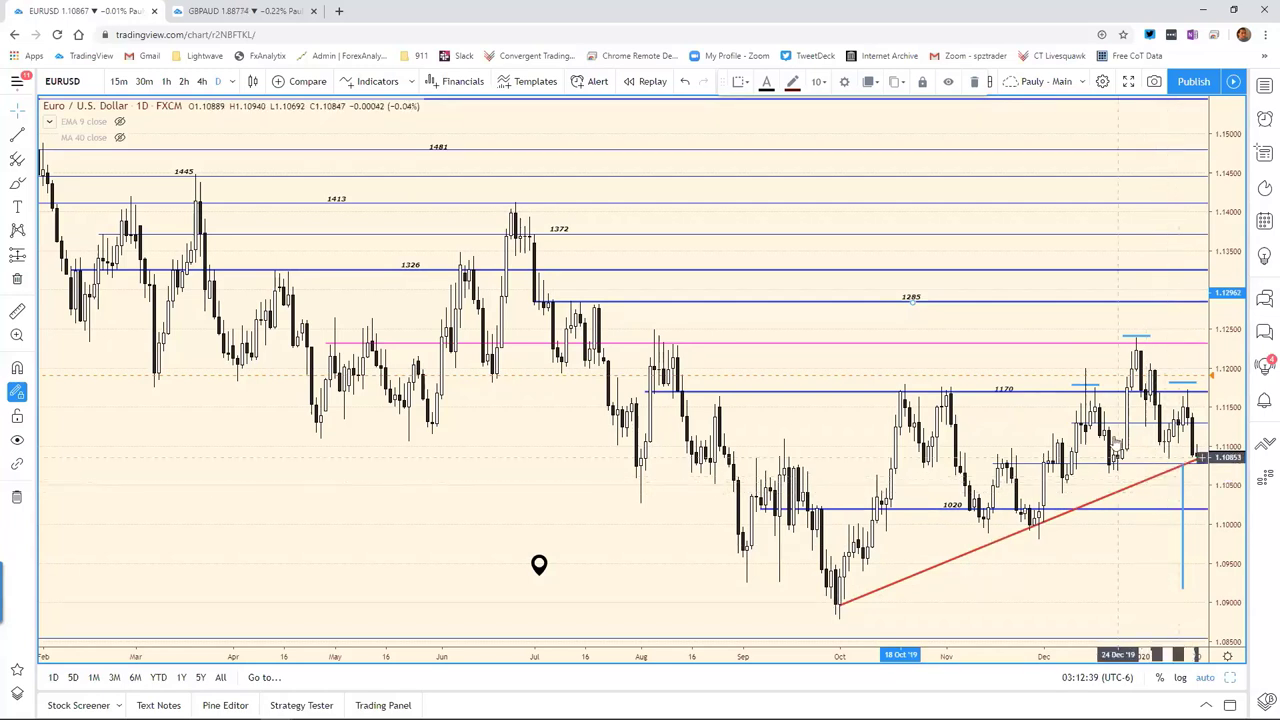
Deselect the 1285 horizontal line on the EURUSD daily chart
click(968, 318)
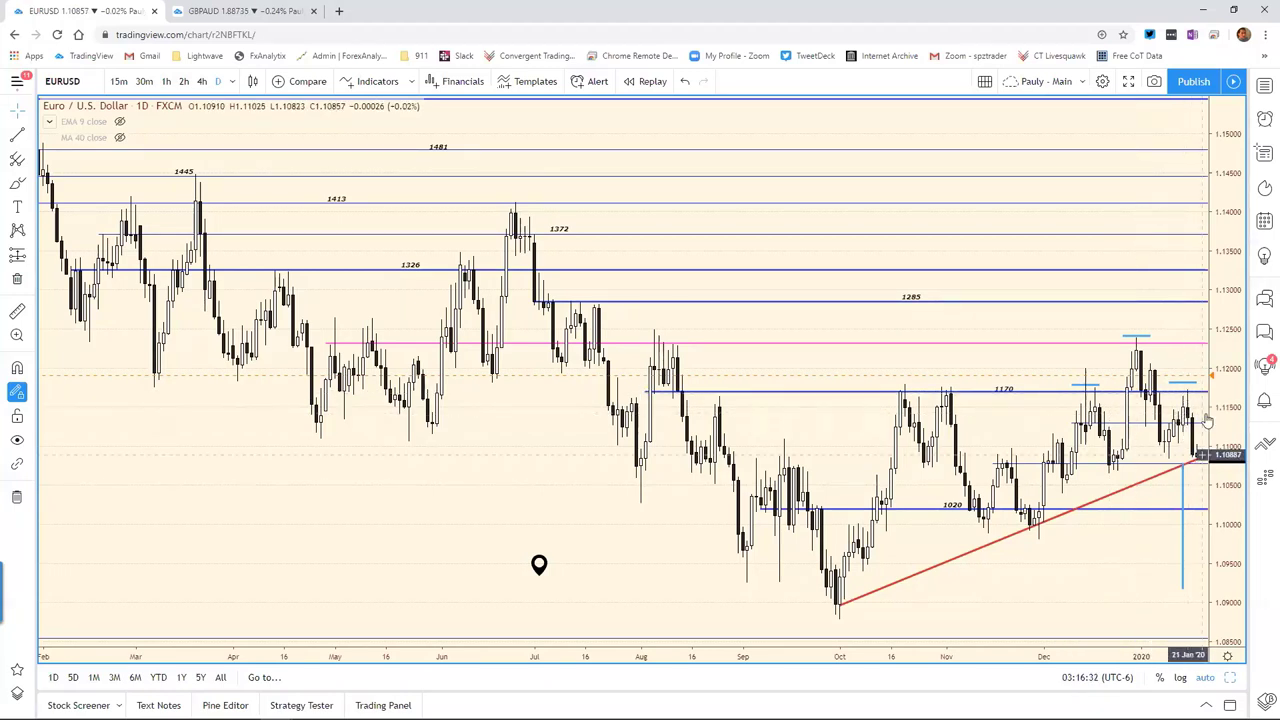
click(1183, 468)
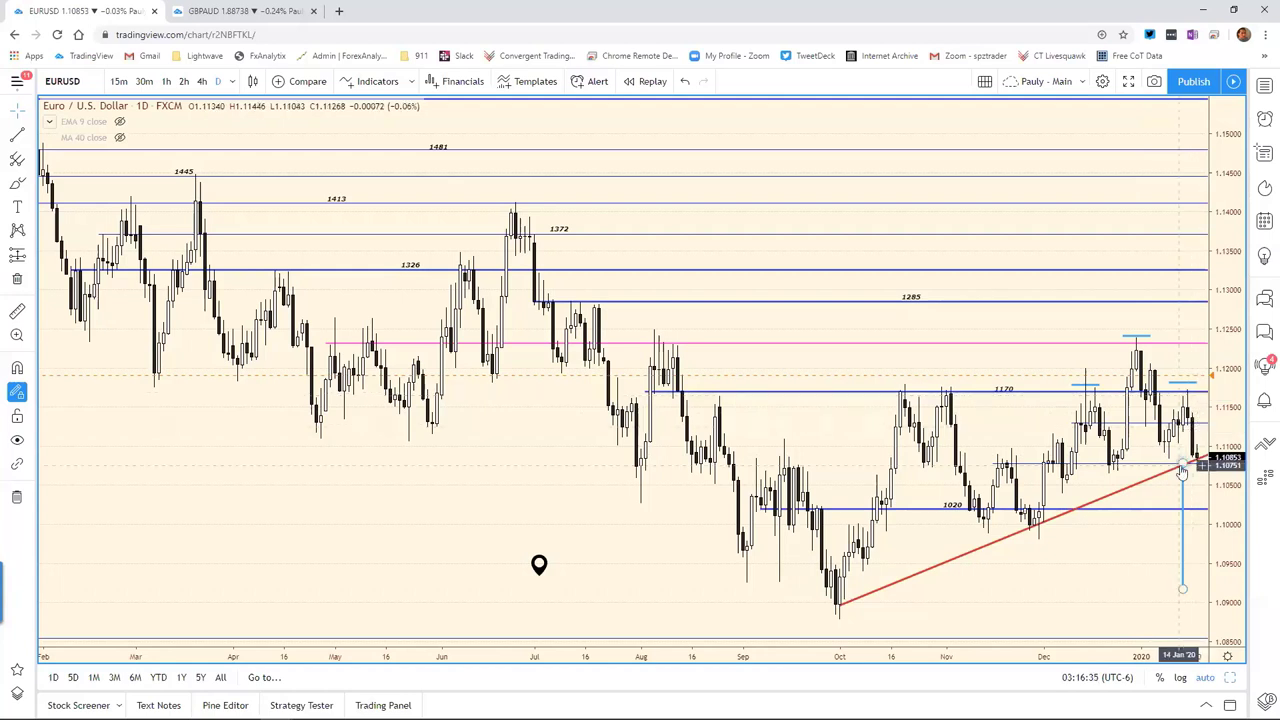
click(1198, 458)
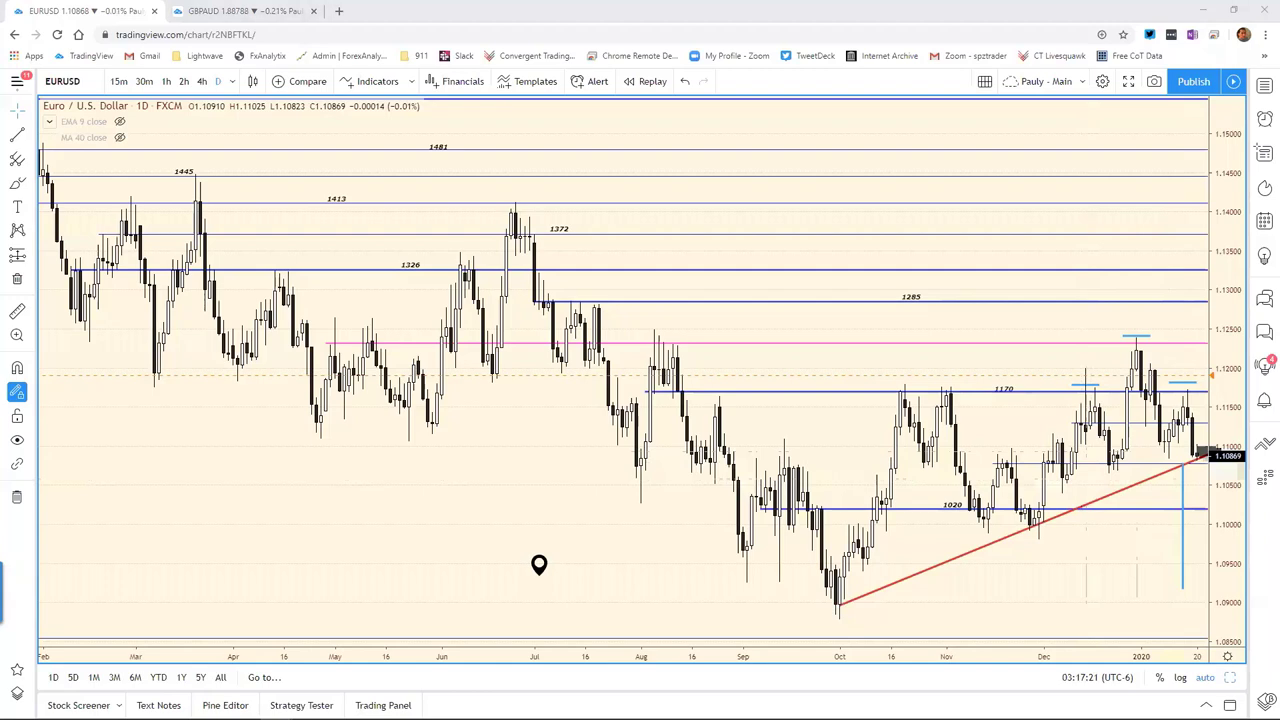
In the Excel bias table, set EUR/USD support to 1056 and resistance F9 to 1130
key(alt+Tab)
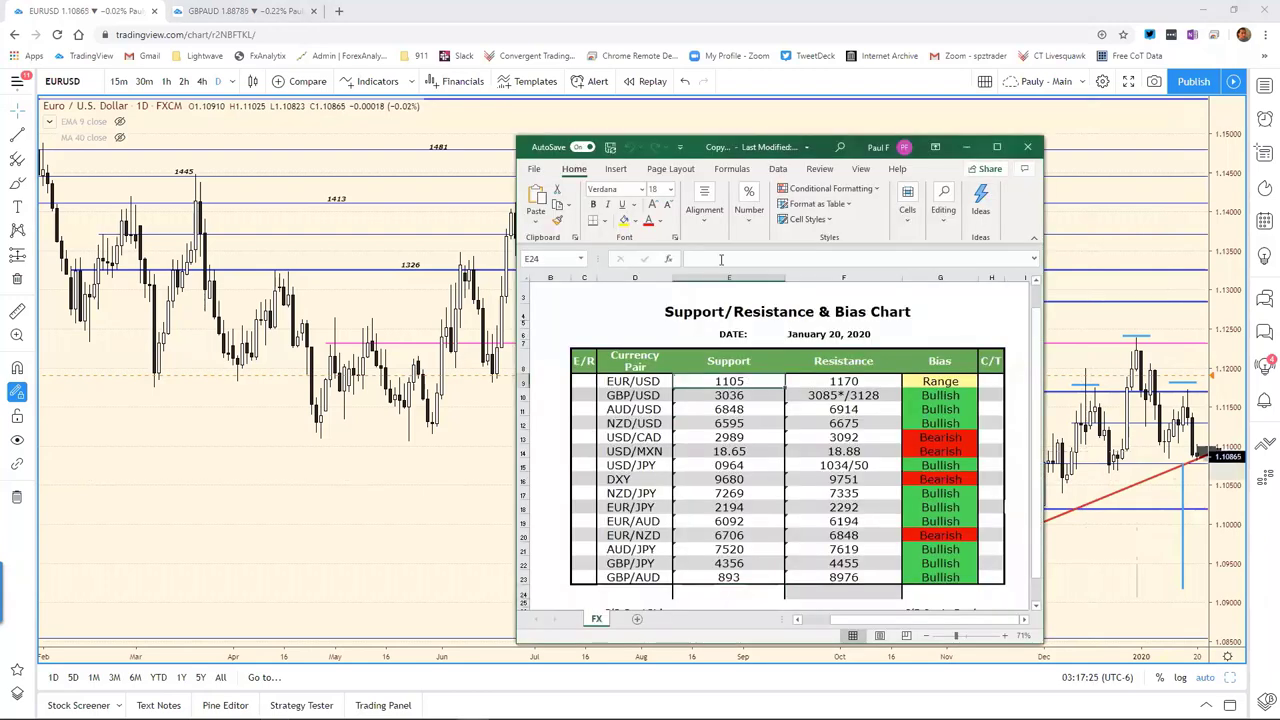
text(110)
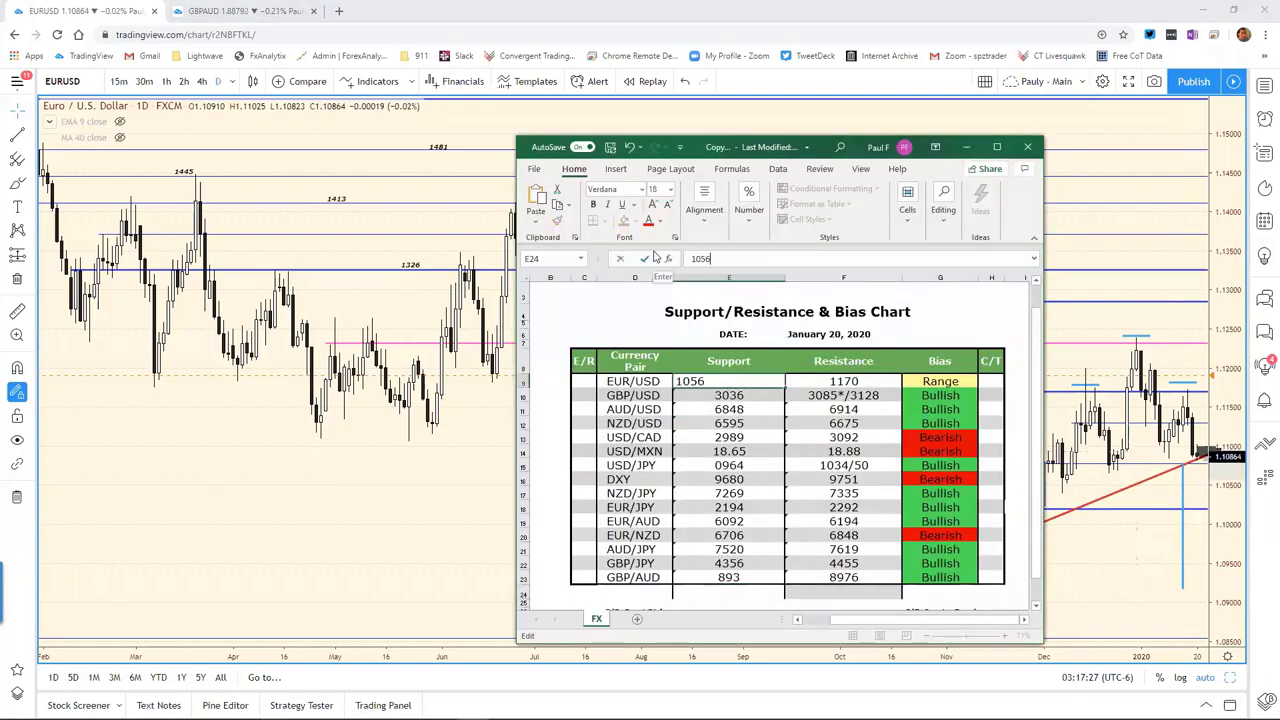
text(6)
key(Return)
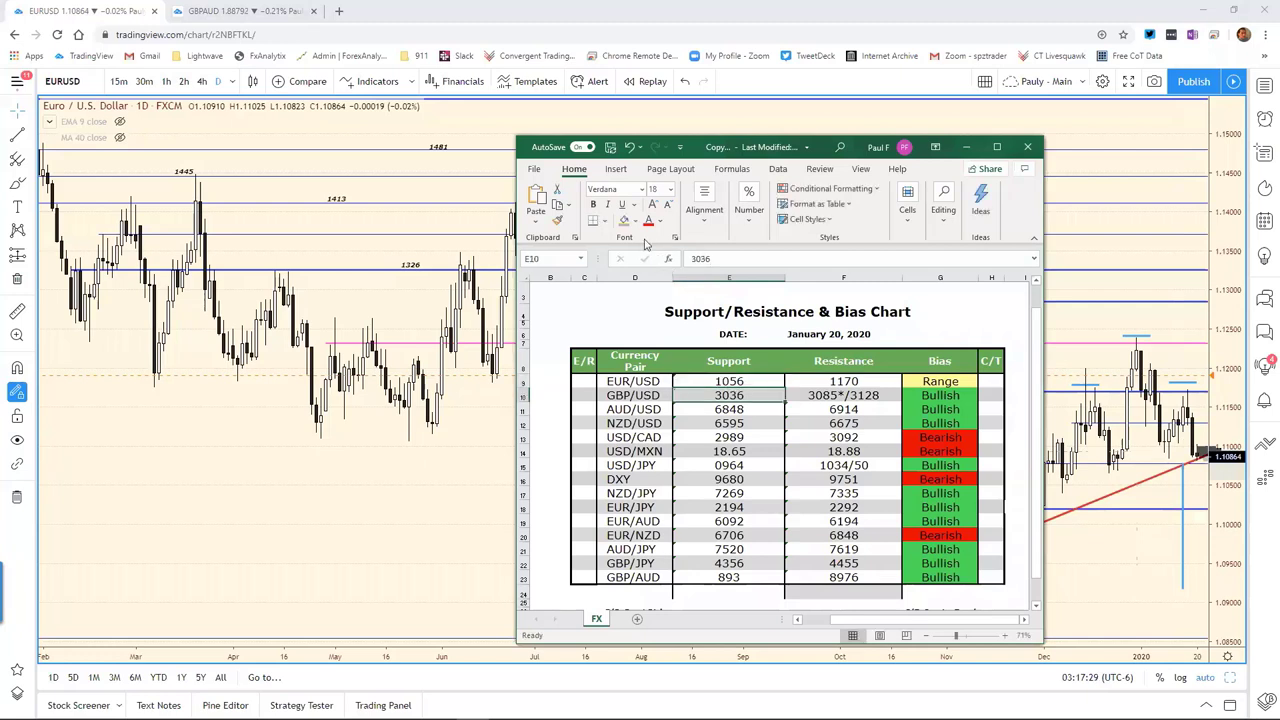
click(870, 381)
click(712, 258)
key(BackSpace)
key(BackSpace)
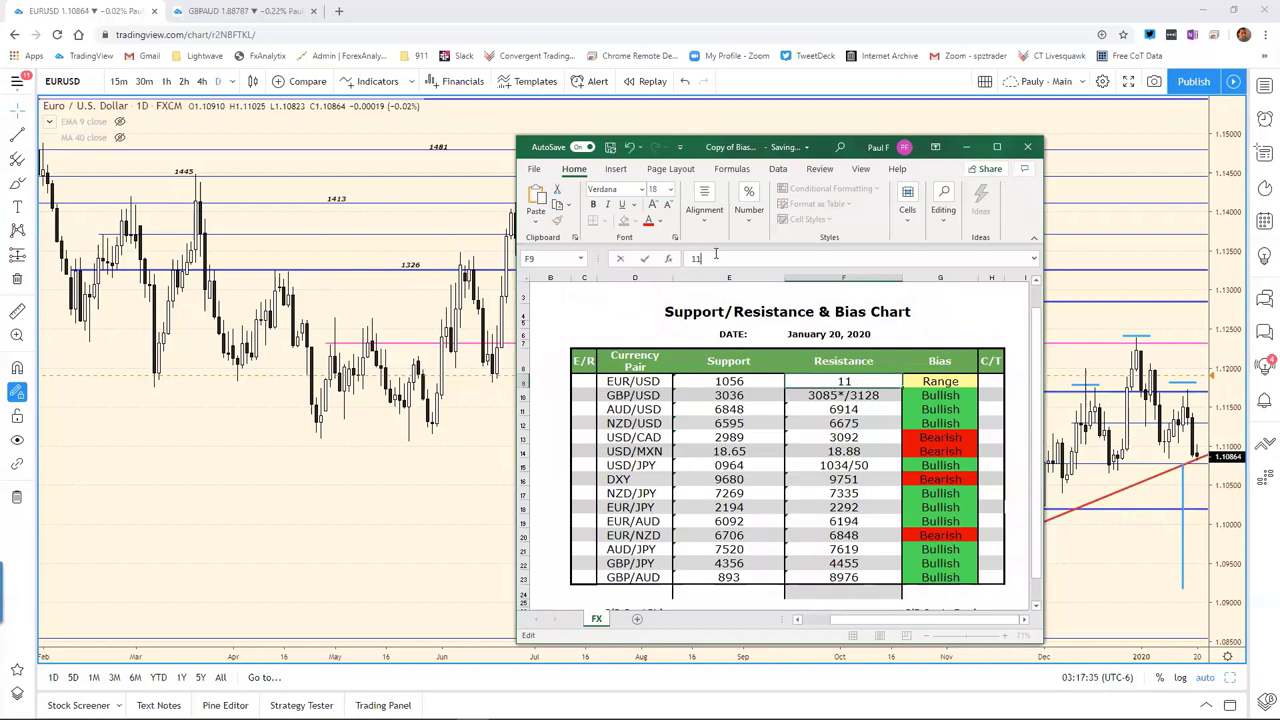
text(30)
key(Return)
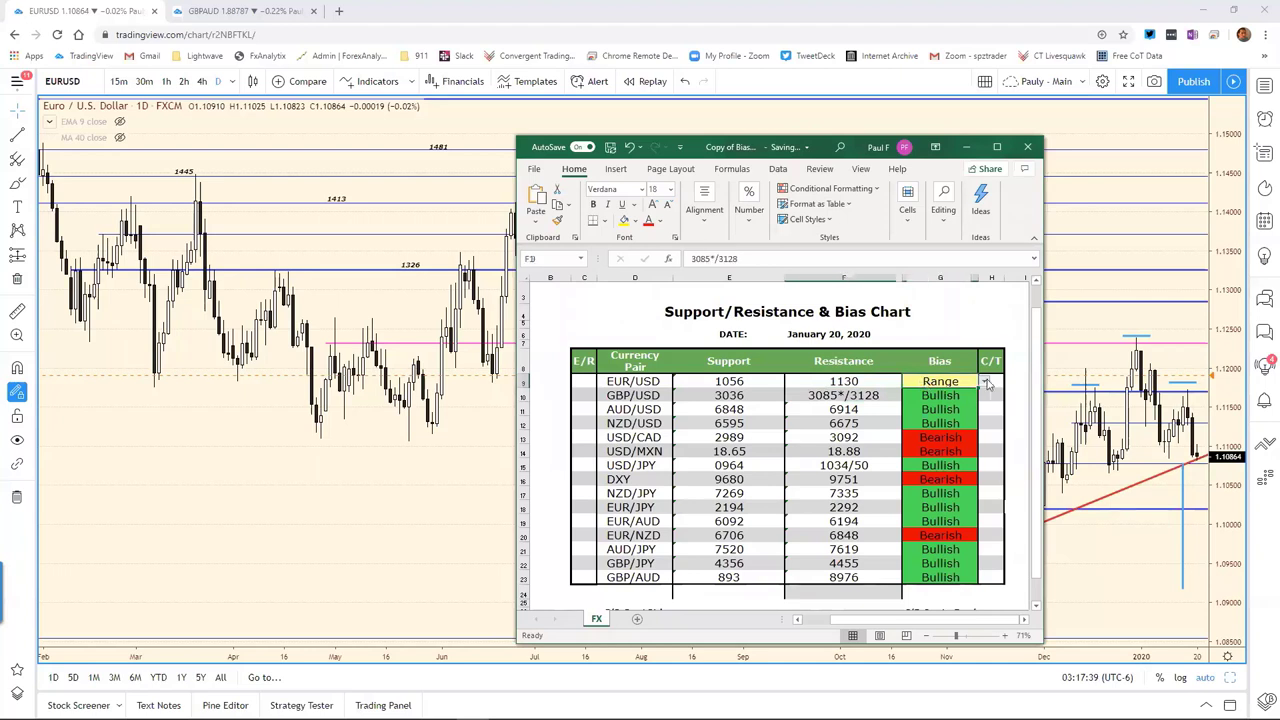
Set the EUR/USD bias in G9 to Bearish and return to TradingView
click(911, 381)
key(alt+Down)
click(943, 397)
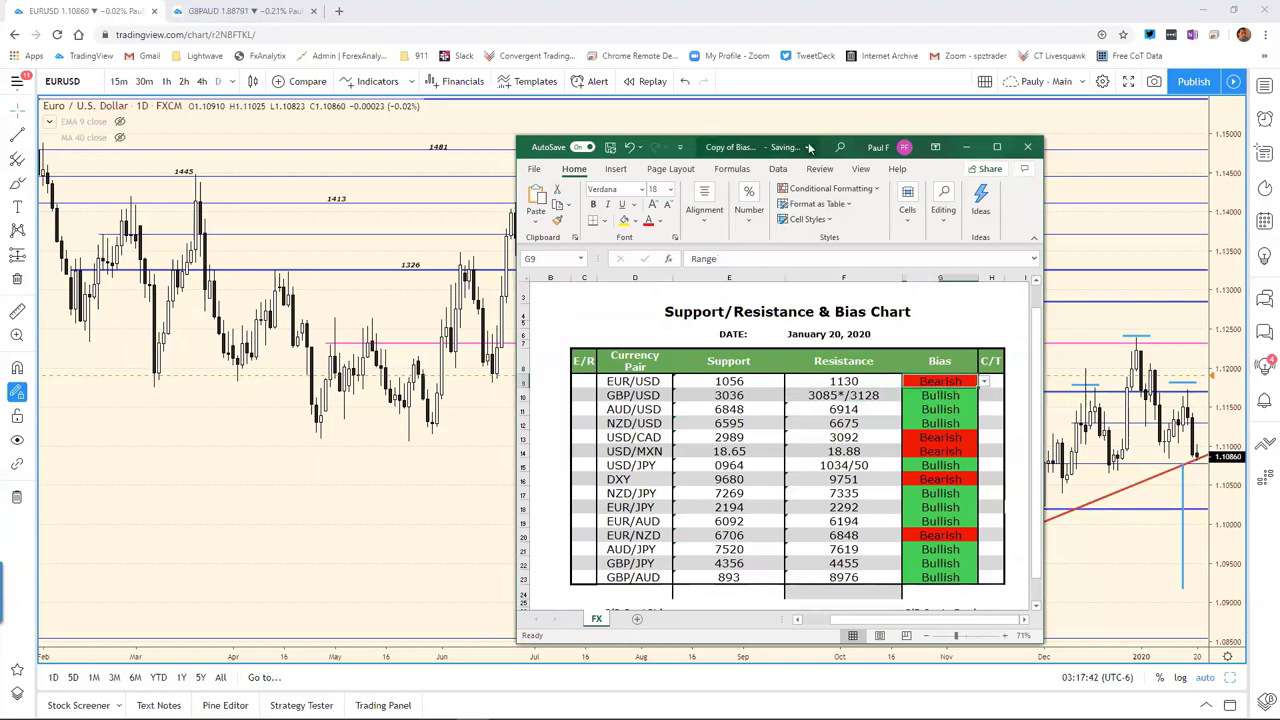
click(727, 134)
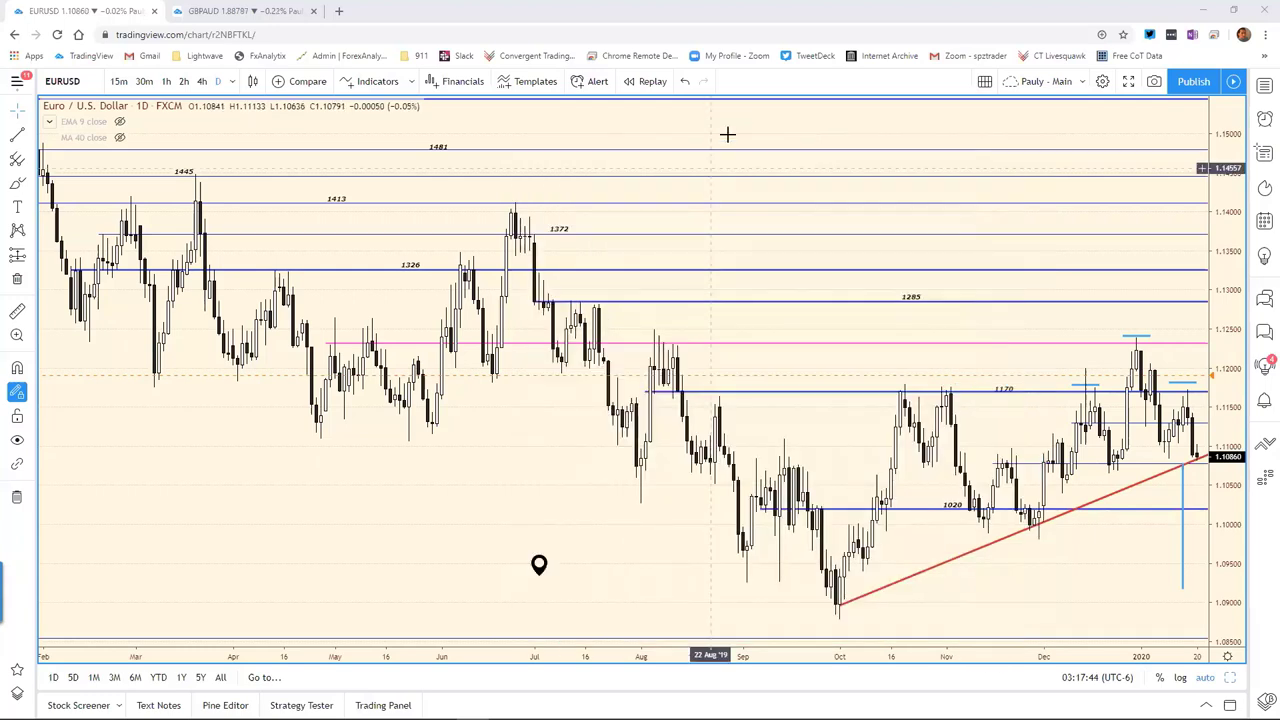
Load the GBPUSD daily chart and read the pinned note on its pivot
text(G)
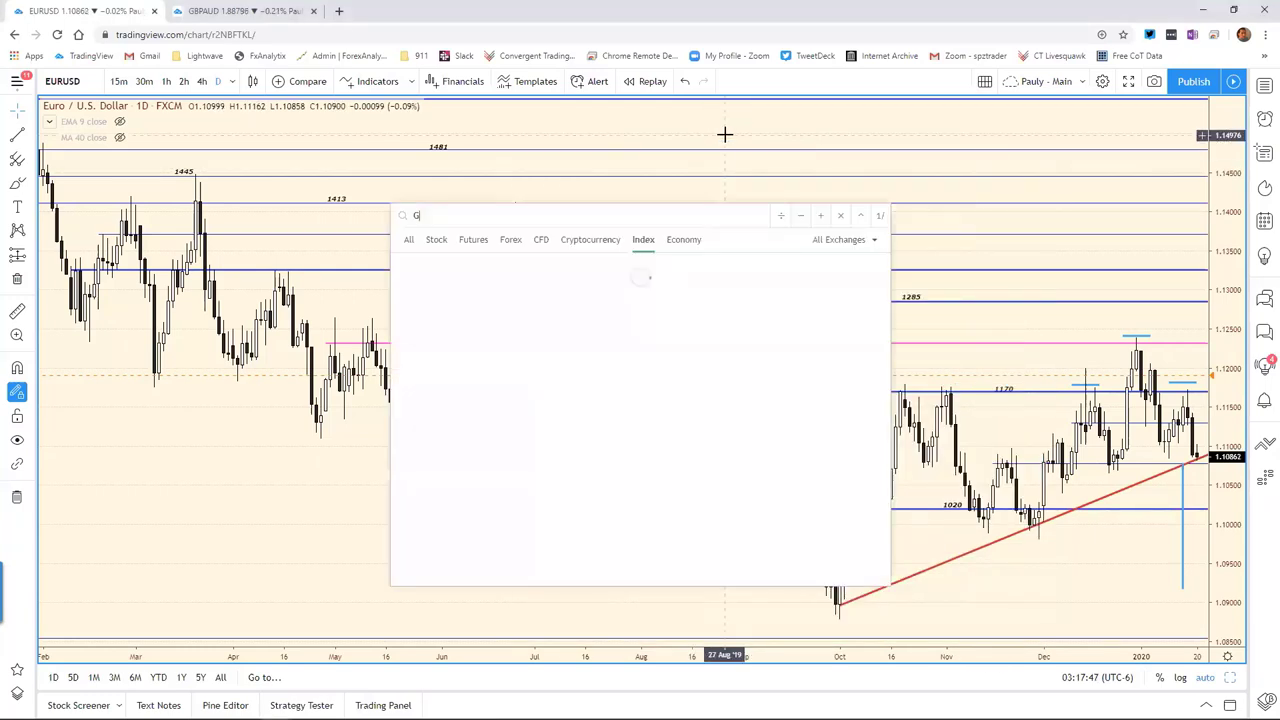
text(BPUSD)
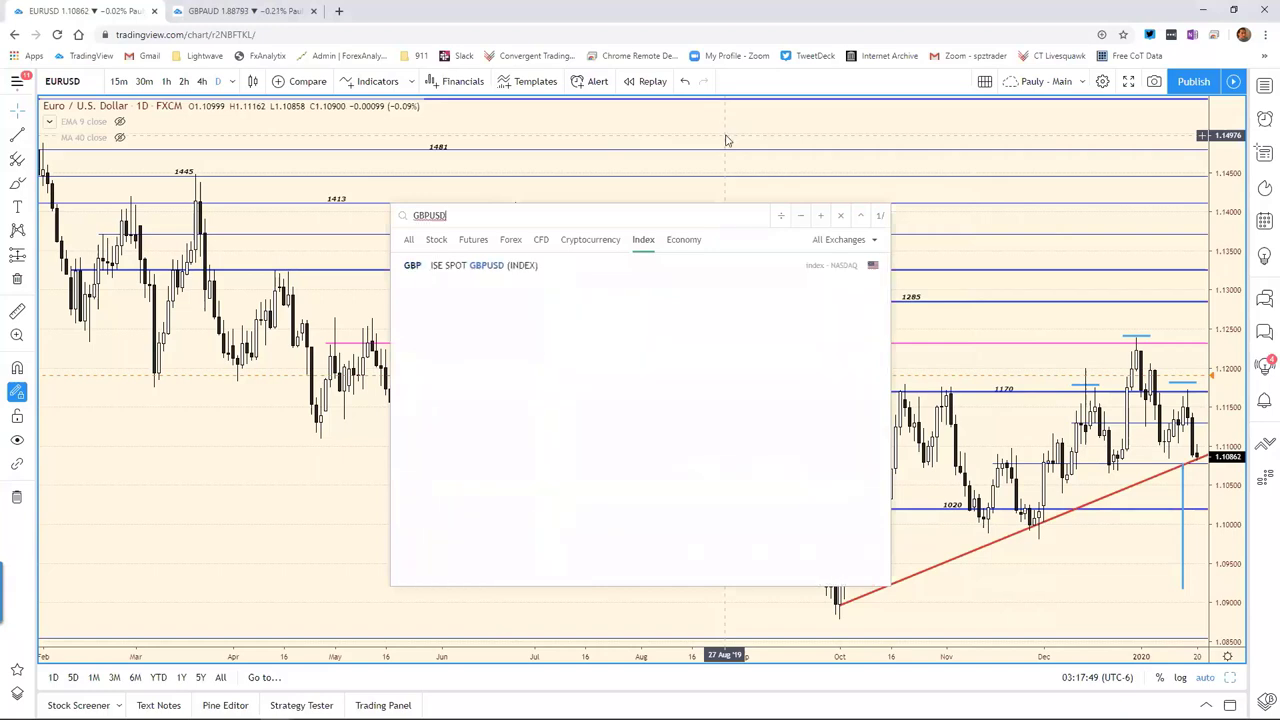
key(Return)
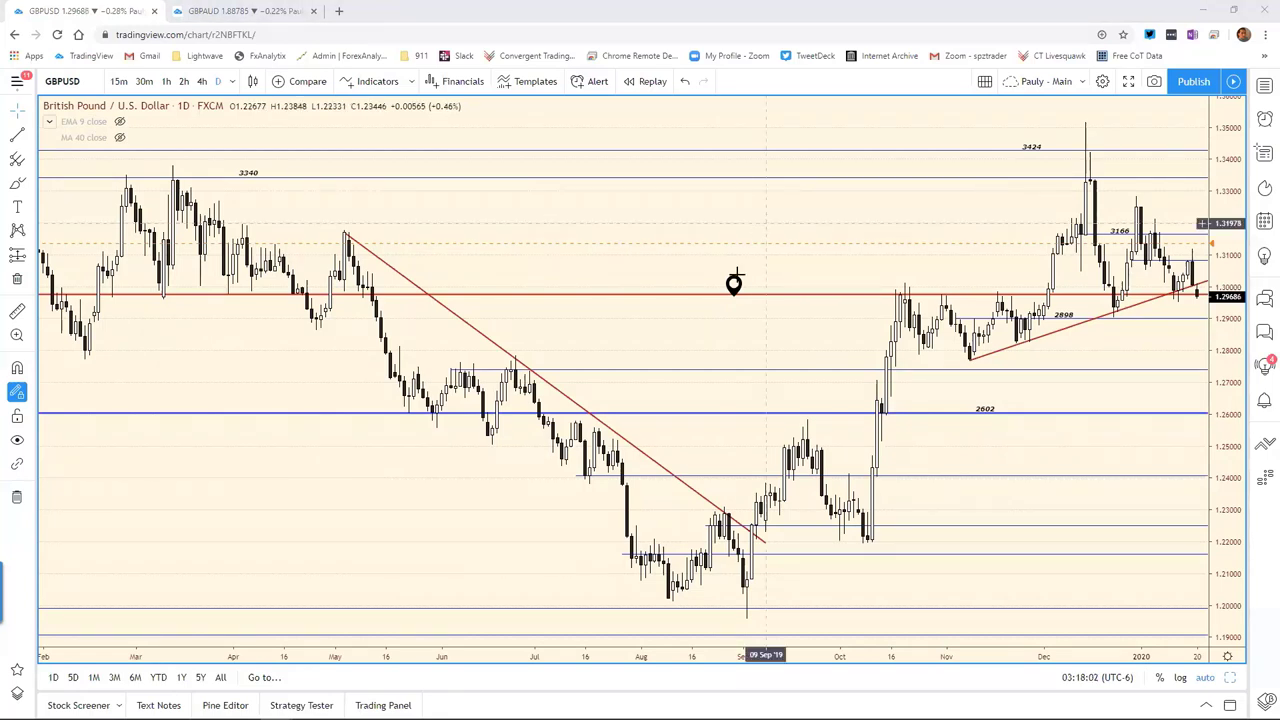
mouse_move(733, 285)
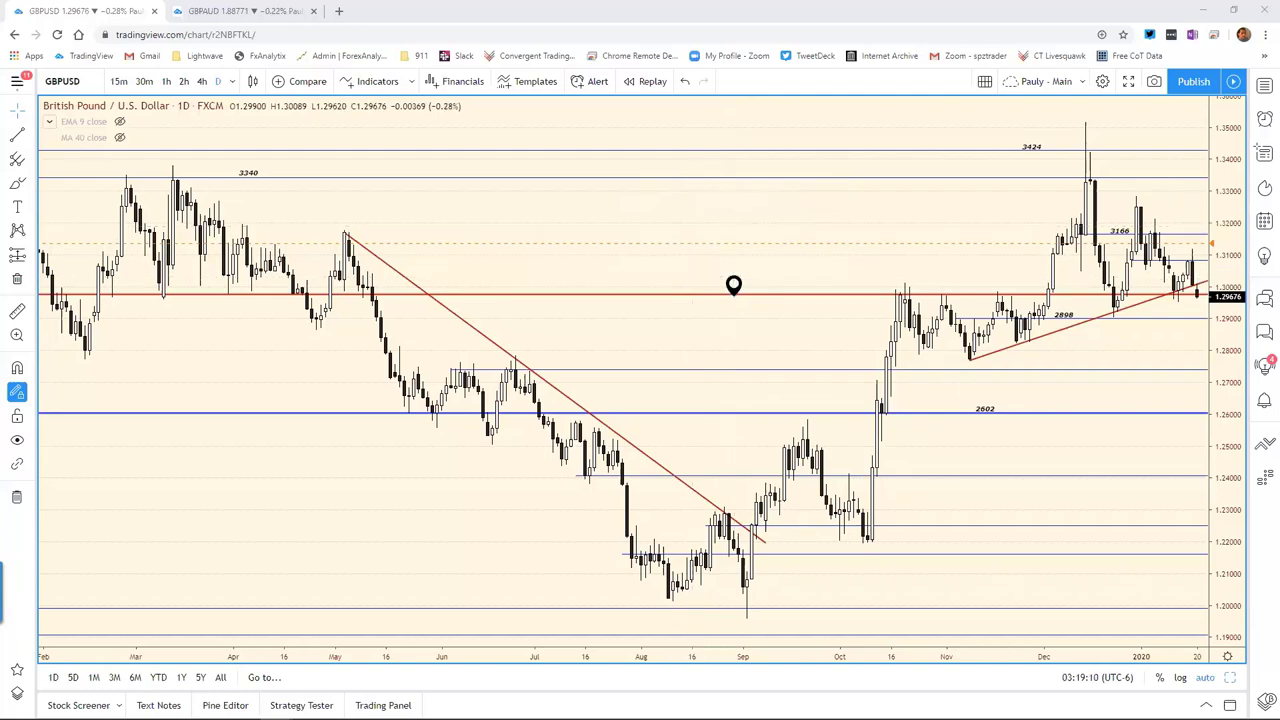
Replace the GBP/USD support in cell E10, changing 3036 to 2936, and return to TradingView
key(alt+Tab)
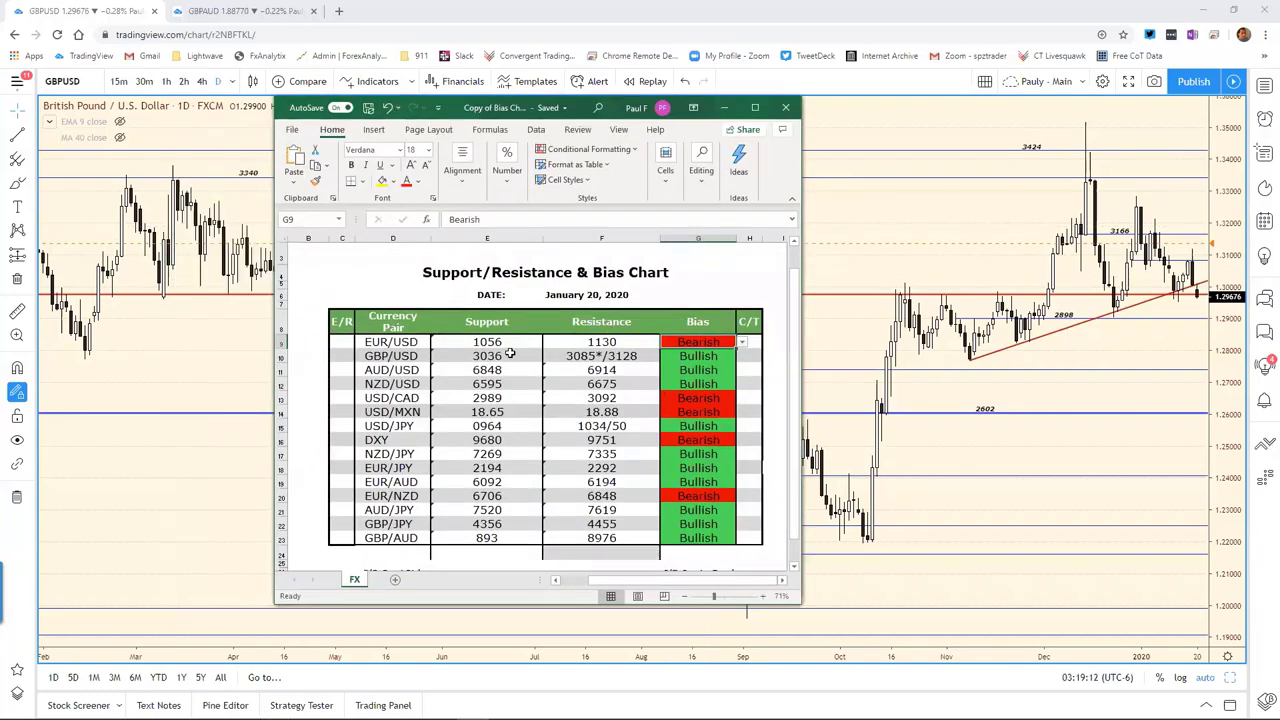
click(510, 354)
drag(490, 213, 398, 217)
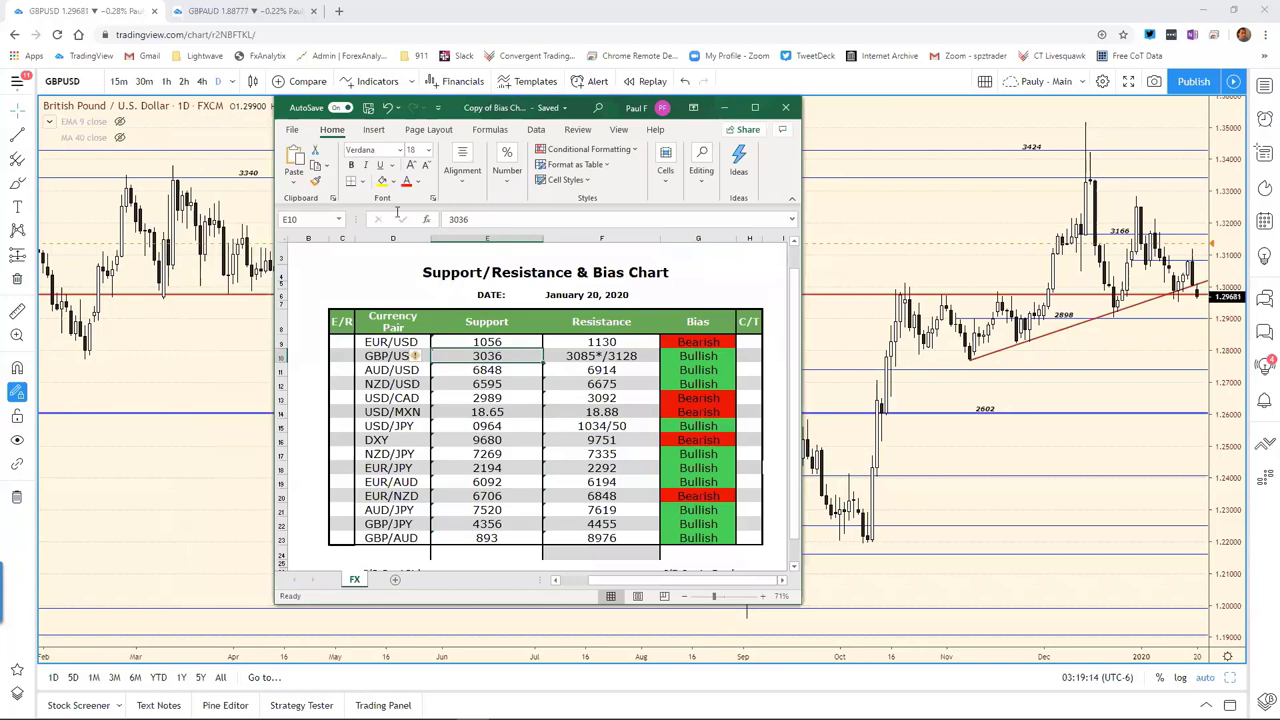
text(29)
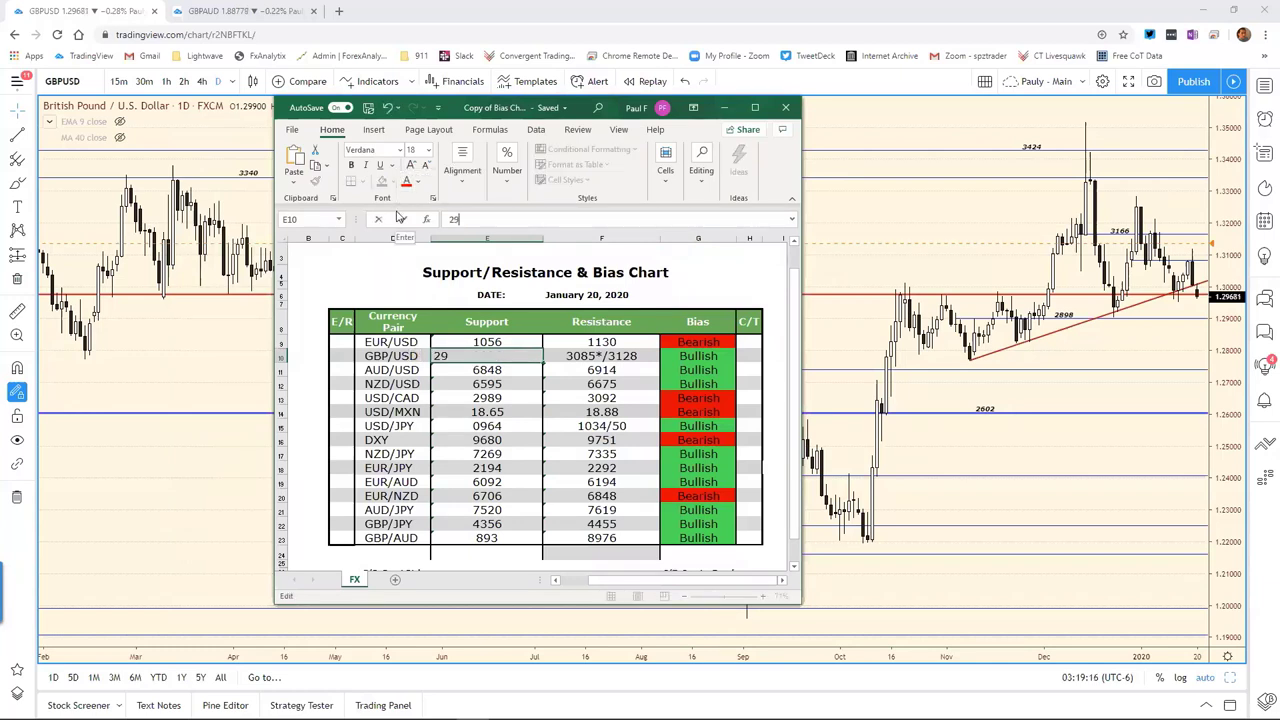
text(36)
key(Return)
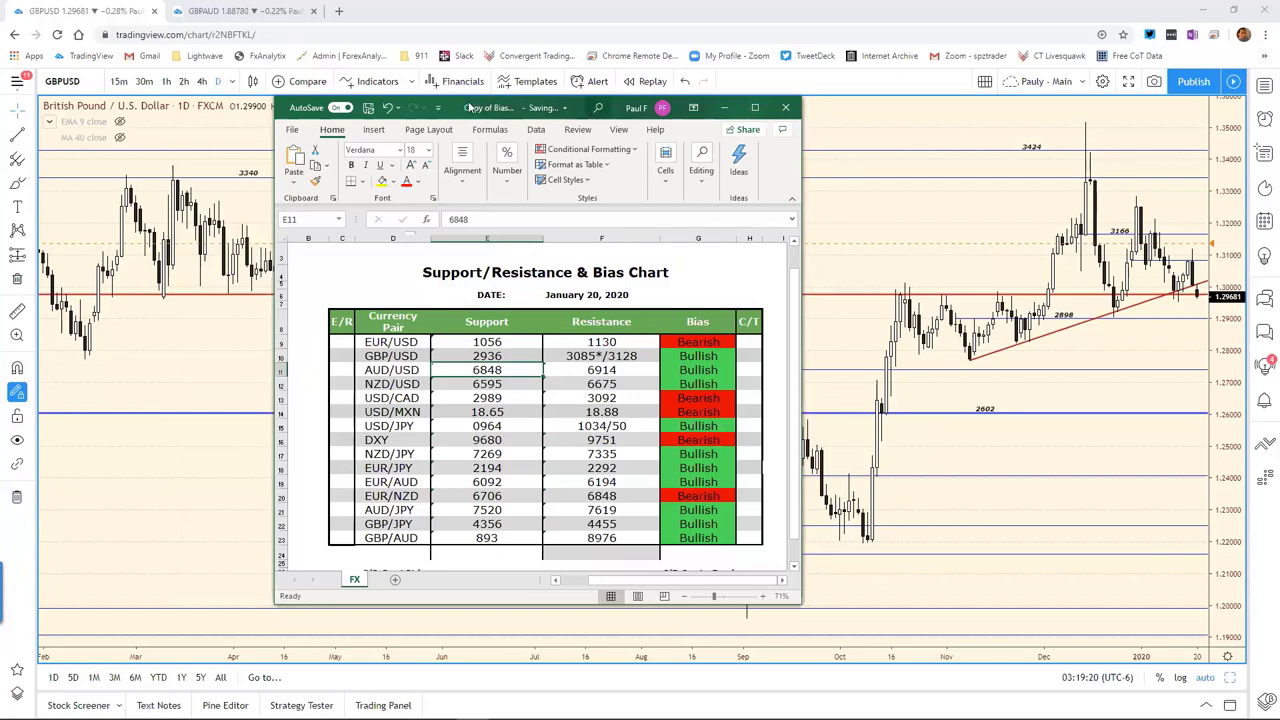
key(alt+Tab)
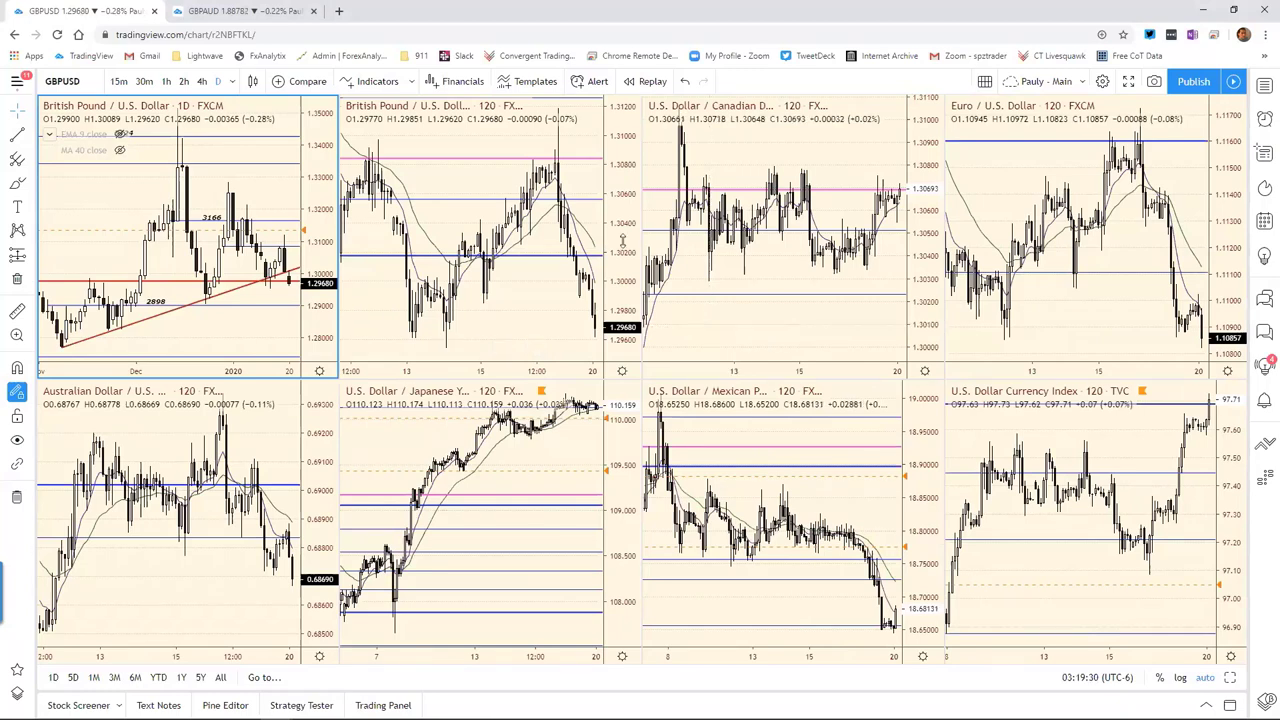
Review the 120-minute GBPUSD chart full-size and zoomed, then restore the eight-chart grid and bring up Excel
click(1230, 678)
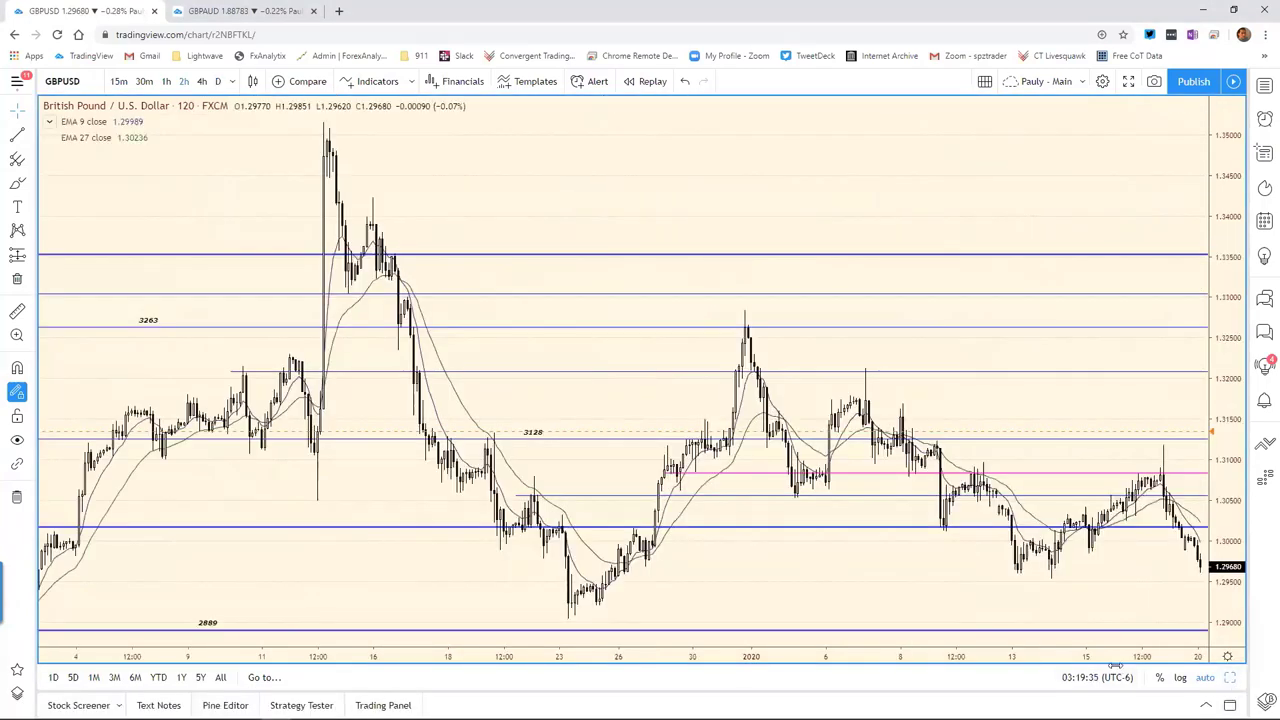
scroll(1087, 654, up, 2)
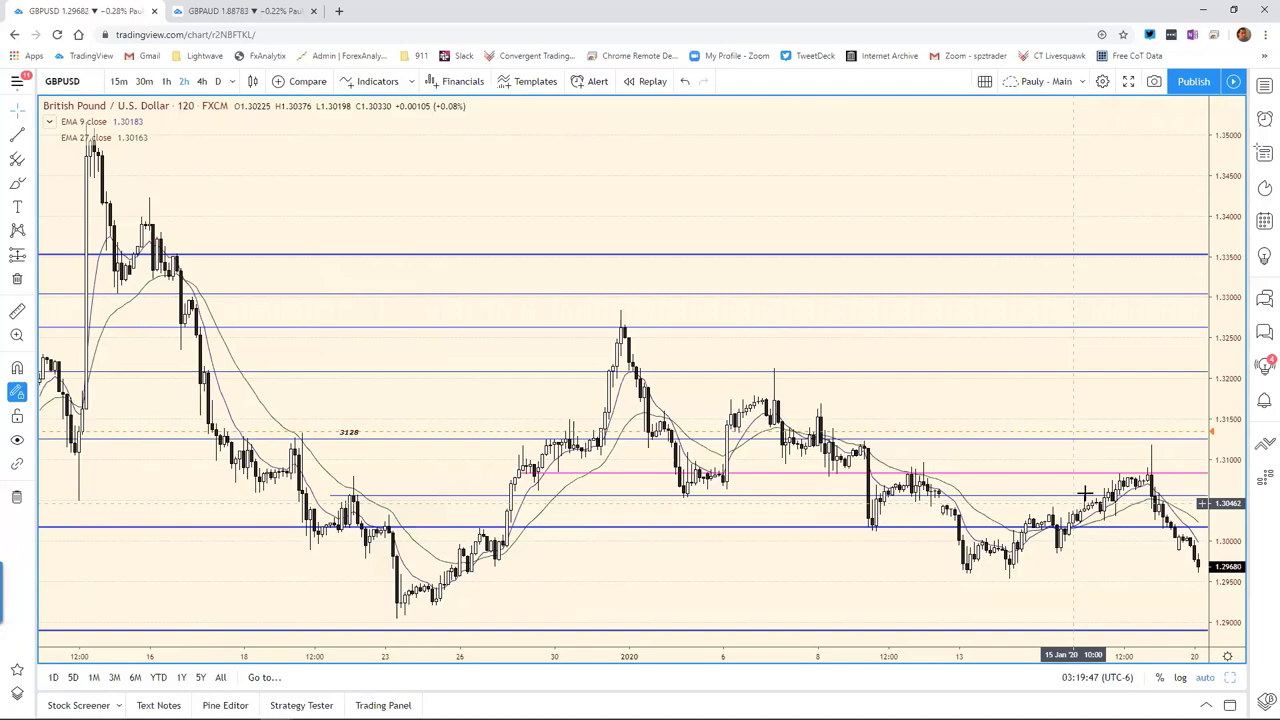
click(1229, 677)
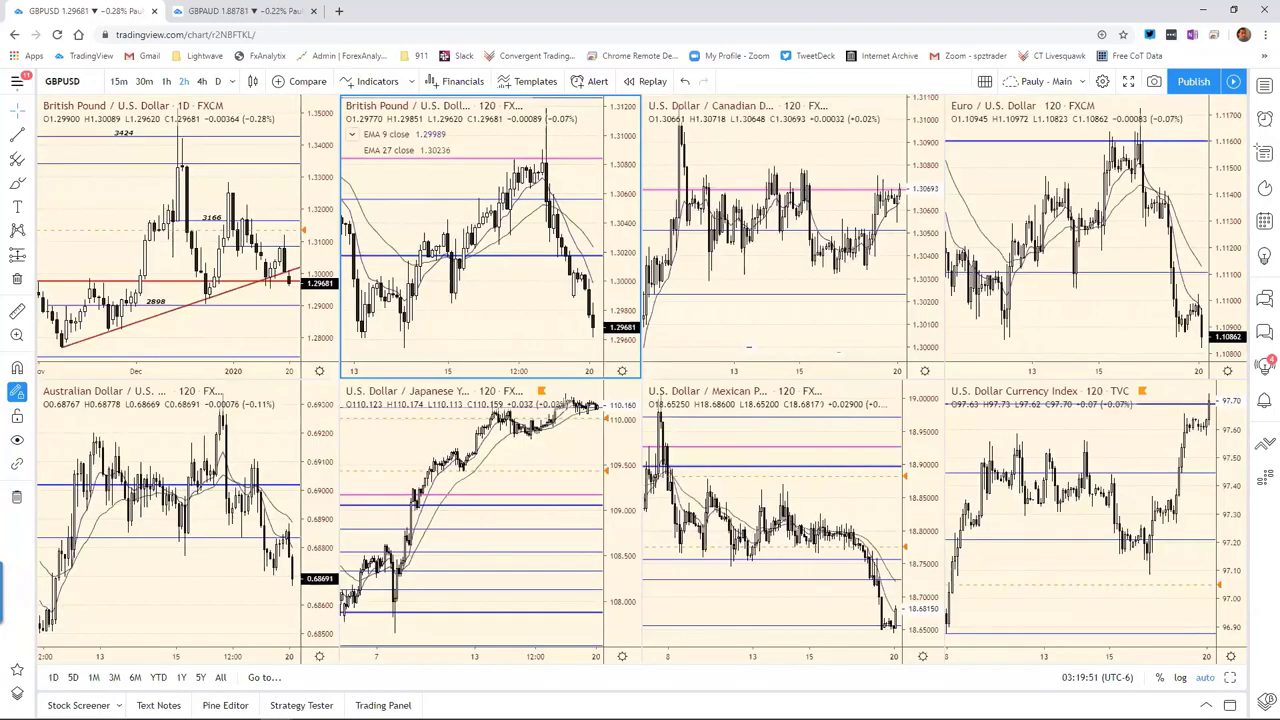
key(alt+Tab)
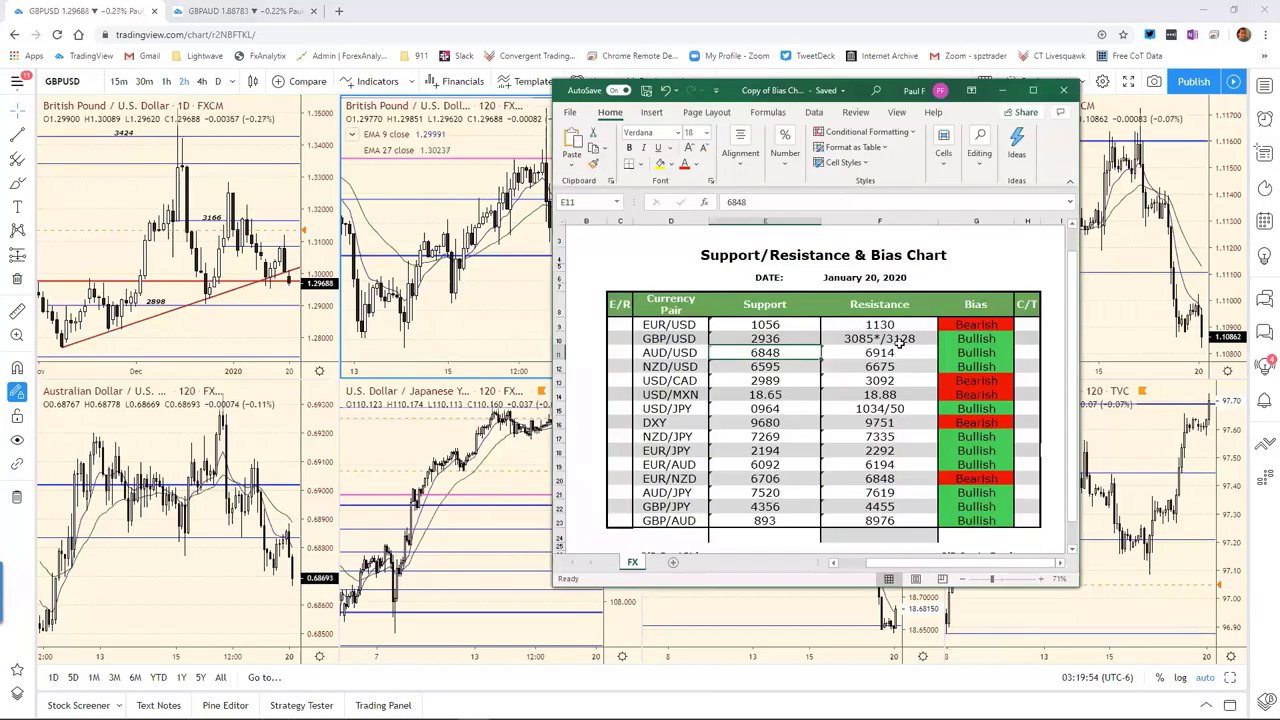
Enter 3046 as the GBP/USD resistance in cell F10, replacing 3085*/3128
click(910, 338)
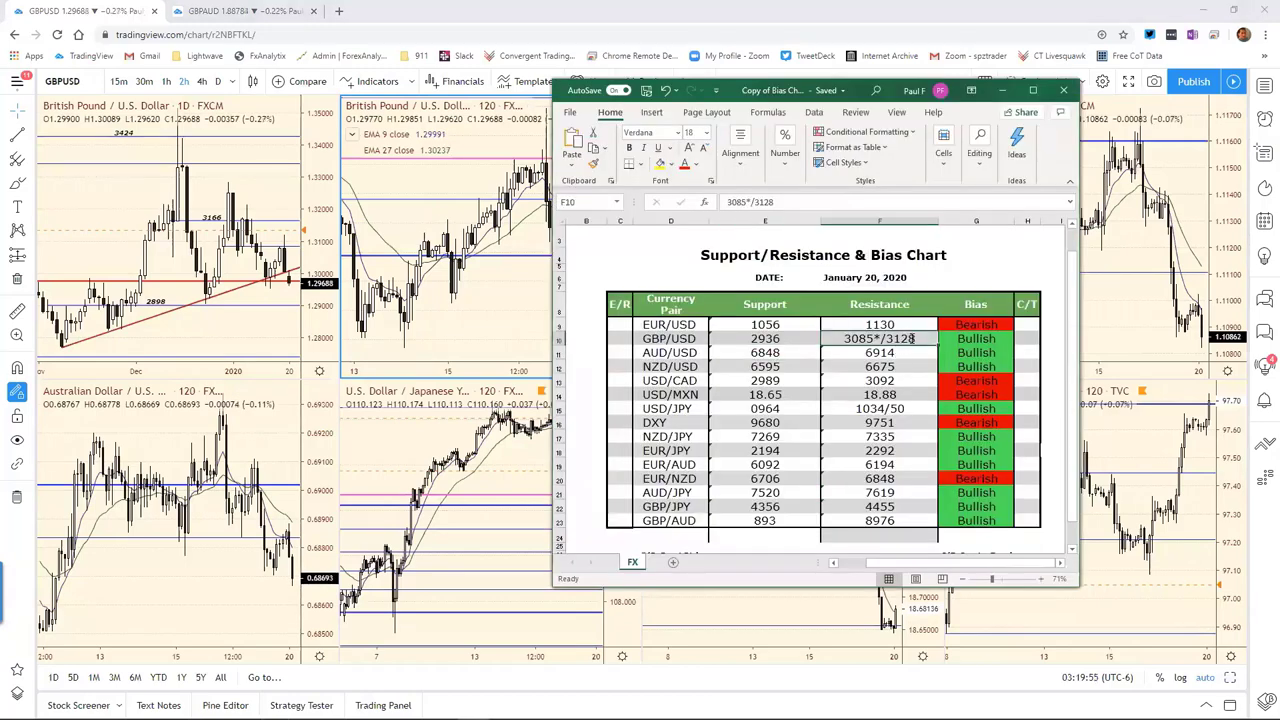
text(30)
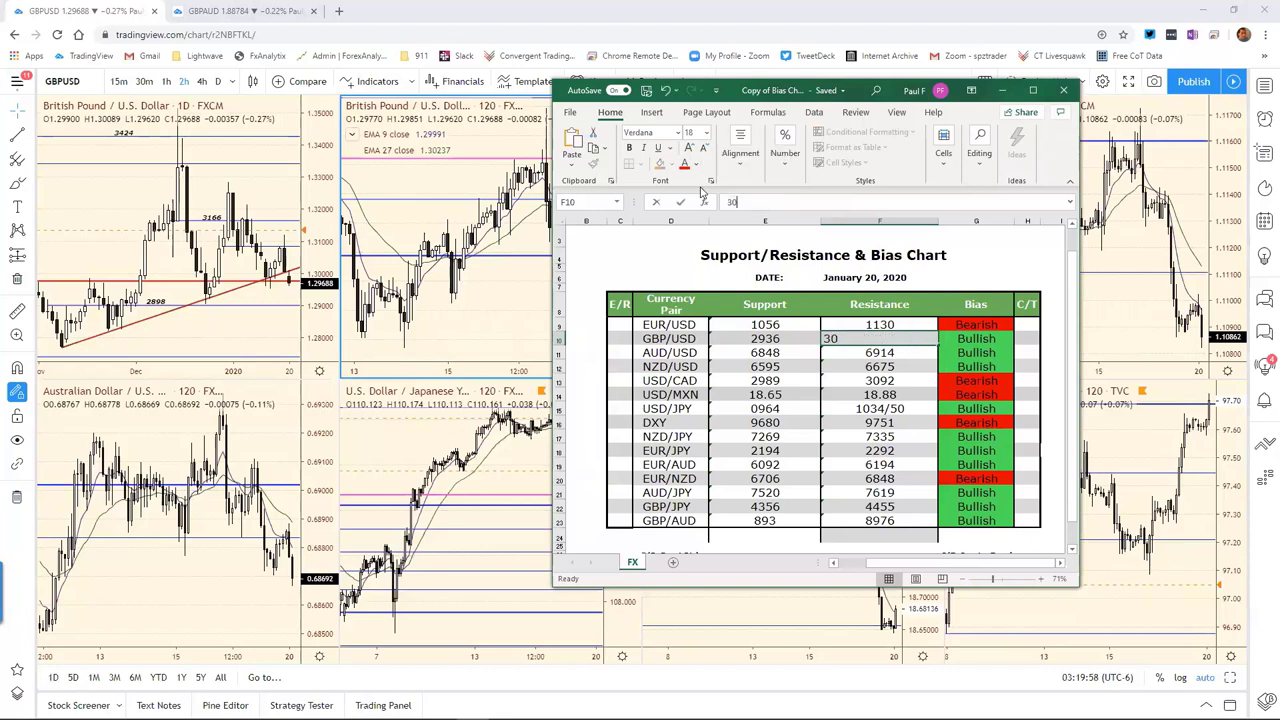
text(46)
key(Return)
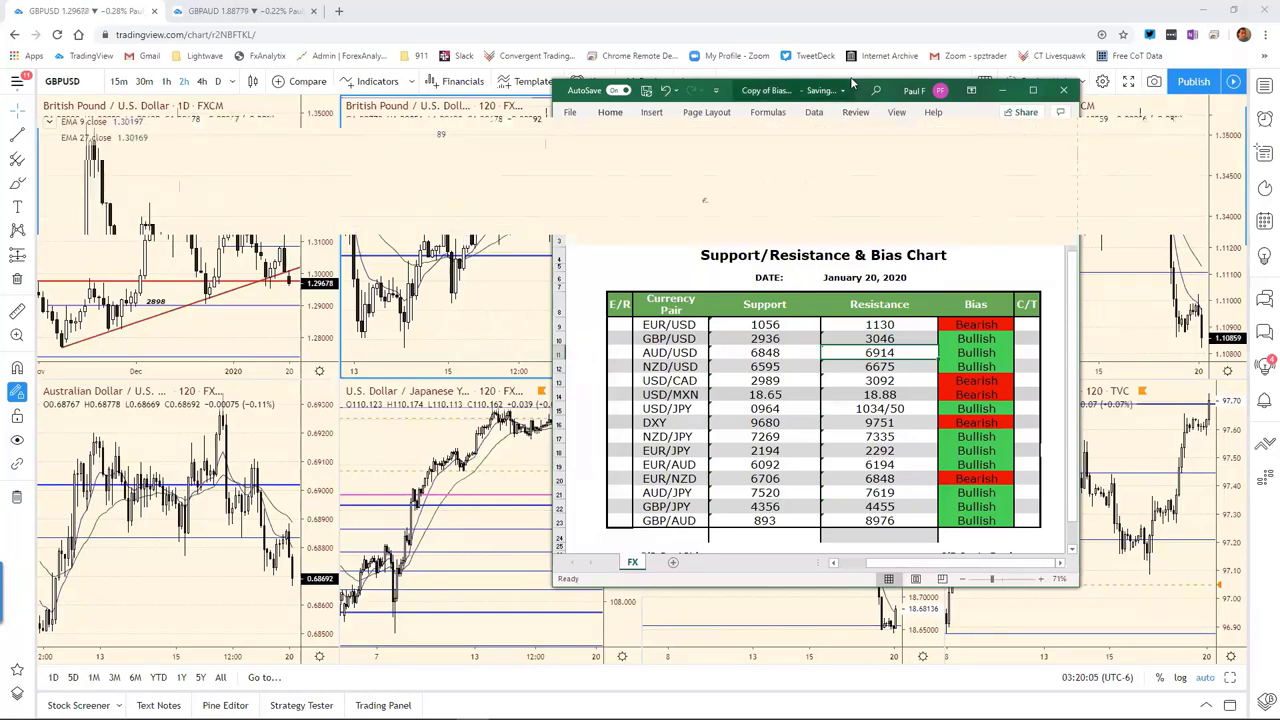
Maximize the daily GBPUSD chart and switch it to AUDUSD to review its levels and note
click(180, 200)
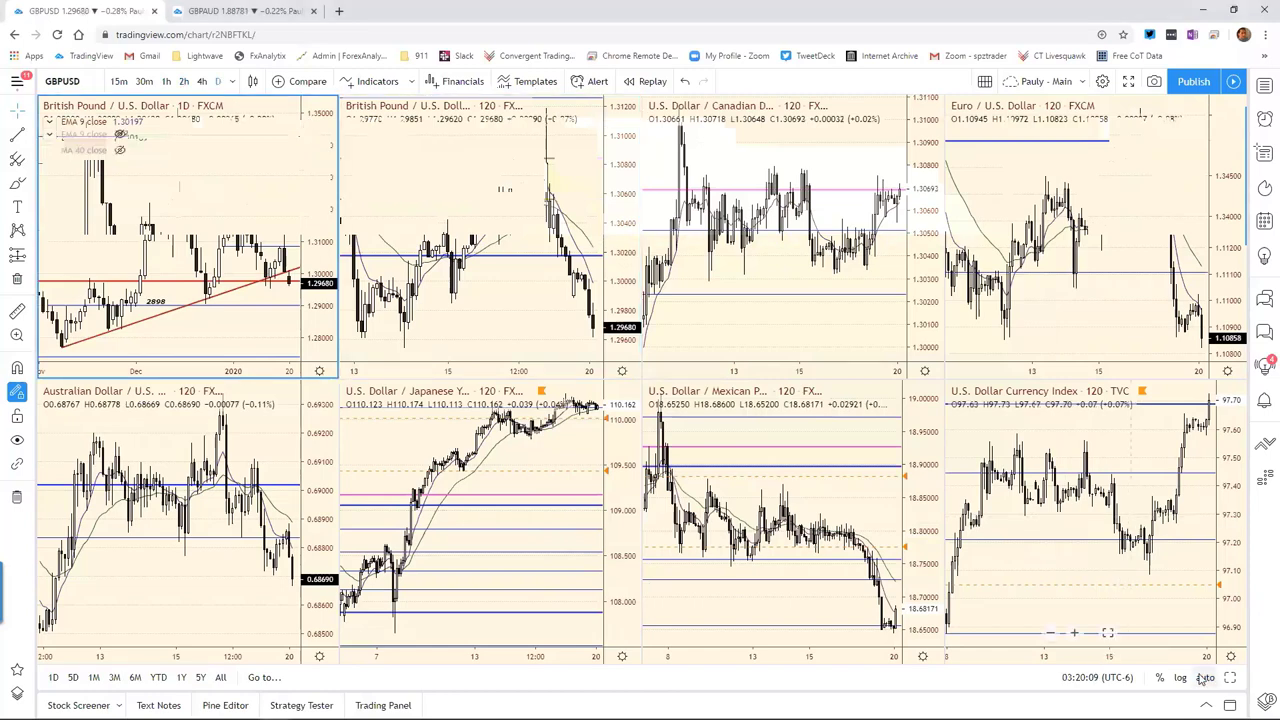
click(1230, 677)
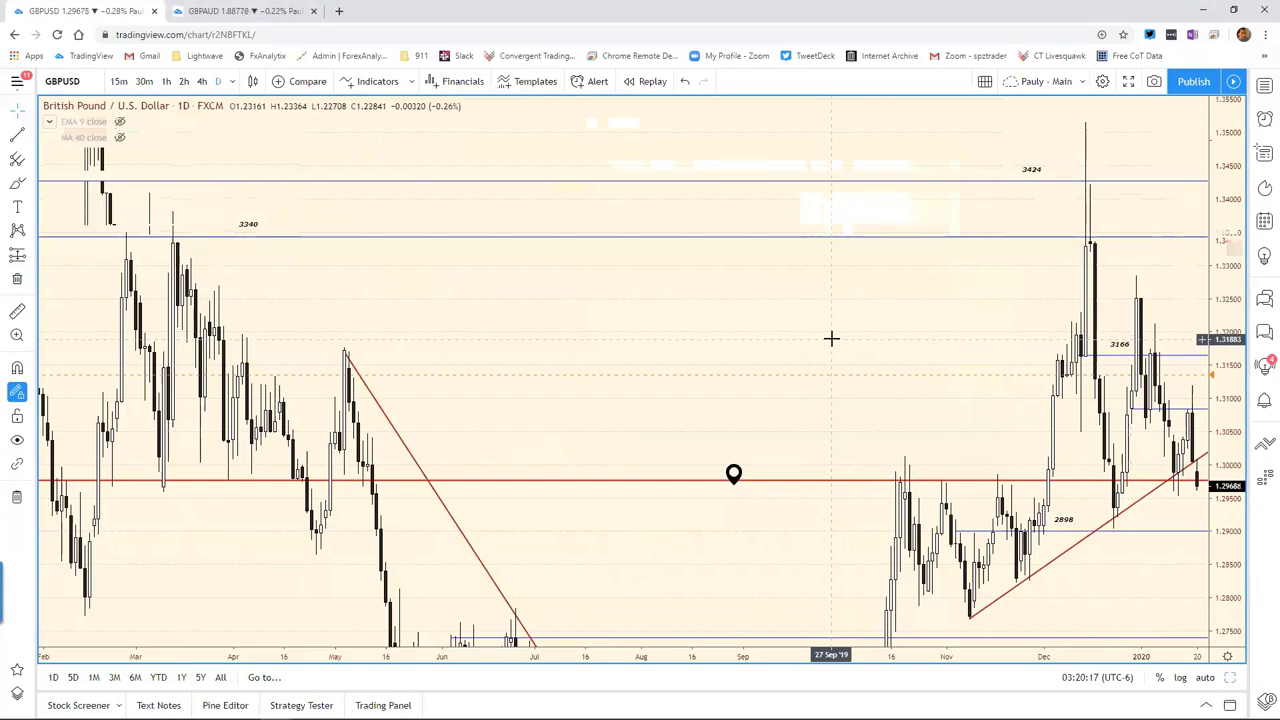
text(A)
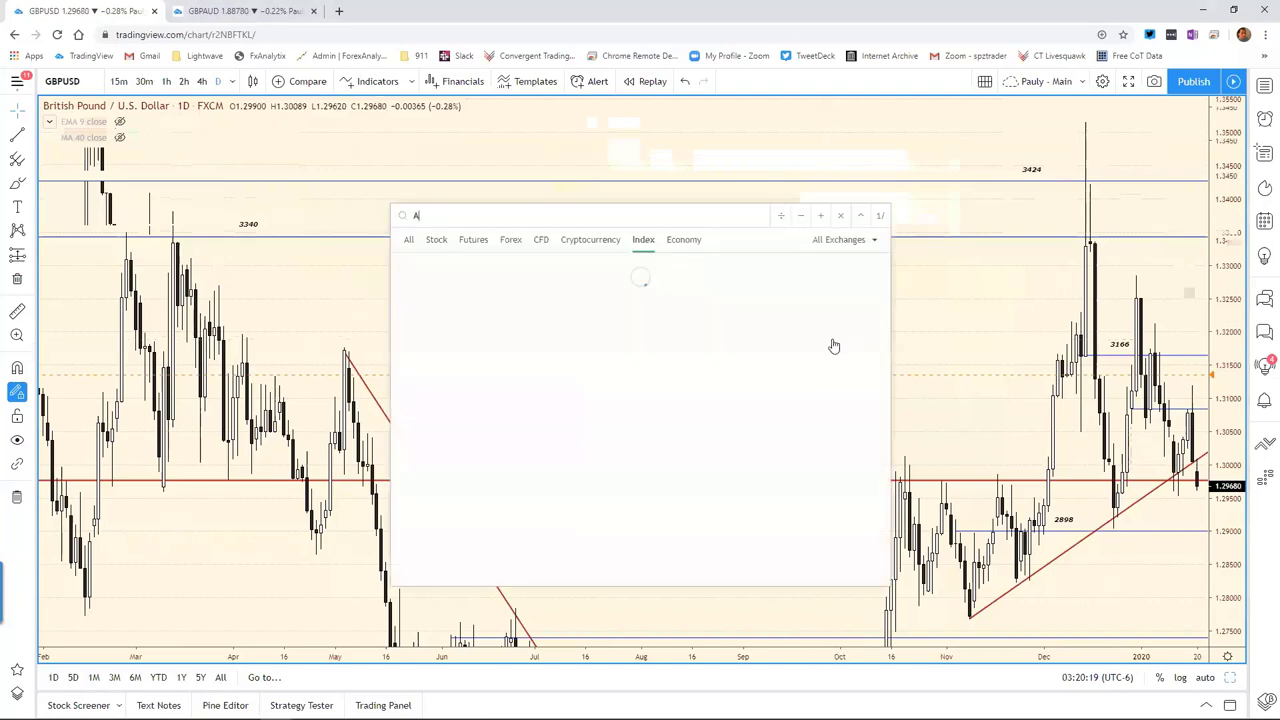
text(UDUSD)
key(Return)
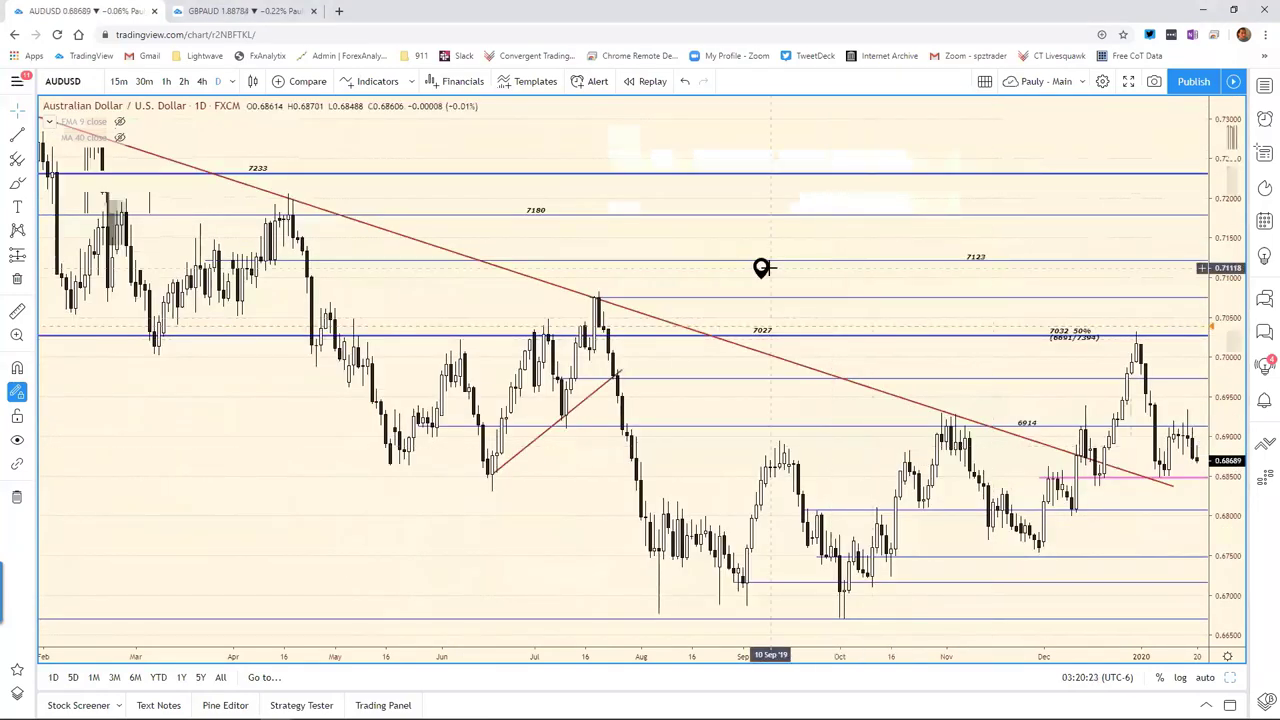
mouse_move(766, 274)
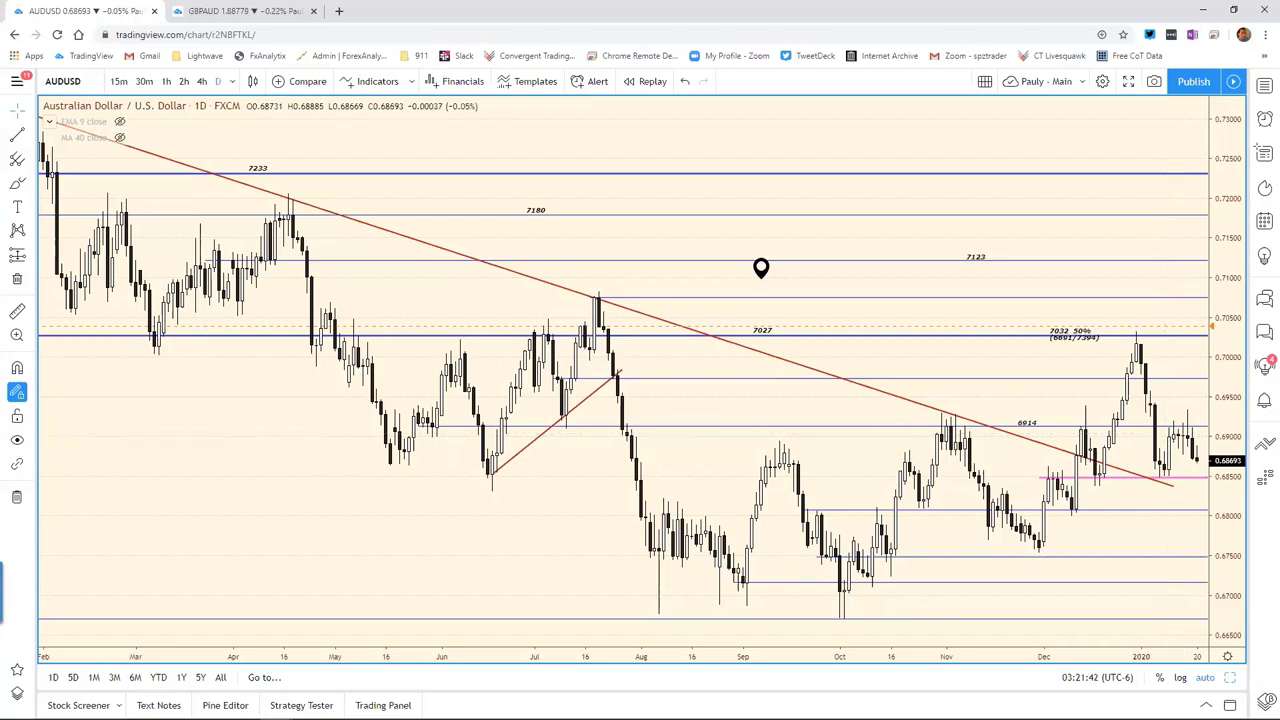
Correct the AUD/USD resistance in cell F11 from 6914 to 6904 and return to the chart
key(alt+Tab)
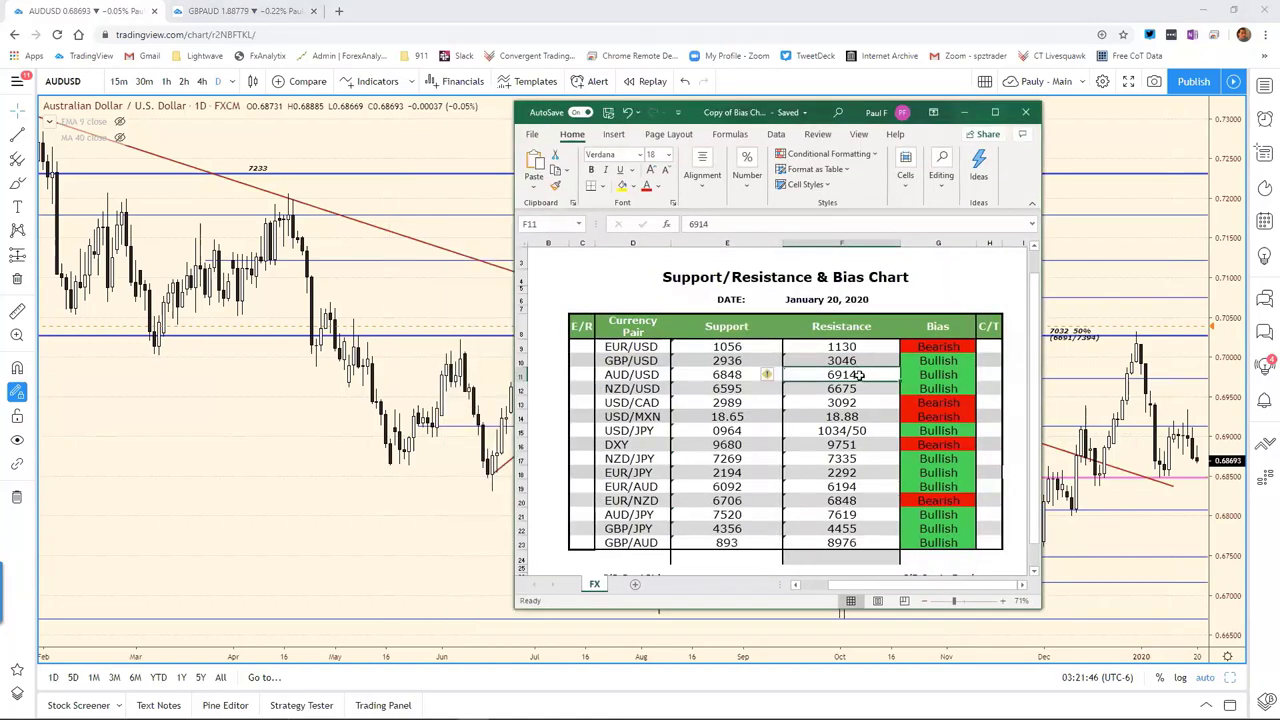
click(702, 223)
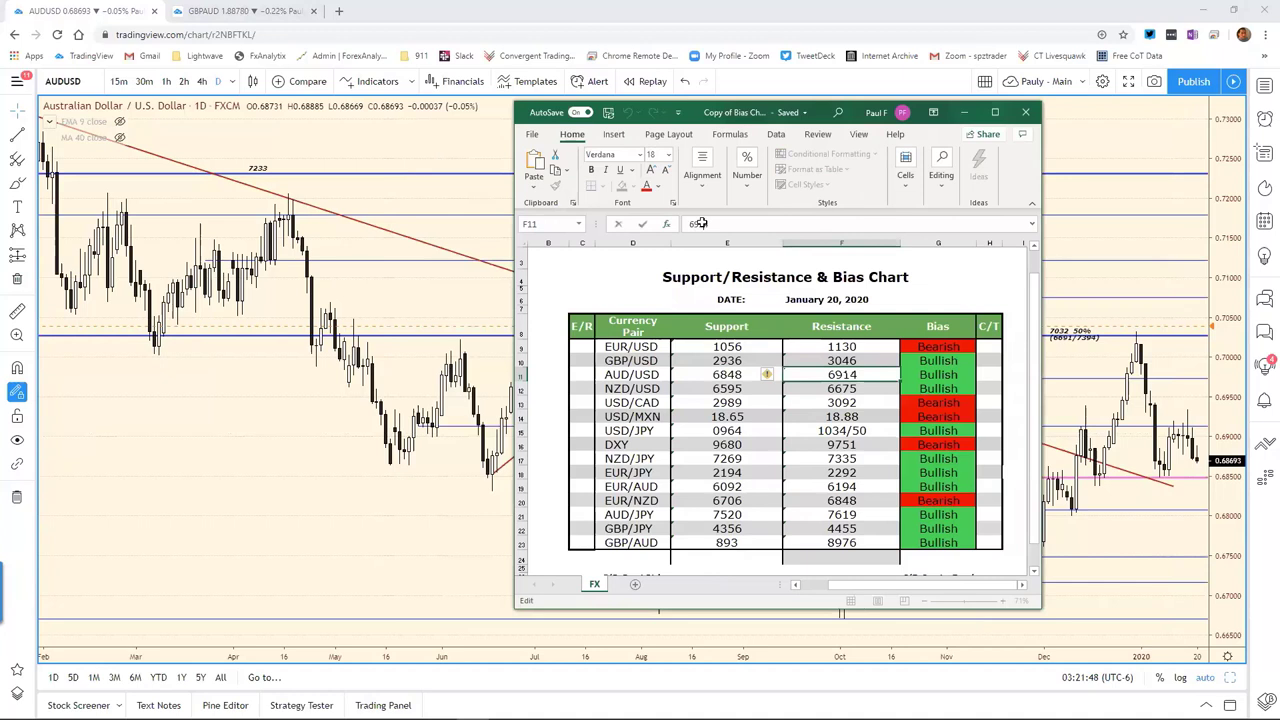
key(BackSpace)
text(0)
key(Return)
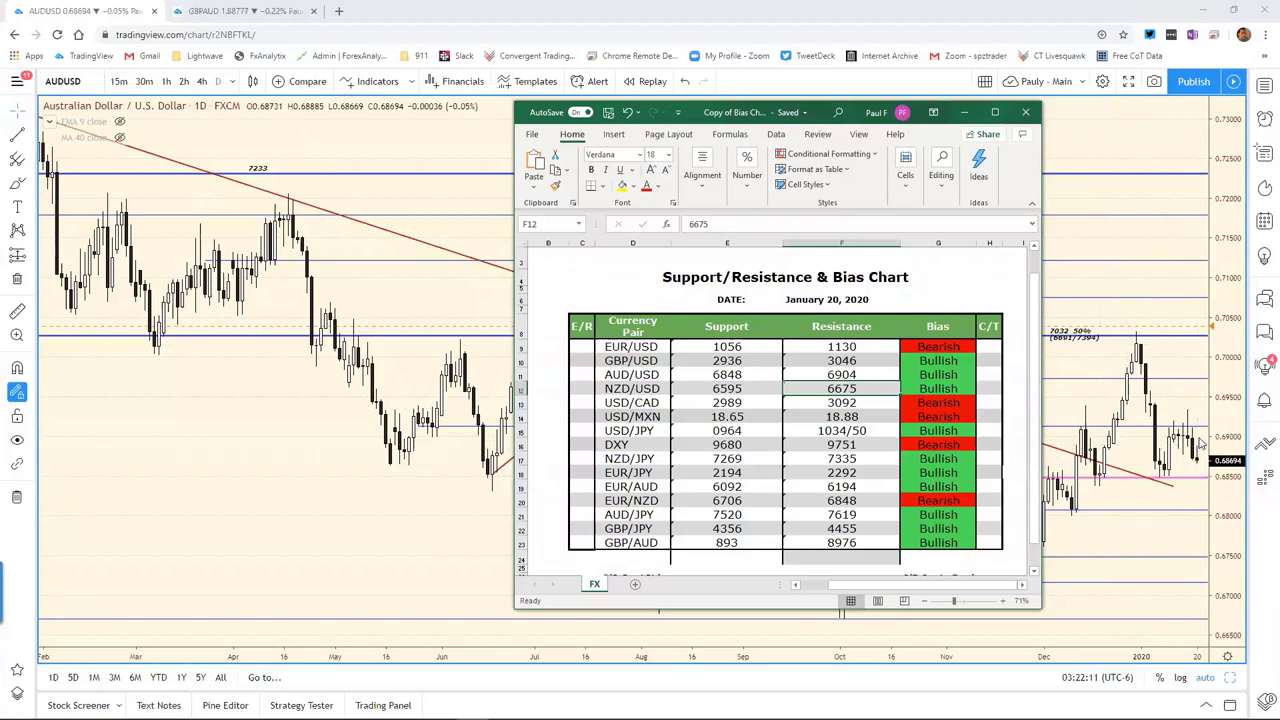
click(898, 383)
key(alt+Tab)
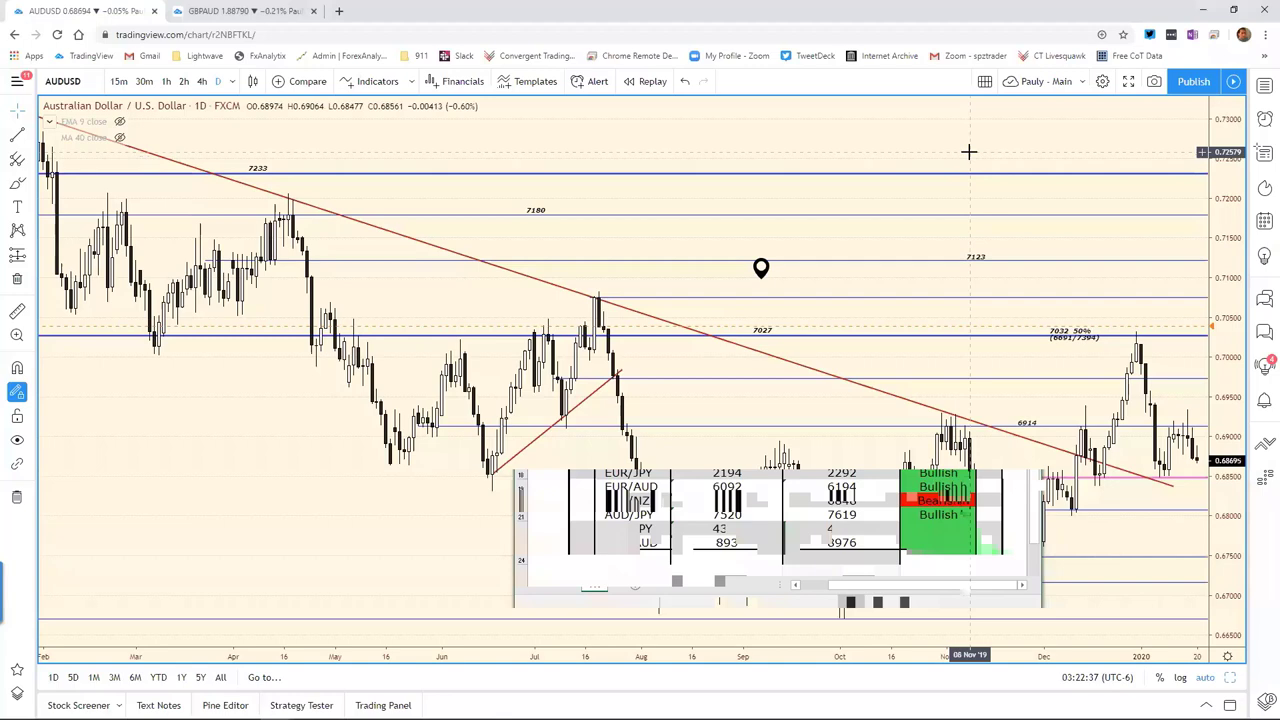
Switch the chart to NZDUSD and select its Asian Session Update note (support 6572, resistance 6662)
text(NZDUSD)
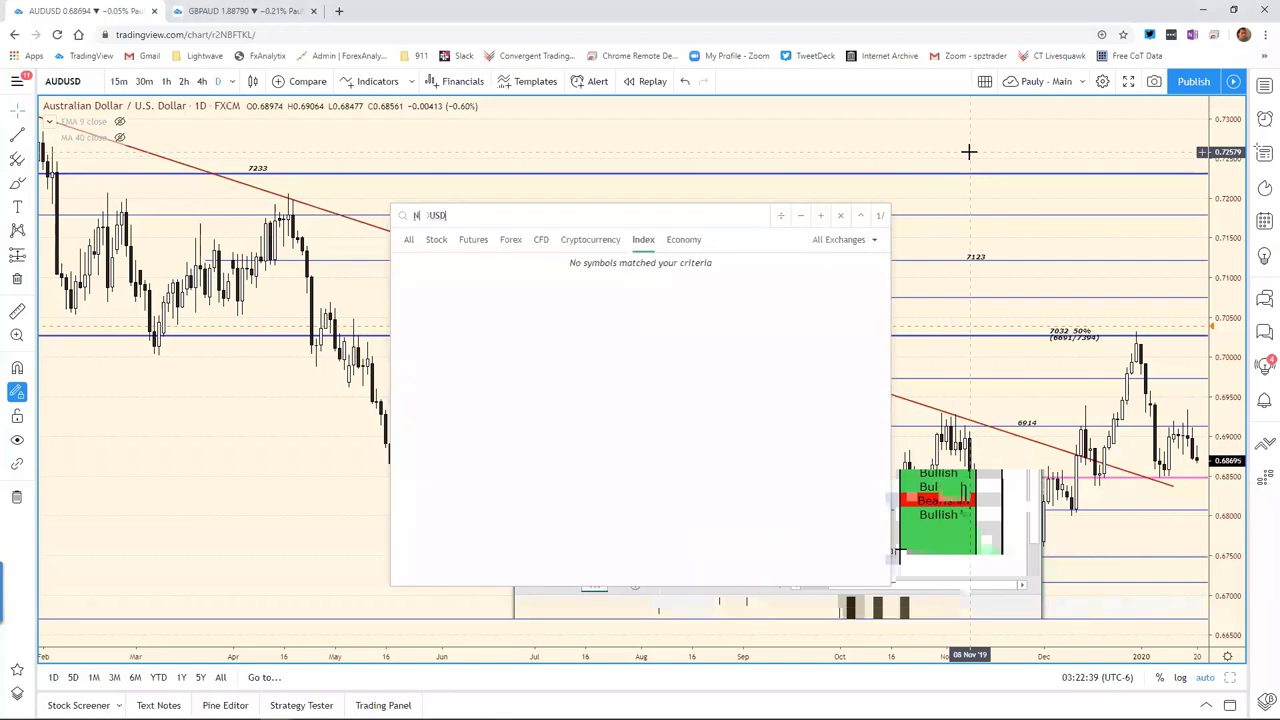
key(Return)
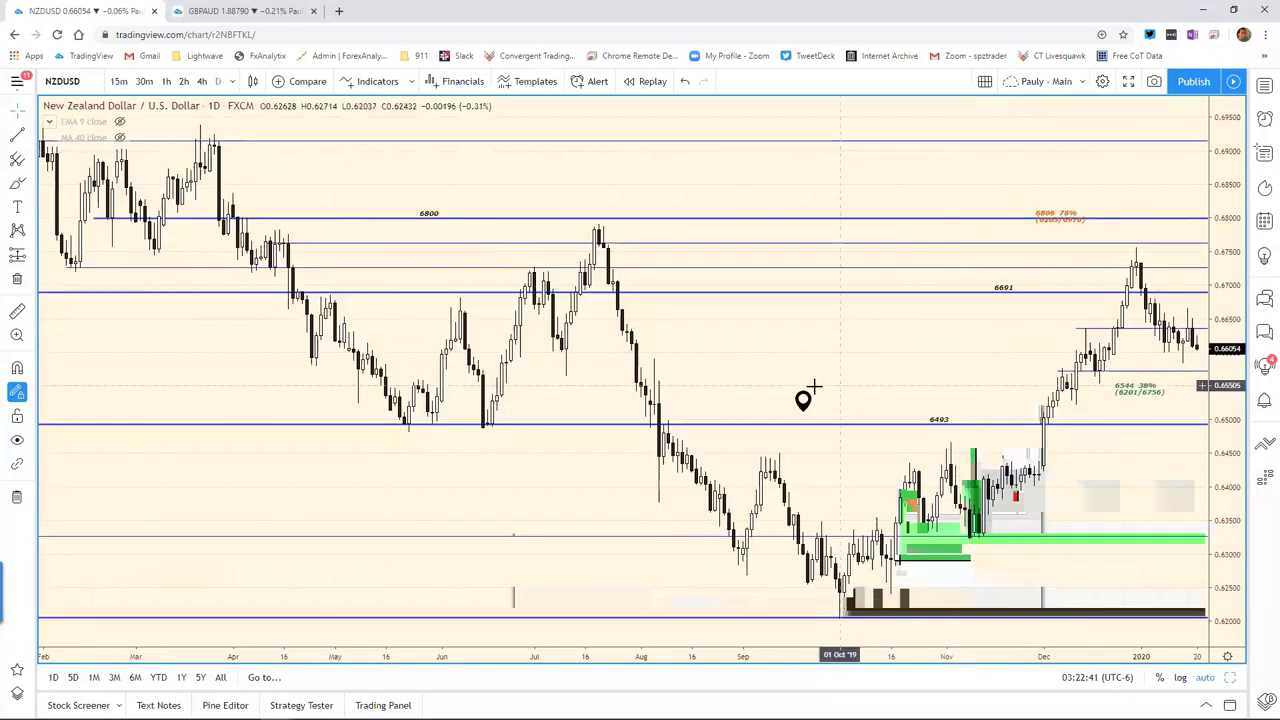
mouse_move(810, 401)
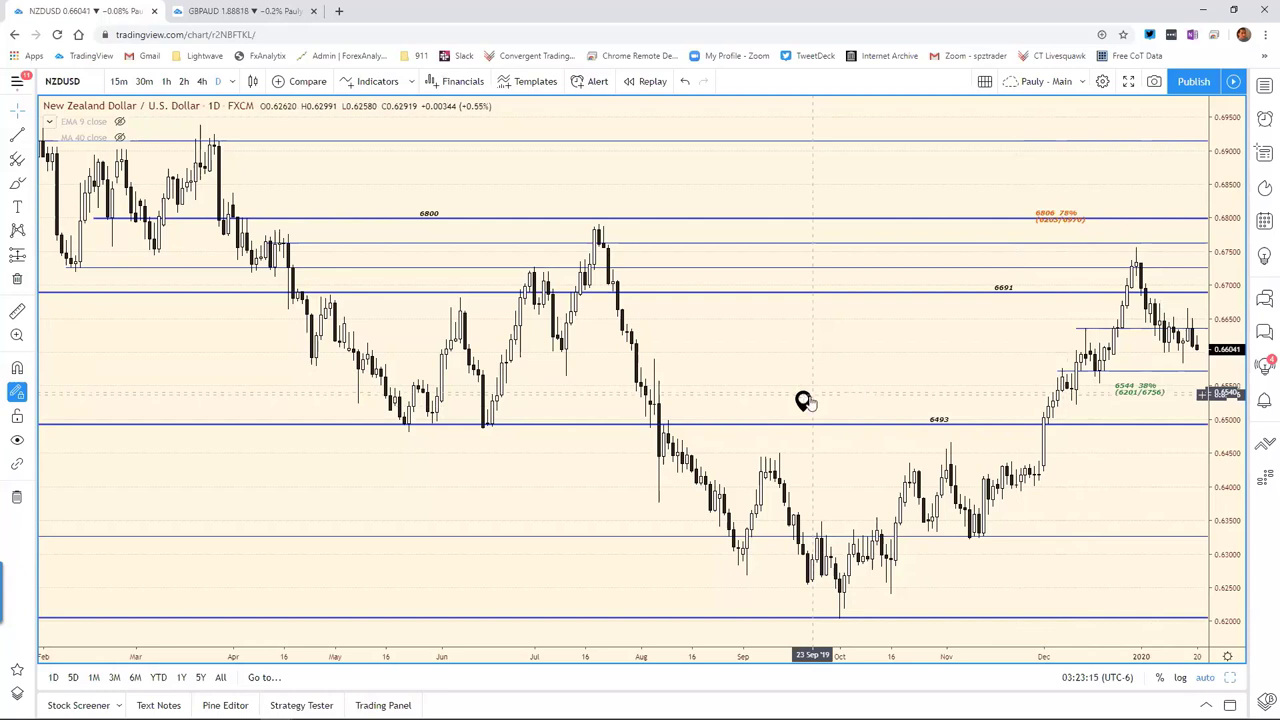
mouse_move(803, 400)
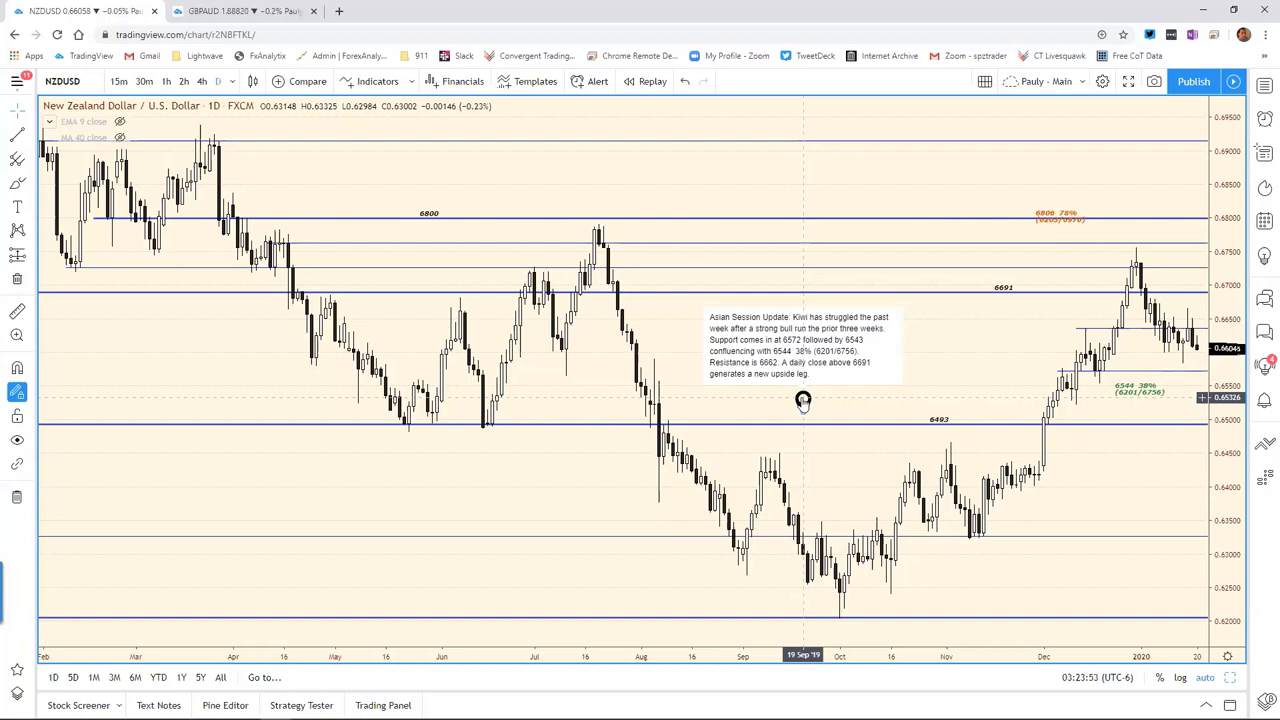
click(803, 401)
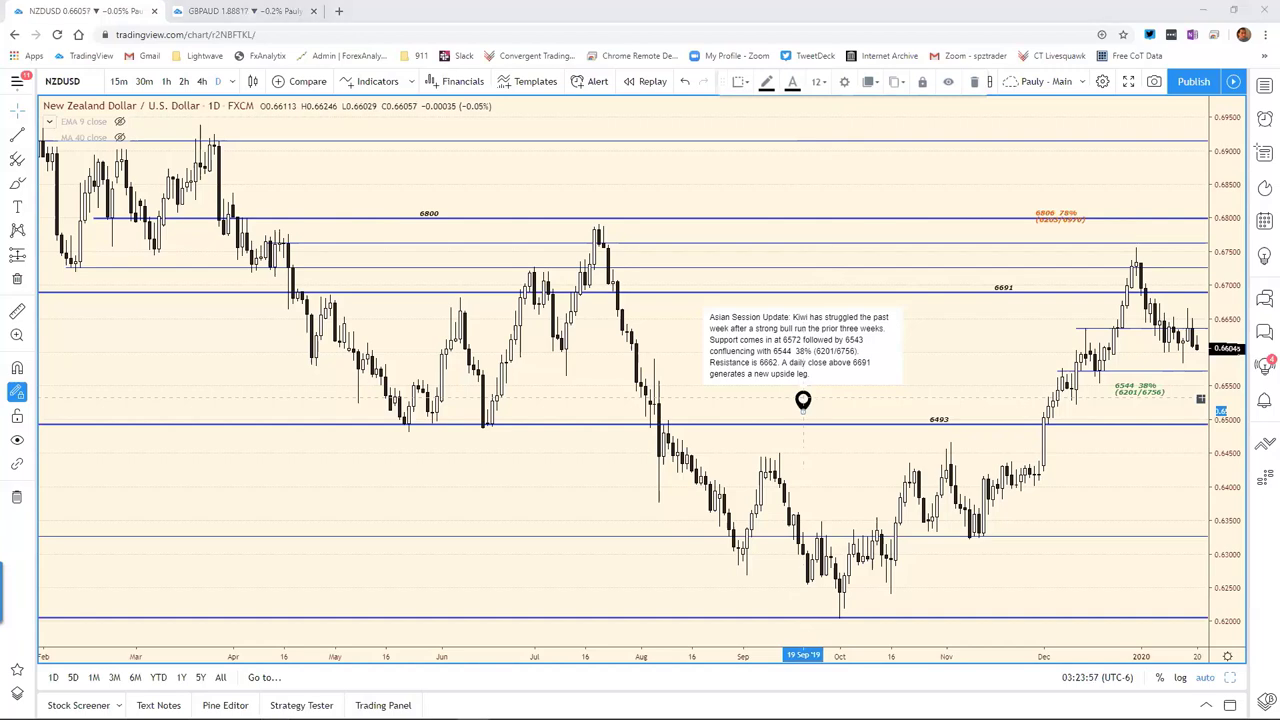
Change the NZD/USD support in cell E12 from 6595 to 6572
key(alt+Tab)
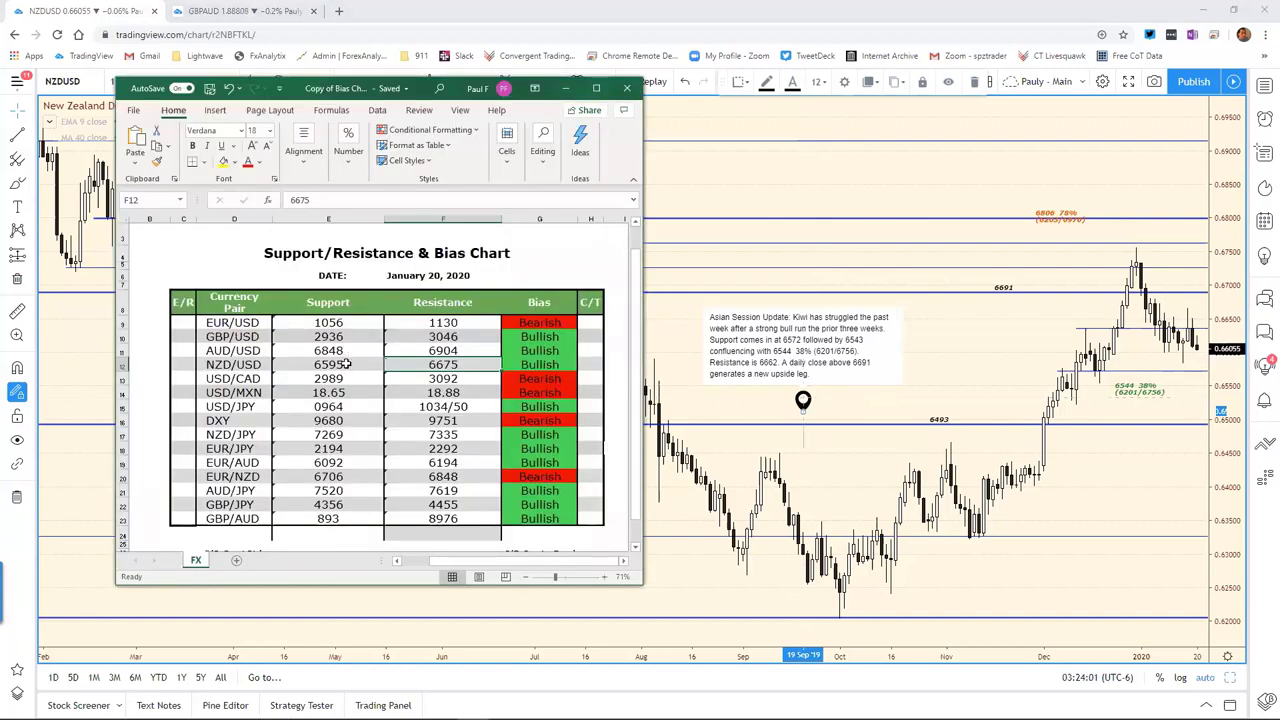
click(346, 365)
key(F2)
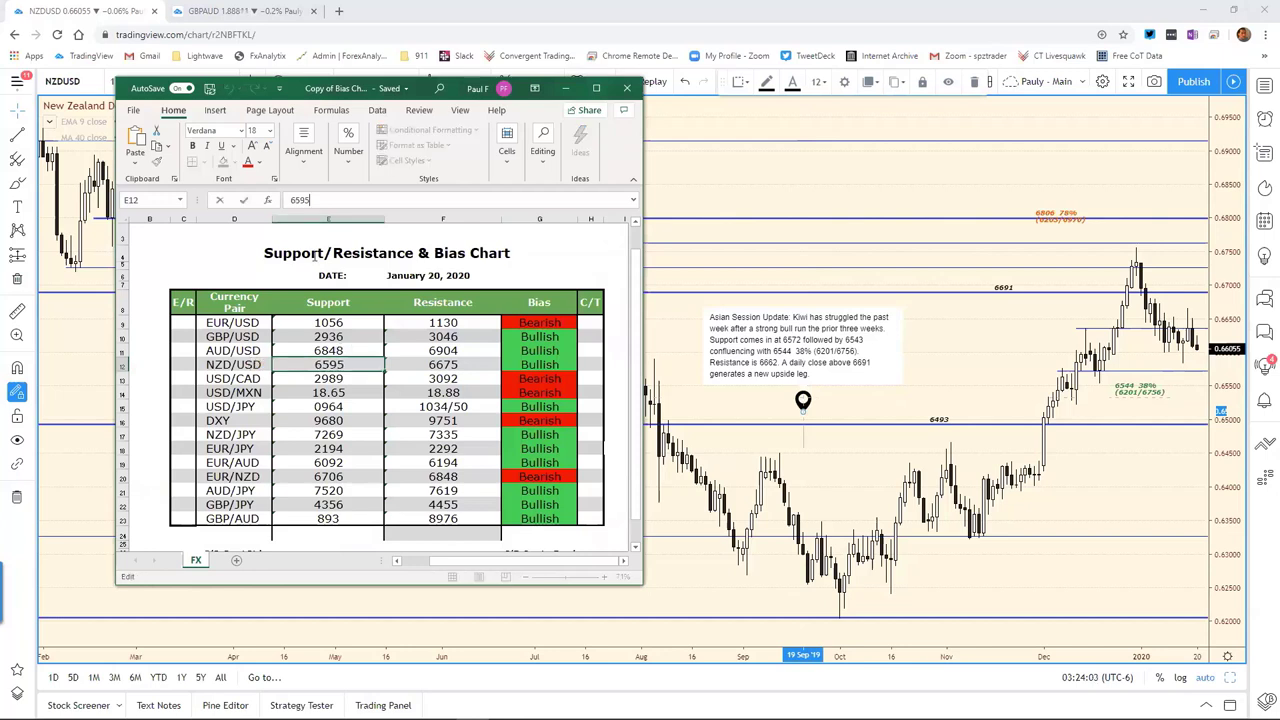
key(BackSpace)
key(BackSpace)
text(72)
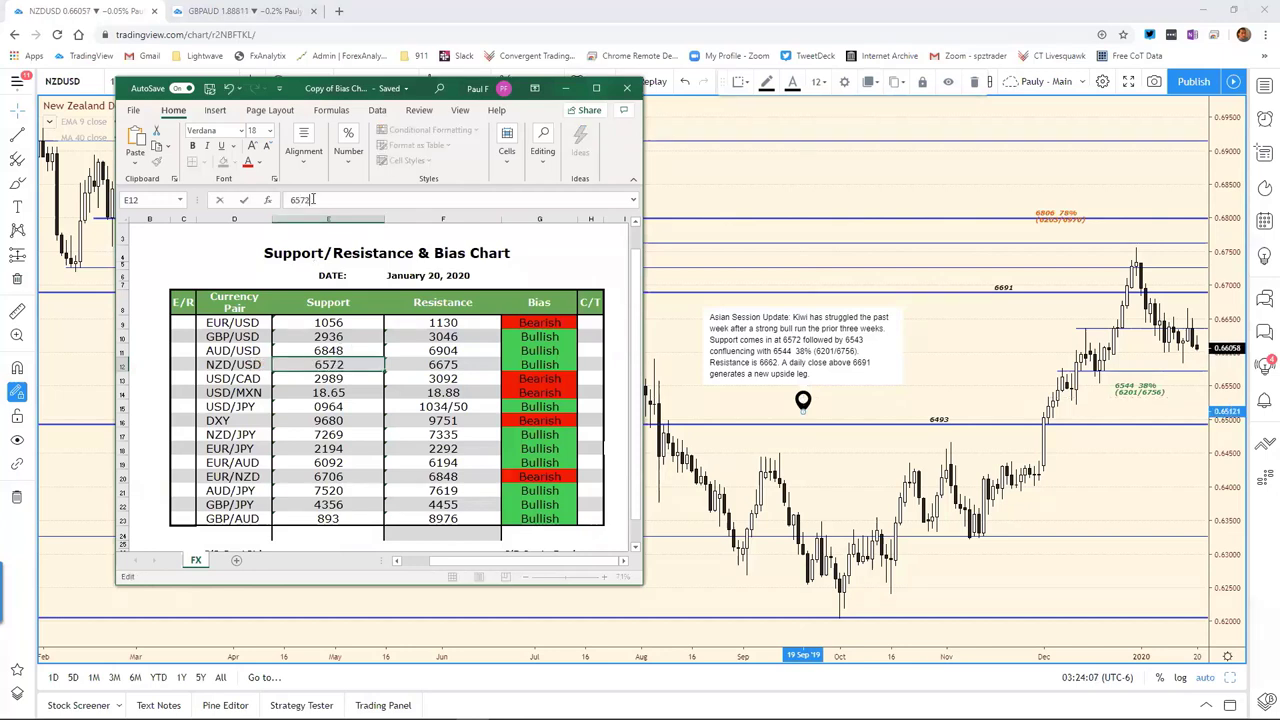
key(Return)
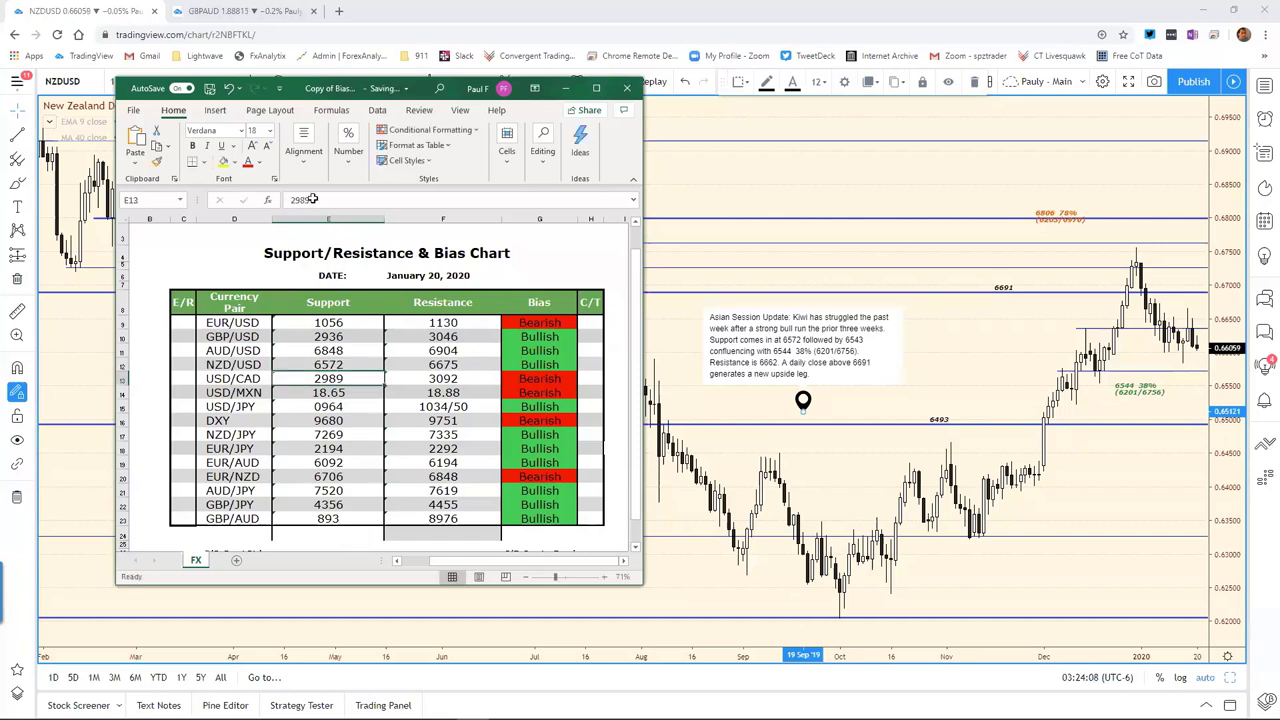
Change the NZD/USD resistance in cell F12 from 6675 to 6662, then return to TradingView
click(467, 367)
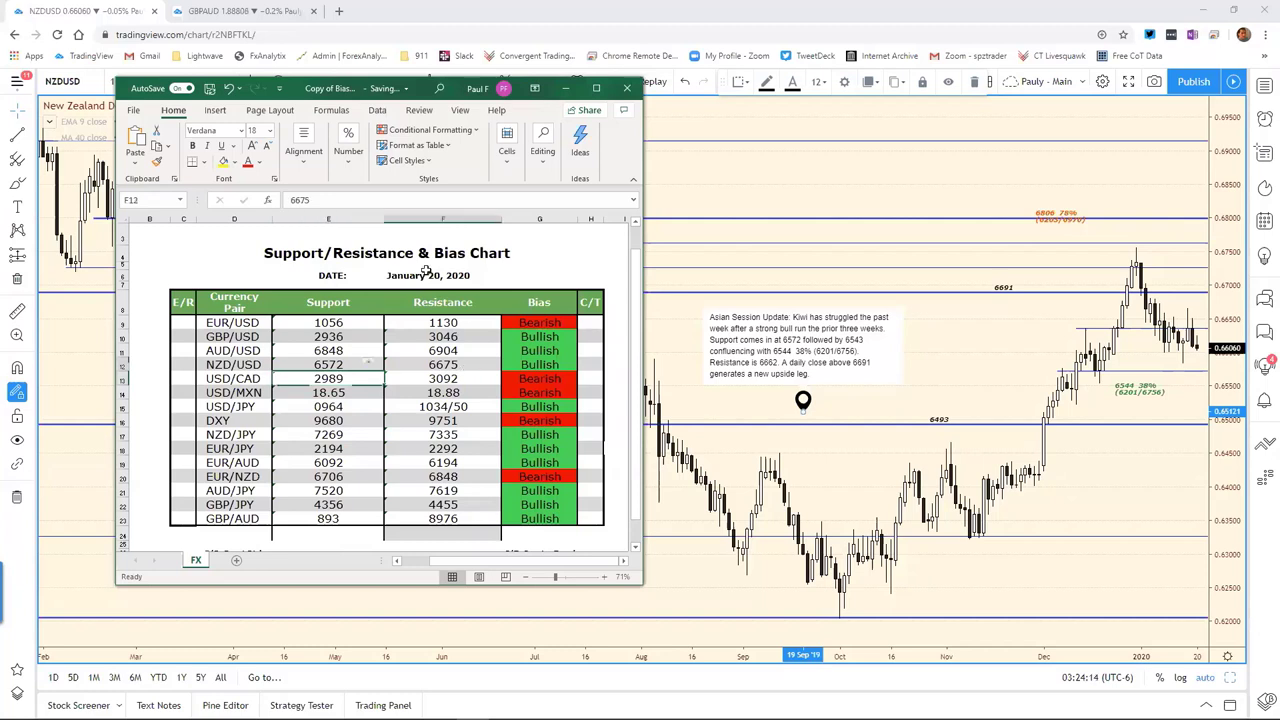
click(366, 200)
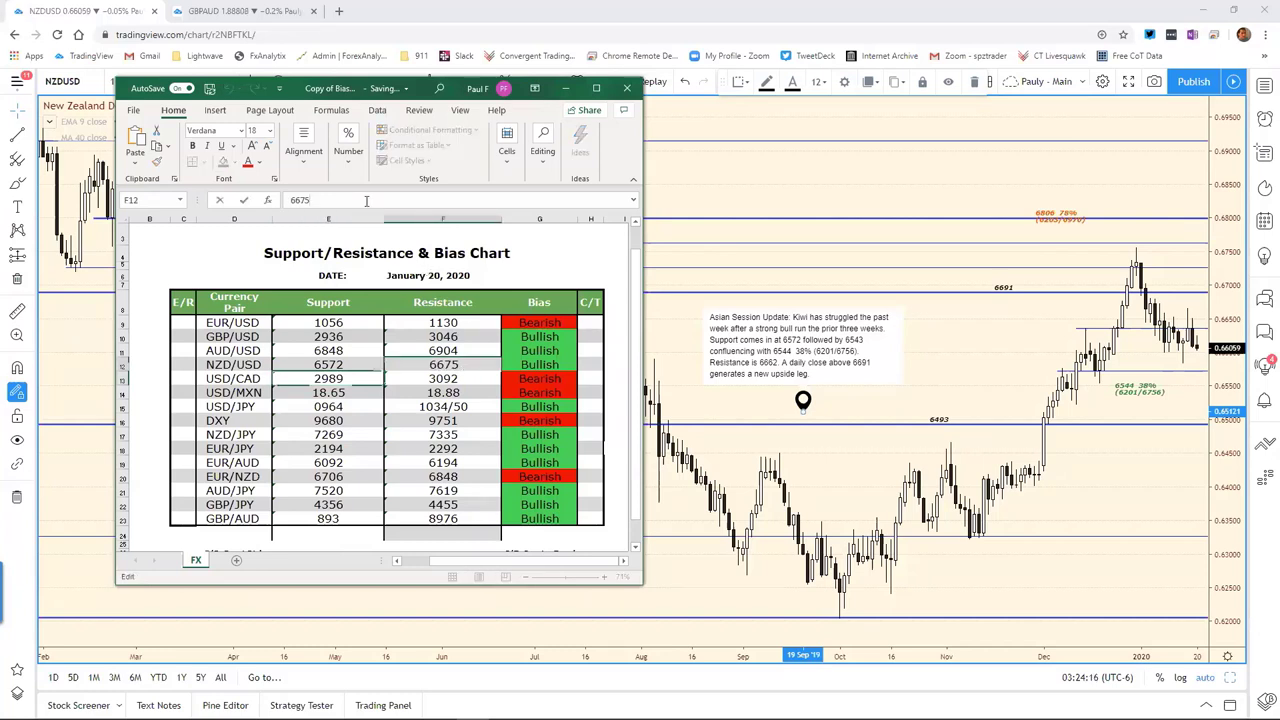
key(BackSpace)
key(BackSpace)
text(62)
key(Return)
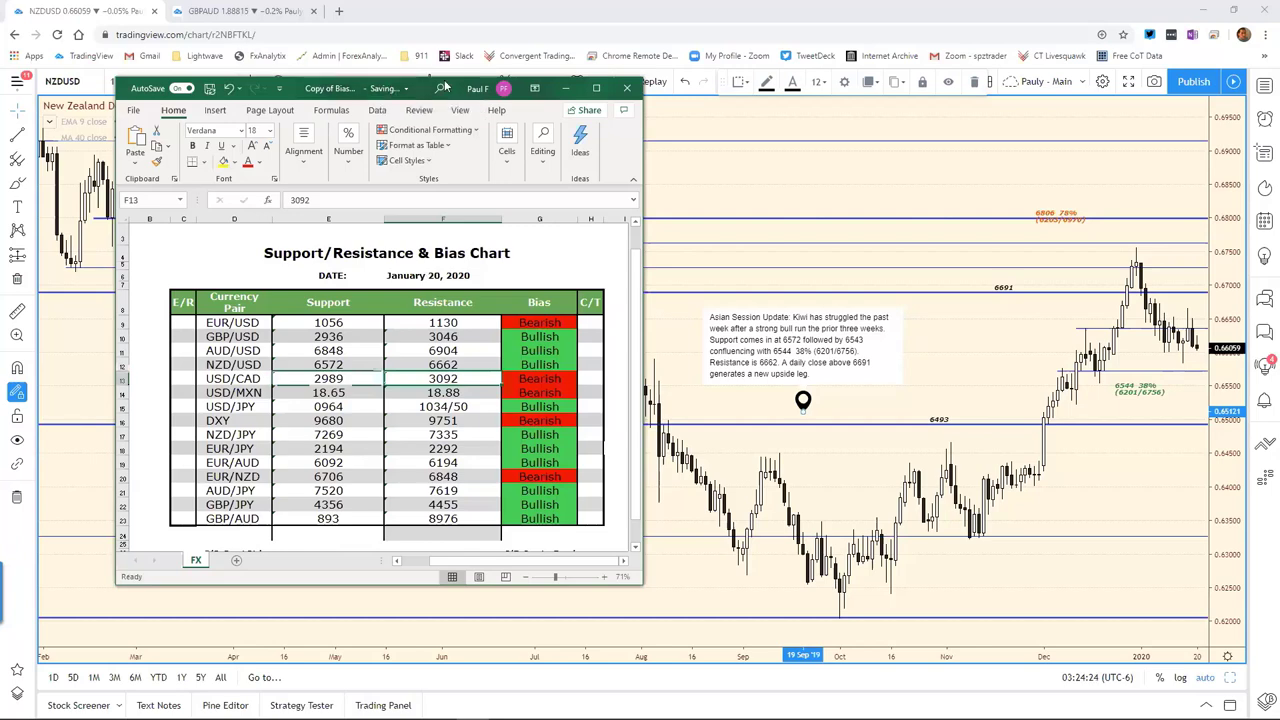
drag(318, 86, 254, 84)
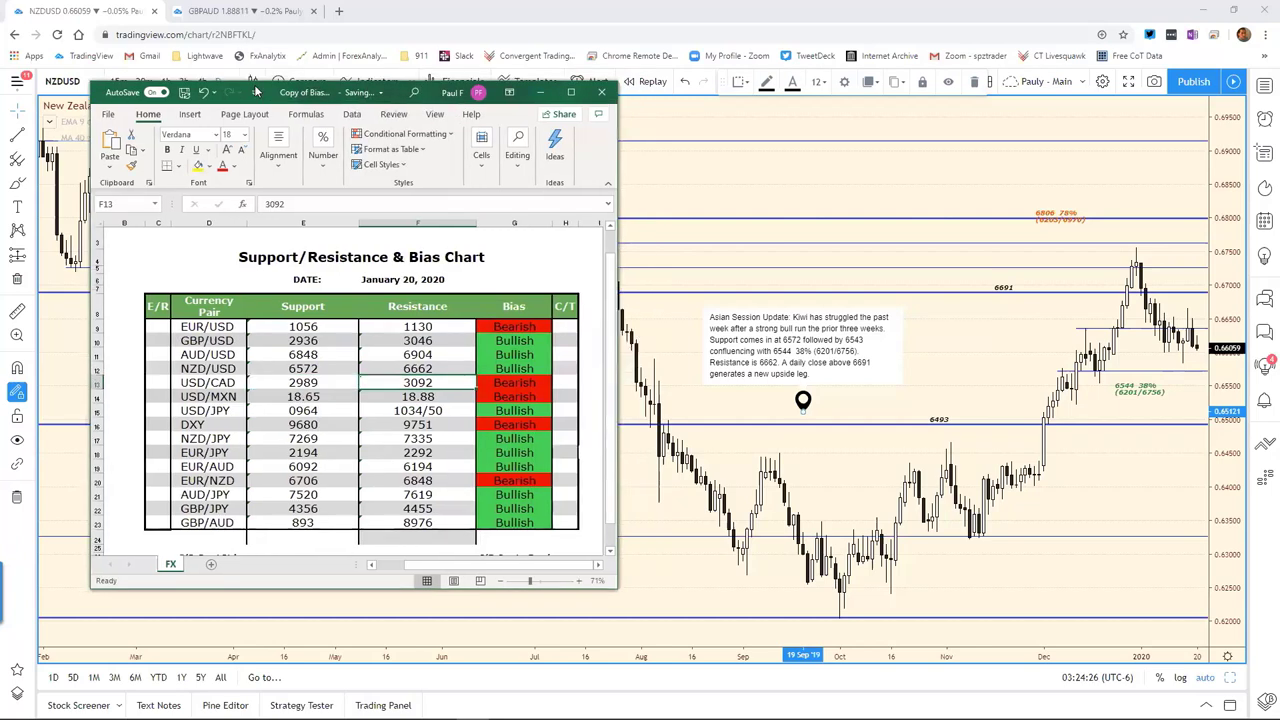
click(720, 148)
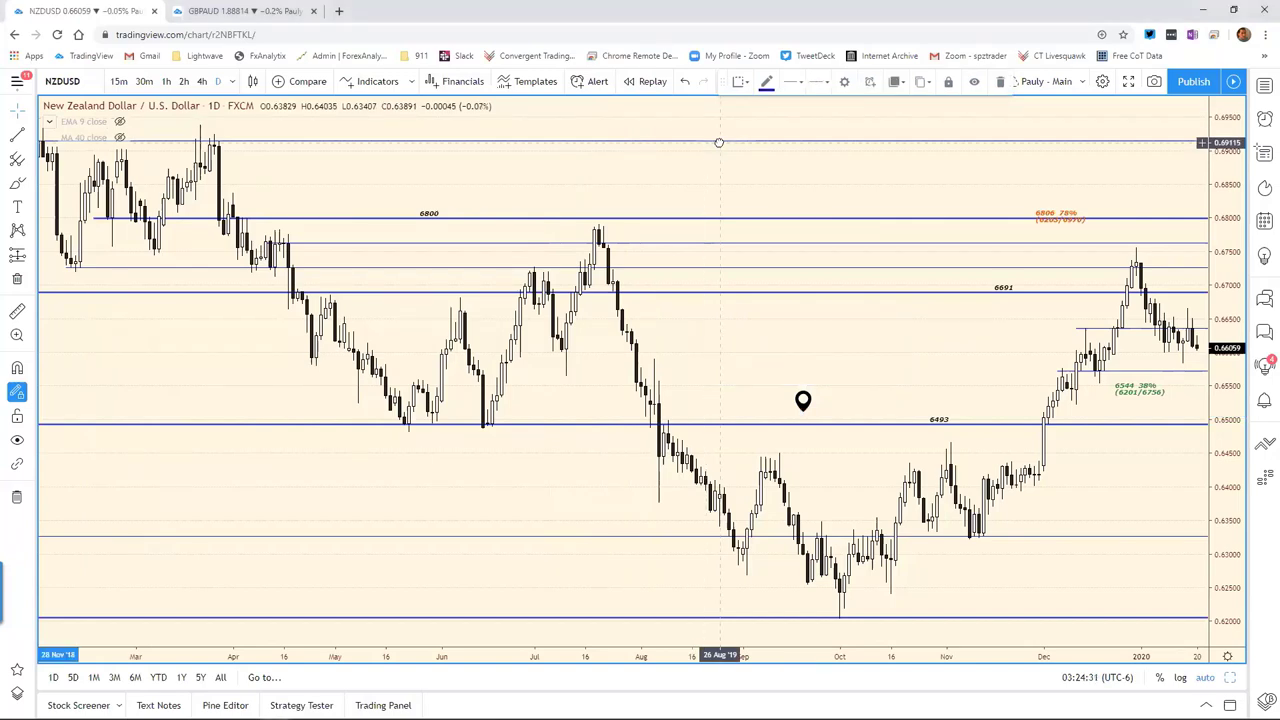
Switch the chart to USDCAD and move its Asian Session Update note slightly lower
text(USDCAD)
key(Return)
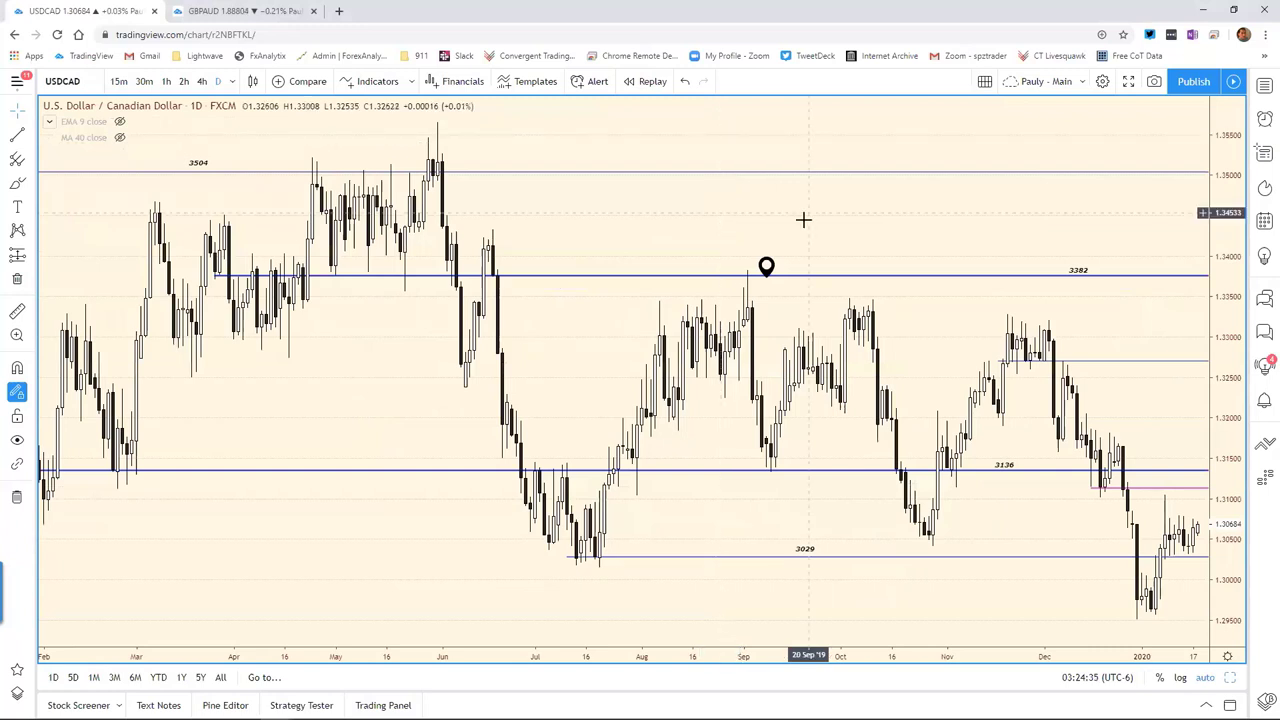
click(773, 261)
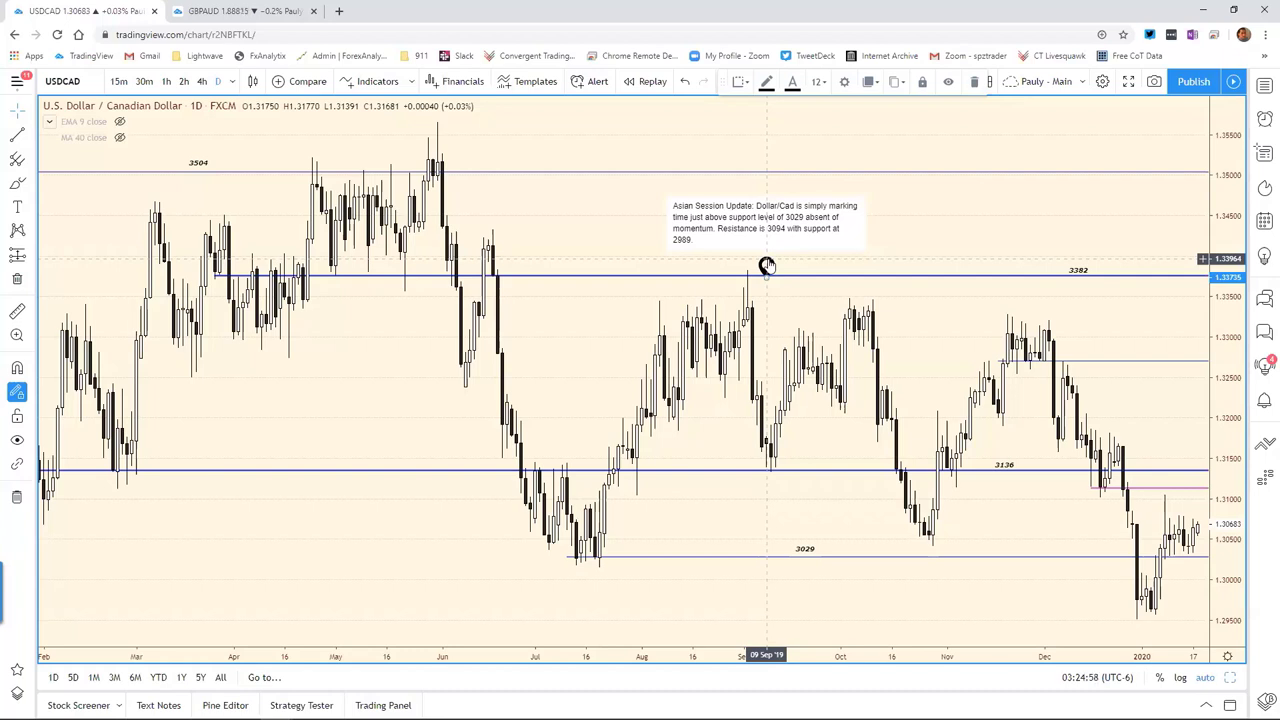
drag(766, 265, 771, 291)
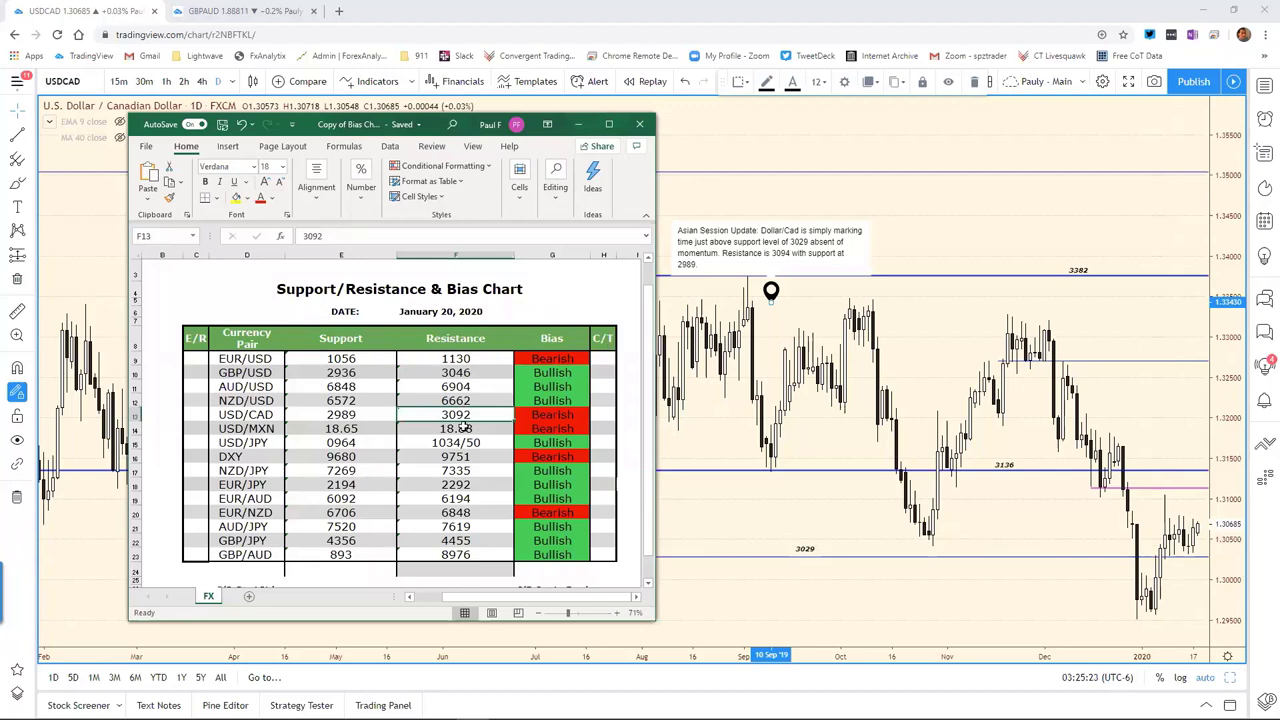
Change the USD/CAD resistance in cell F13 from 3092 to 3094 and return to the chart
click(349, 243)
key(BackSpace)
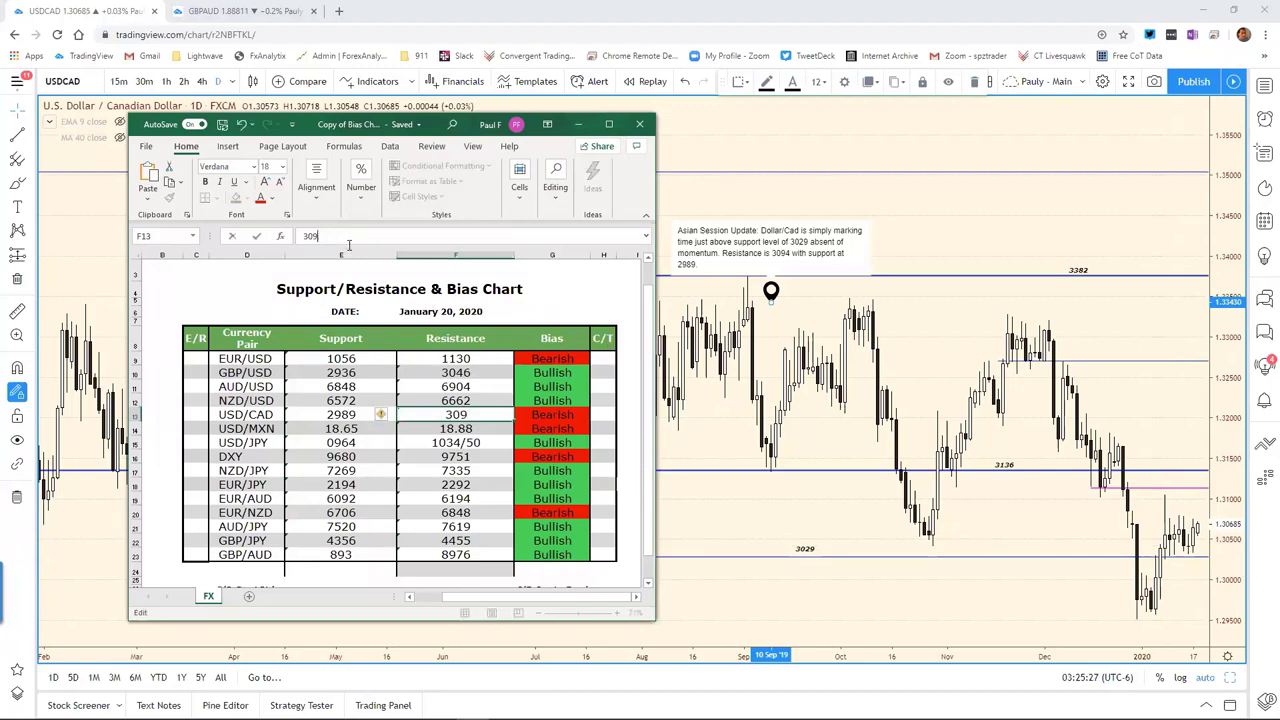
text(4)
key(Return)
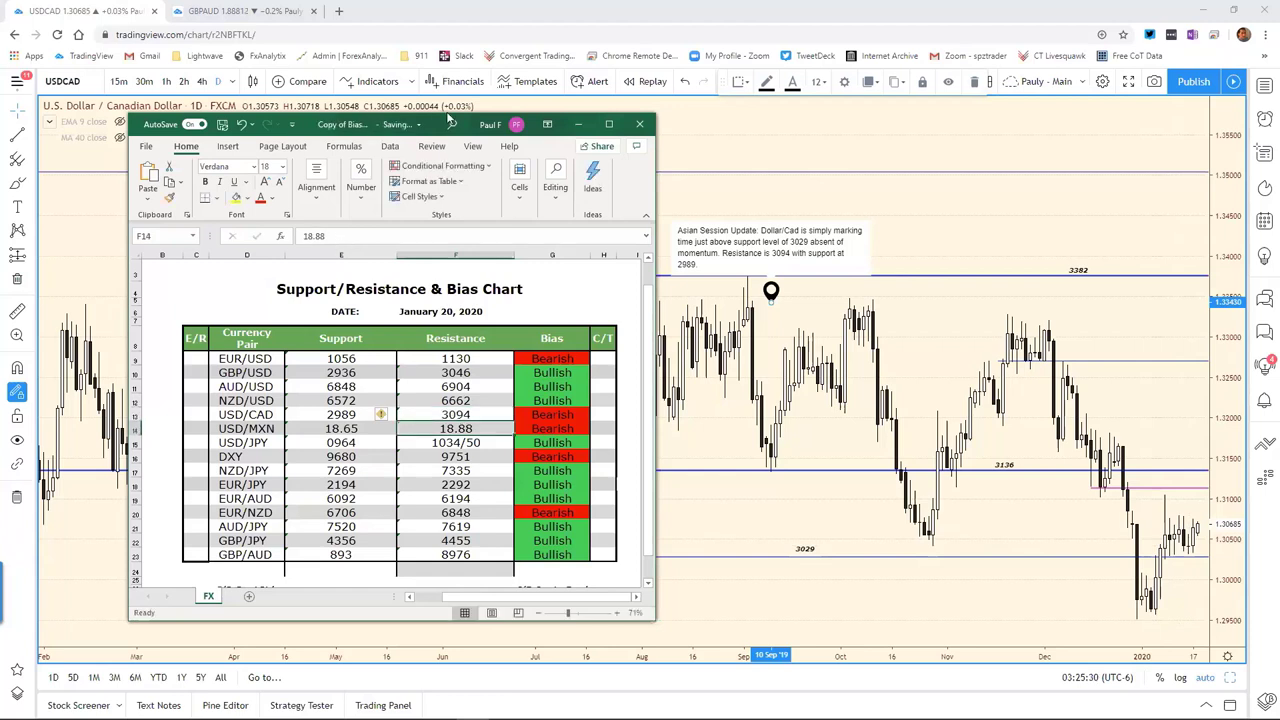
key(alt+Tab)
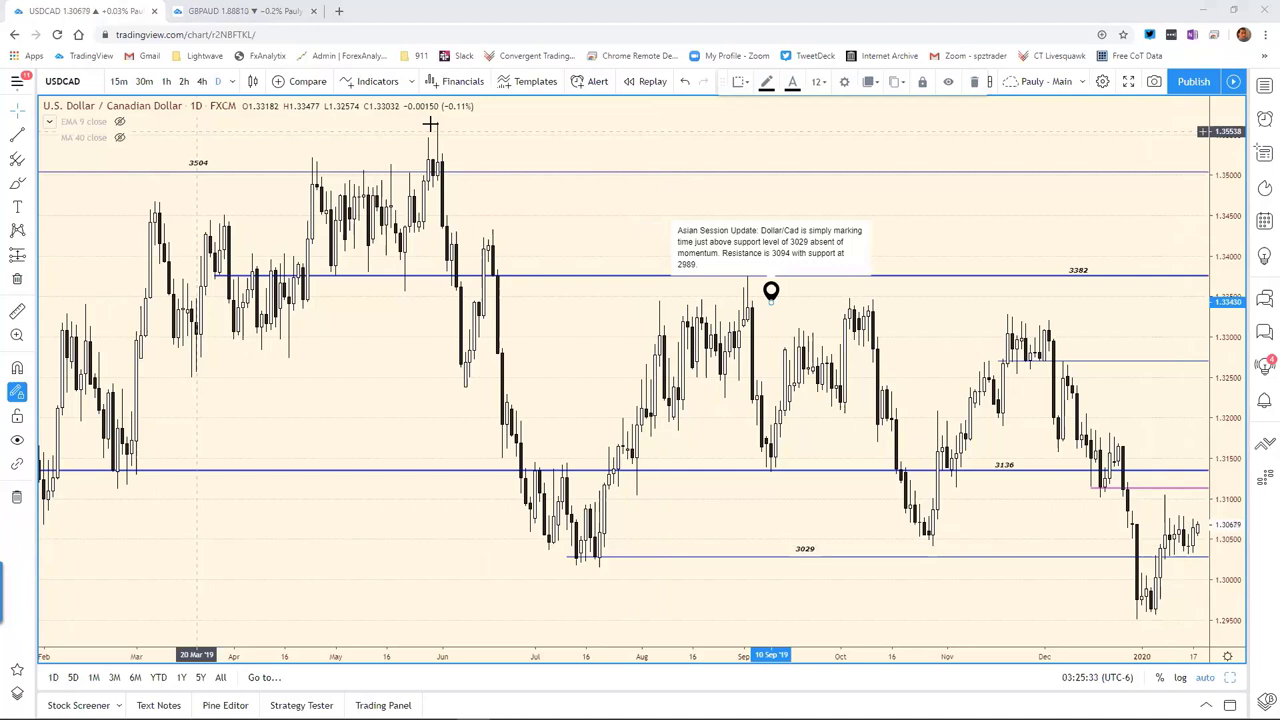
Switch to the USD/MXN daily chart and stretch the time axis to widen the candles
click(512, 124)
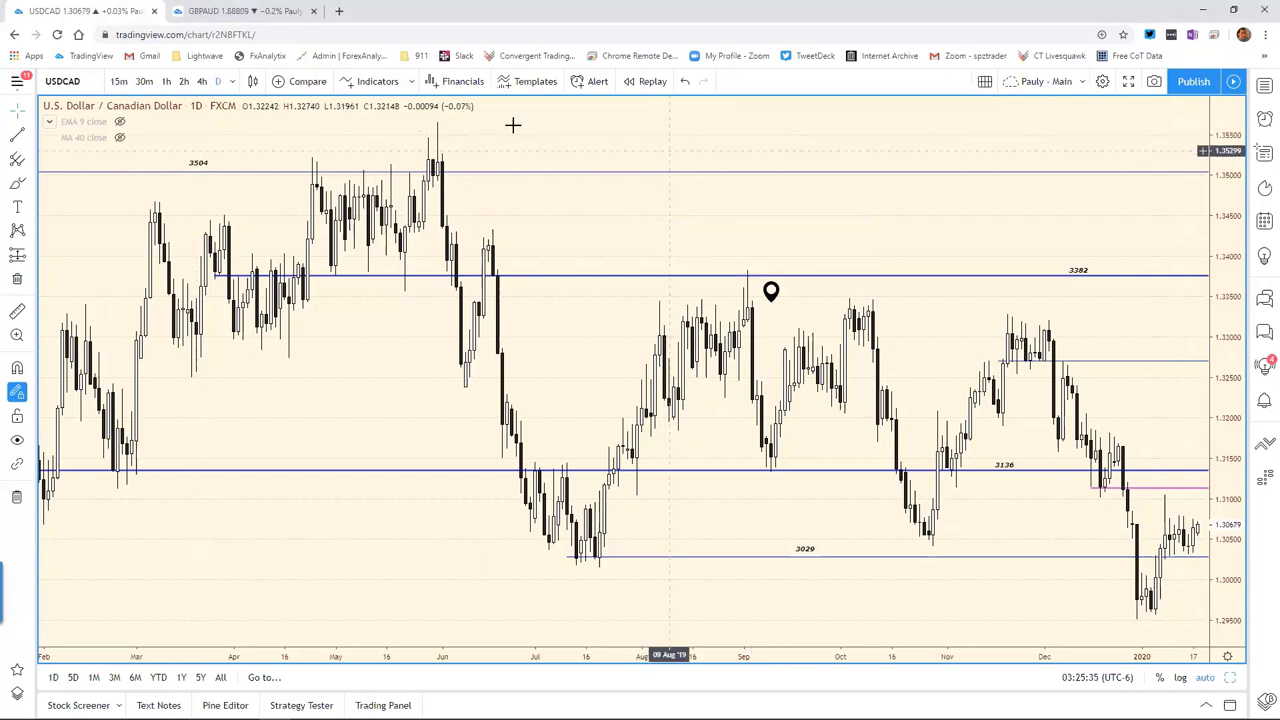
text(dUSDMX)
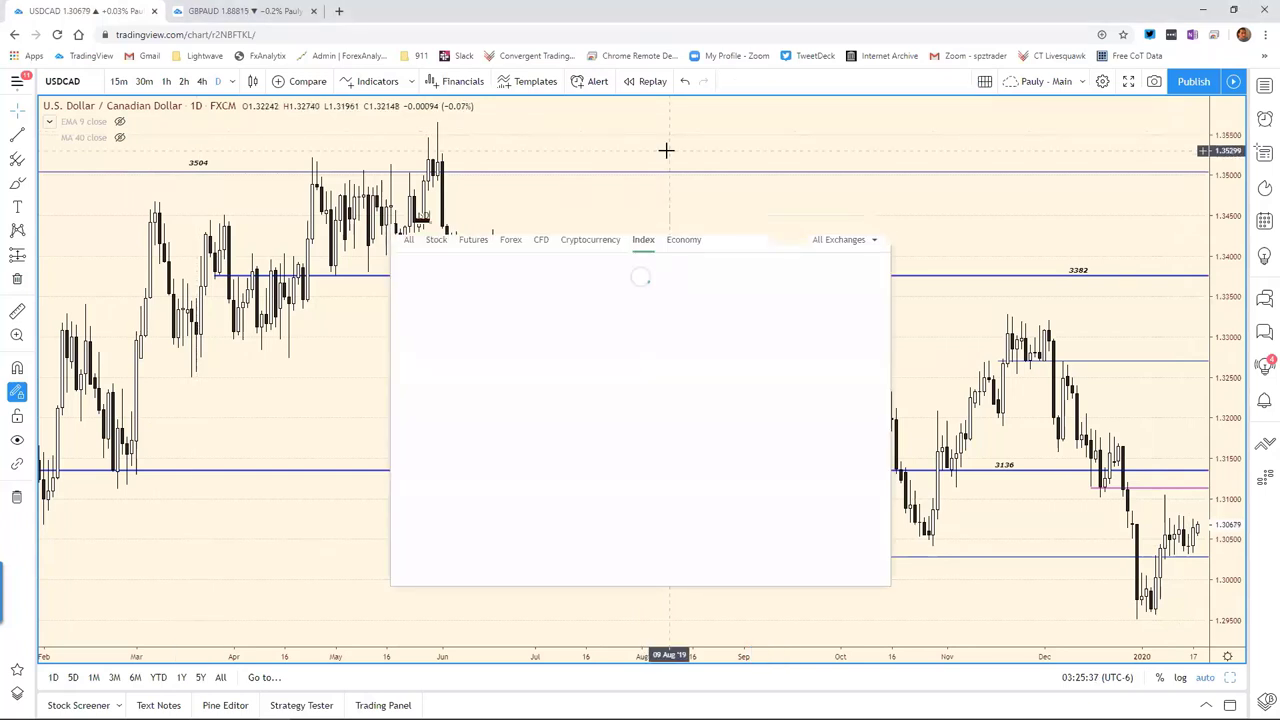
text(N)
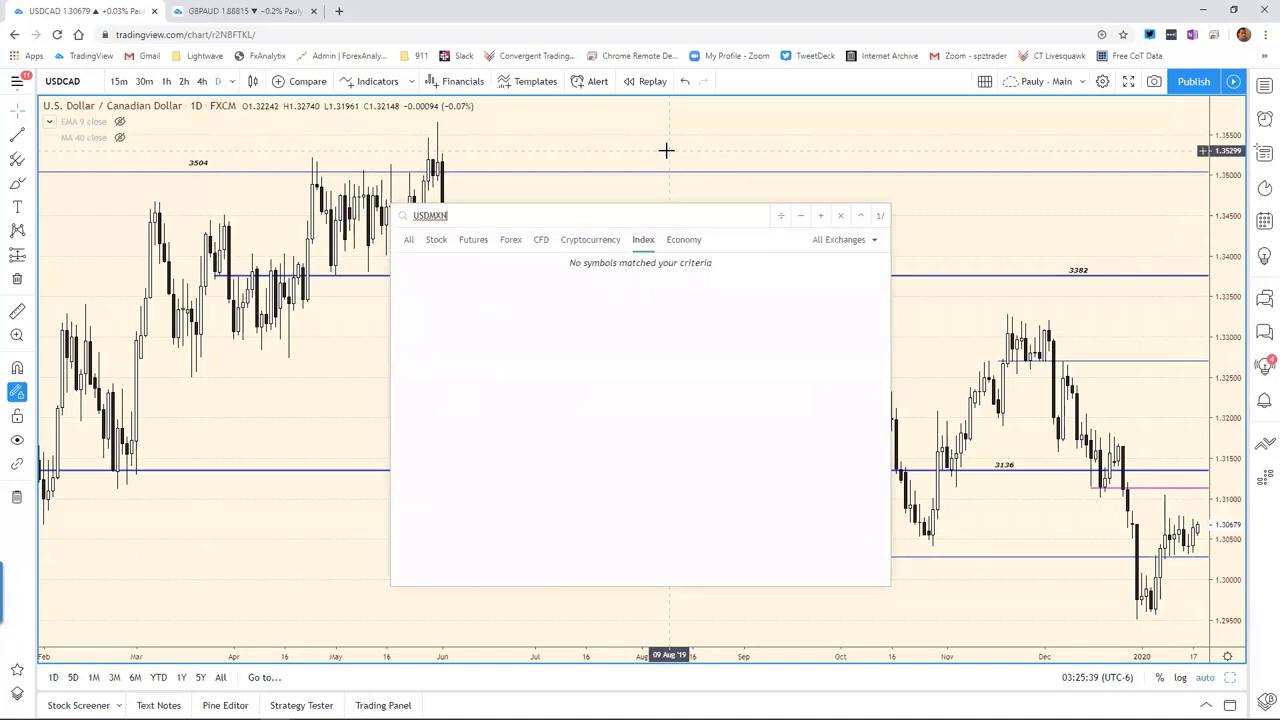
key(Return)
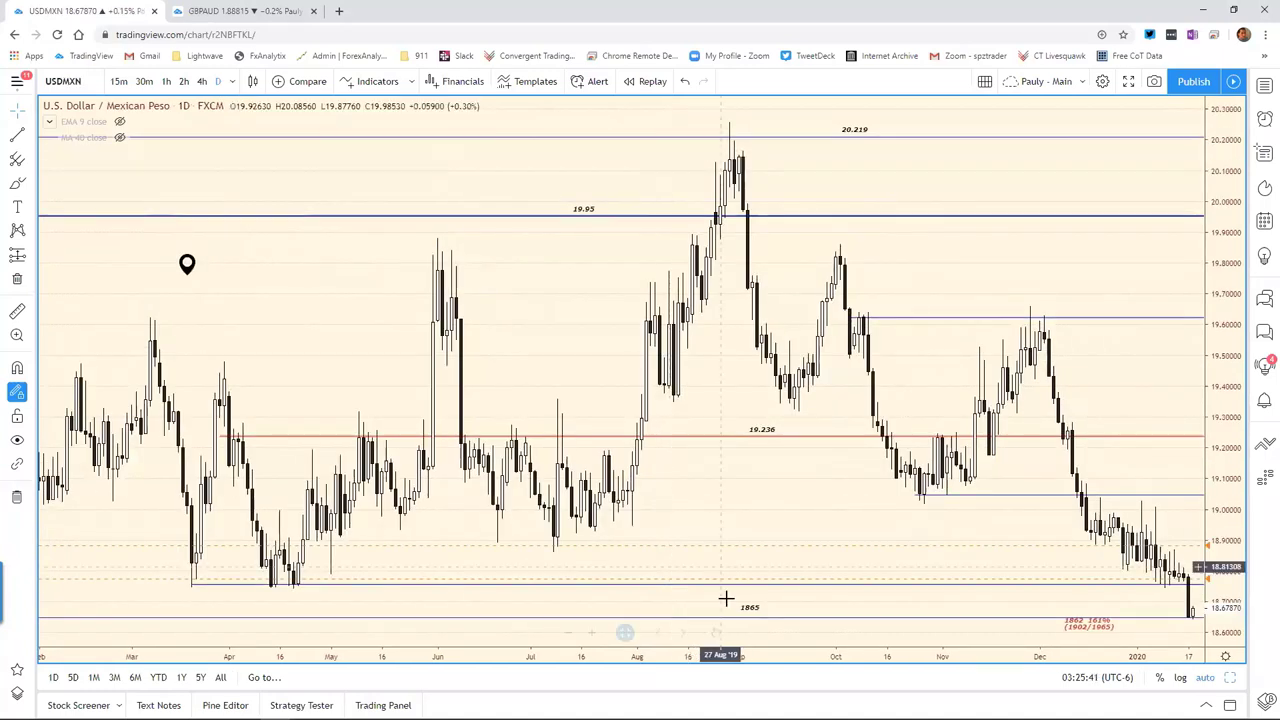
drag(712, 657, 760, 662)
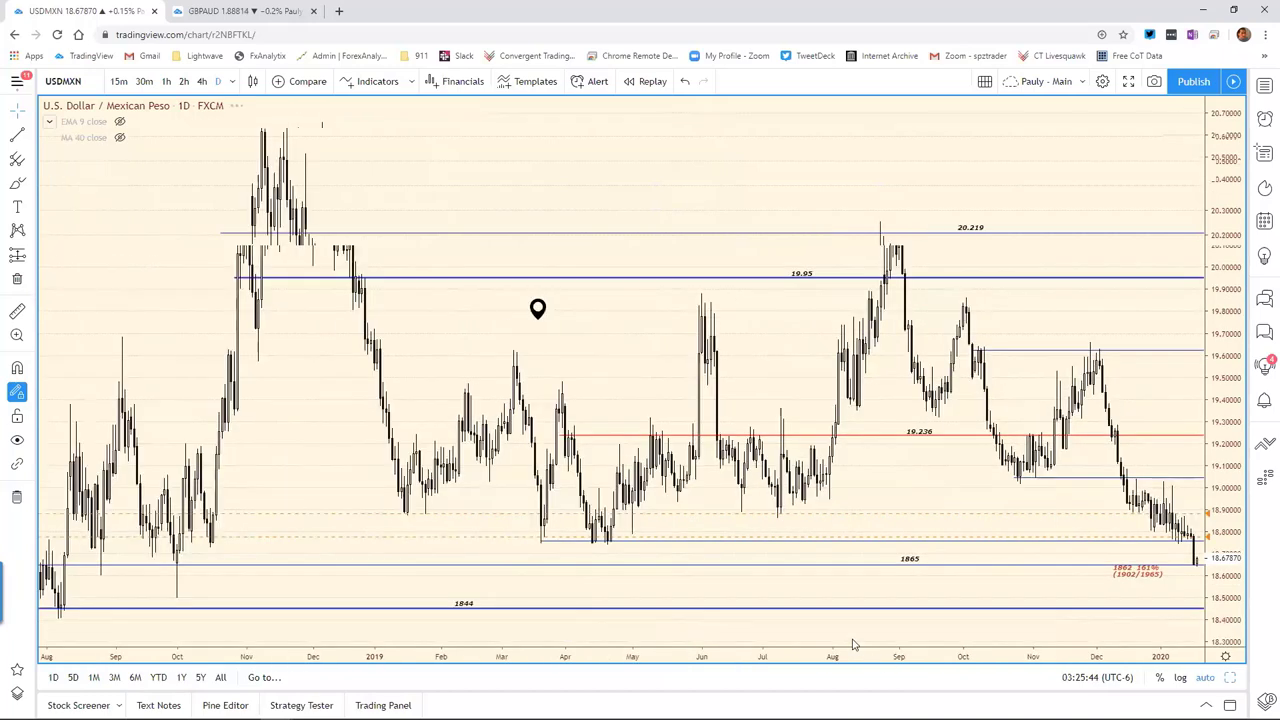
Show the USDMXN pin note on the 1865 target, then start and cancel a rectangle near 1865
click(538, 310)
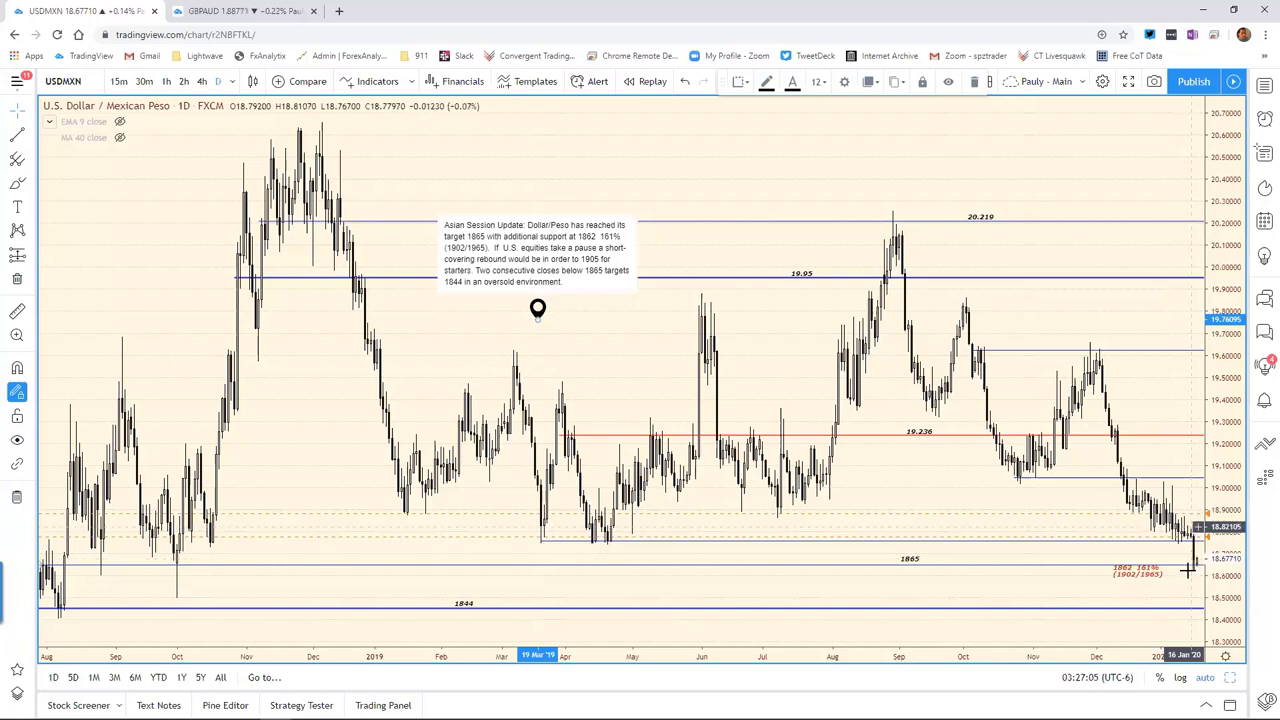
mouse_move(1186, 574)
mouse_down()
mouse_move(1135, 577)
mouse_move(1153, 586)
mouse_move(1162, 572)
mouse_up()
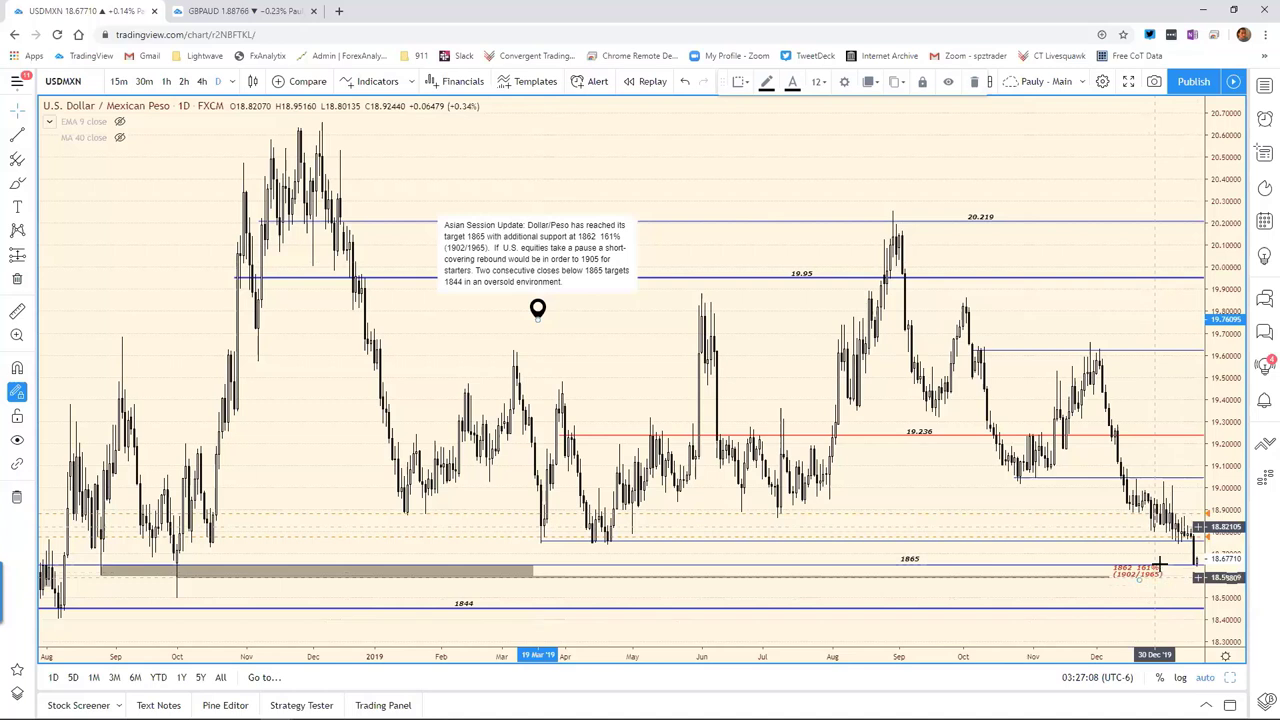
key(Escape)
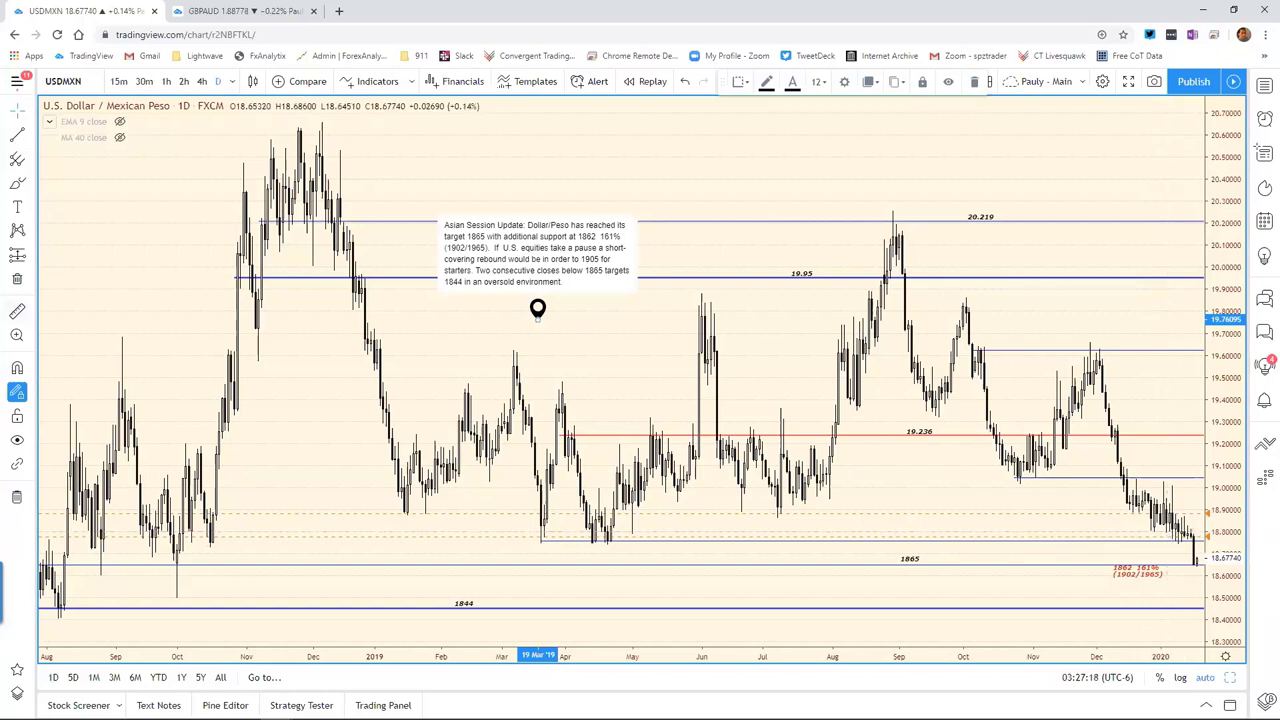
In the Excel bias chart, change USD/MXN resistance from 18.88 to 18.80
key(alt+Tab)
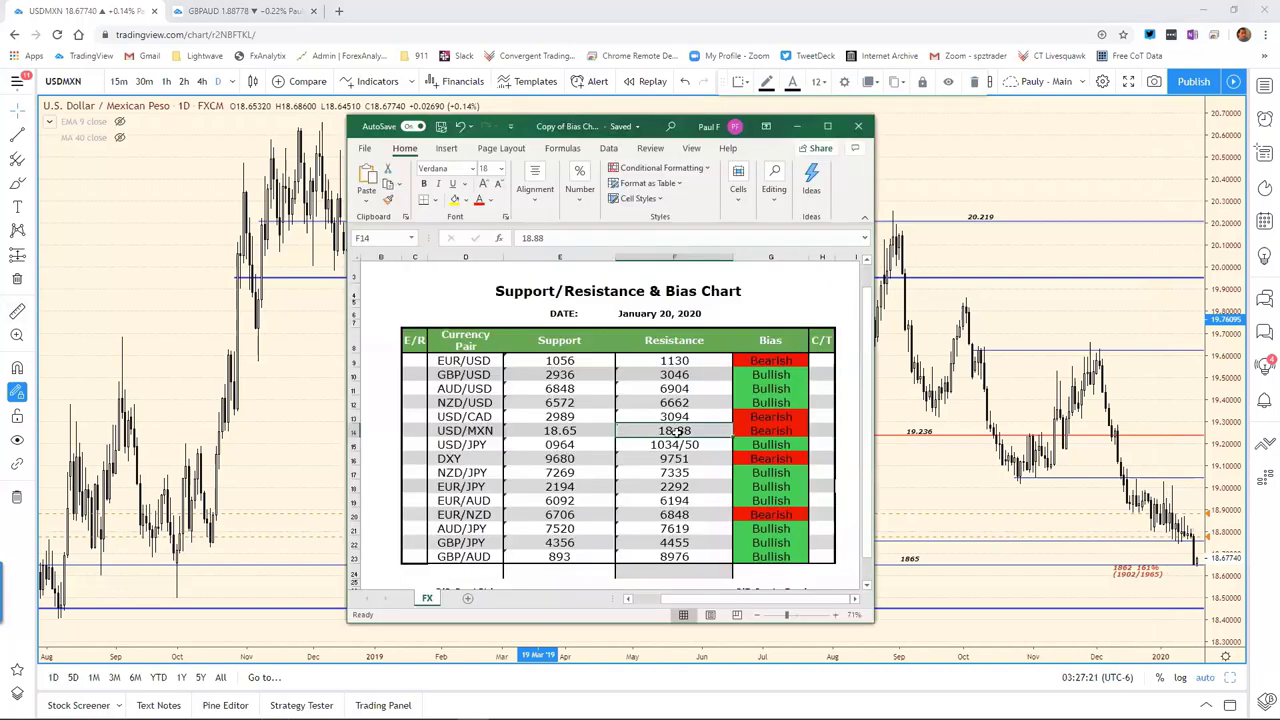
click(573, 234)
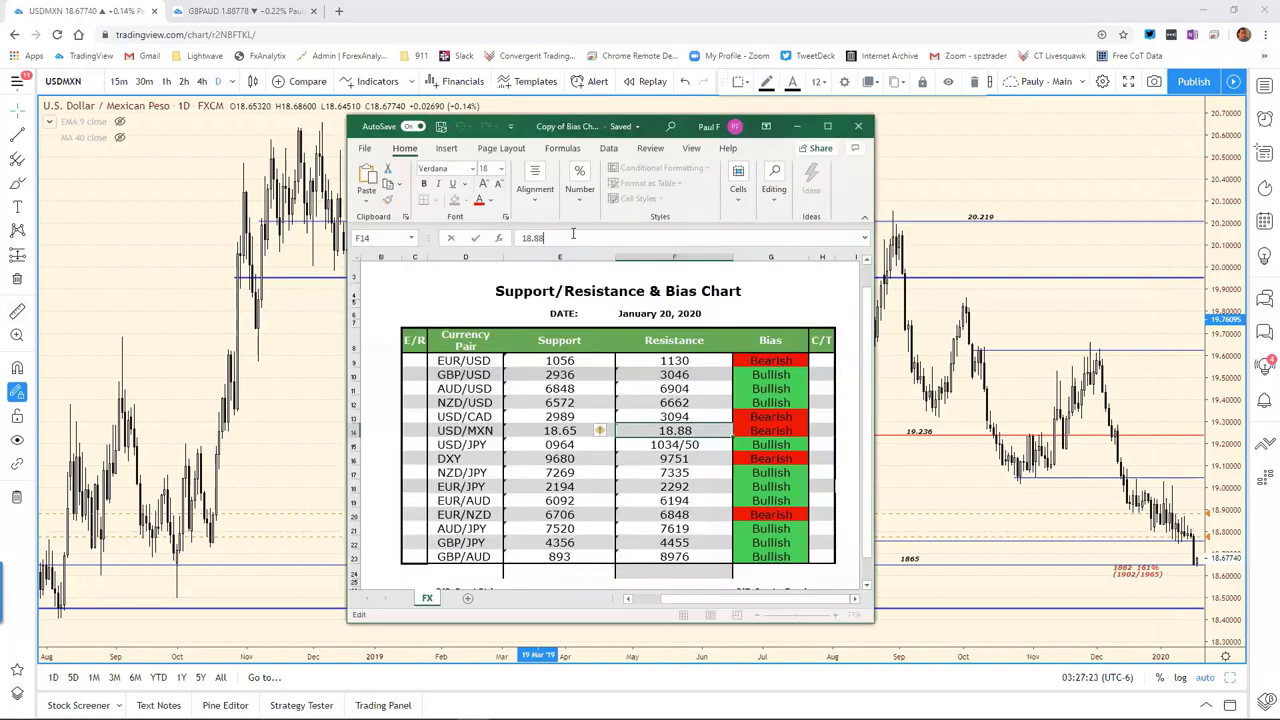
key(BackSpace)
key(Return)
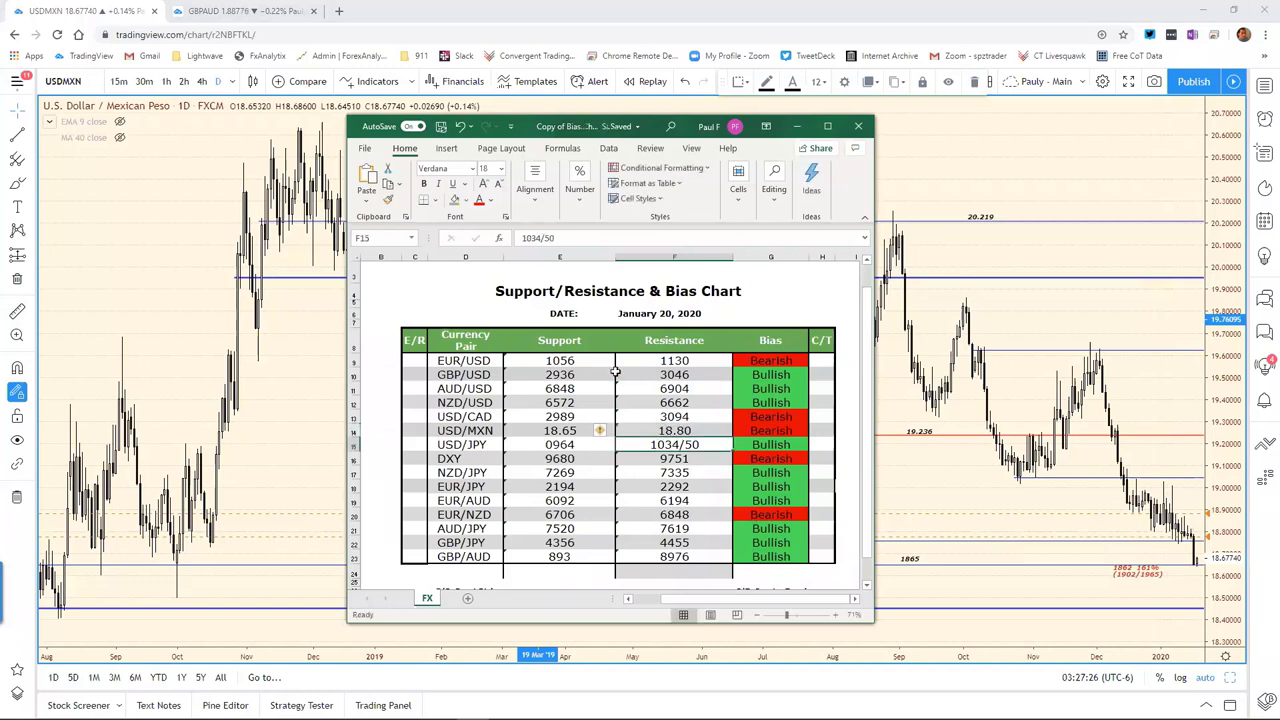
Change USD/MXN support from 18.65 to 18.62 and return to TradingView
click(578, 428)
key(F2)
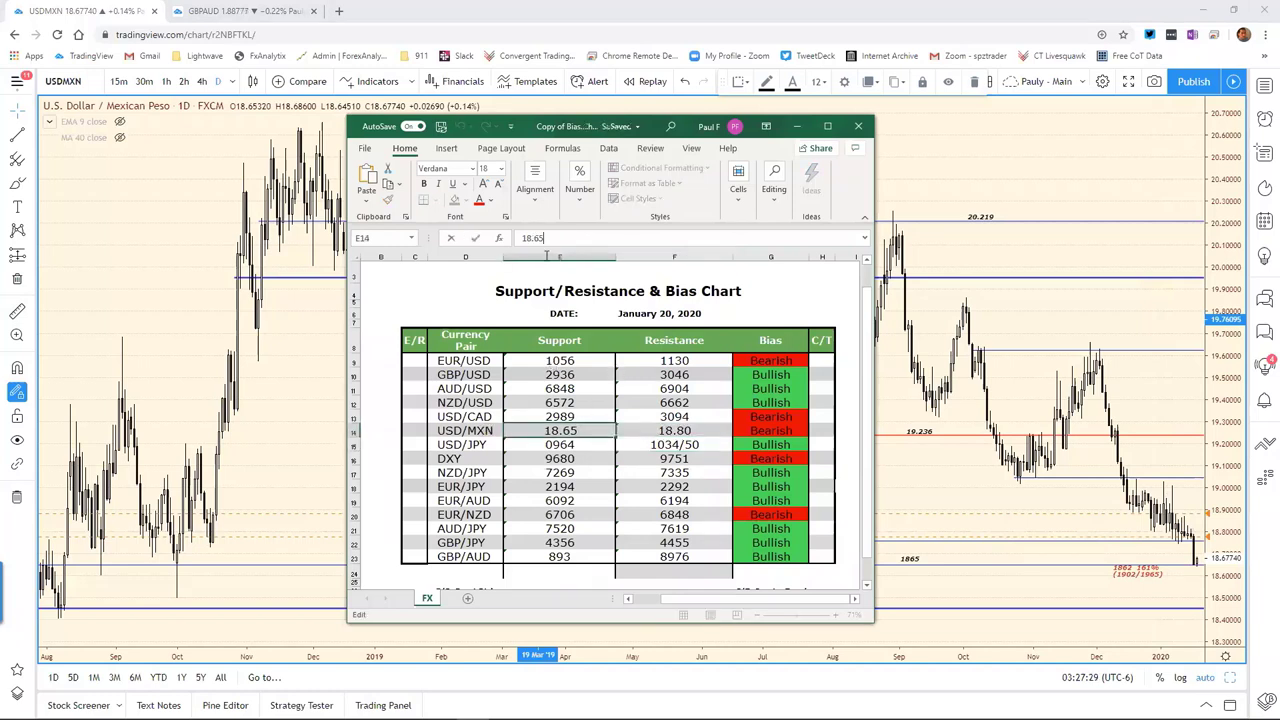
key(BackSpace)
text(2)
key(Return)
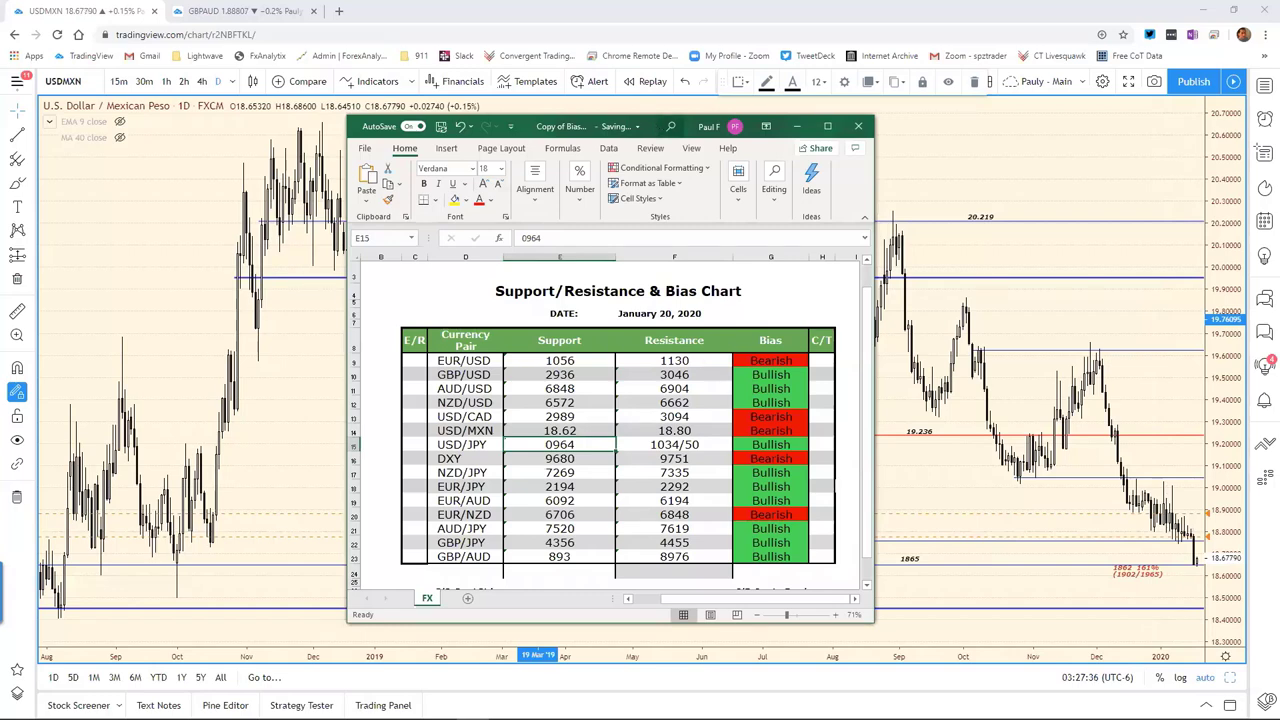
key(alt+Tab)
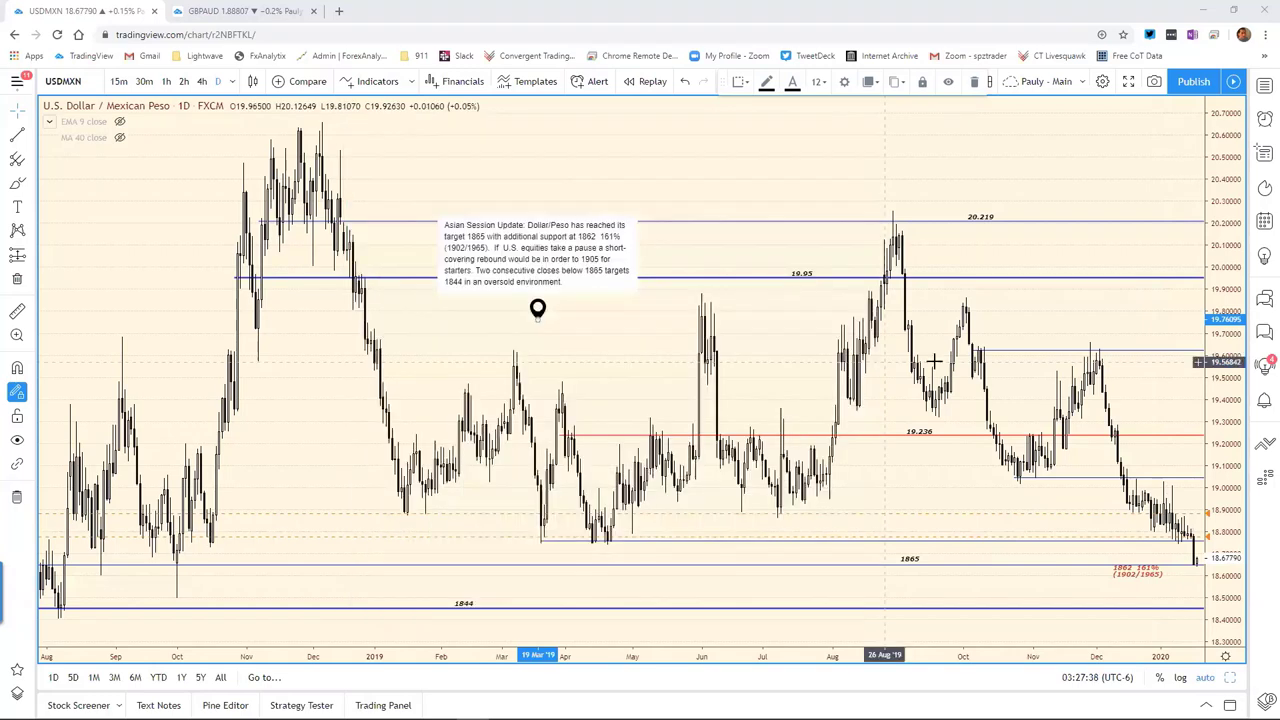
Open the USDJPY chart, show its Dollar/Yen Asian Session note, then switch to thinkorswim's /ES chart
click(752, 182)
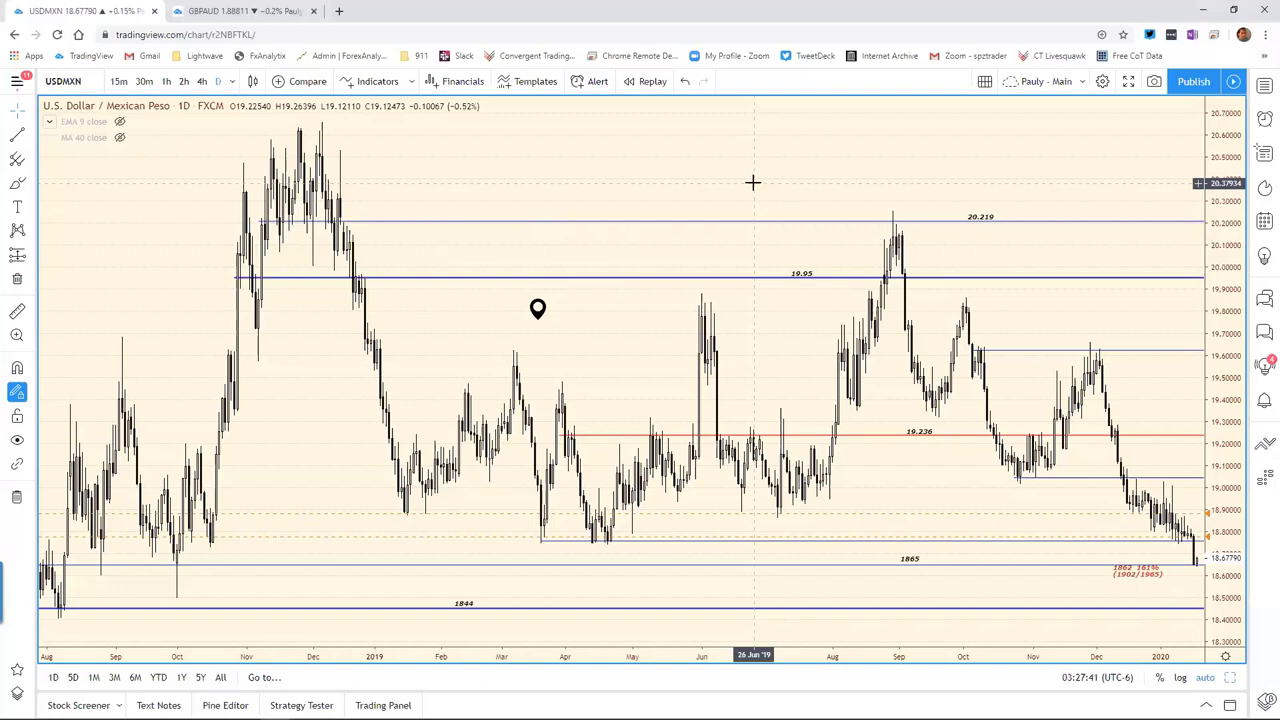
text(USDJPY)
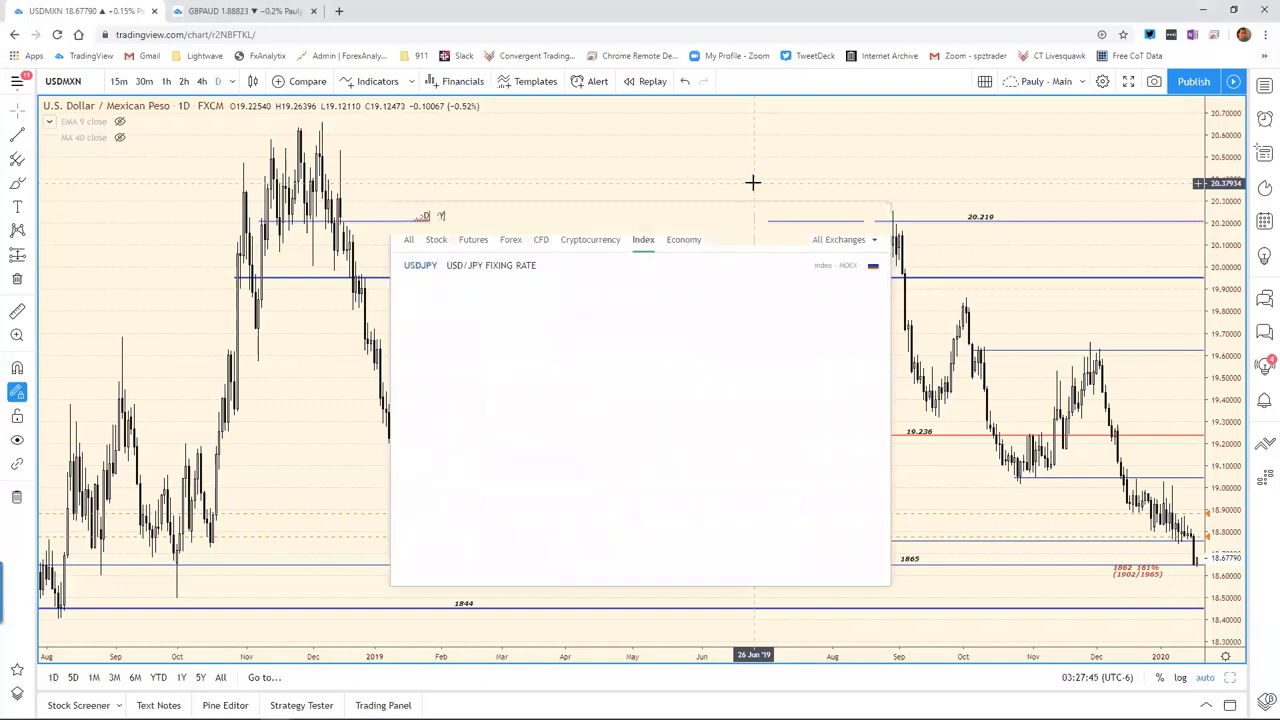
key(Return)
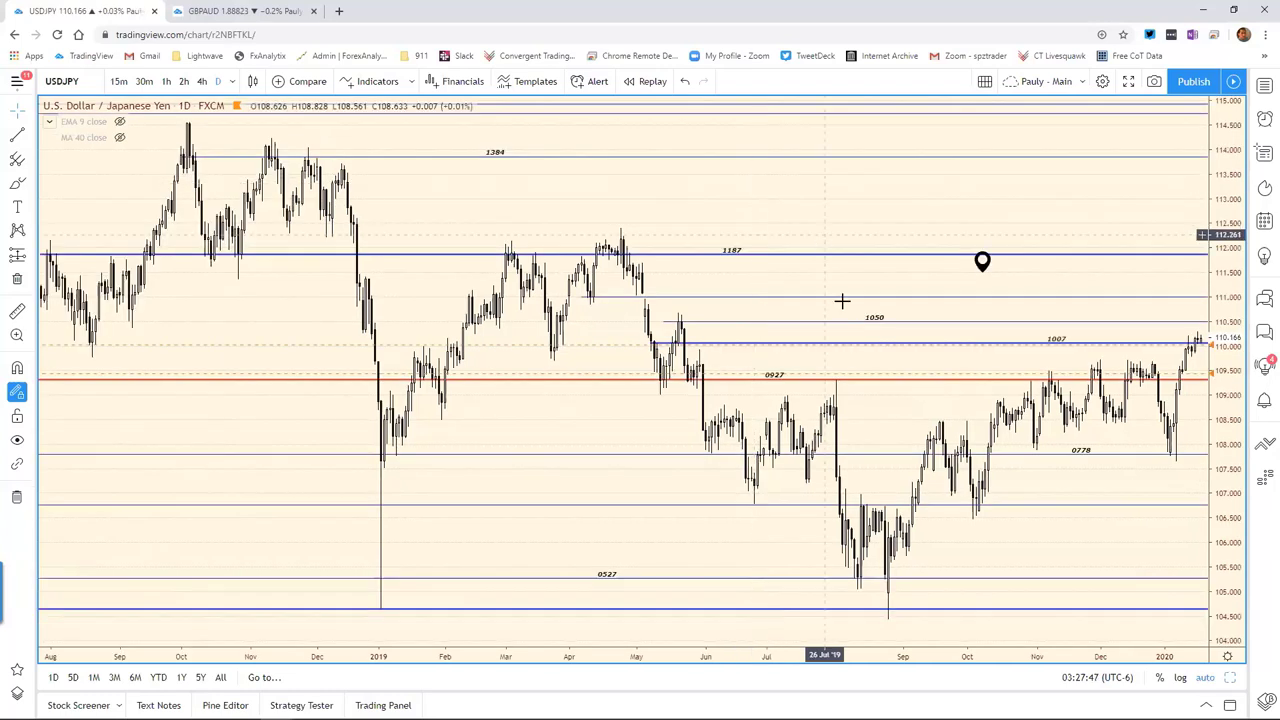
click(982, 262)
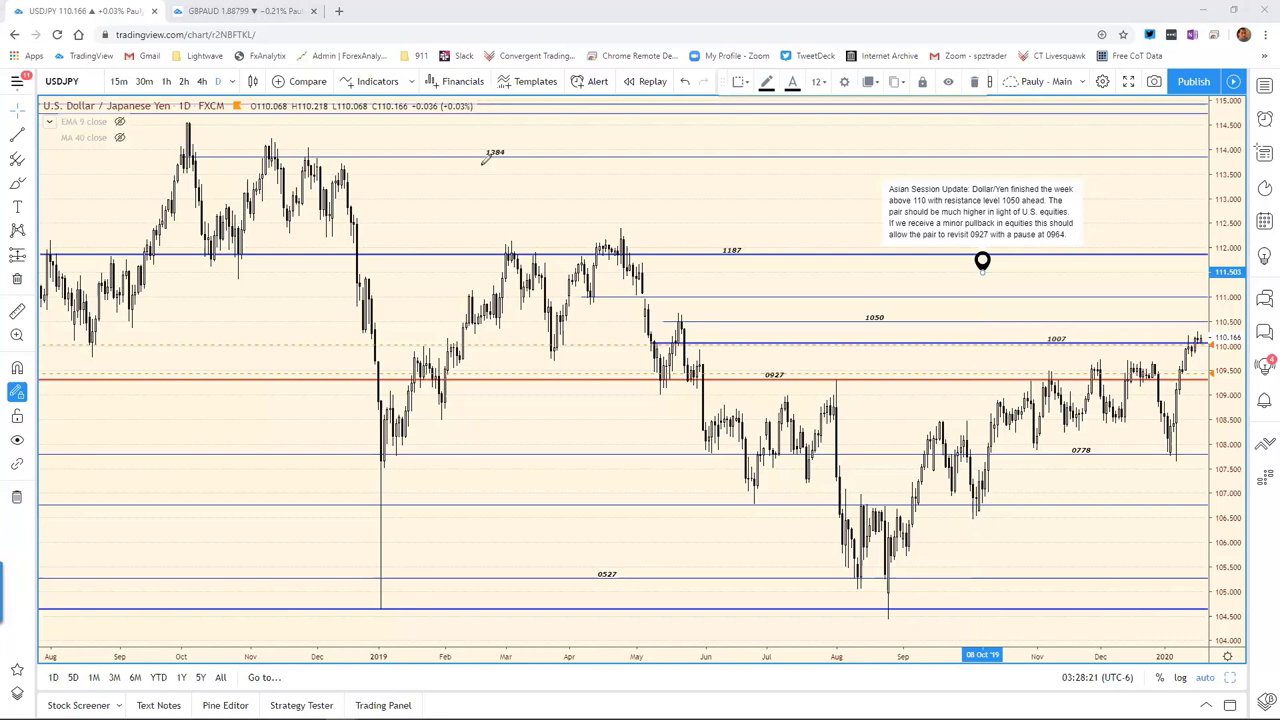
key(alt+Tab)
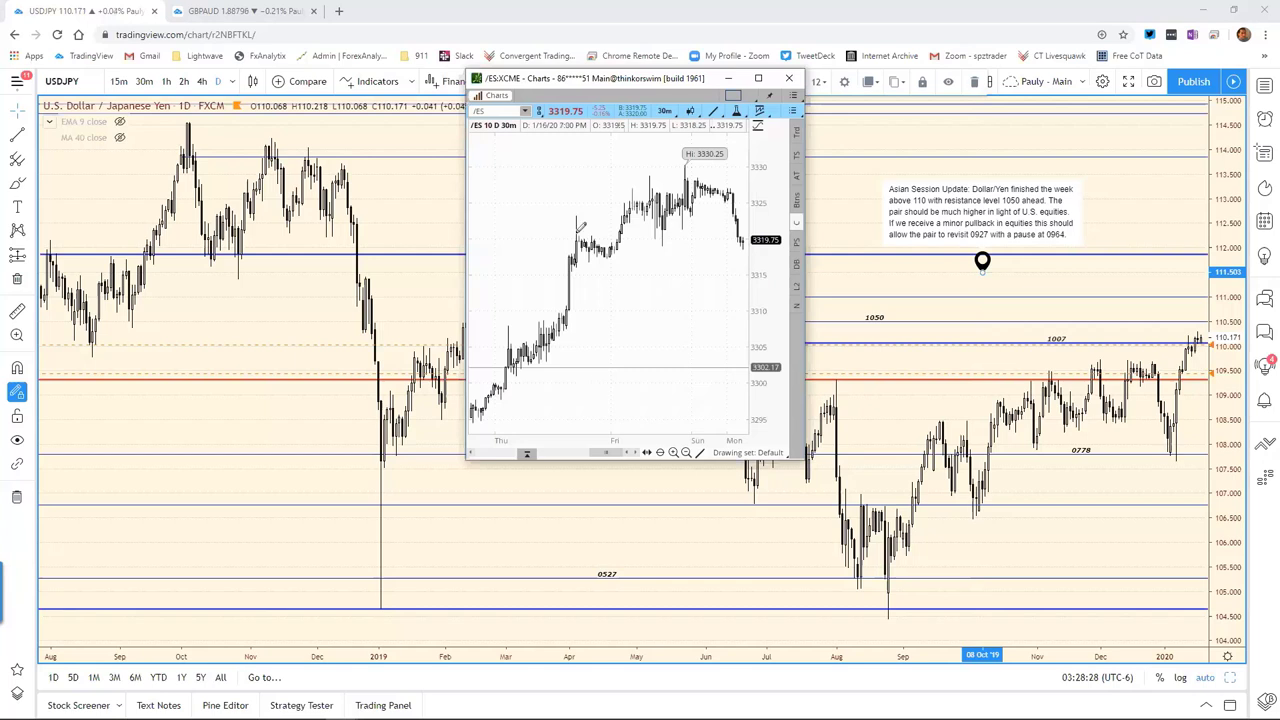
Switch the /ES chart from 30m to 1 Y : 1D, zoomed to mid-November through mid-January
click(665, 111)
click(645, 217)
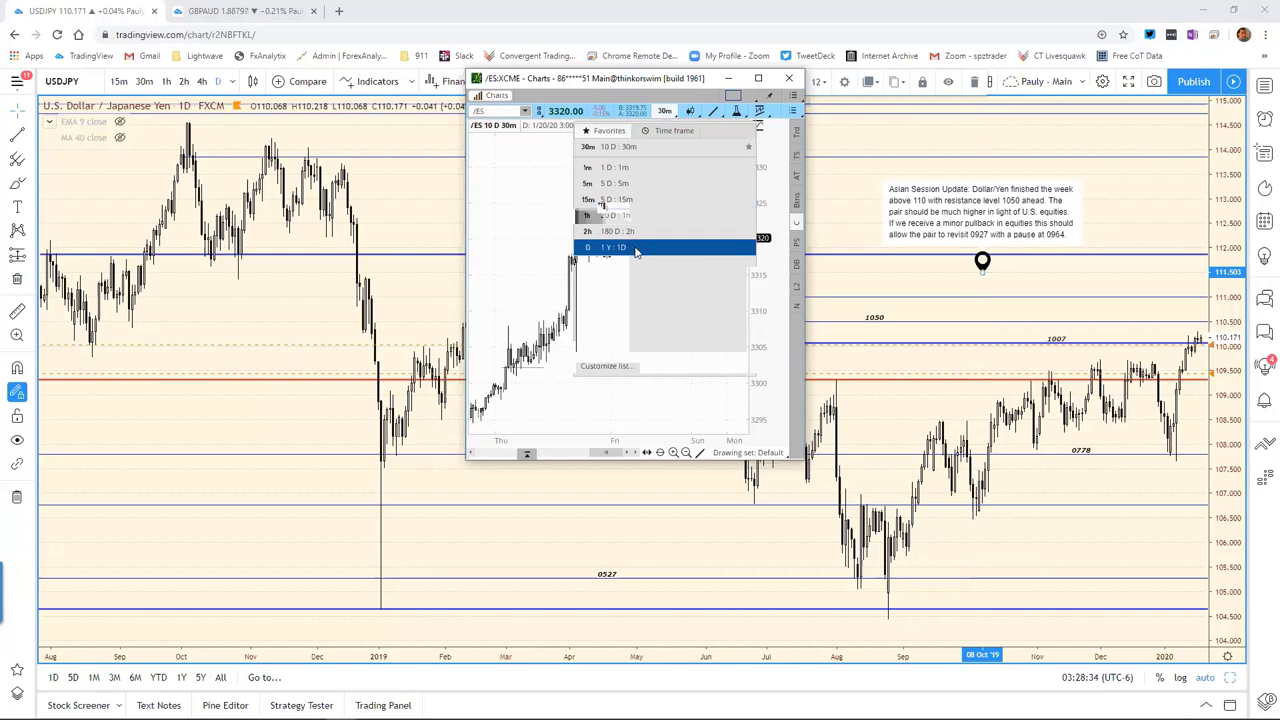
click(636, 248)
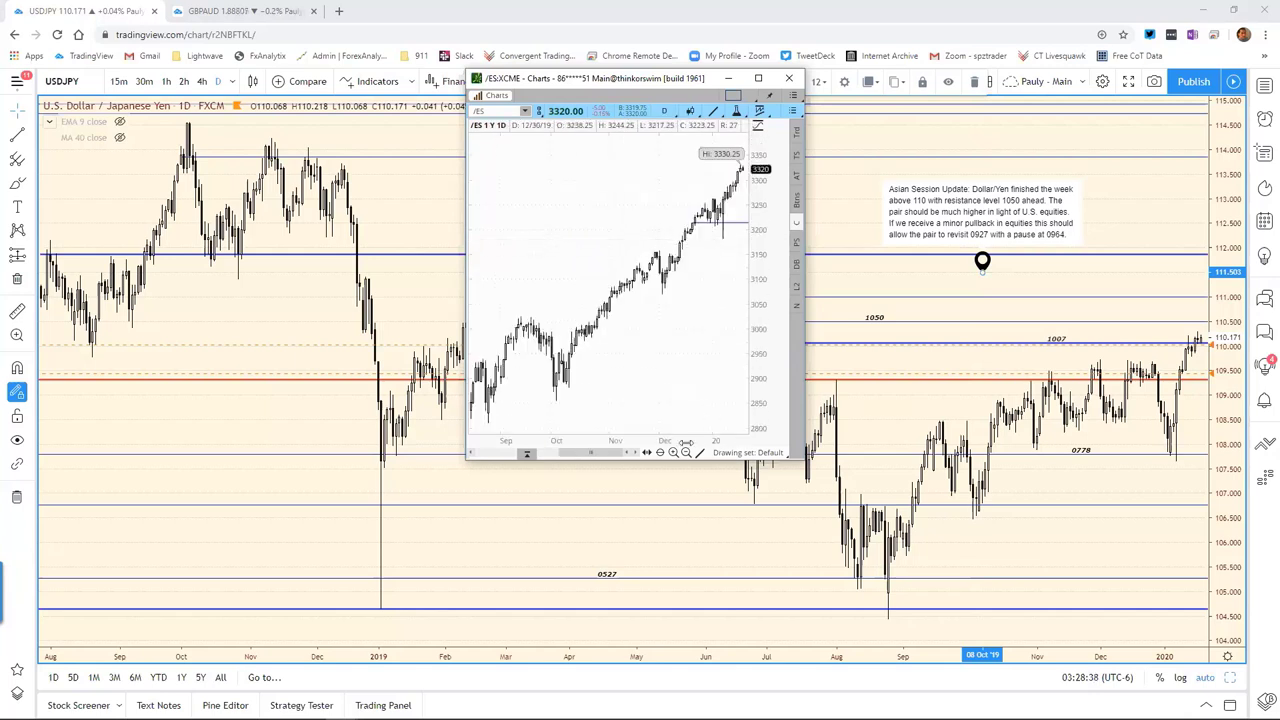
scroll(590, 436, up, 2)
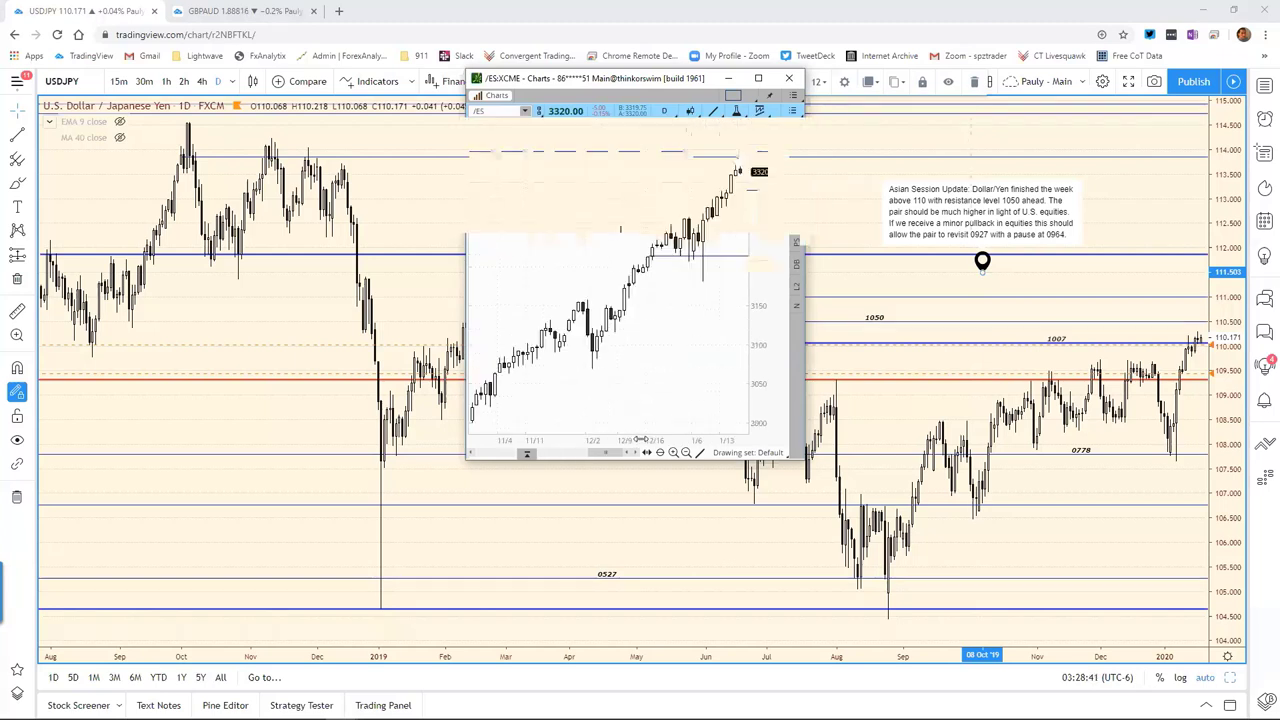
scroll(588, 429, up, 2)
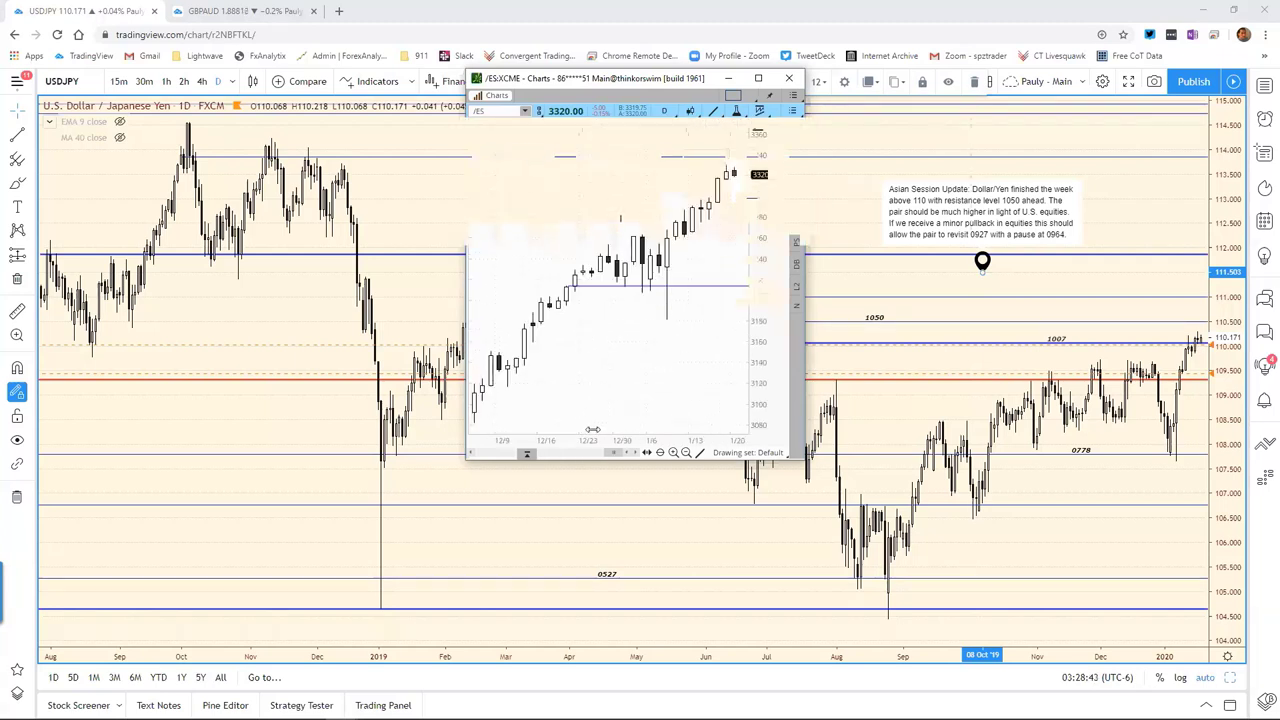
scroll(616, 427, up, 1)
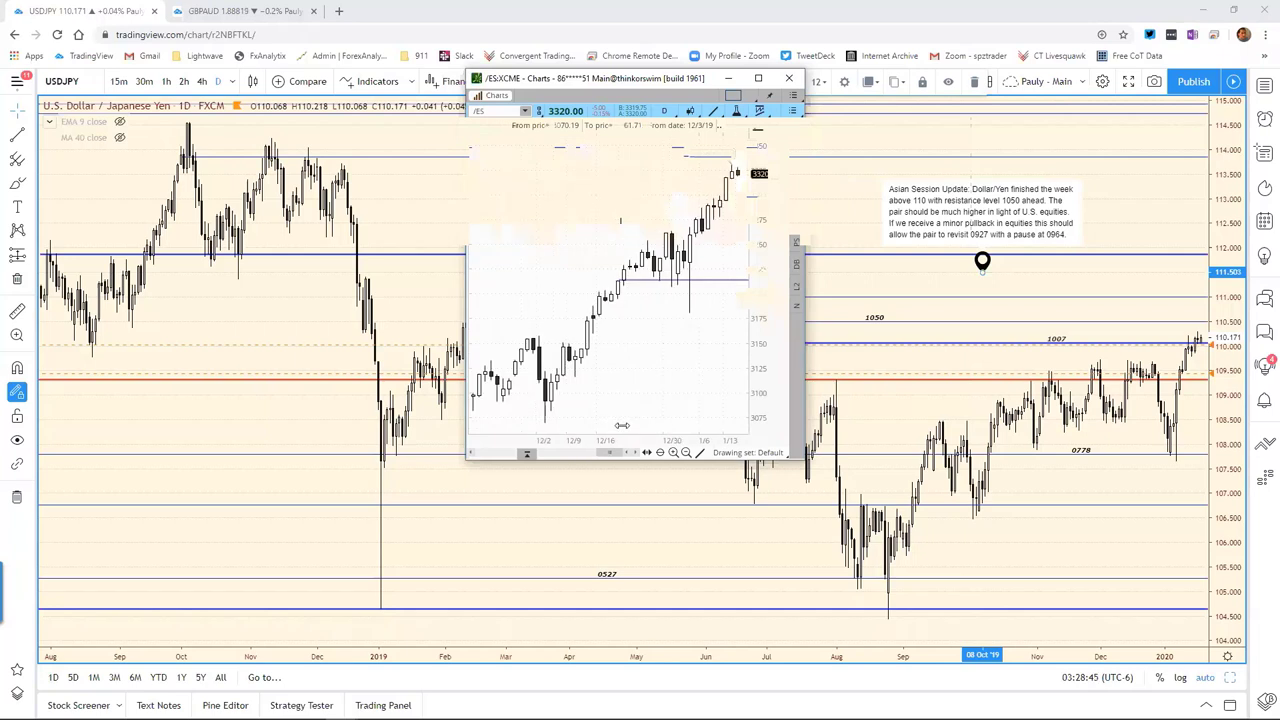
scroll(672, 284, down, 1)
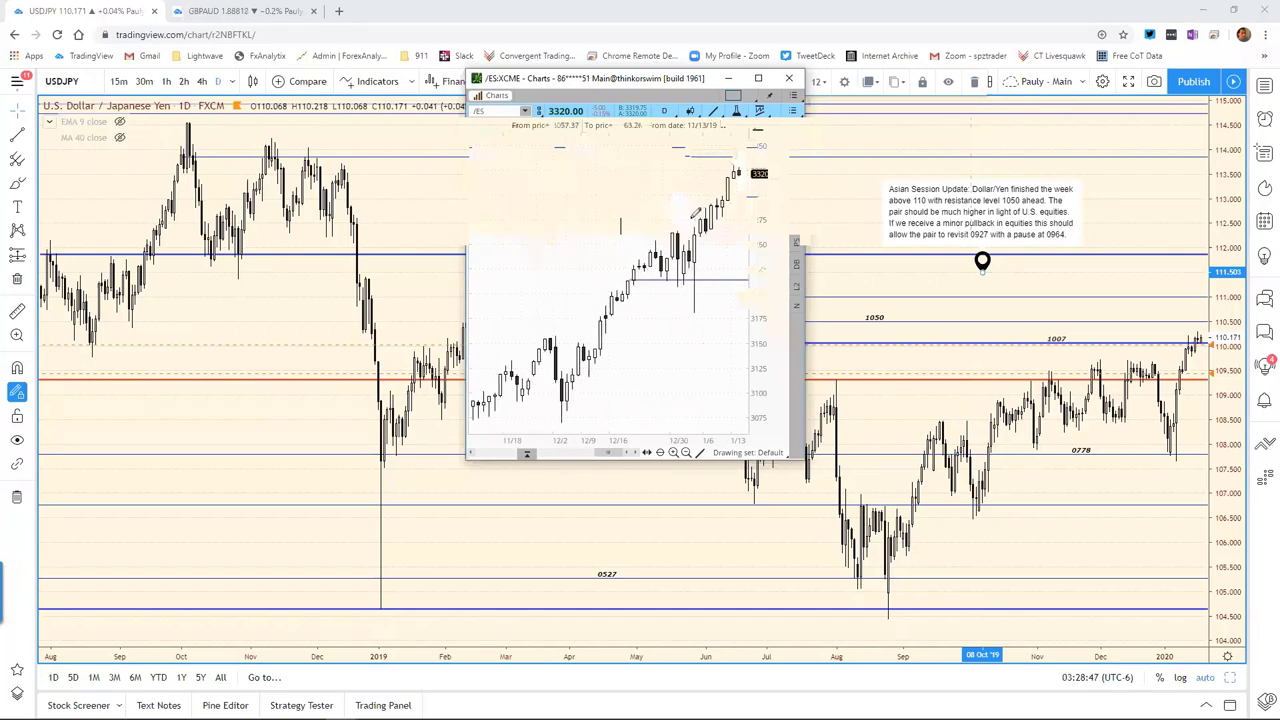
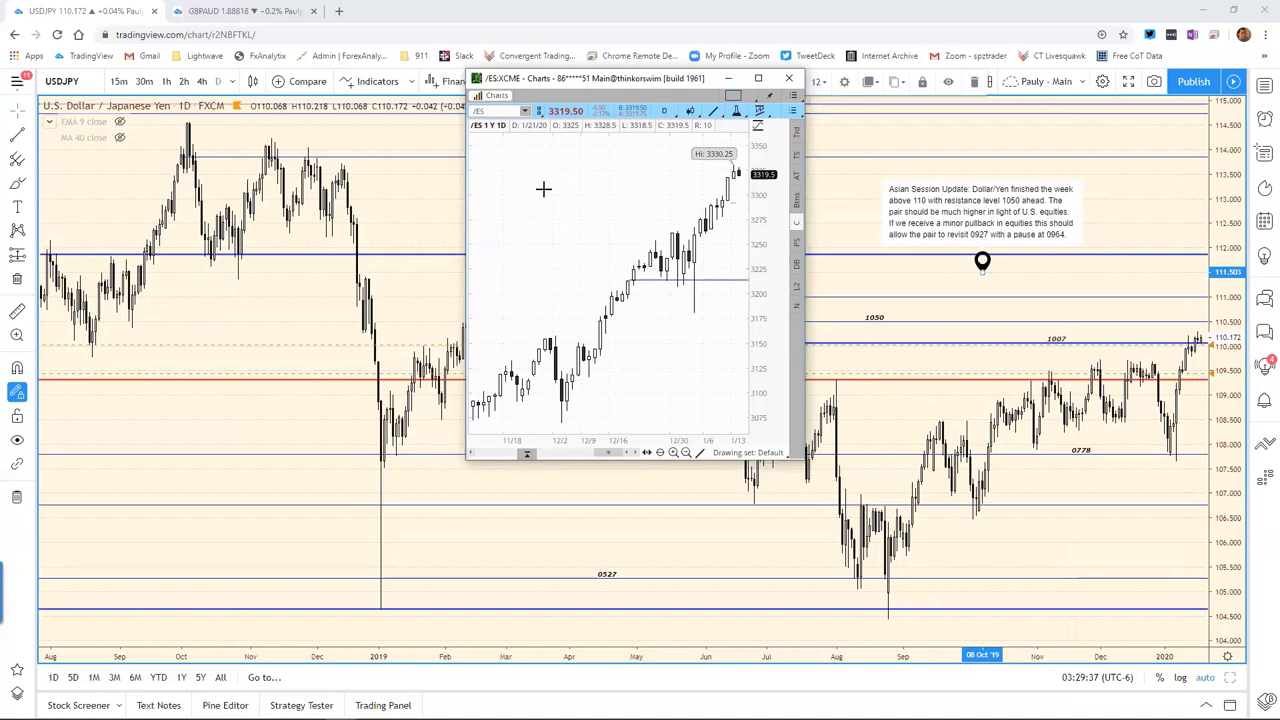
Send the floating thinkorswim /ES window behind the USD/JPY daily chart
click(1017, 289)
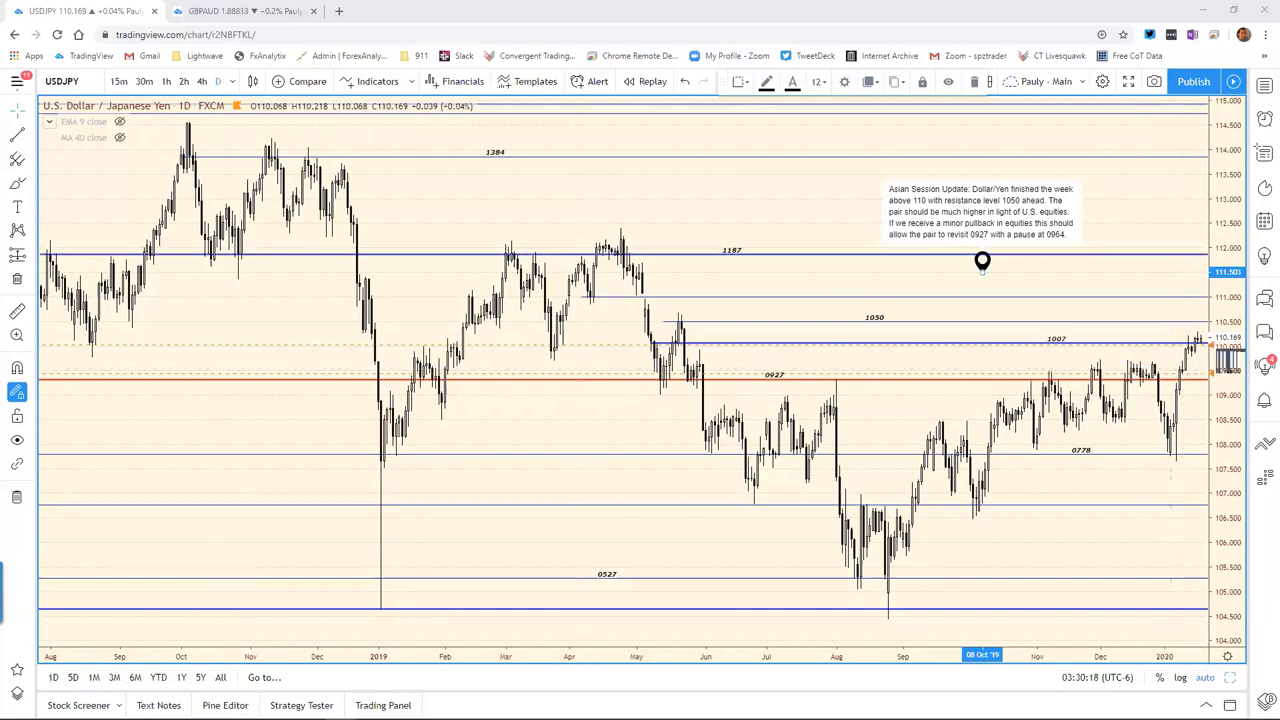
In the bias chart spreadsheet, change the USD/JPY support from 0964 to 0985
key(alt+Tab)
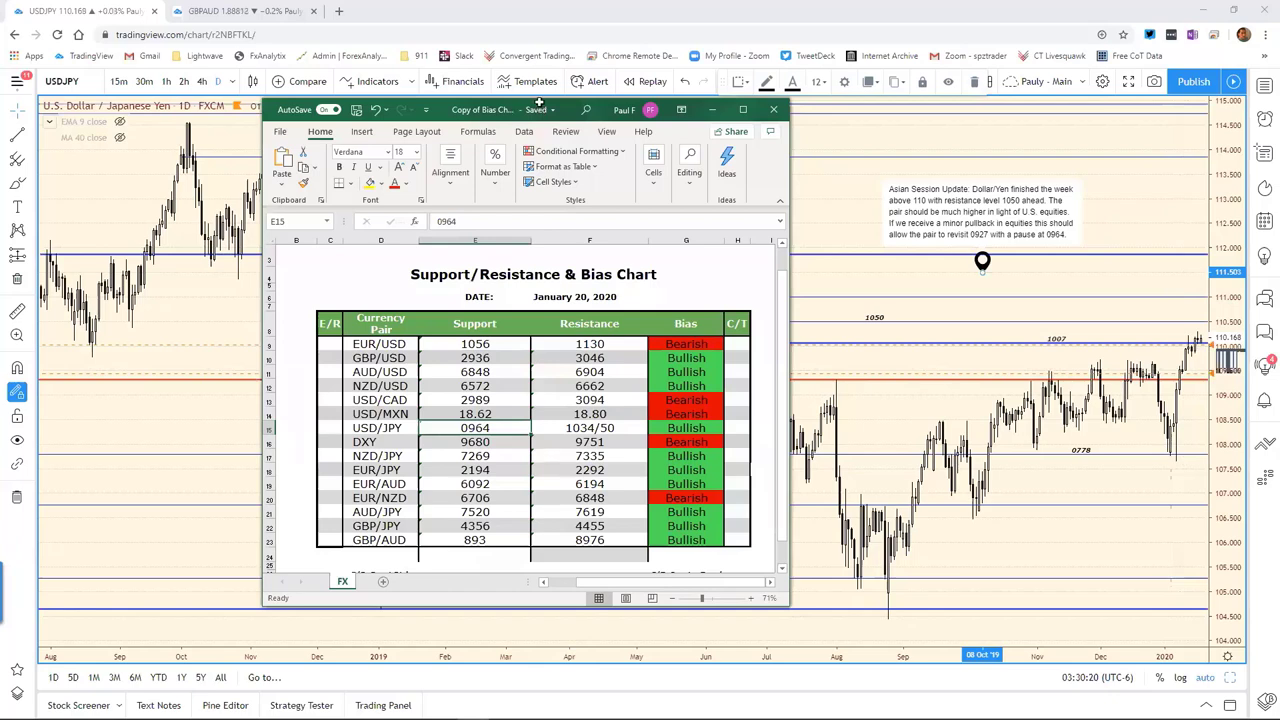
drag(540, 107, 671, 113)
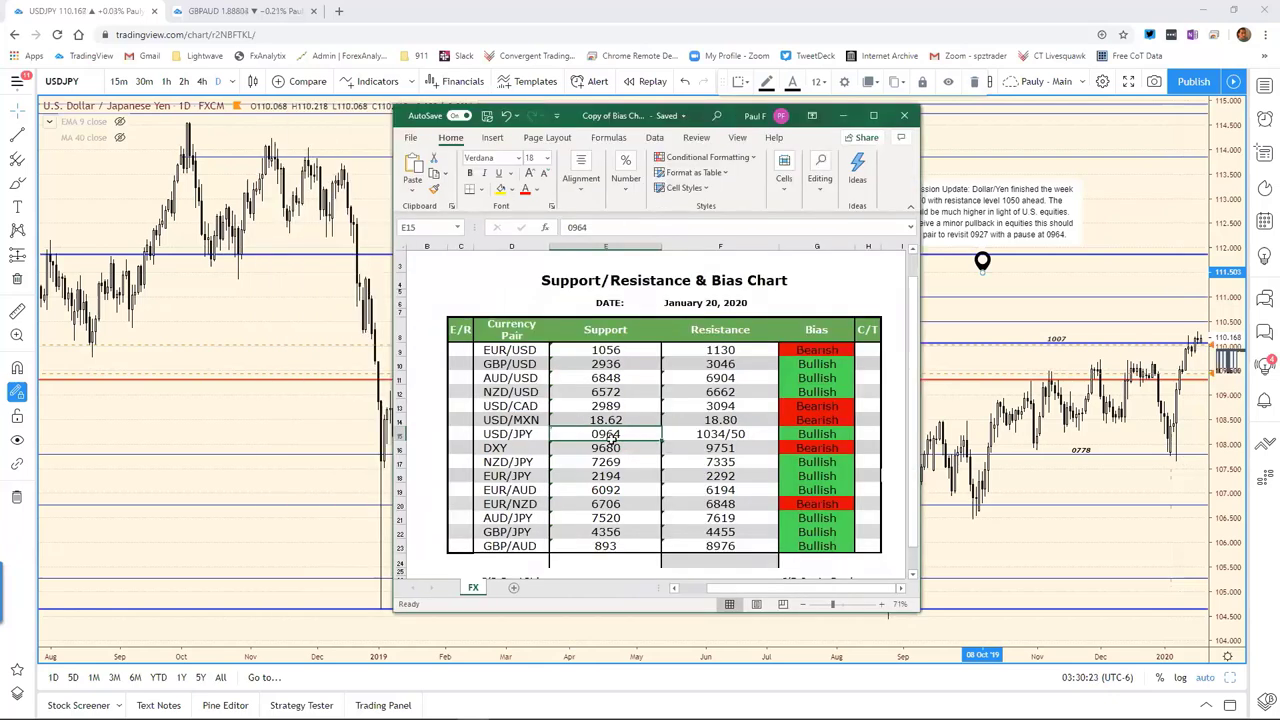
click(603, 230)
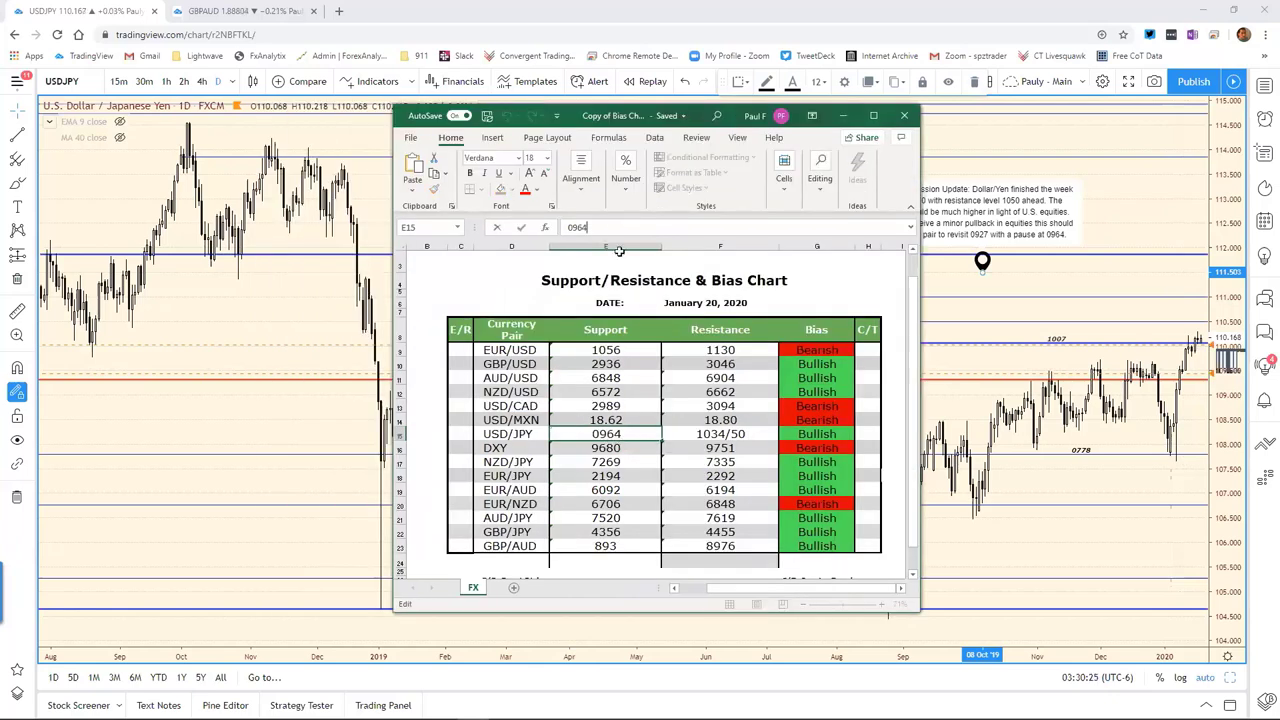
key(BackSpace)
key(BackSpace)
text(85)
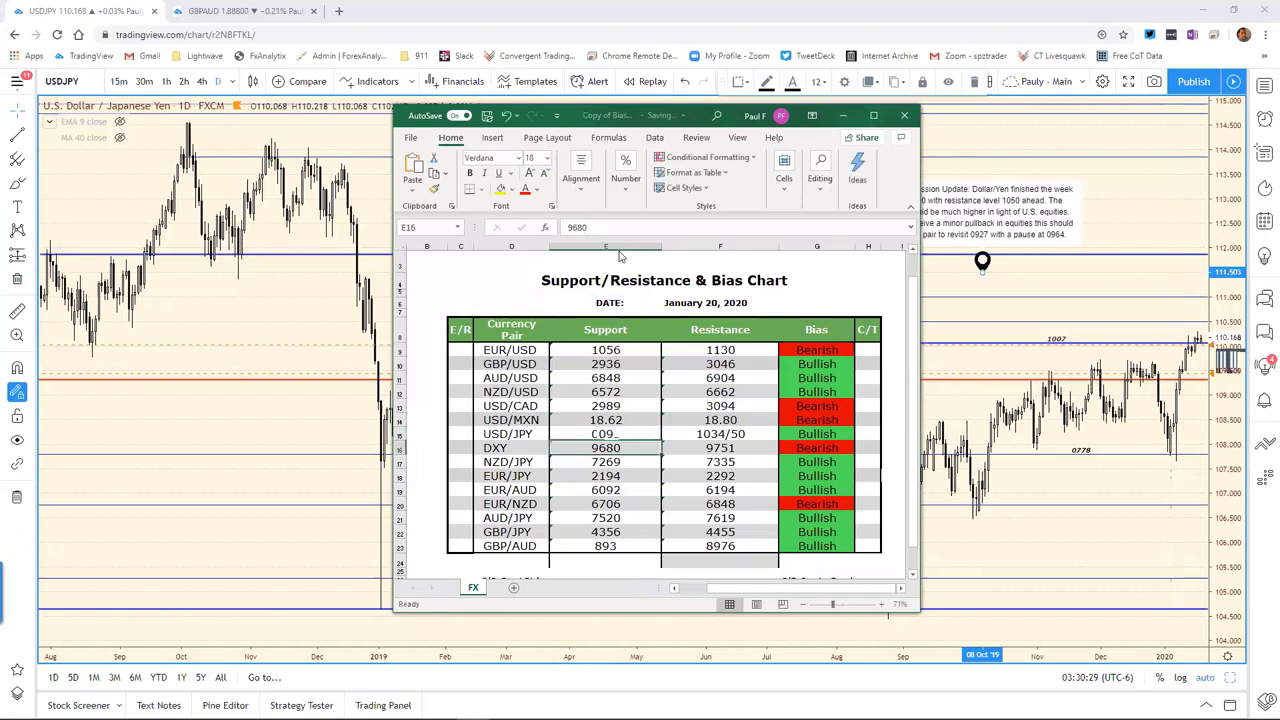
click(690, 435)
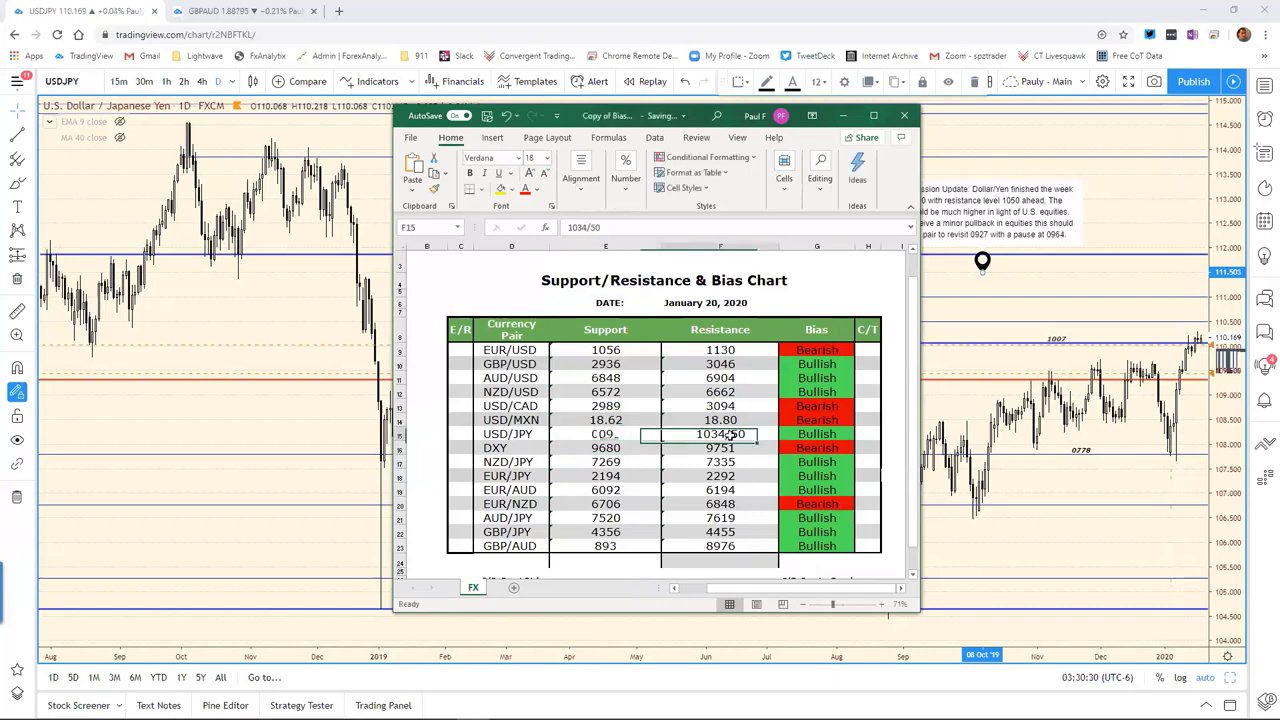
click(594, 227)
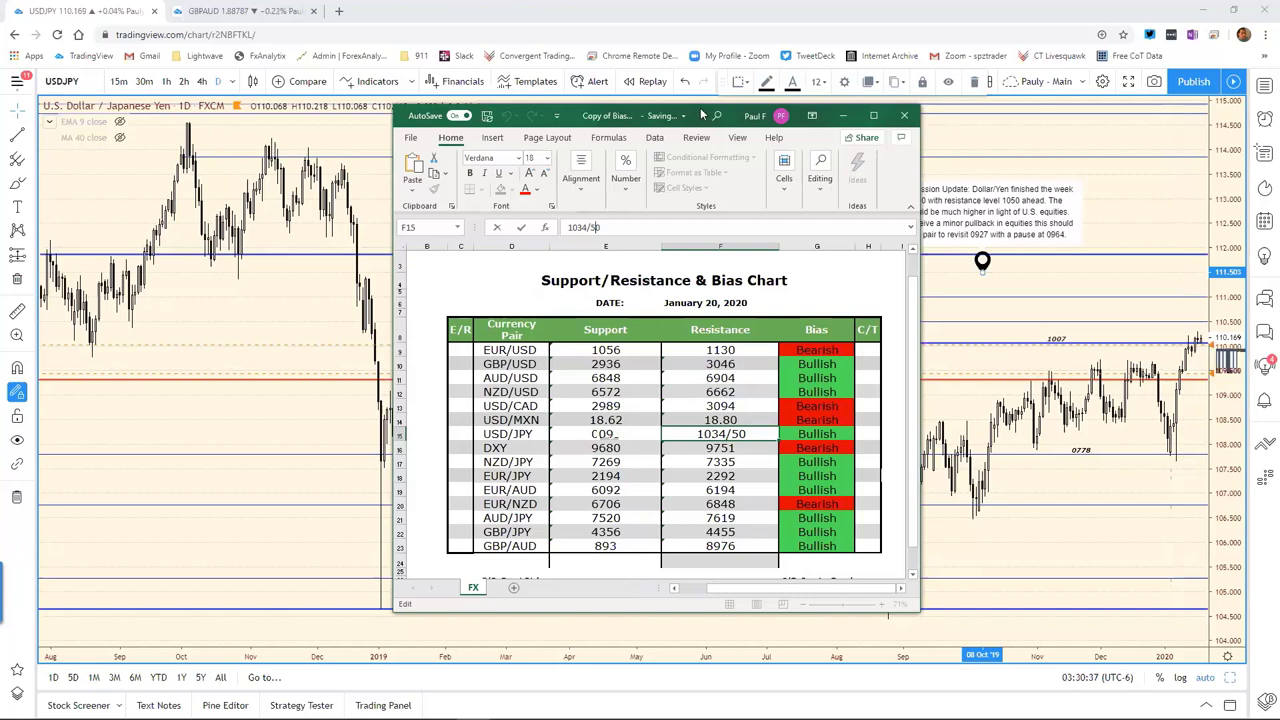
Load the DXY daily chart and show its Asian Session Update note
click(843, 115)
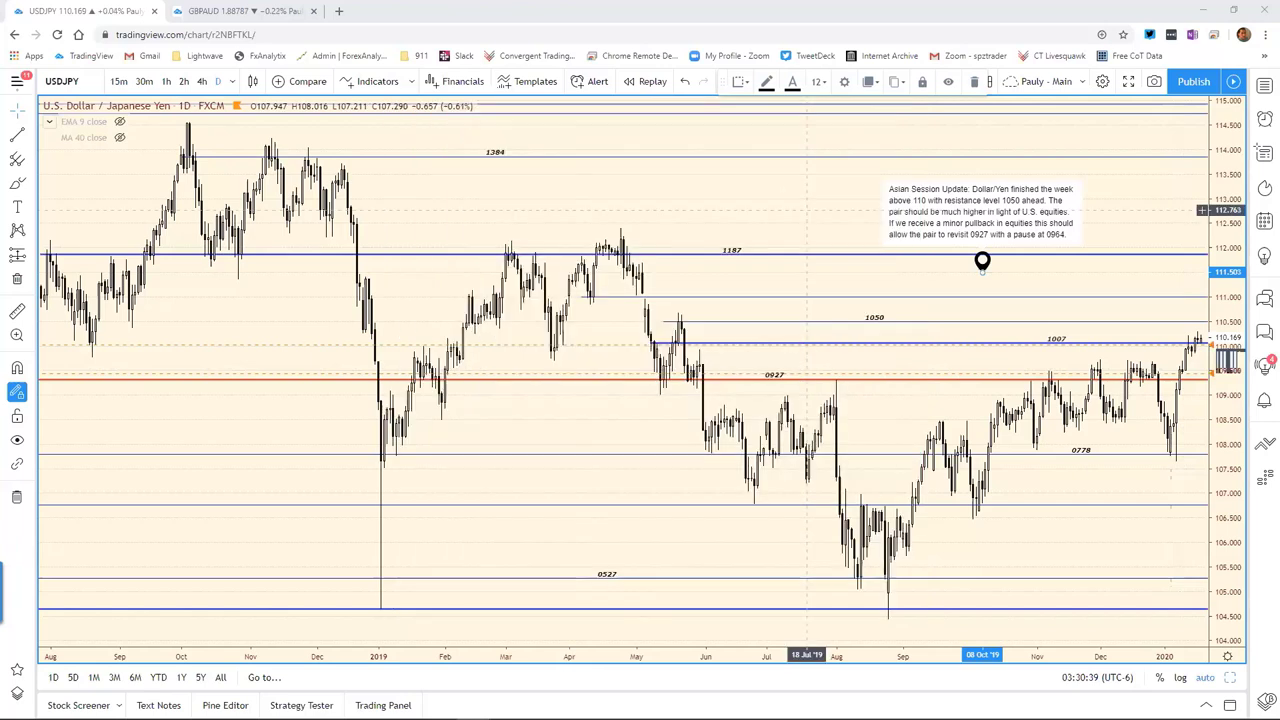
click(785, 196)
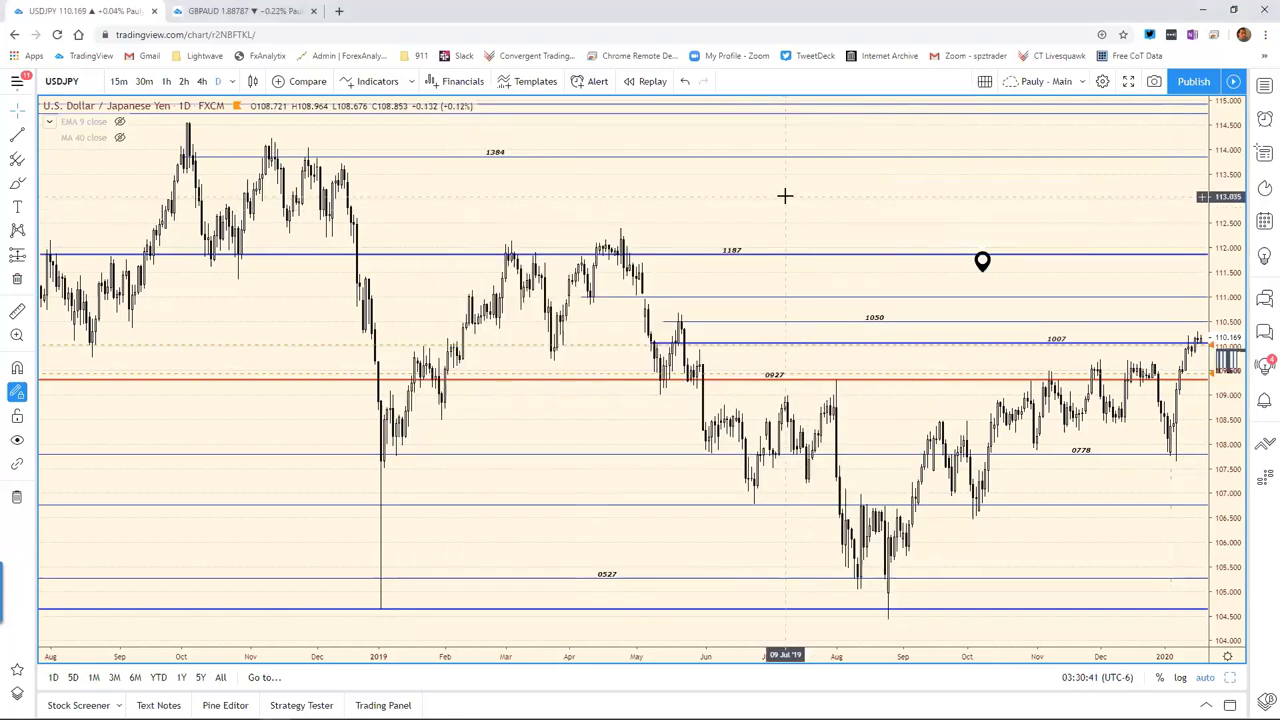
text(DXY)
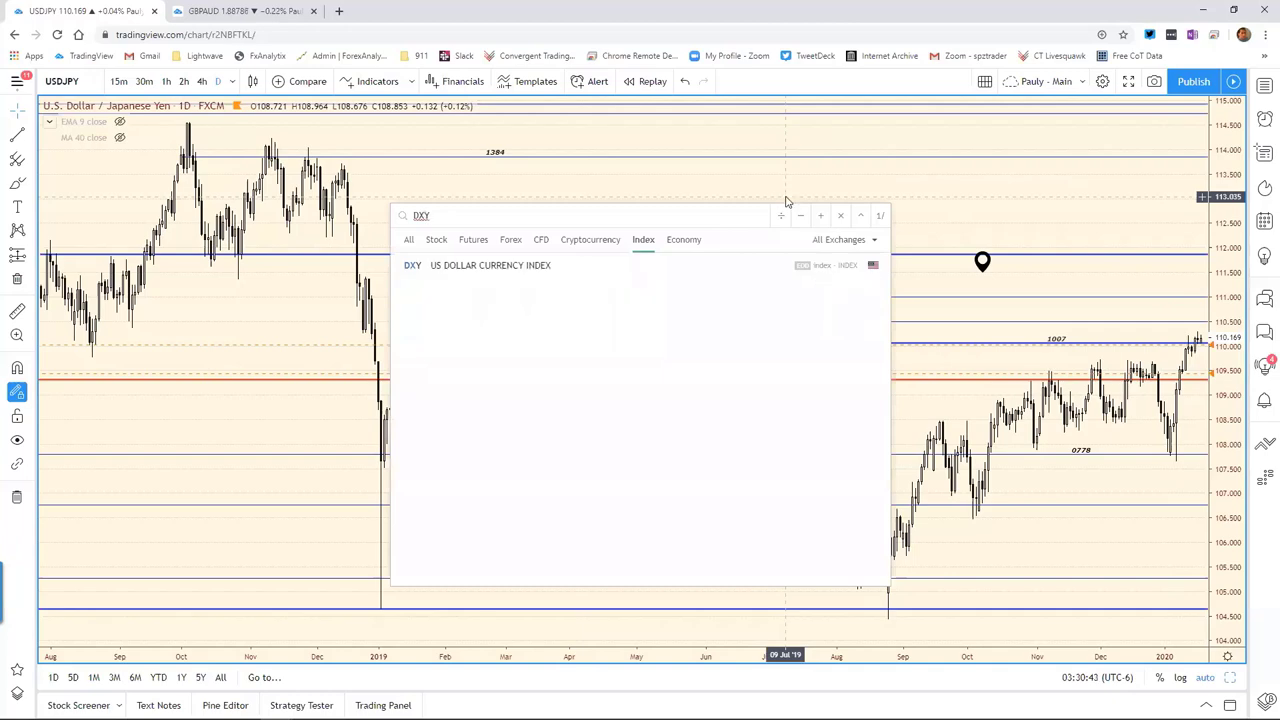
key(Return)
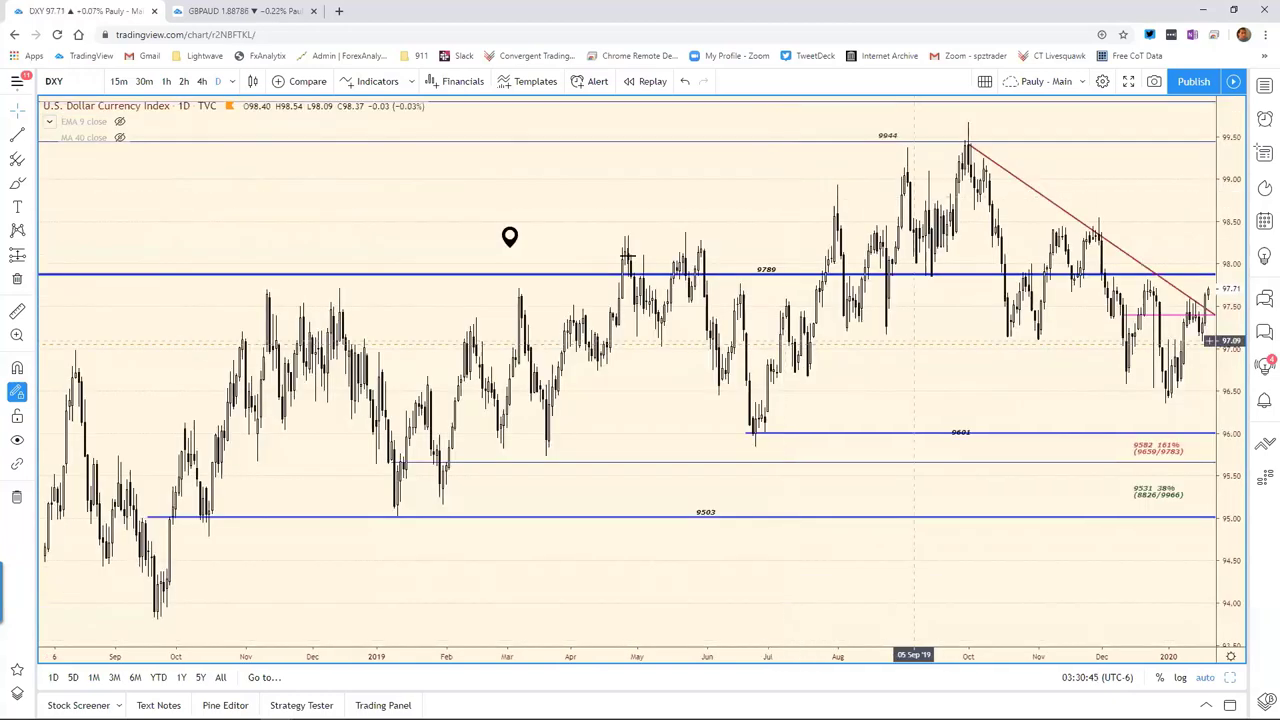
click(510, 236)
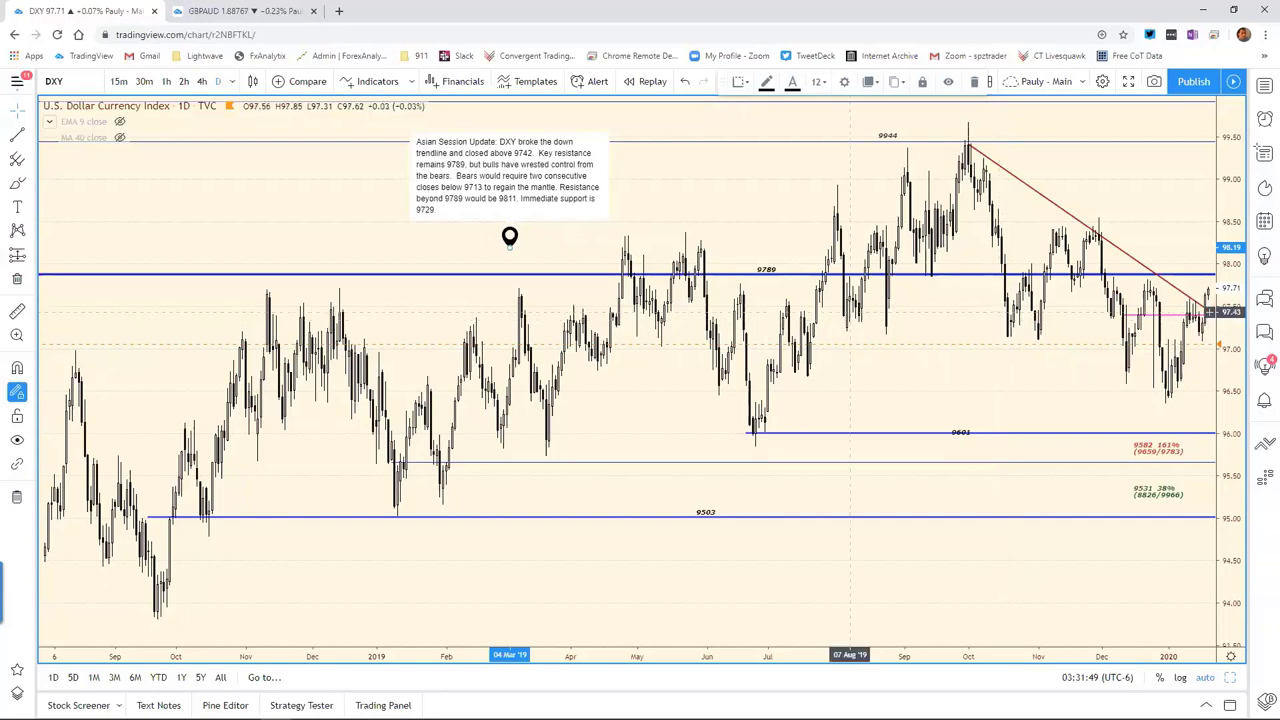
Set the DXY bias to Bullish in the spreadsheet
key(alt+Tab)
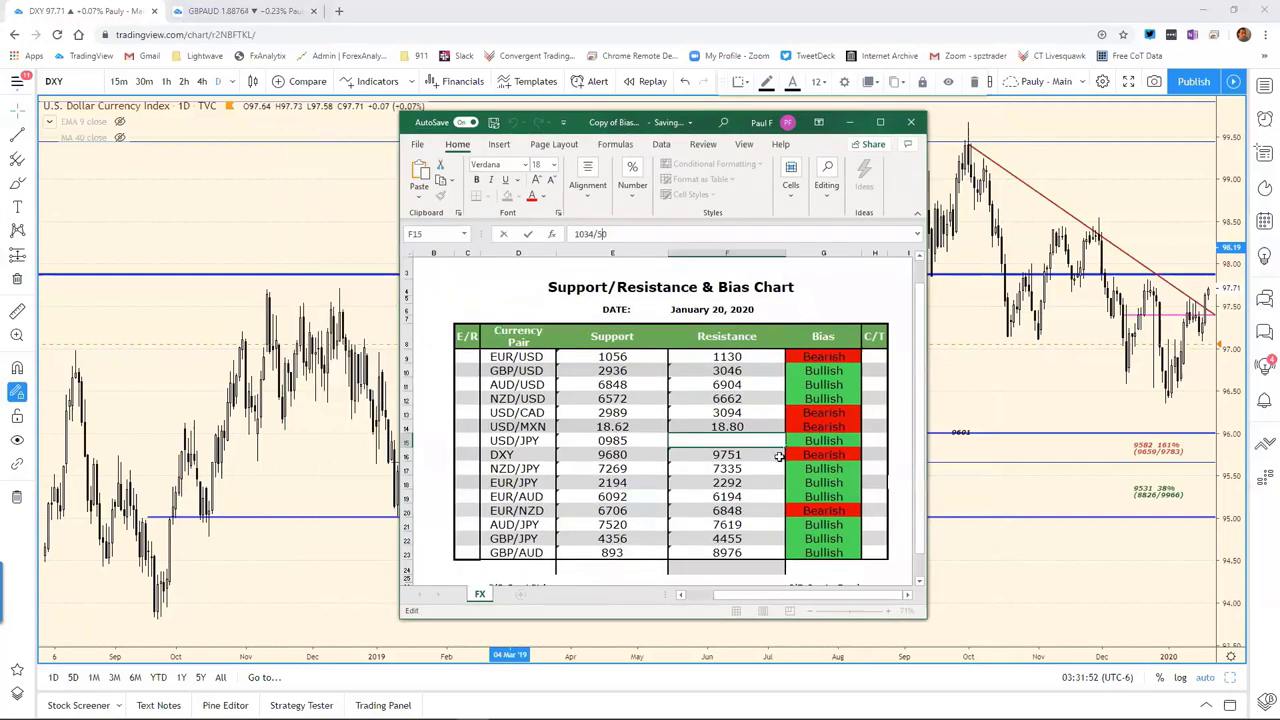
click(815, 462)
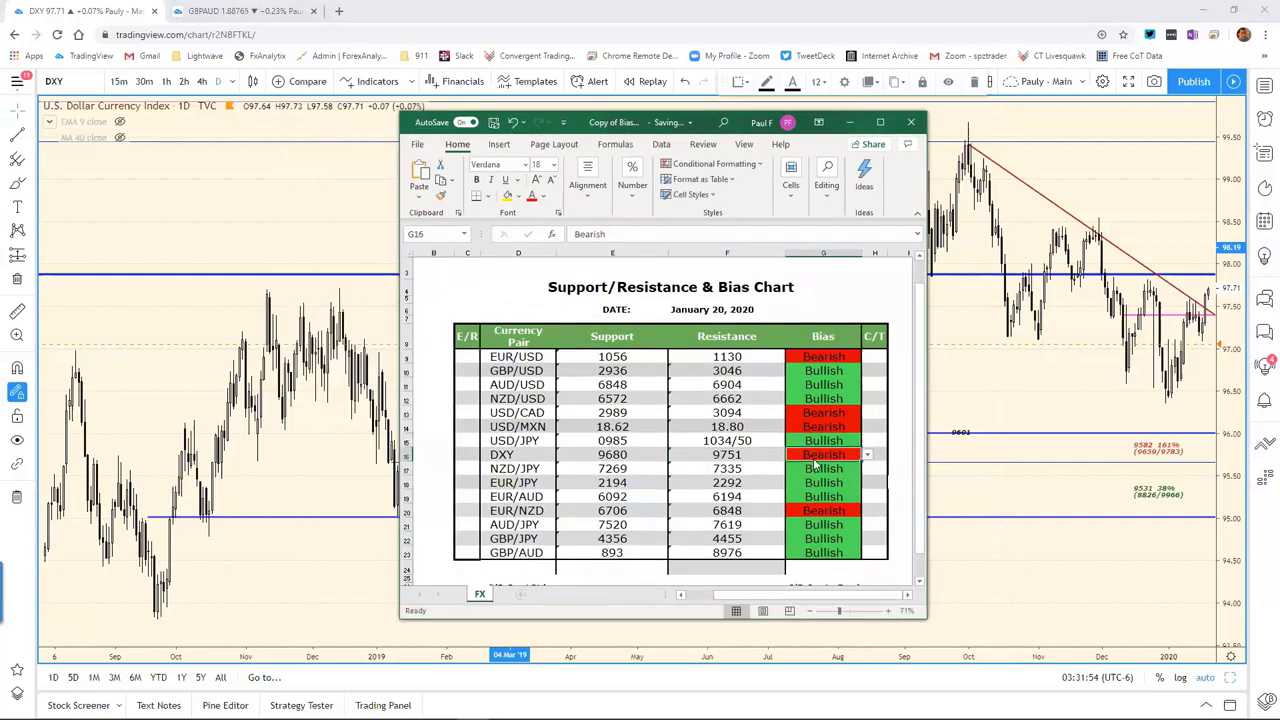
key(alt+Down)
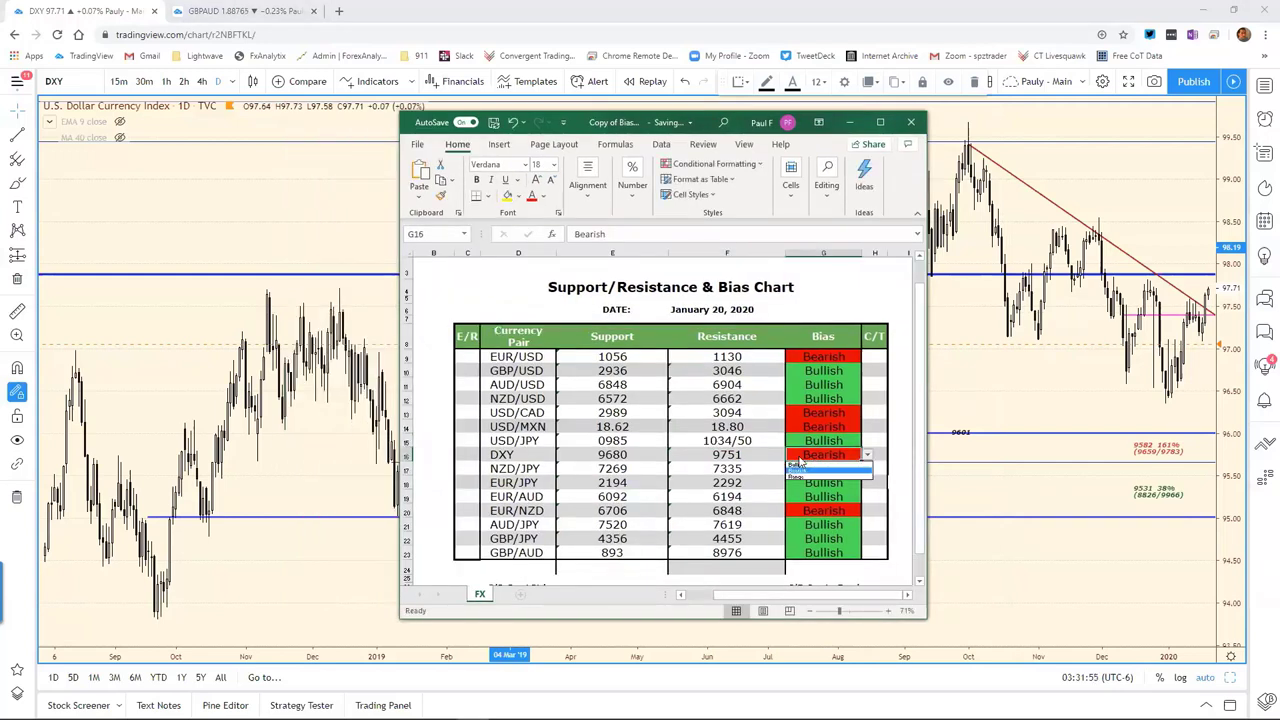
click(795, 464)
Enter DXY support 9733 and resistance 9789, then return to the chart
click(624, 456)
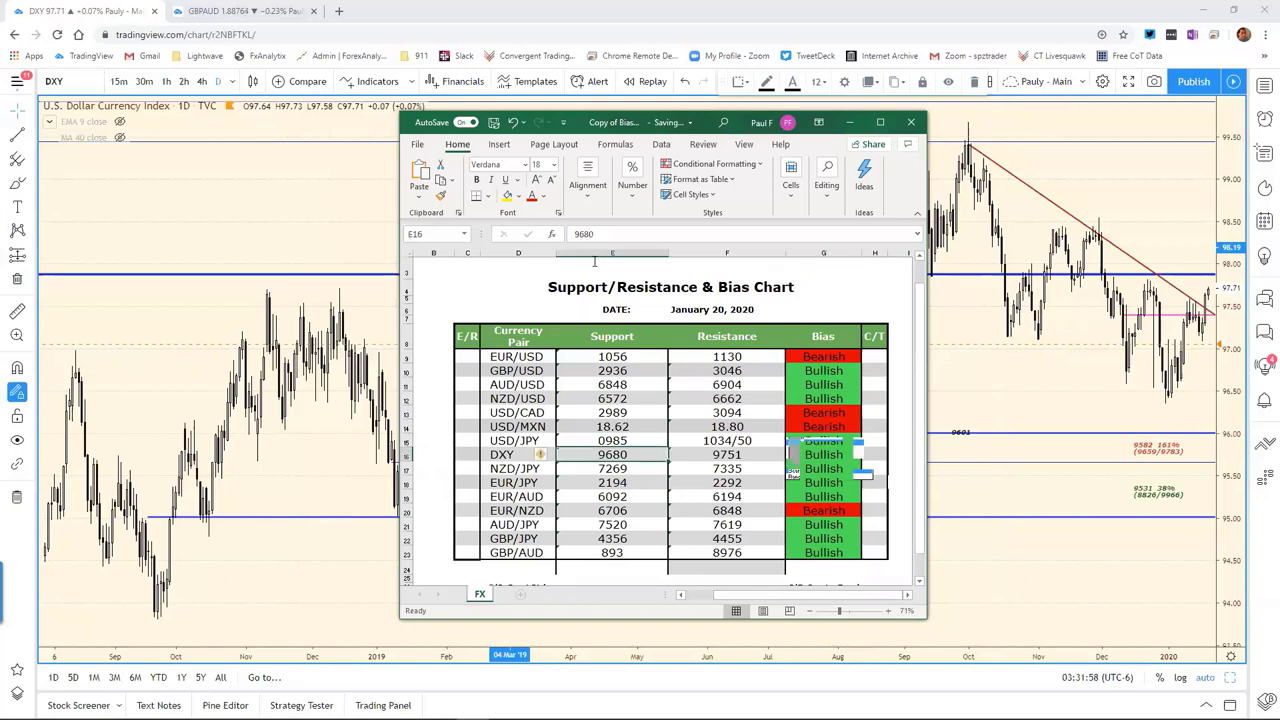
key(F2)
key(BackSpace)
key(BackSpace)
key(BackSpace)
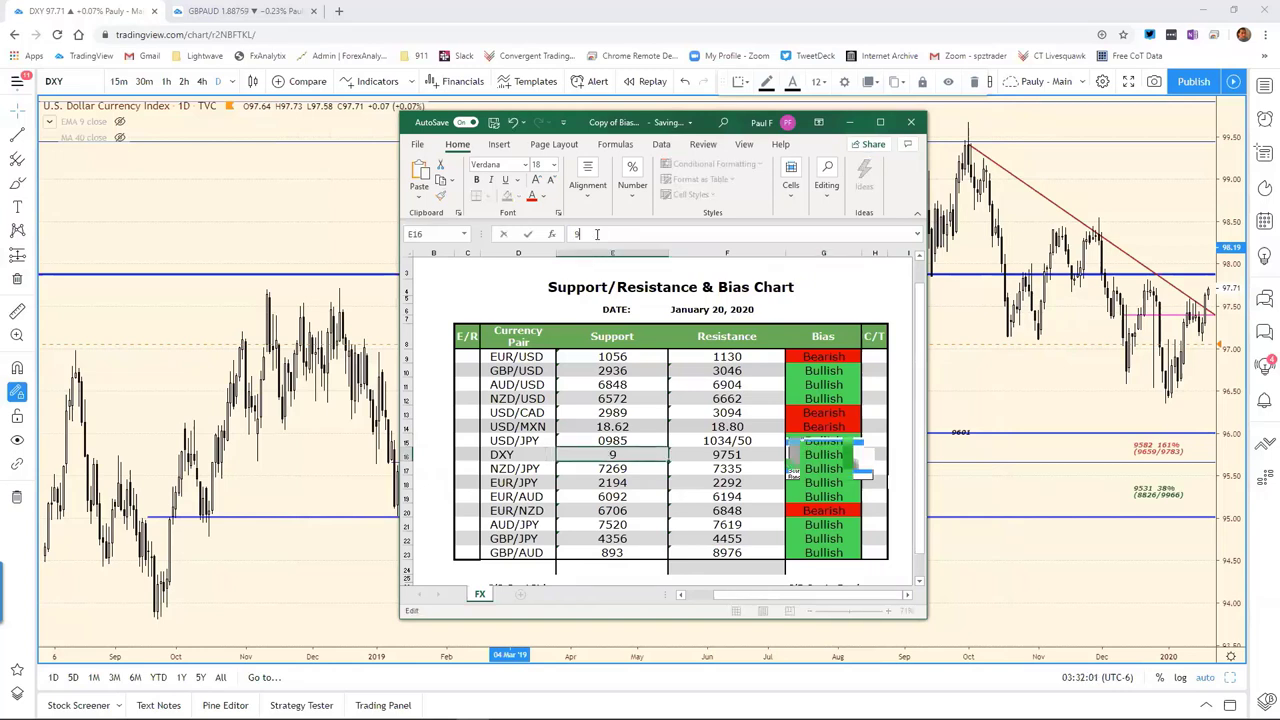
text(733)
key(Tab)
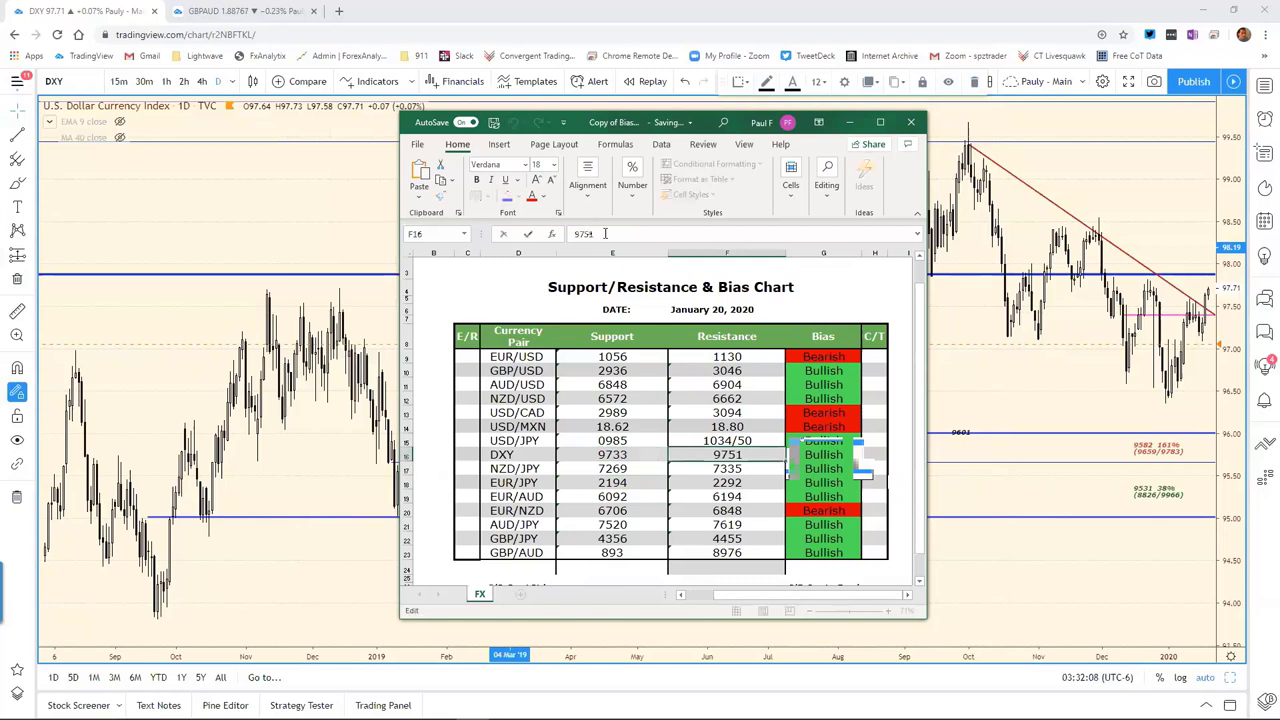
text(9789)
key(Return)
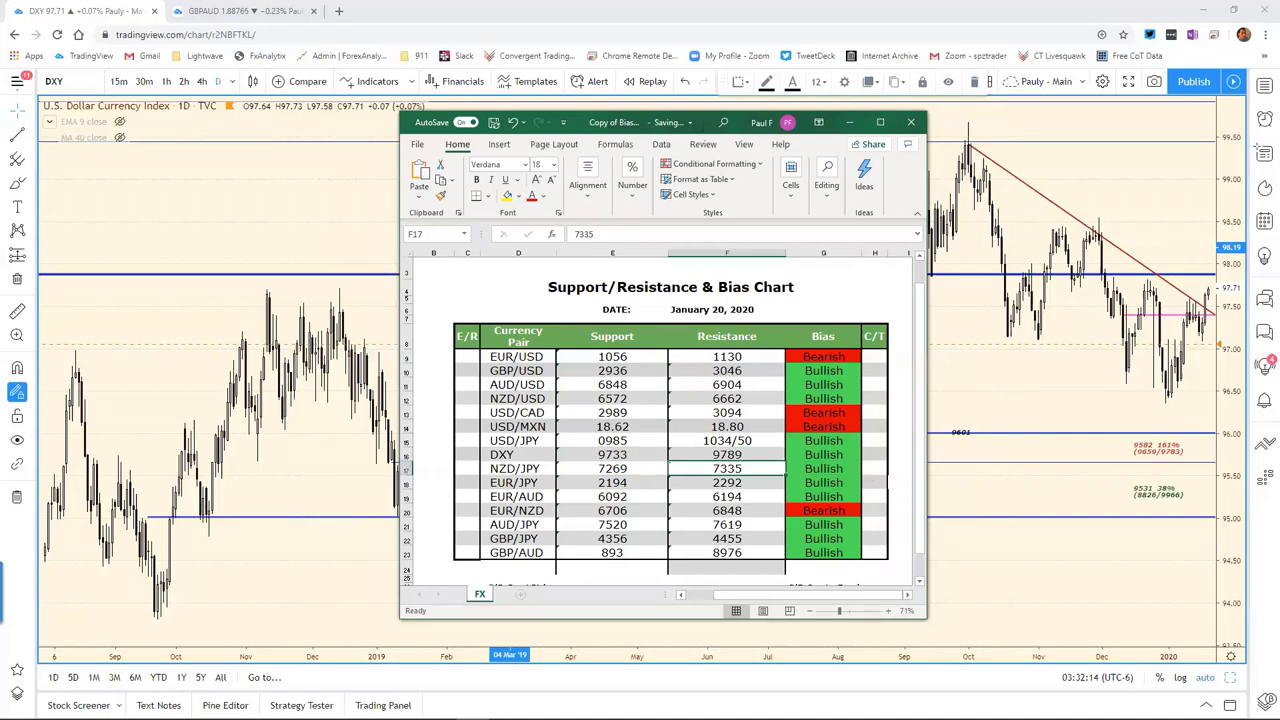
key(alt+Tab)
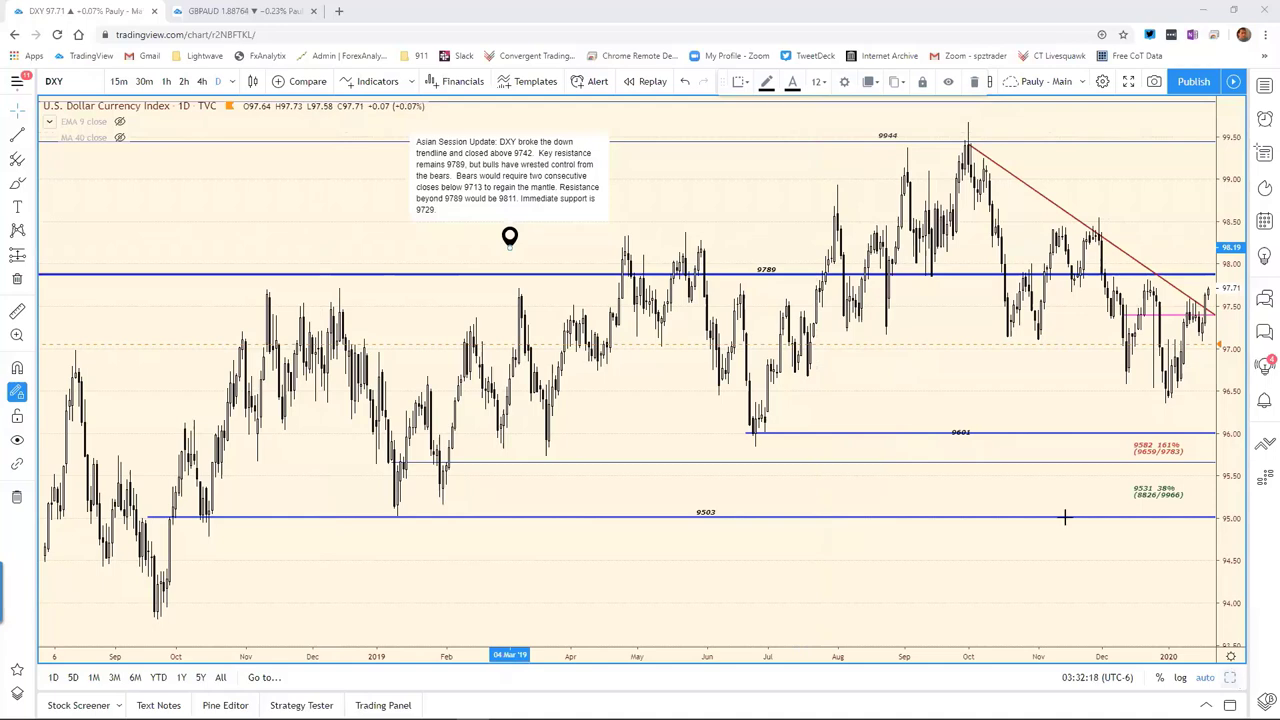
Load NZDJPY in the GBPAUD layout, maximize it, and open the note by the 7200 line
key(alt+Return)
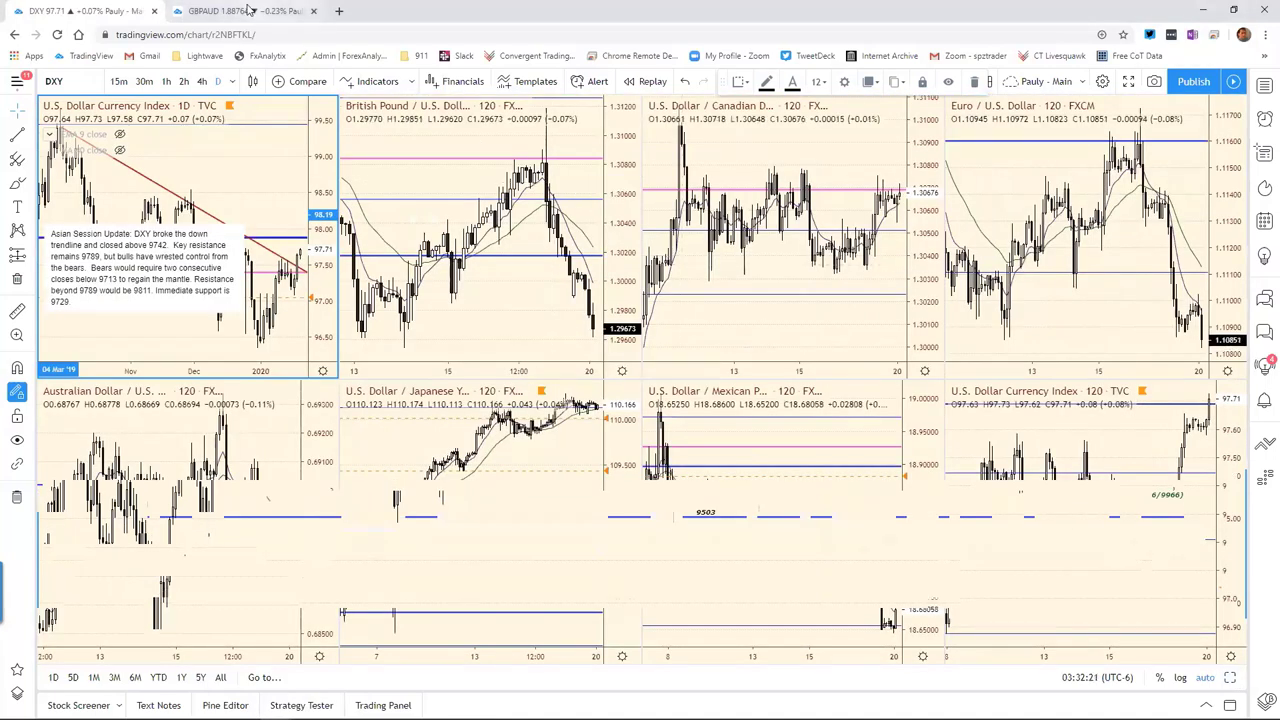
click(248, 10)
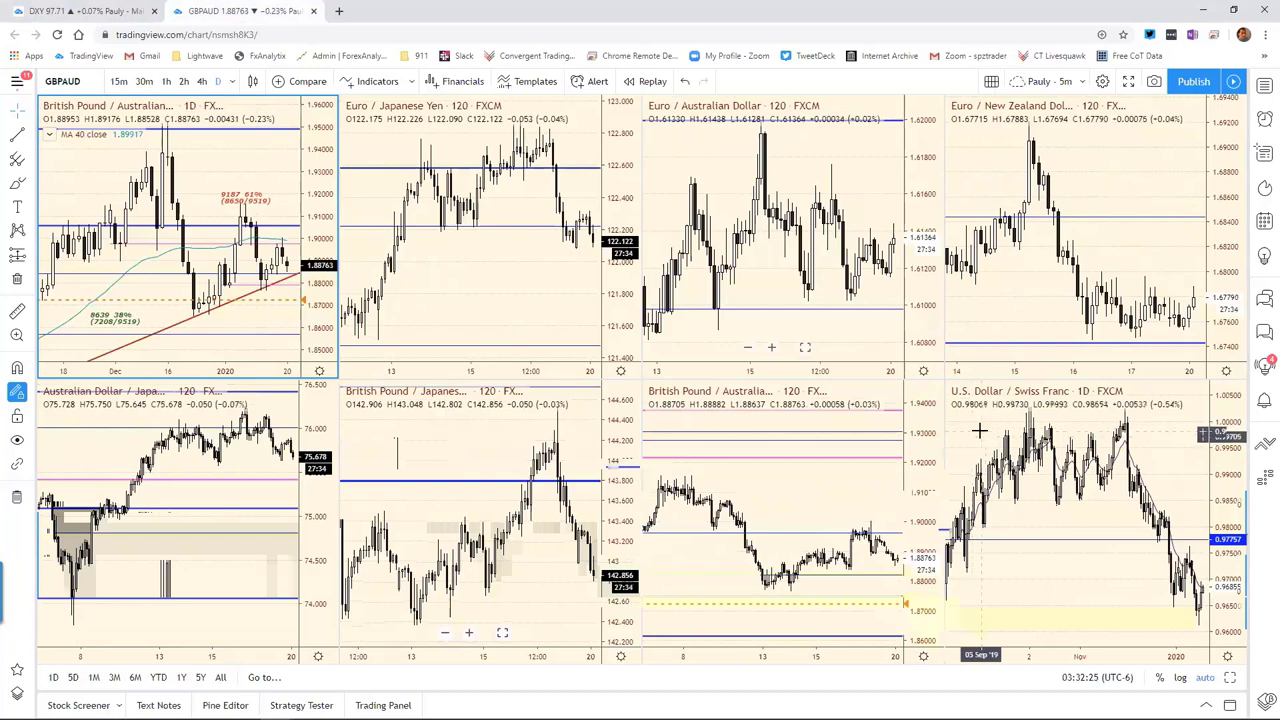
text(NZ)
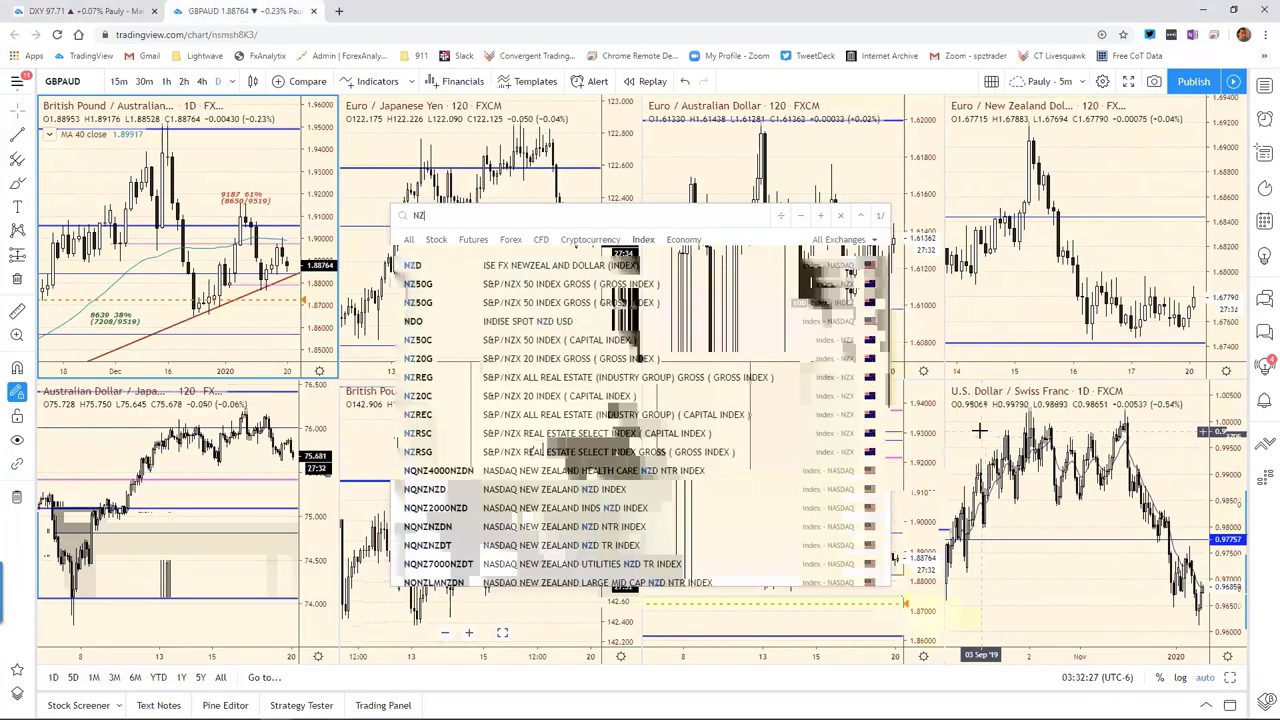
text(DJP)
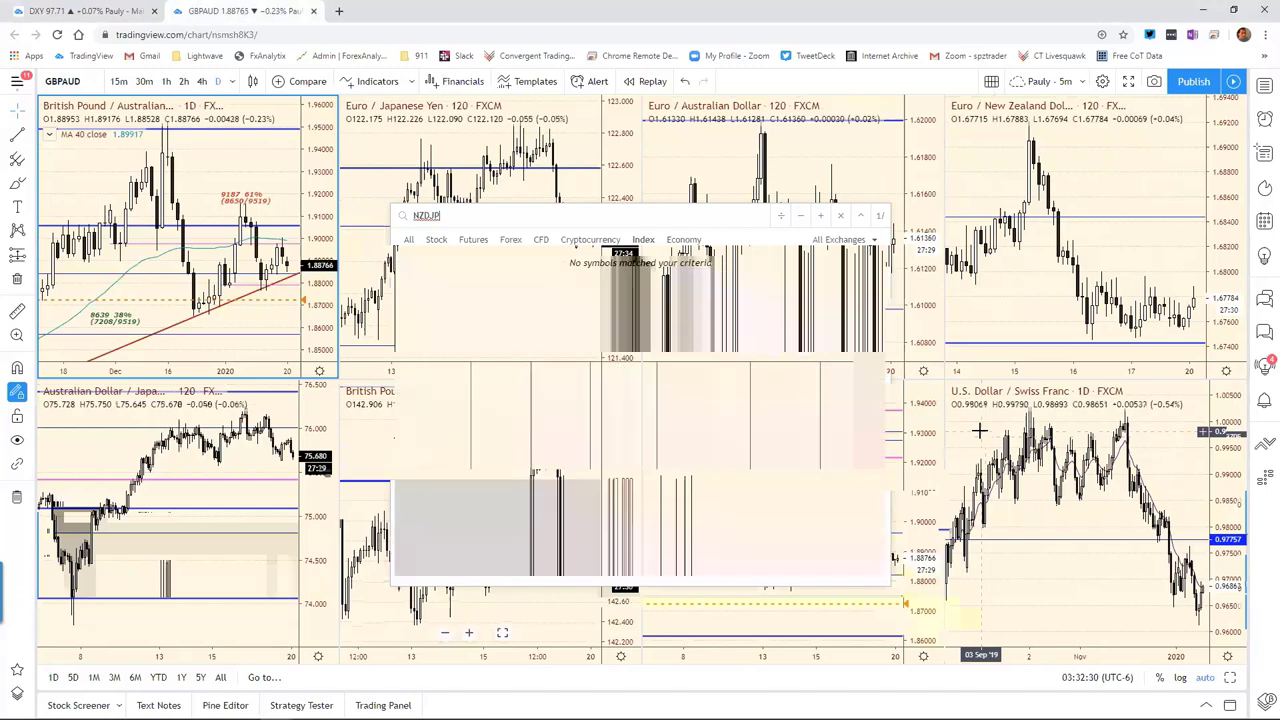
text(Y)
key(Return)
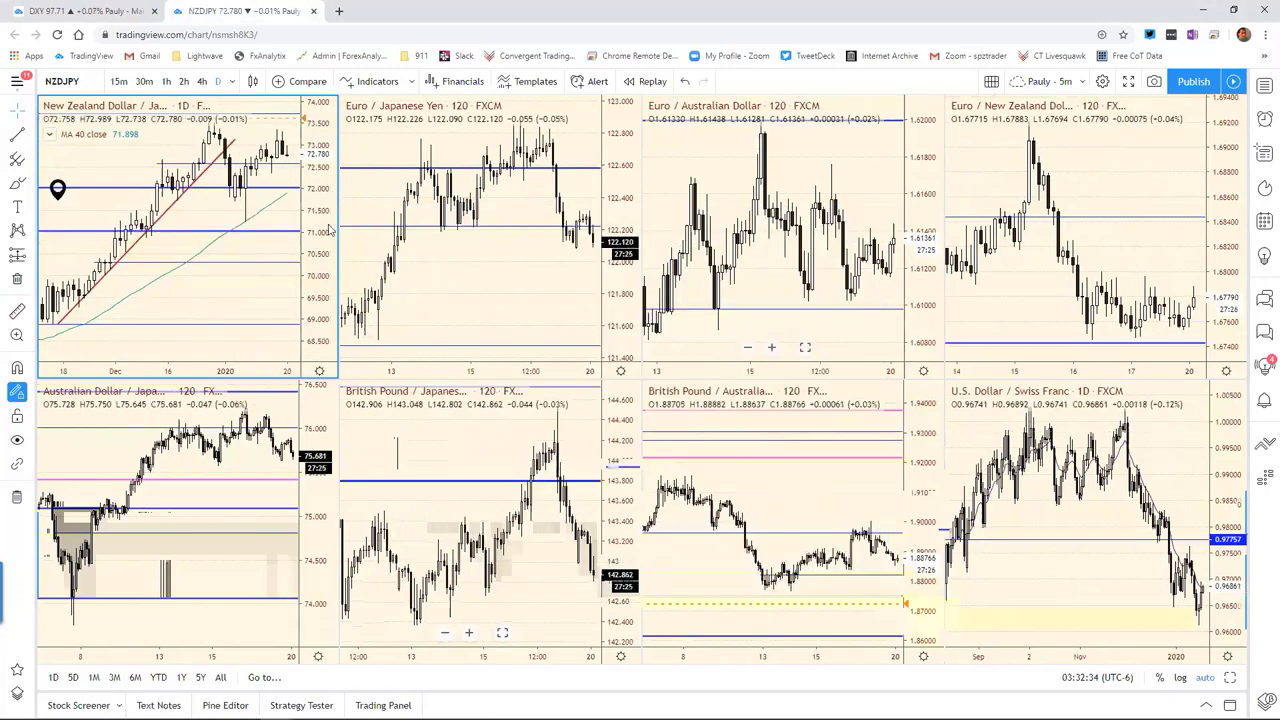
click(1230, 677)
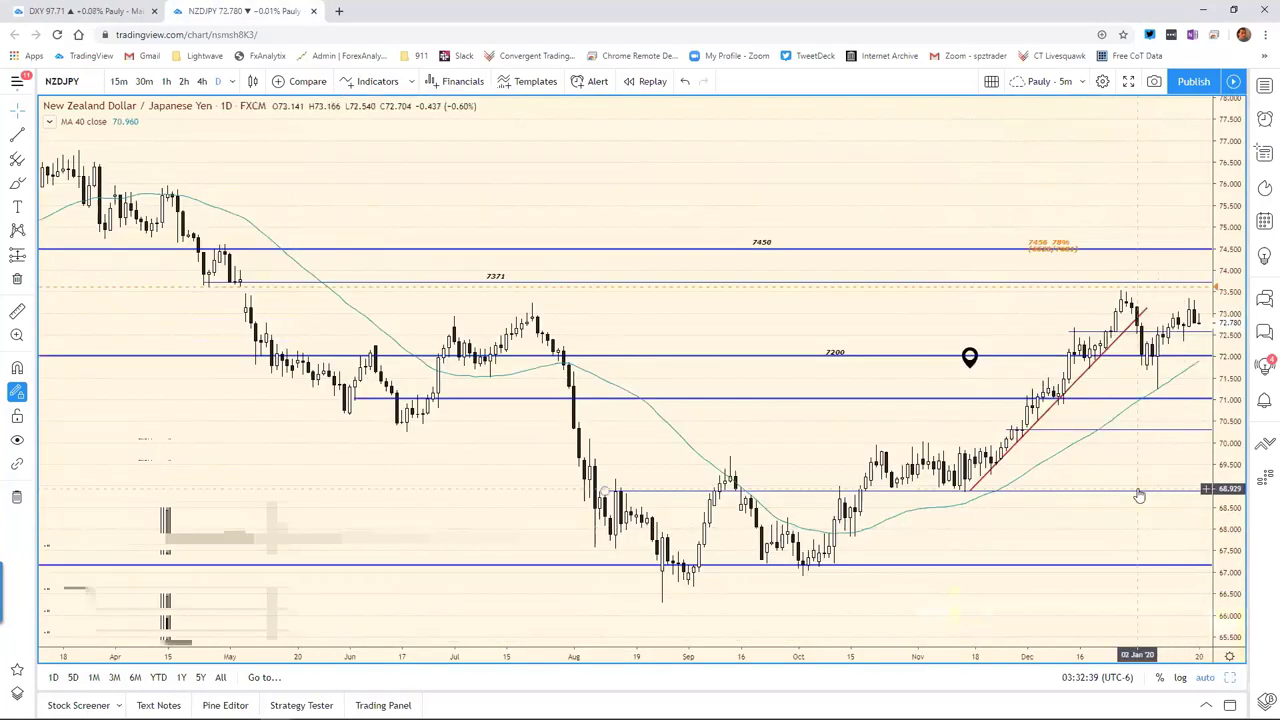
click(957, 386)
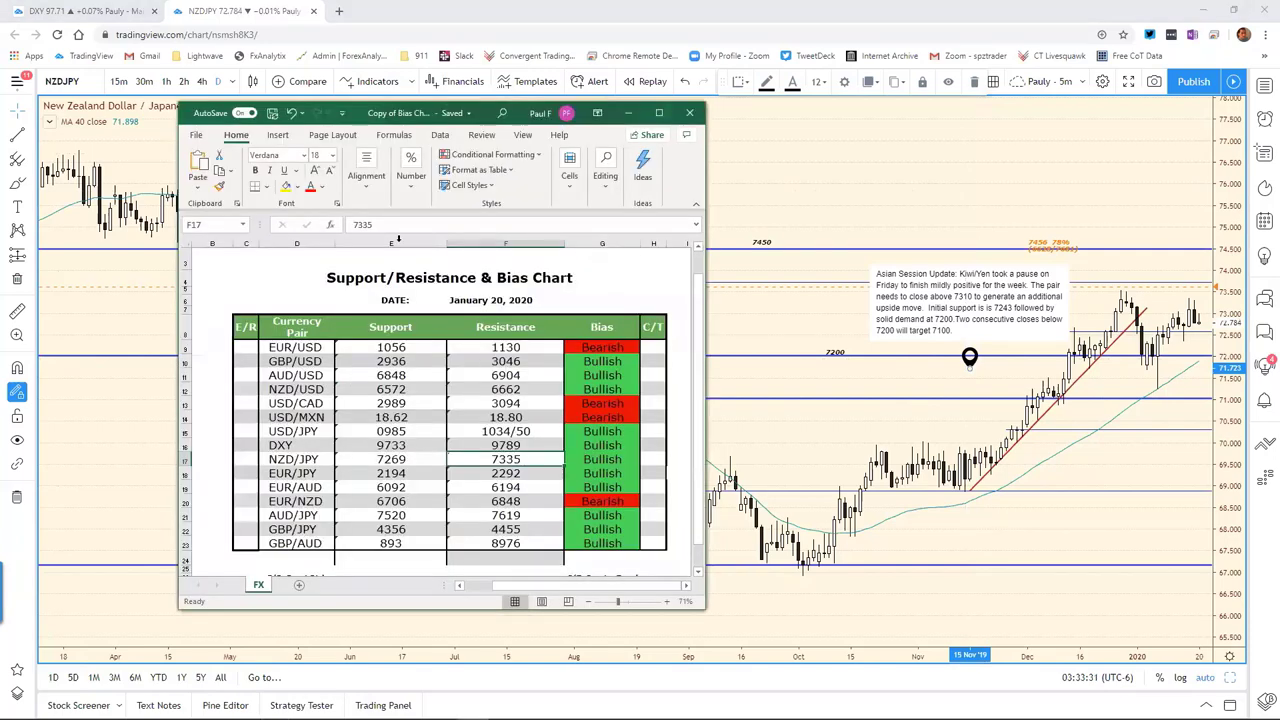
Change the NZD/JPY resistance from 7335 to 7310
click(394, 225)
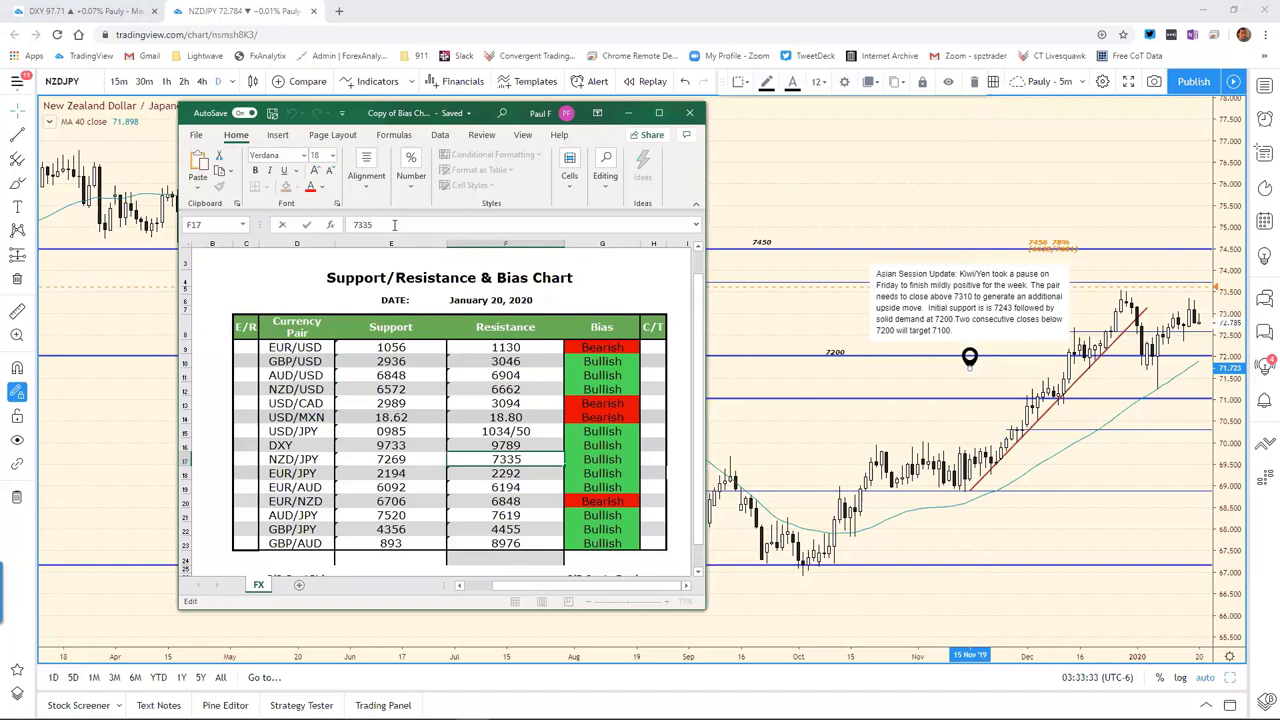
key(BackSpace)
key(BackSpace)
text(10)
key(Return)
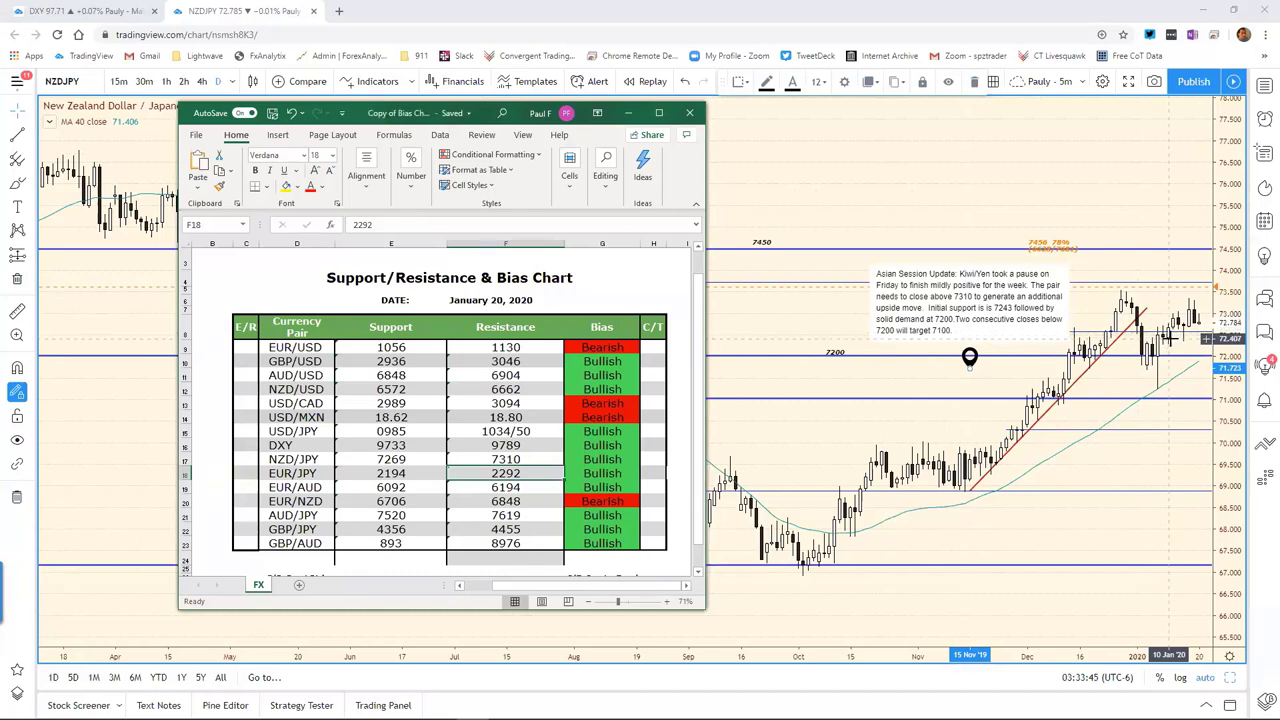
Set the NZD/JPY support to 7243 and go back to the TradingView chart
click(391, 460)
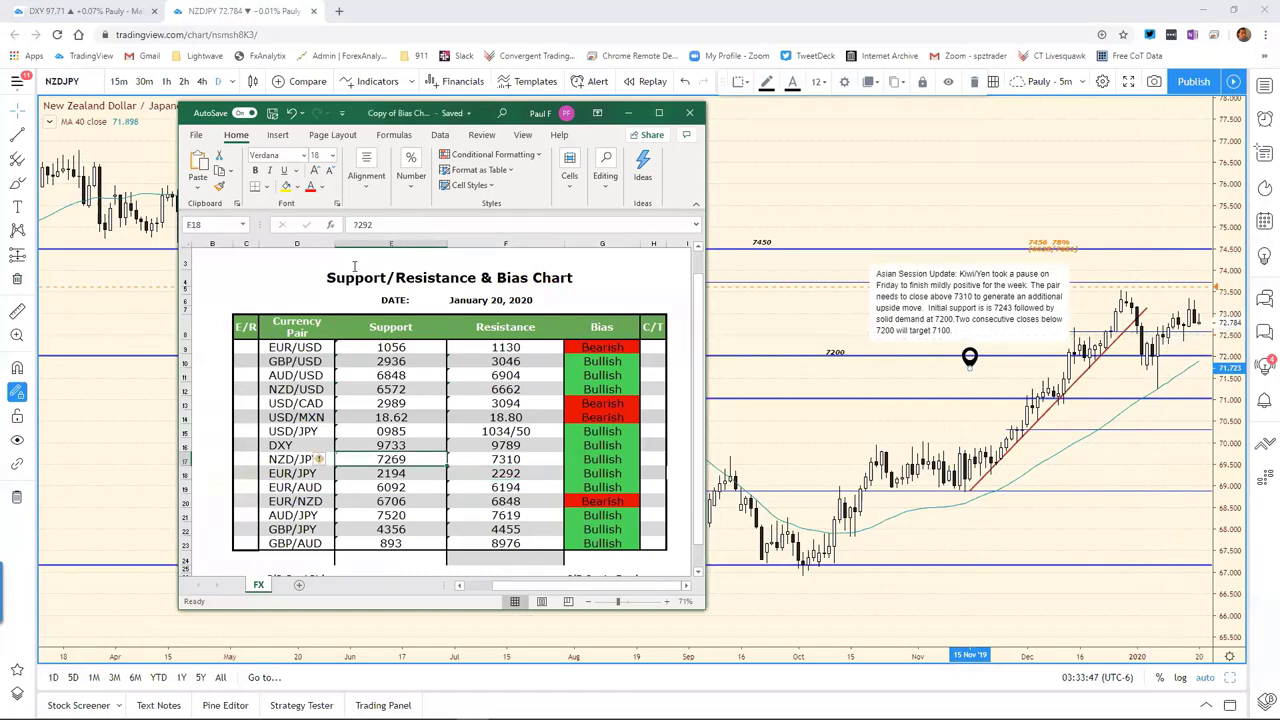
double_click(349, 226)
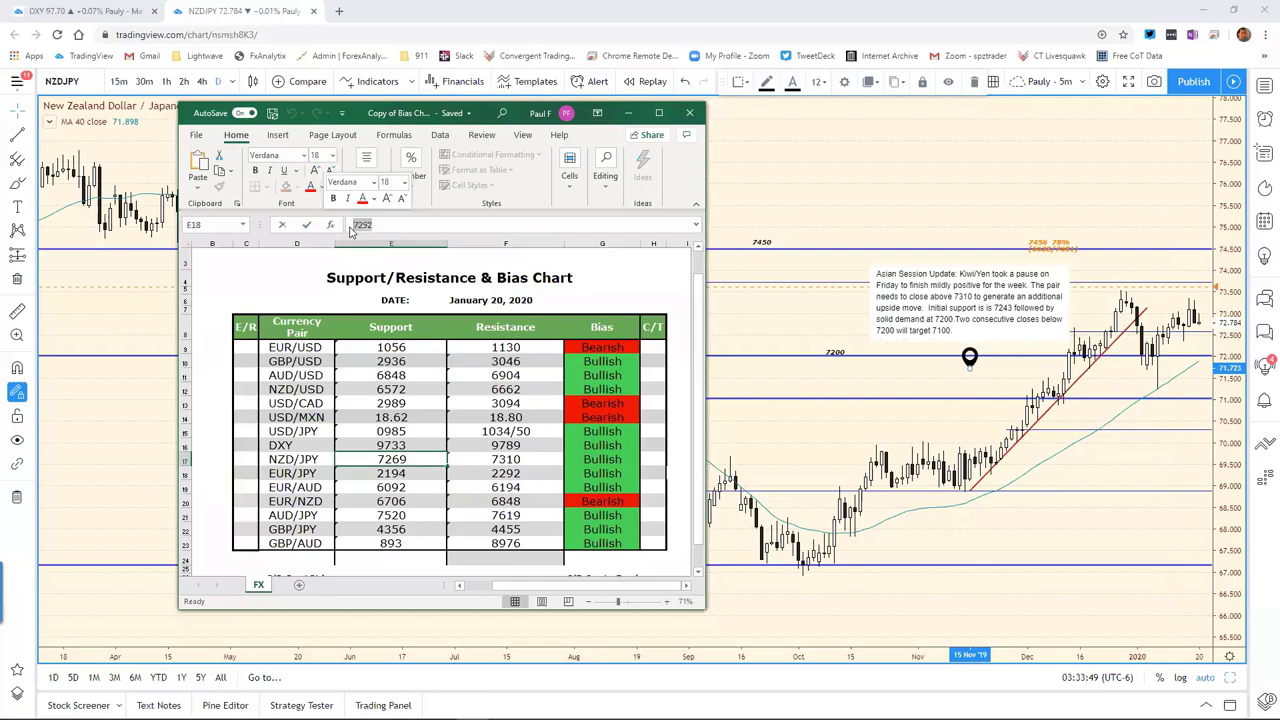
text(7243)
key(Return)
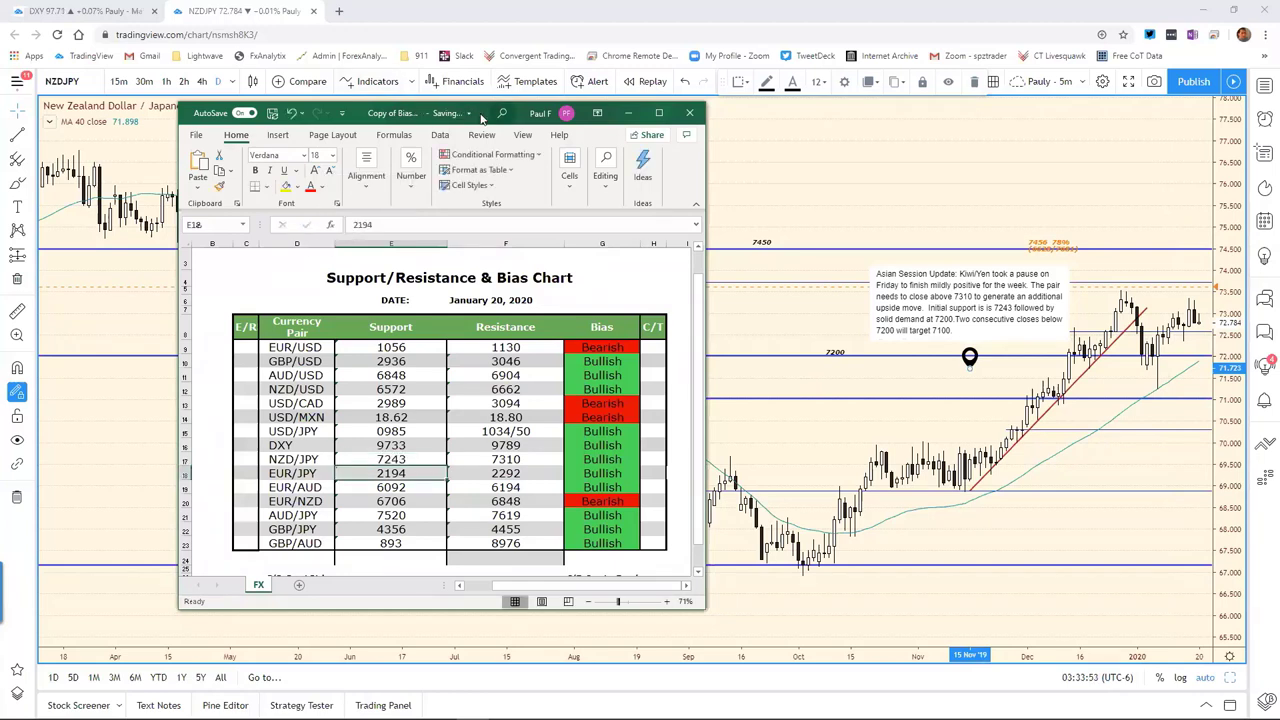
click(814, 202)
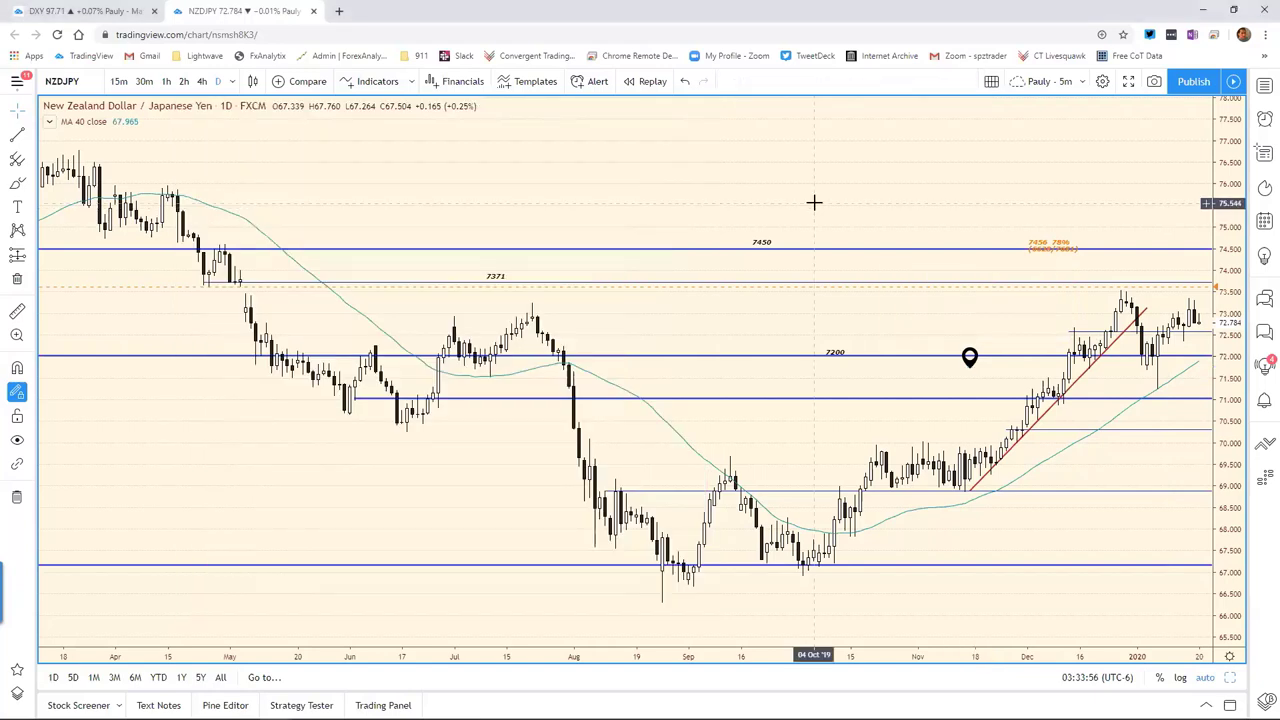
Load the EURJPY daily chart through symbol search
text(EUR)
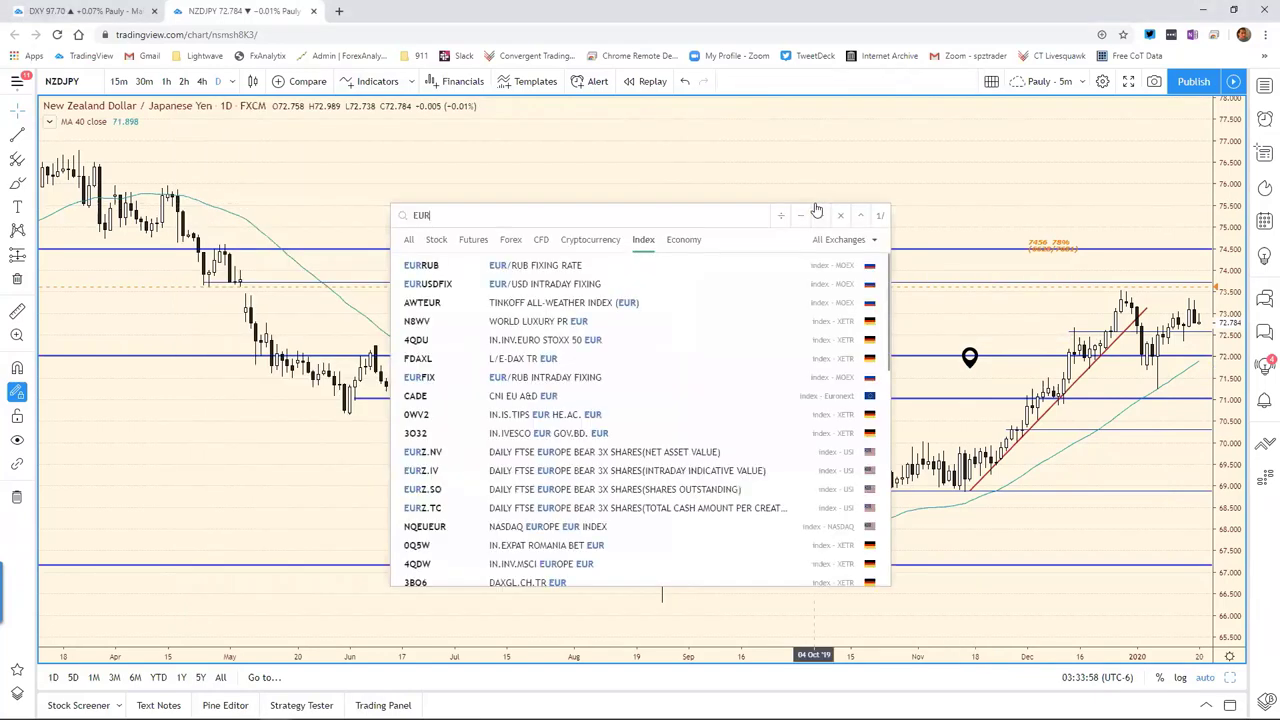
text(J)
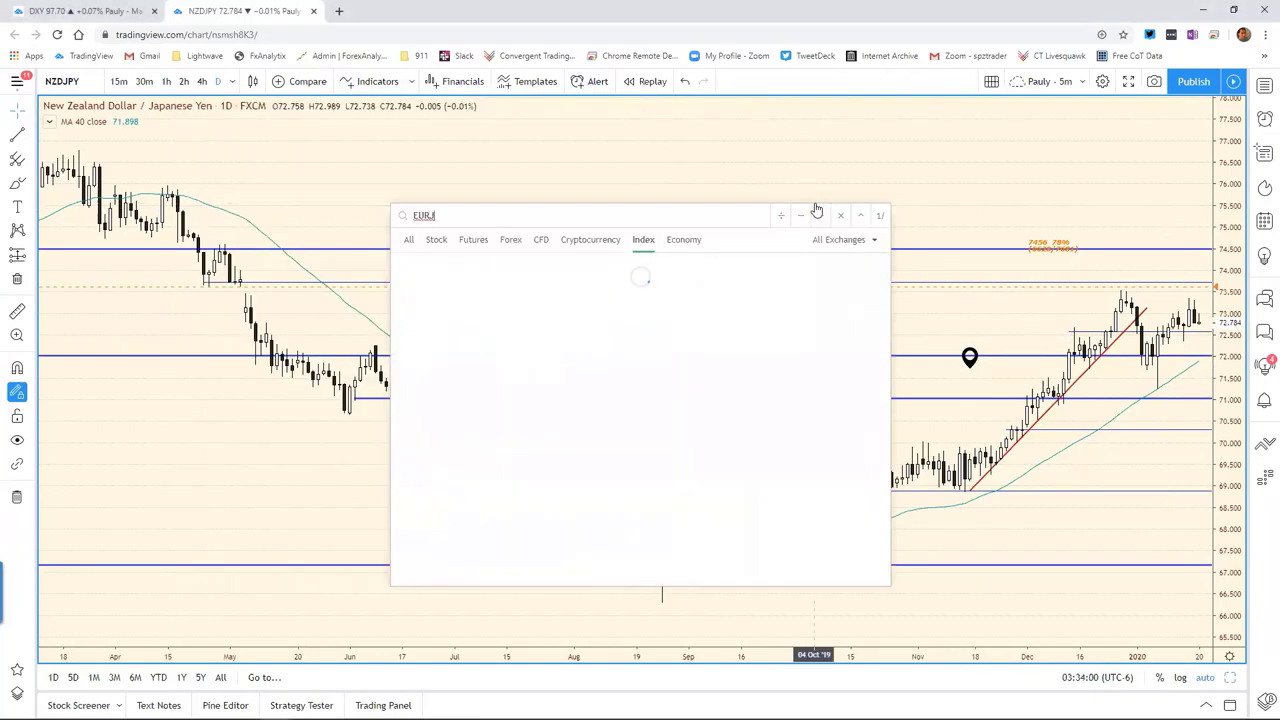
text(PY)
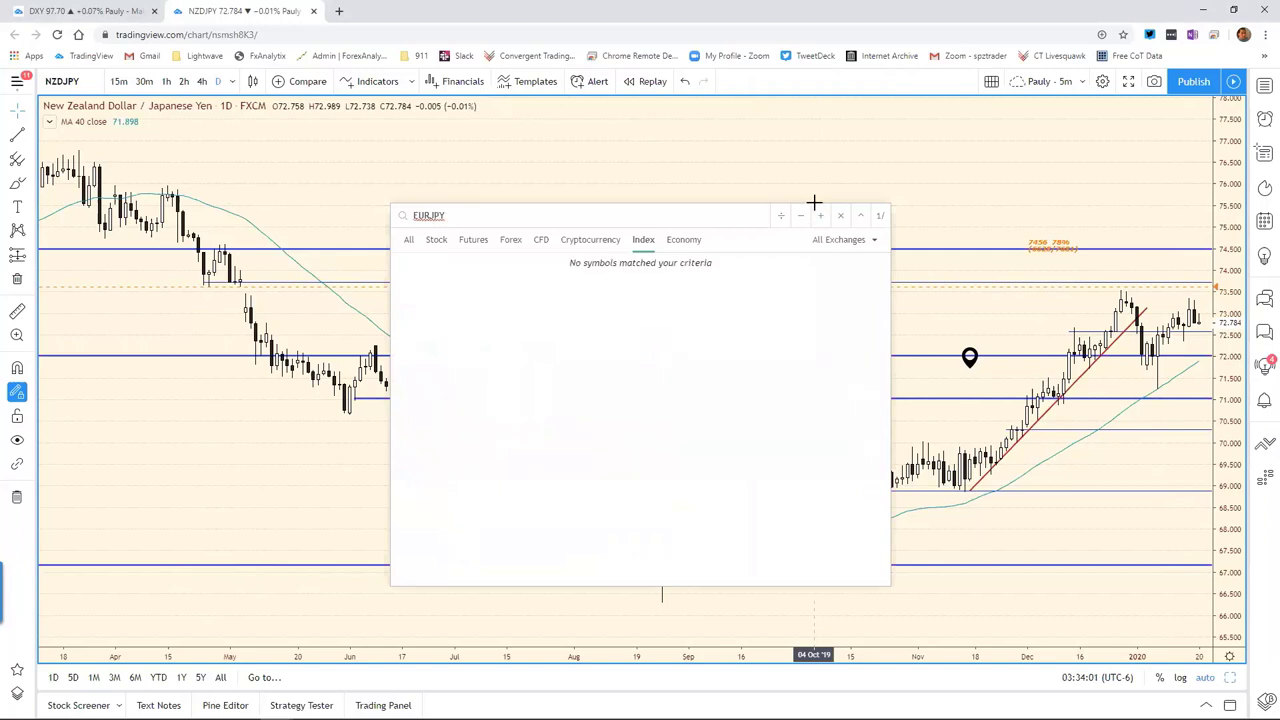
key(Return)
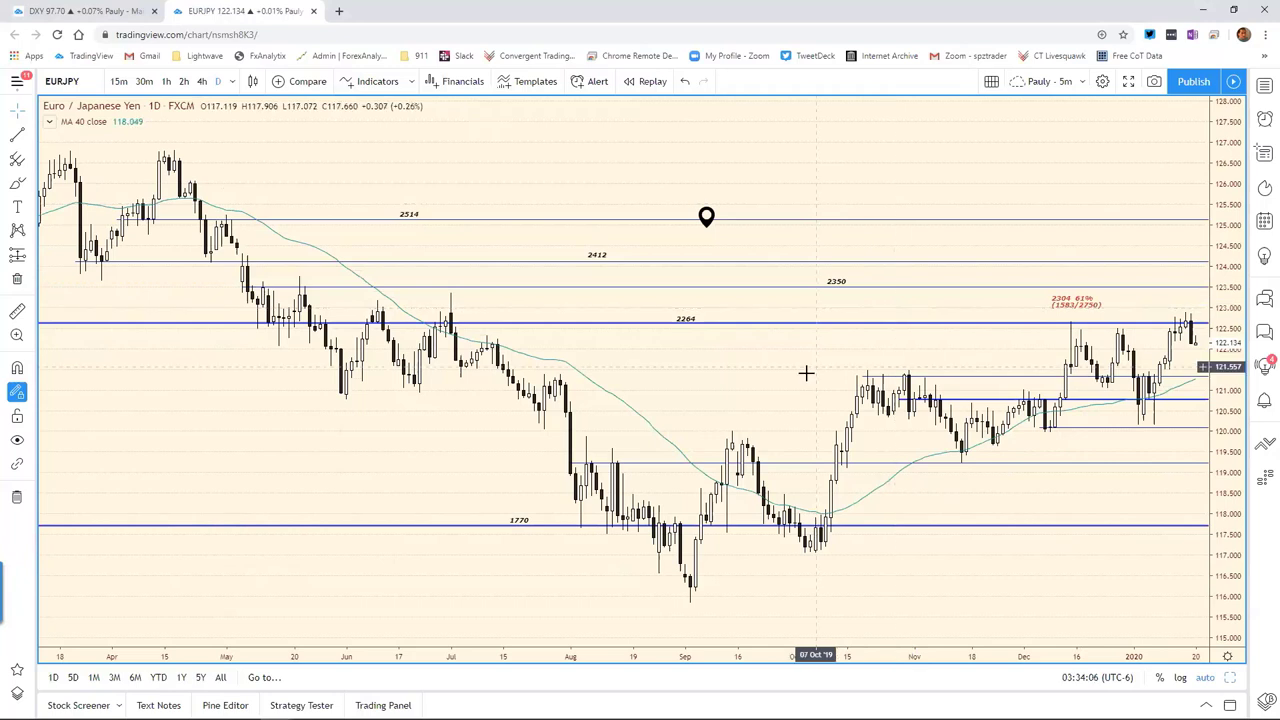
Show the EUR/JPY pin note citing support 2195 and 2135 and resistance 2264
click(707, 230)
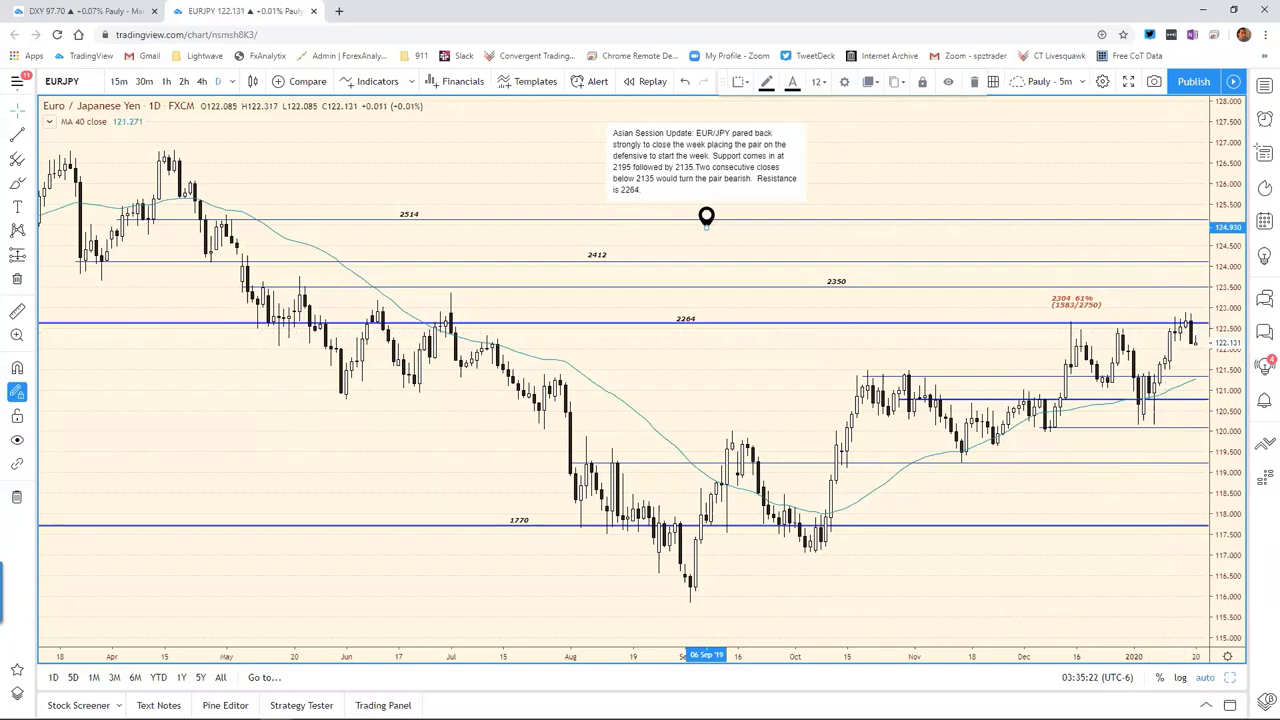
Set the EUR/JPY resistance to 2238 in the spreadsheet
key(alt+Tab)
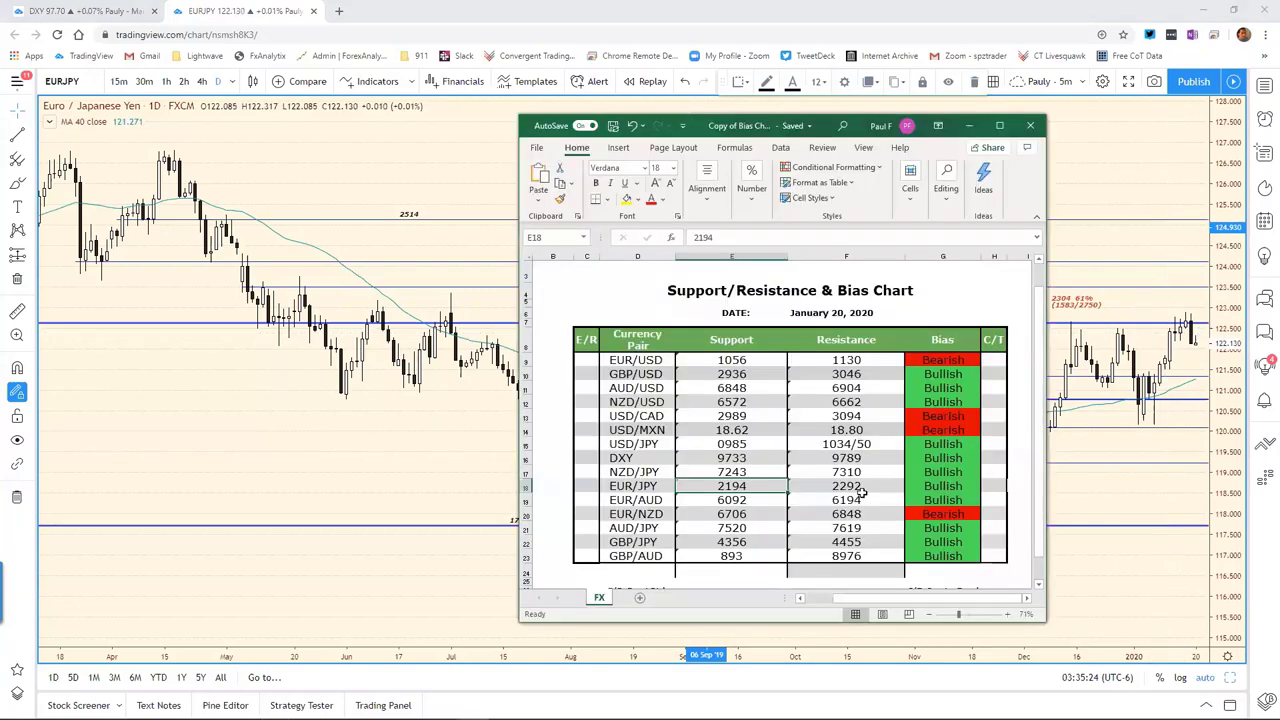
click(860, 492)
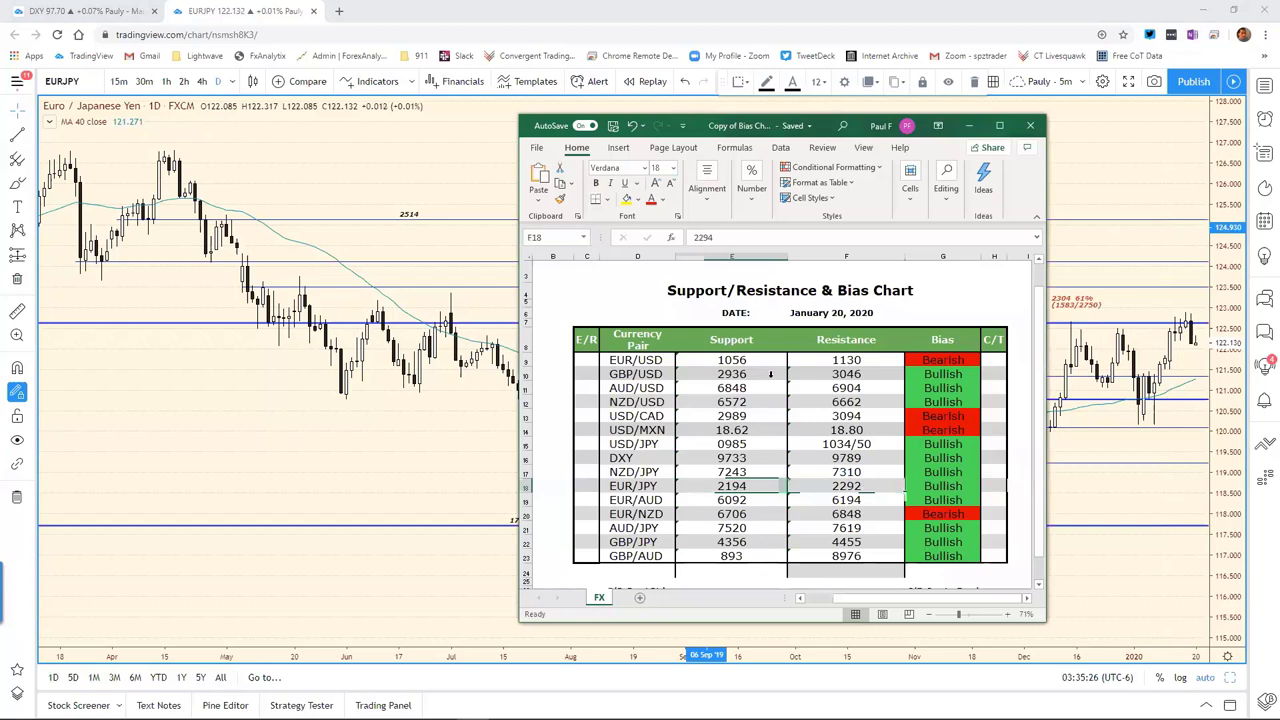
key(F2)
key(BackSpace)
text(2)
key(BackSpace)
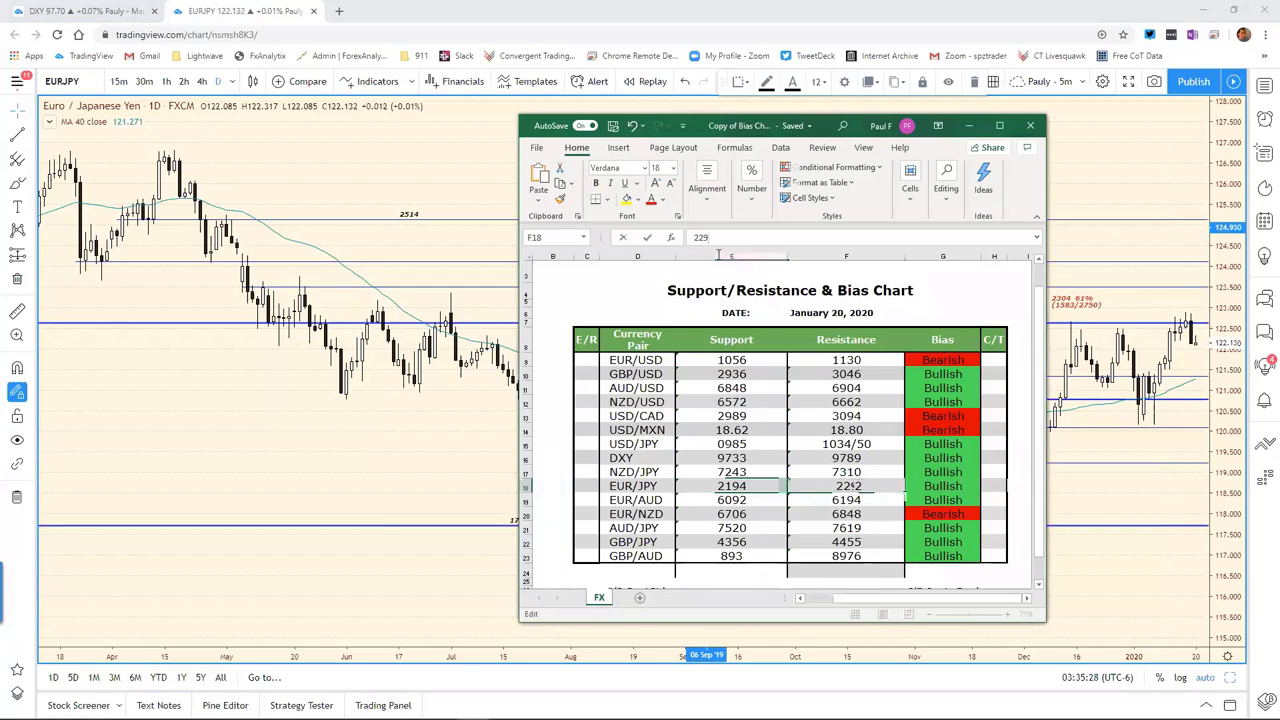
key(BackSpace)
text(38)
key(Return)
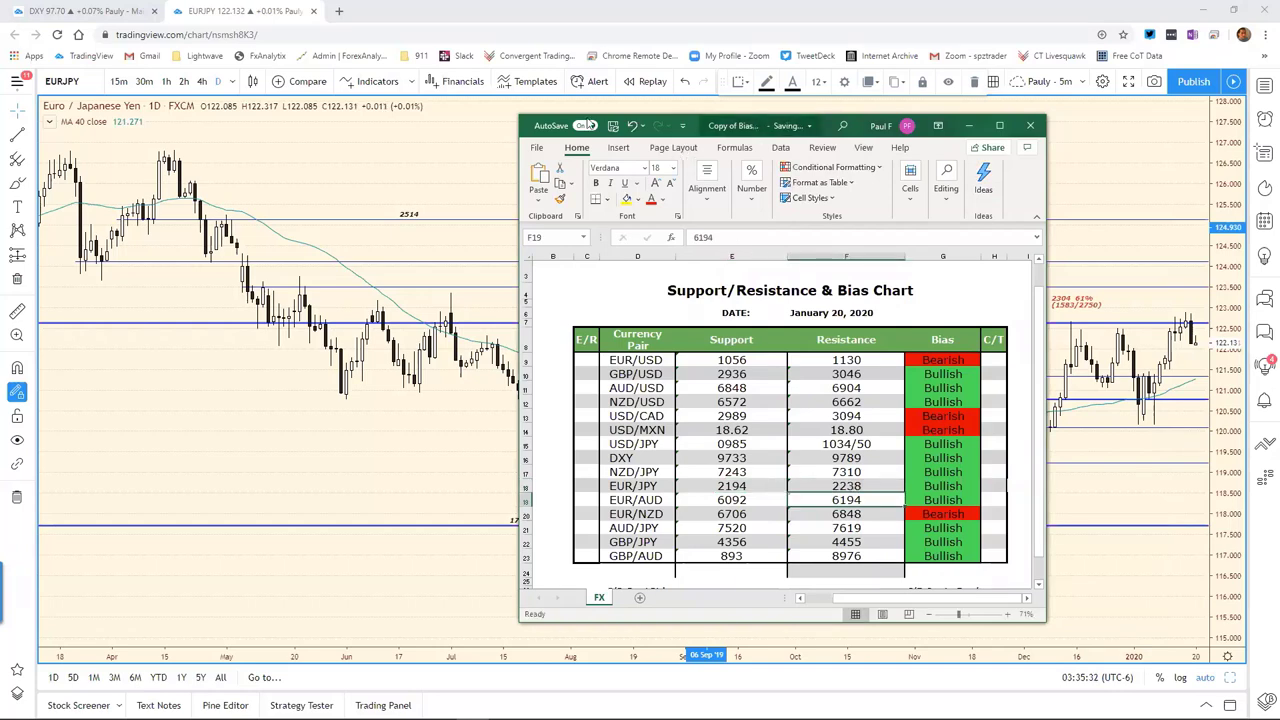
Change the EUR/JPY support from 2194 to 2195, then return to the chart
drag(543, 136, 83, 150)
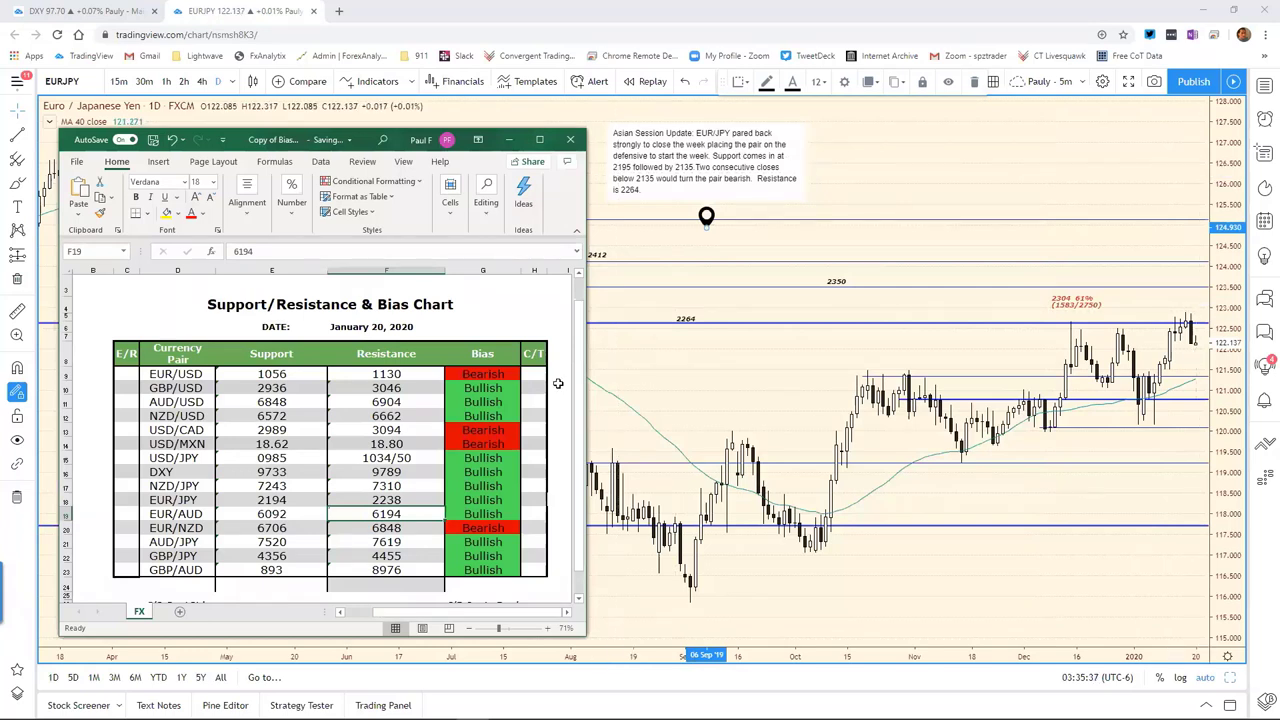
click(275, 500)
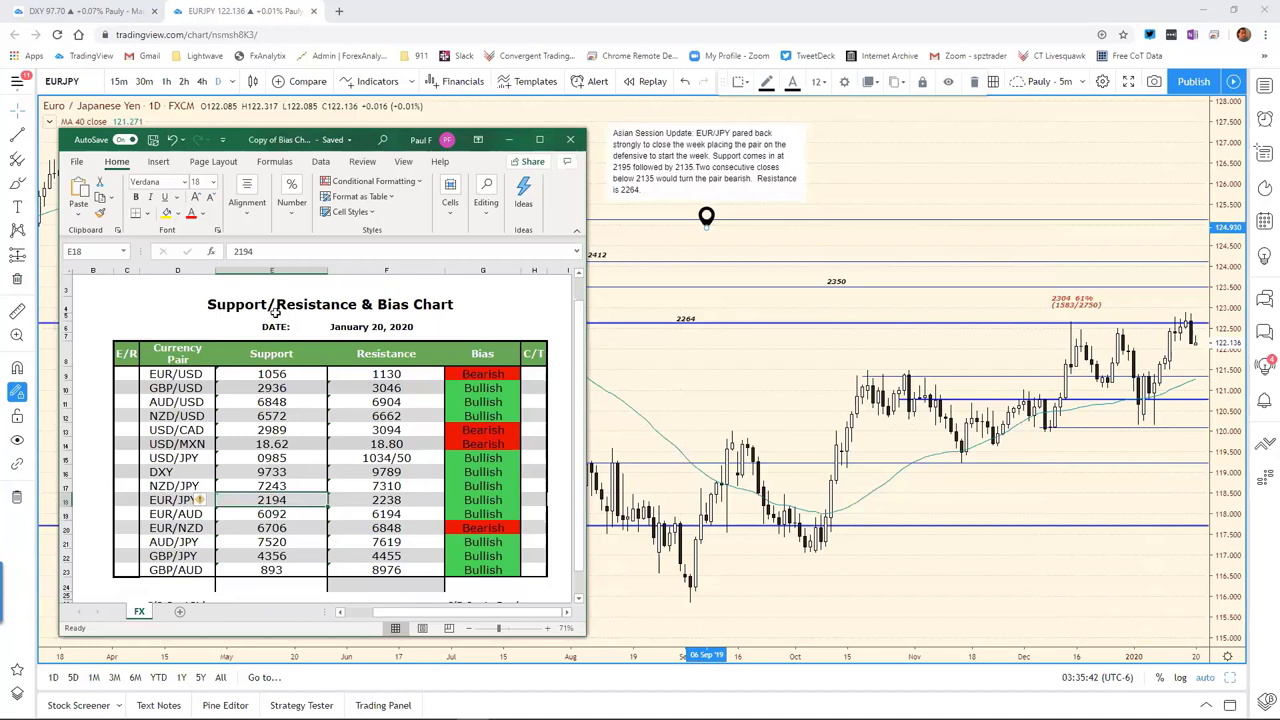
key(F2)
key(BackSpace)
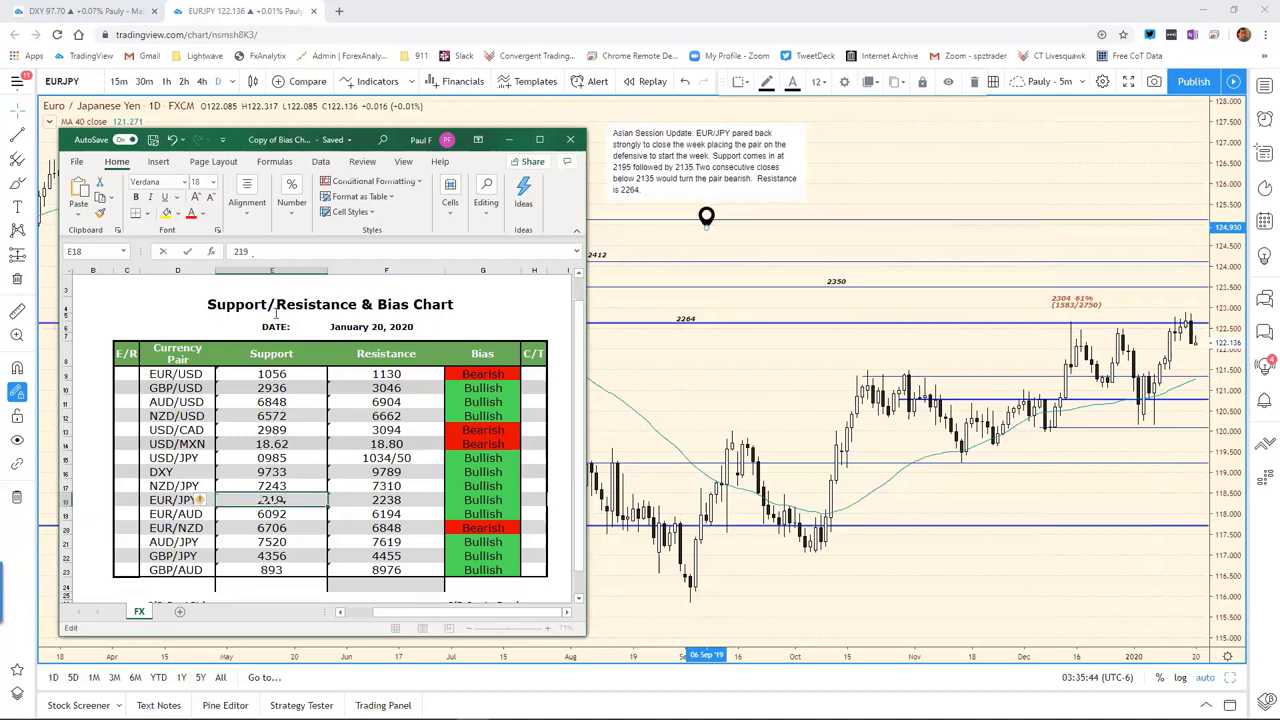
text(5)
key(Return)
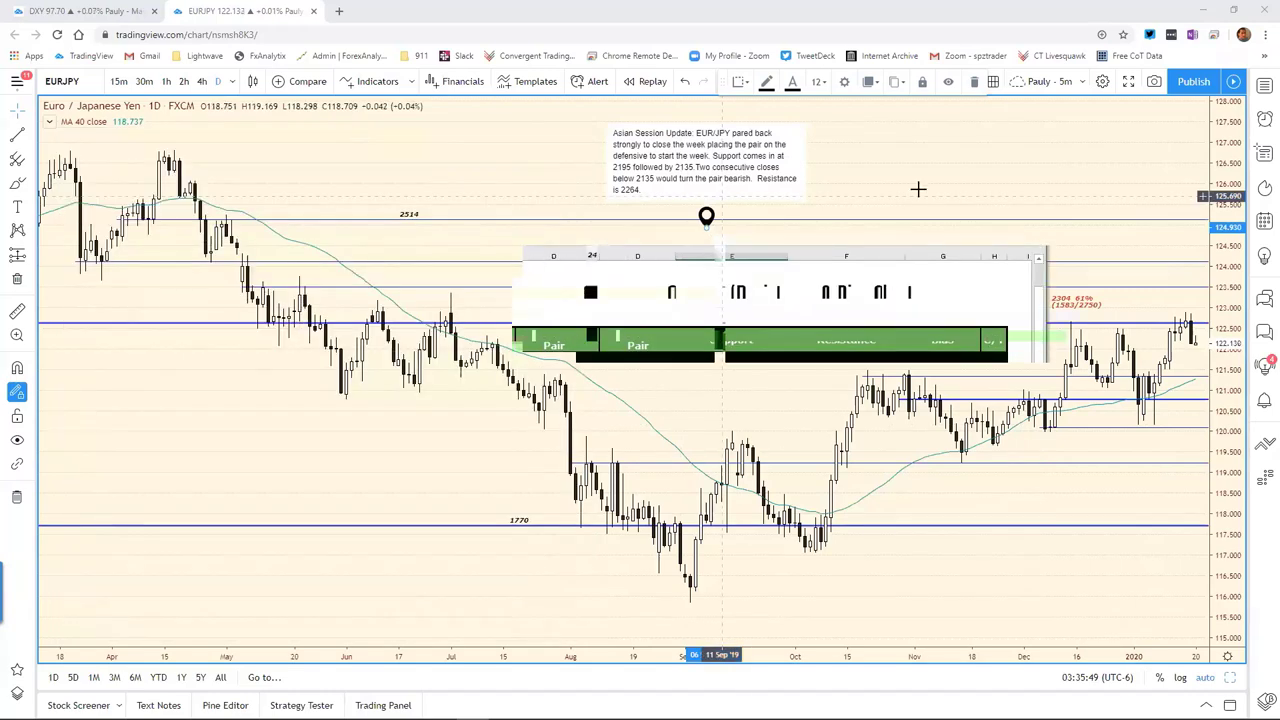
key(Delete)
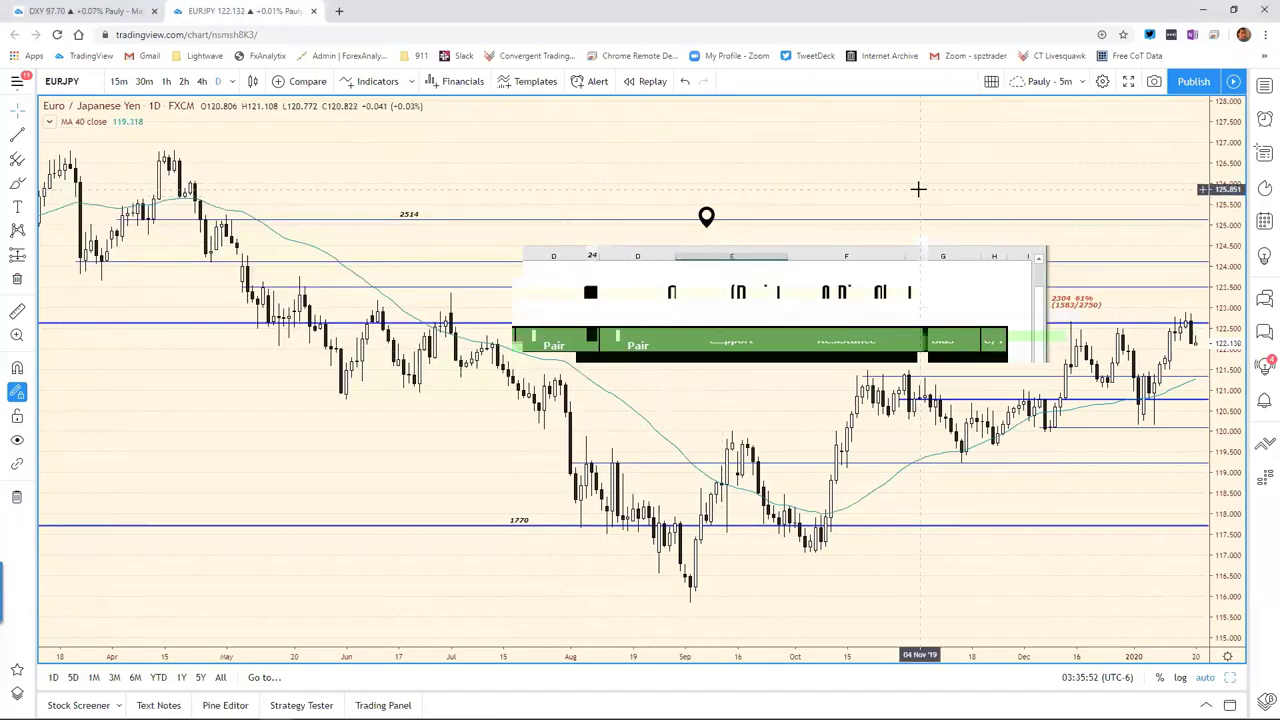
Load the EURAUD chart and open its pin note citing resistance 6175 and support 6103
text(EURA)
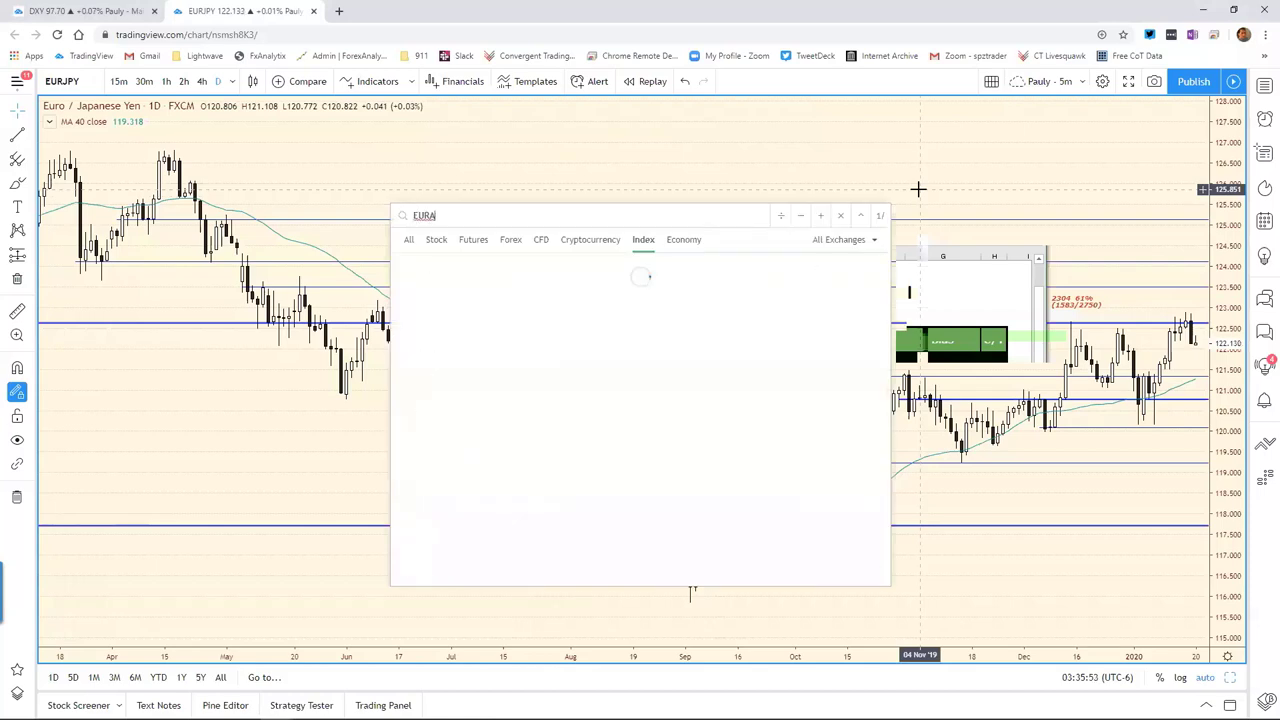
text(UD)
key(Return)
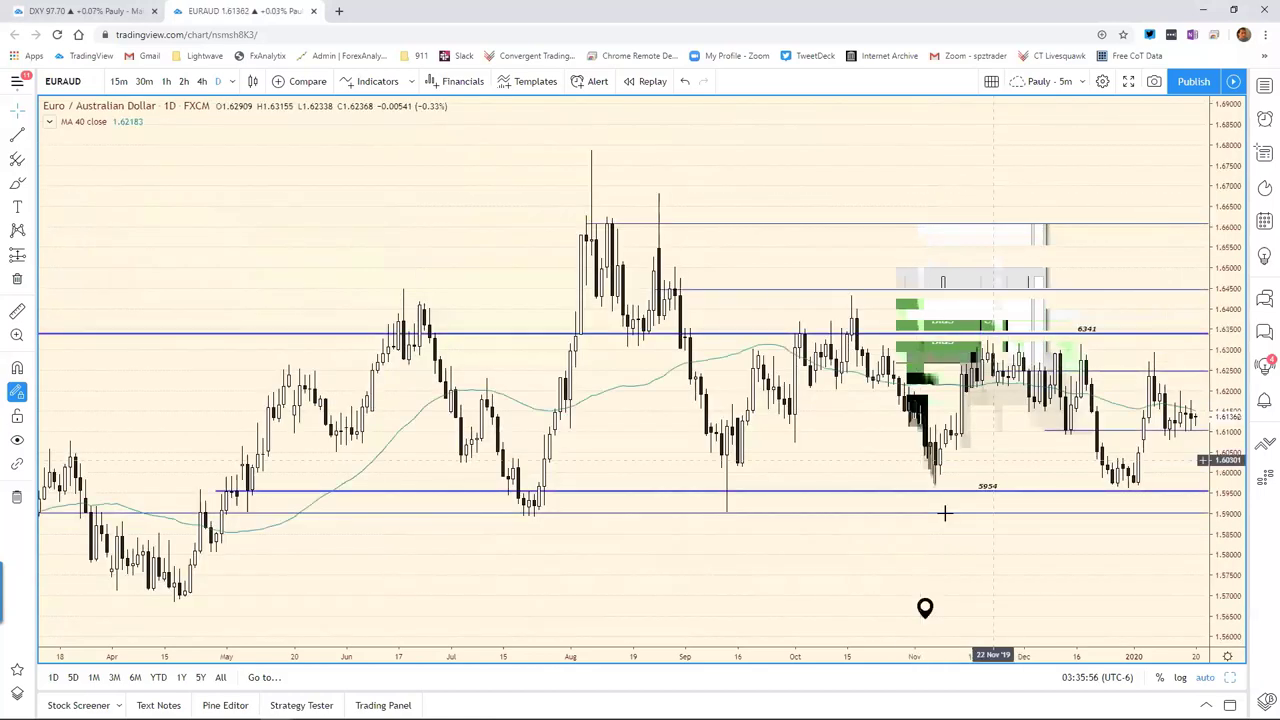
click(912, 620)
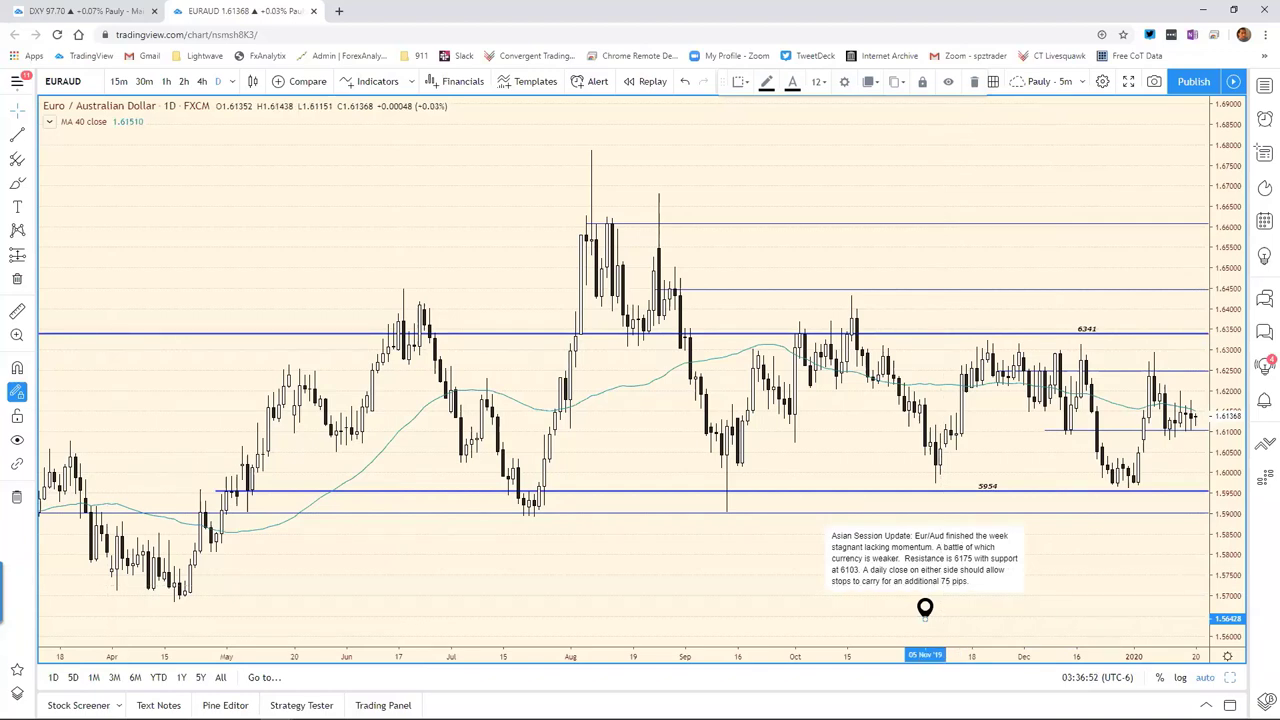
Back in the bias spreadsheet, edit the EUR/AUD resistance value 6194 in cell F19
key(alt+Tab)
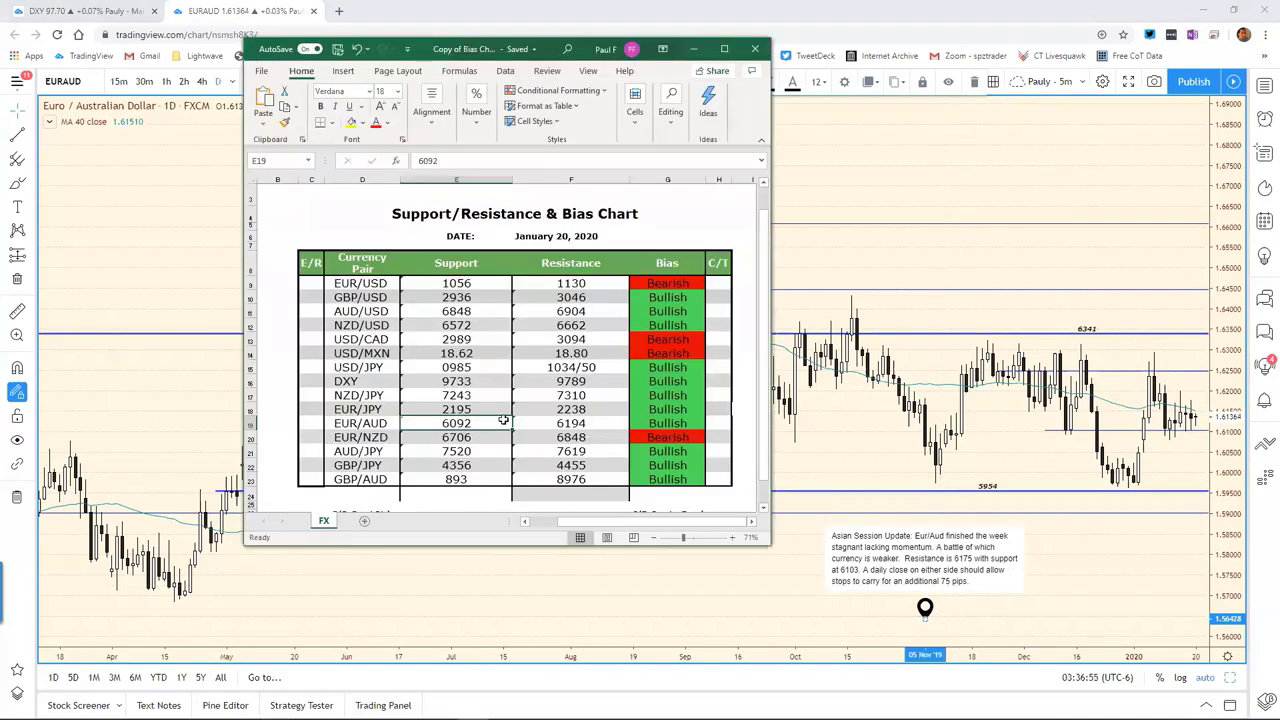
click(558, 425)
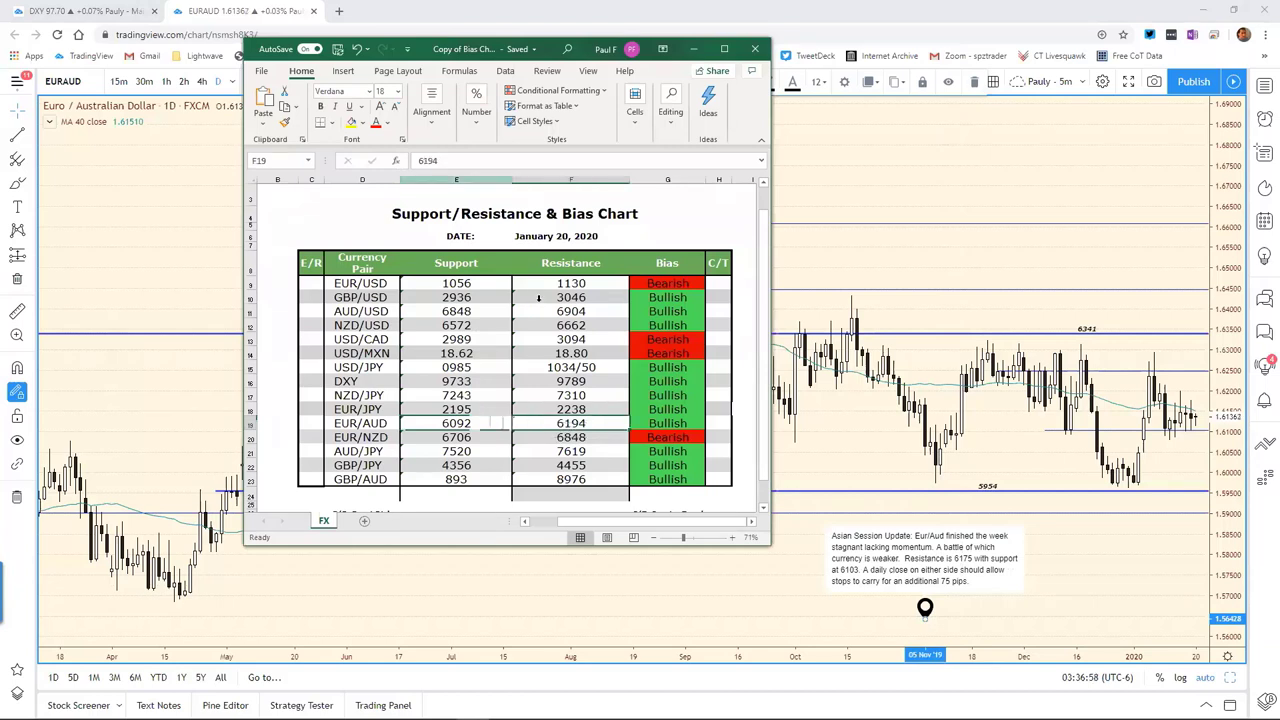
click(480, 161)
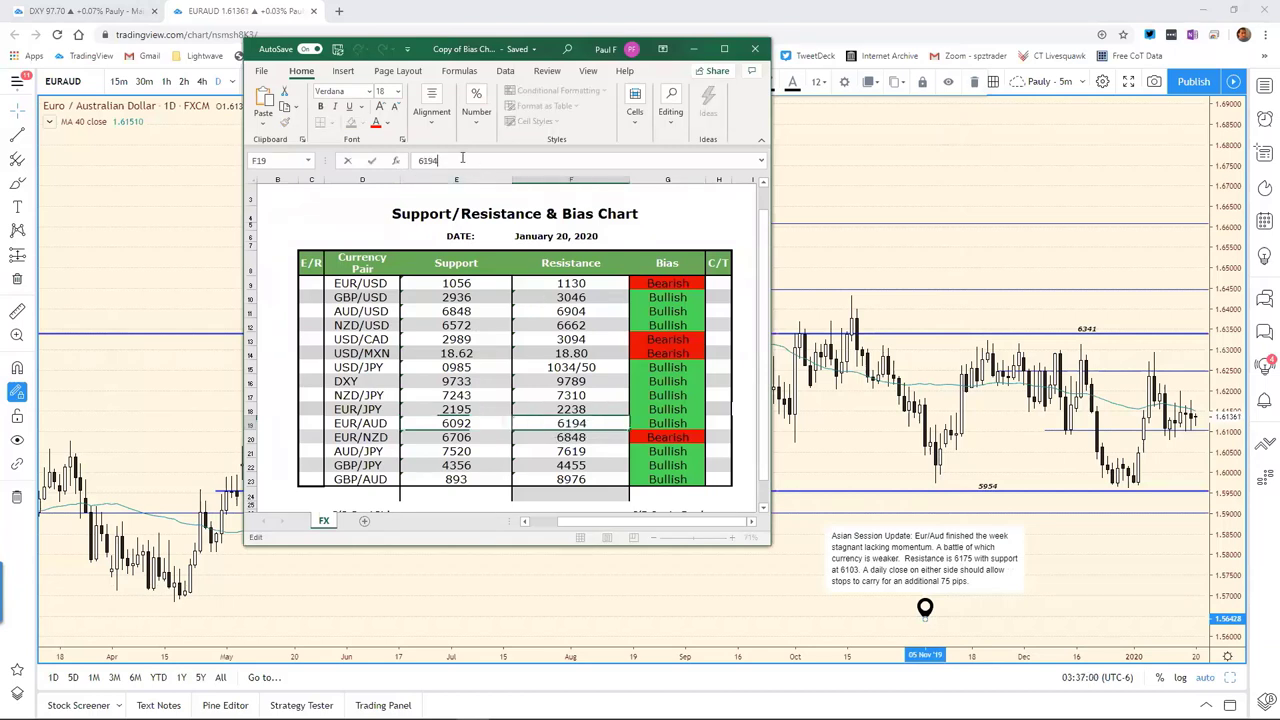
key(BackSpace)
key(BackSpace)
key(Escape)
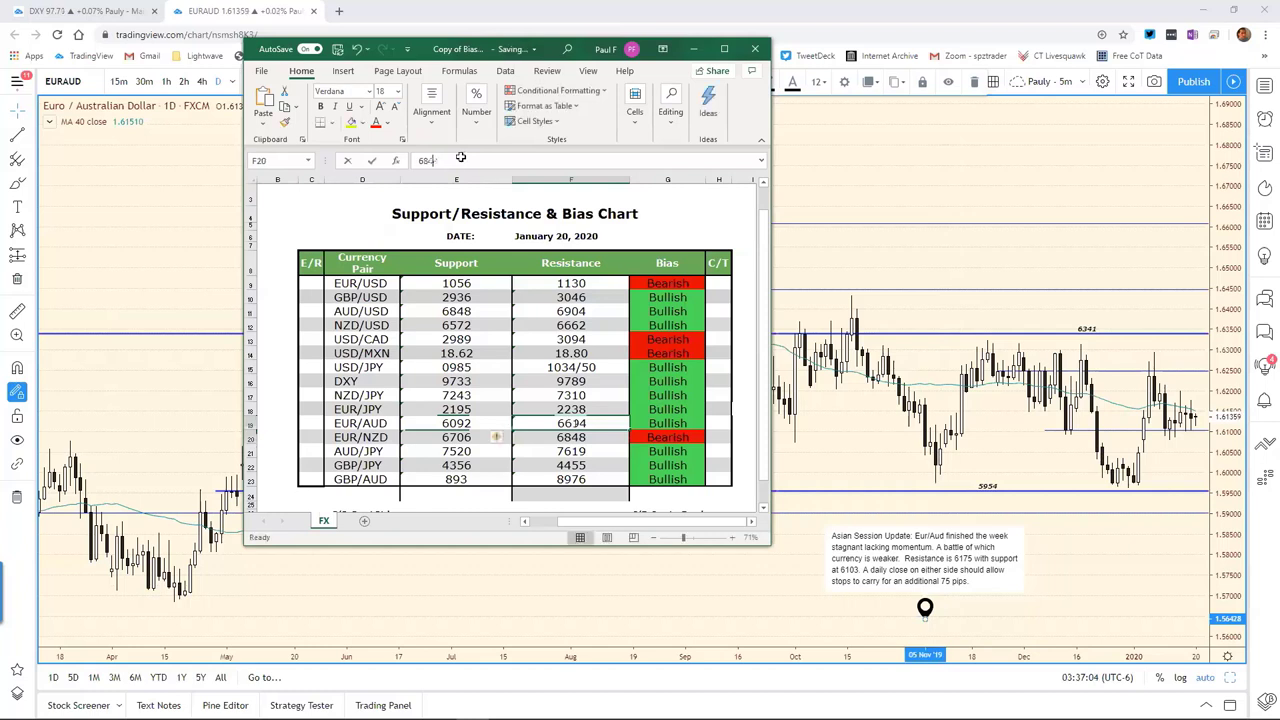
Set the EUR/AUD support in E19 to 6103 and move Excel aside to show the chart
click(446, 423)
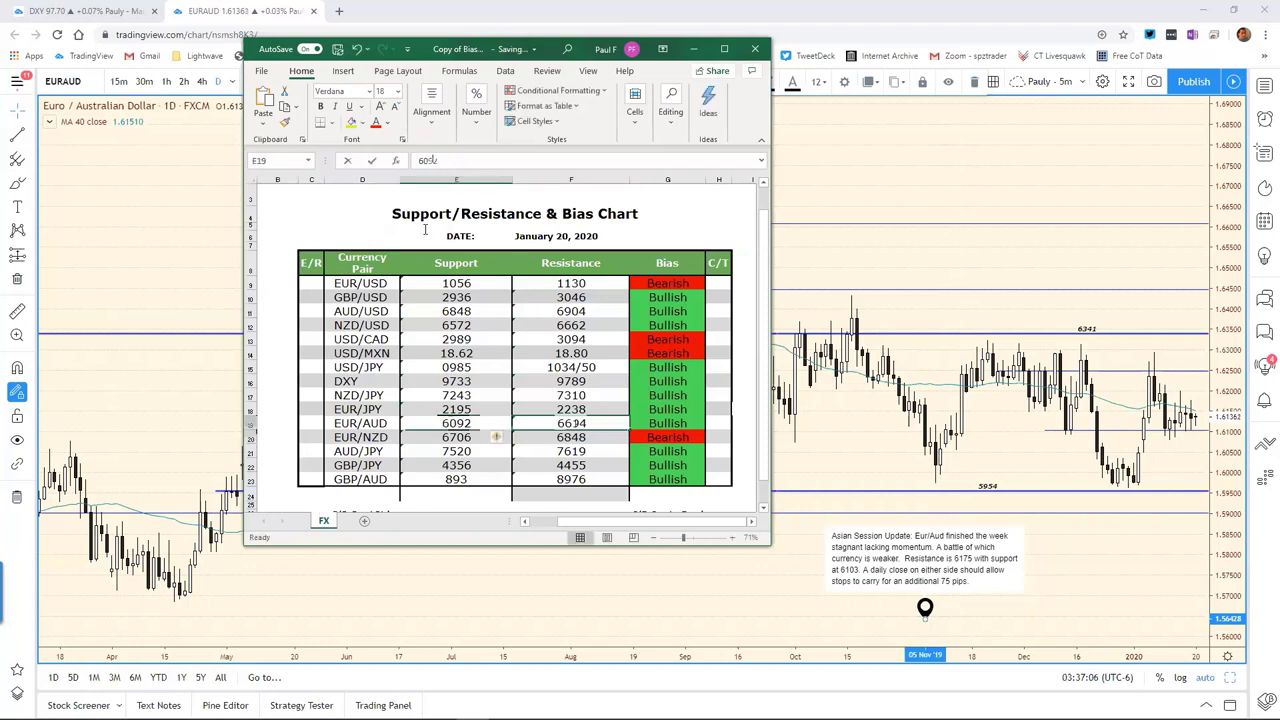
key(F2)
text(6103)
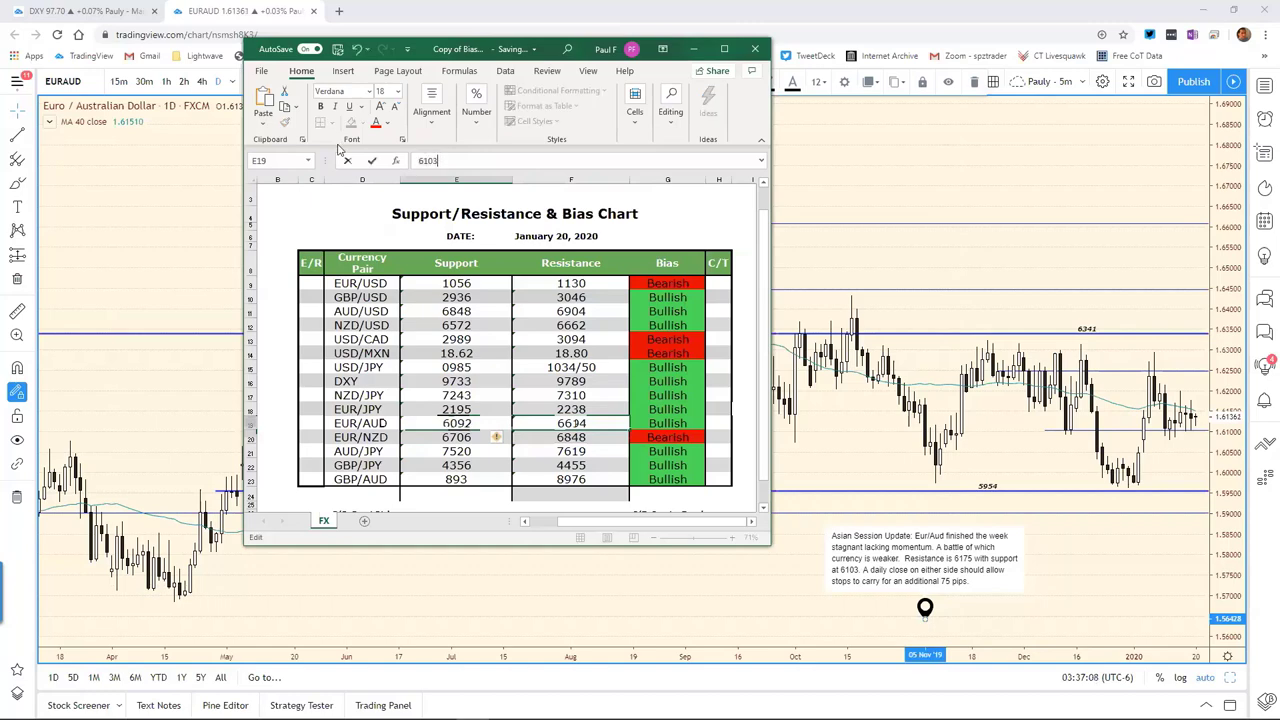
key(Return)
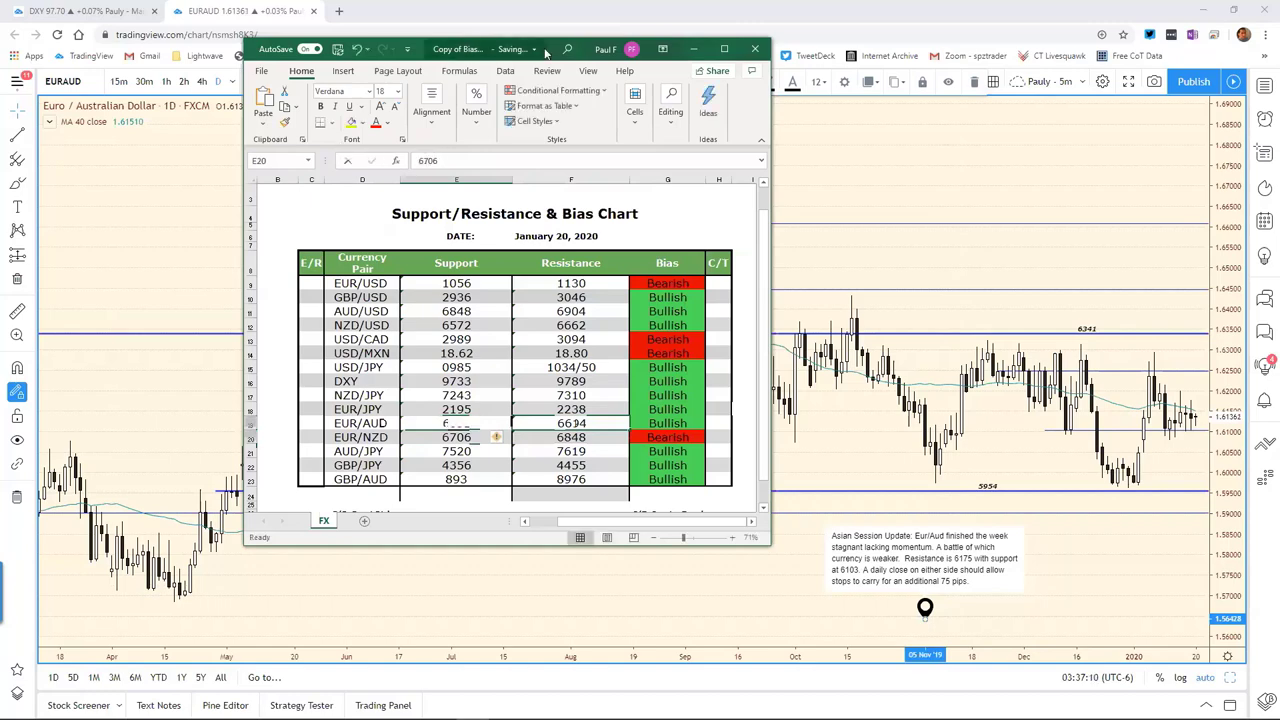
drag(548, 52, 0, 105)
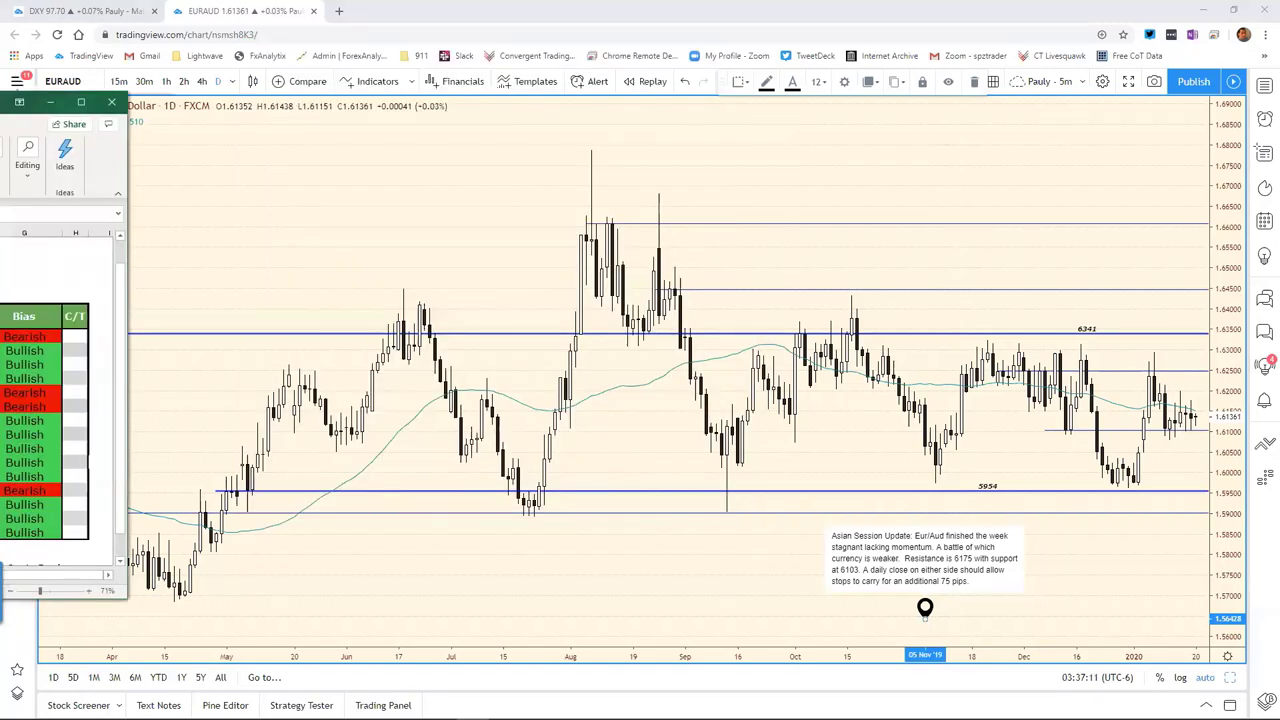
Switch the TradingView chart to the EURNZD symbol
click(805, 155)
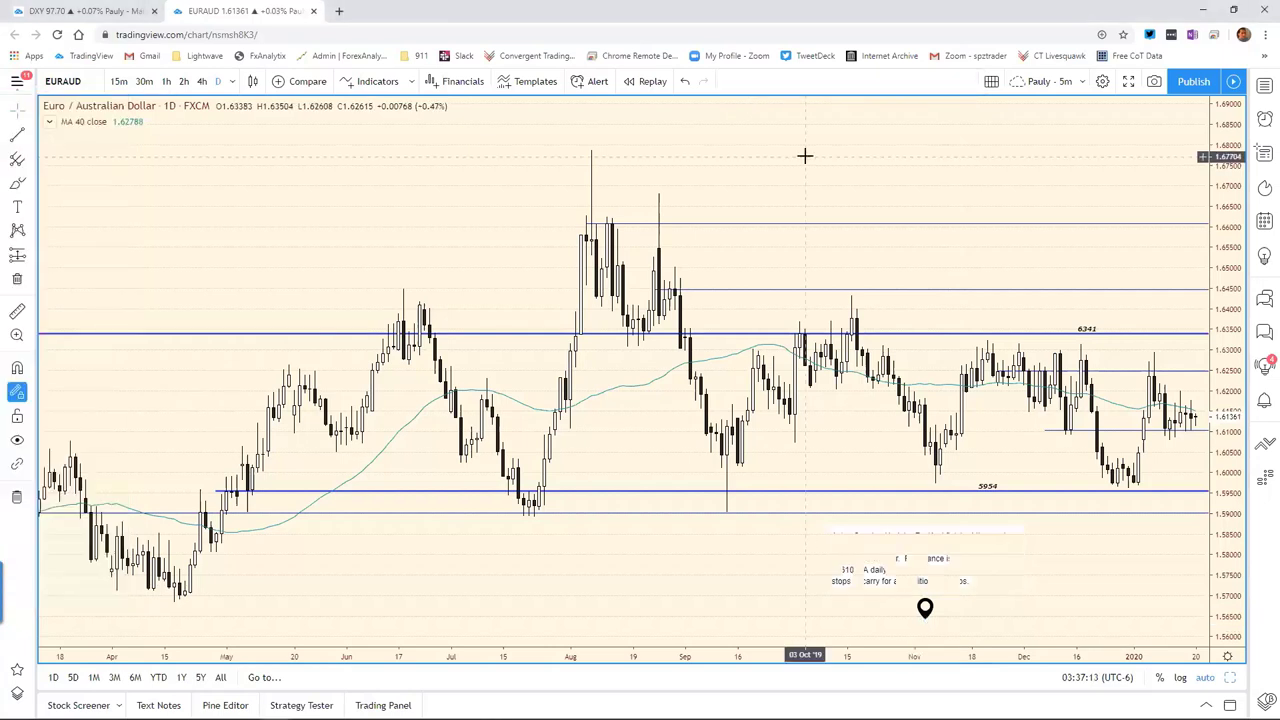
text(EURZ)
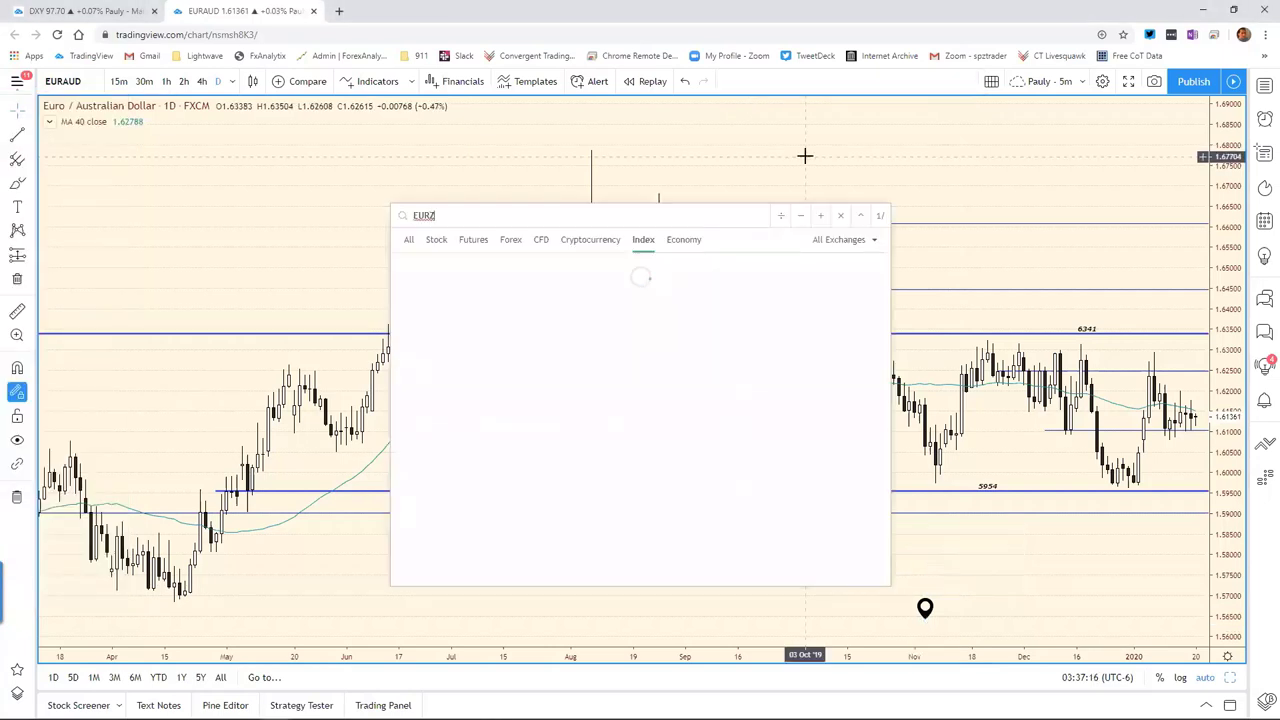
key(BackSpace)
text(NZD)
key(Return)
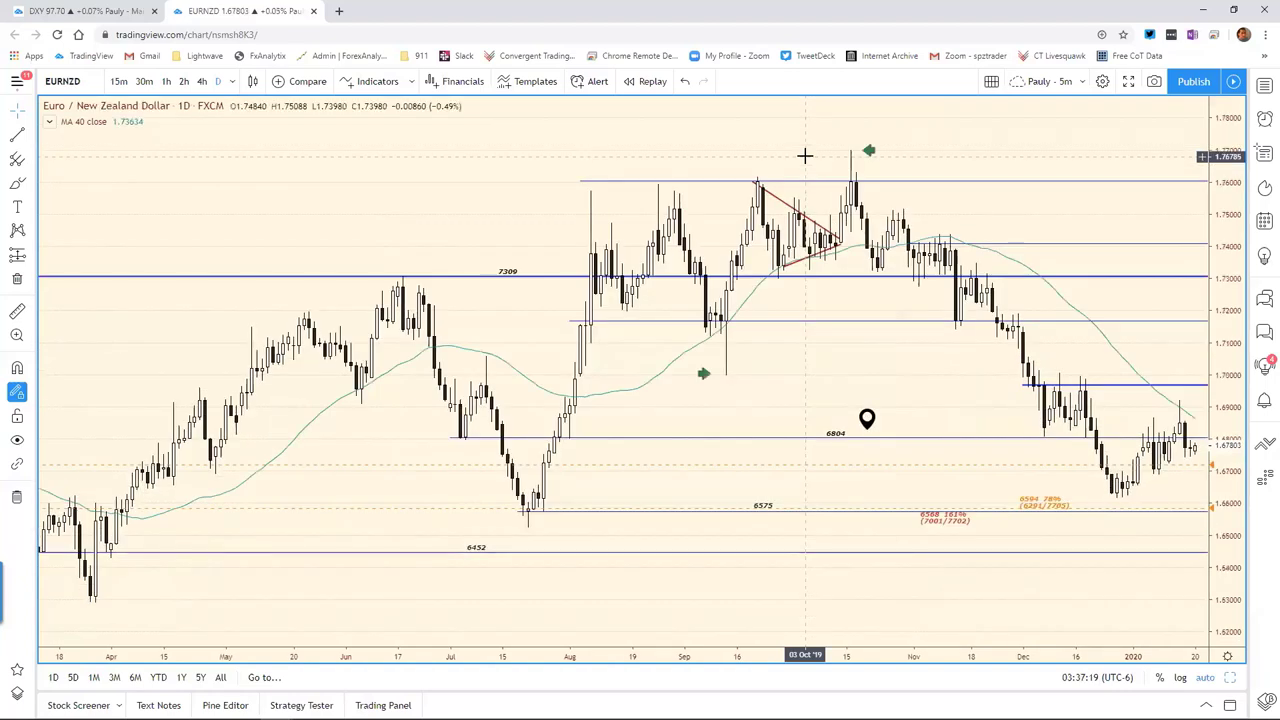
Display the EUR/NZD session update note, then return to the bias spreadsheet
click(868, 418)
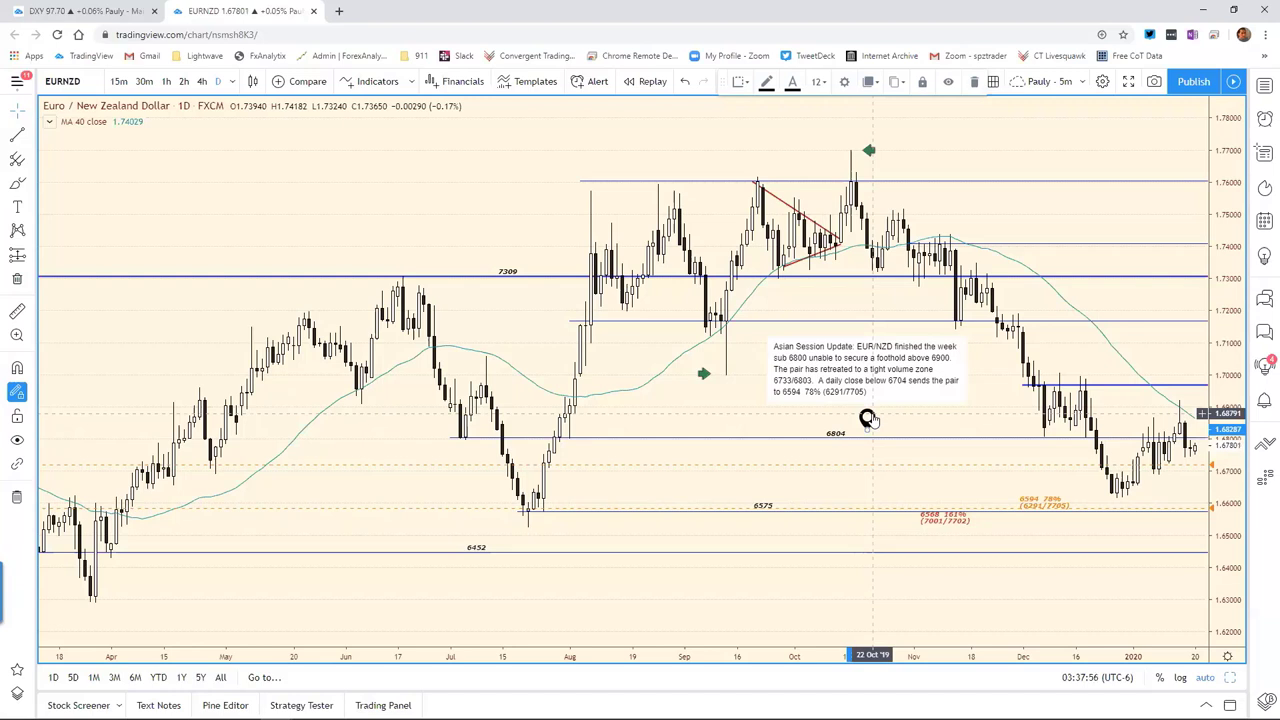
click(868, 418)
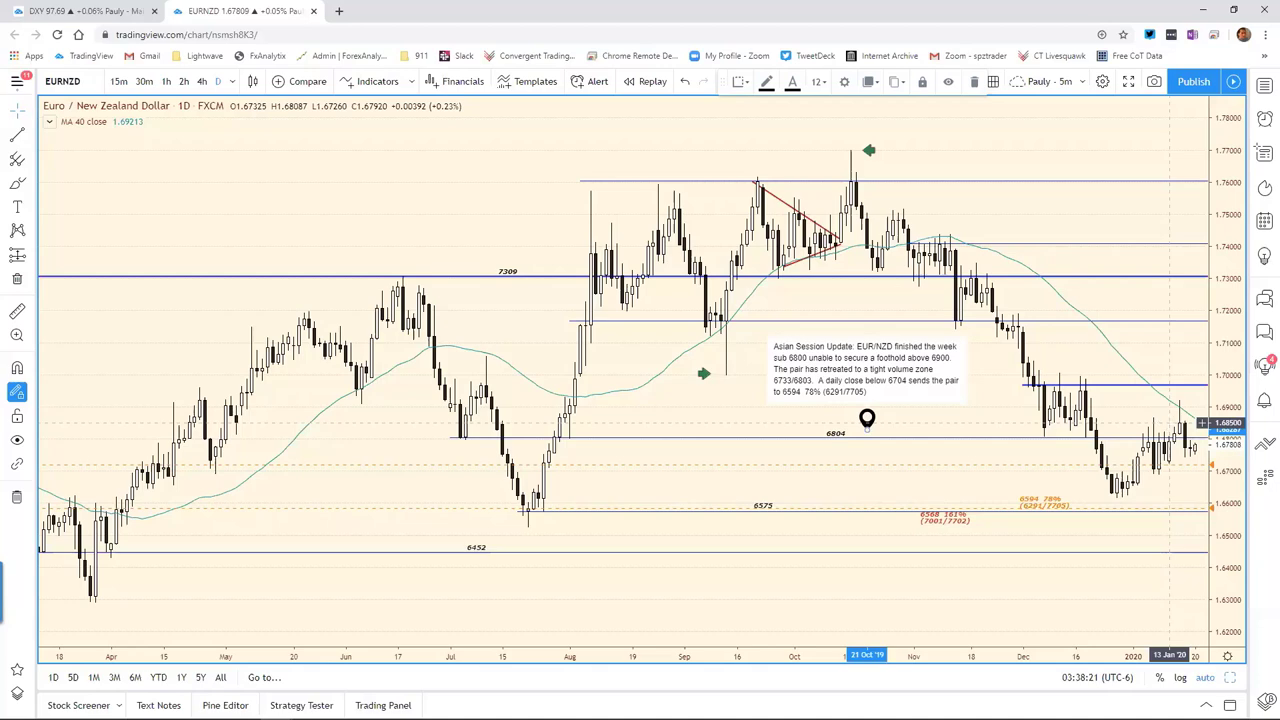
key(alt+Tab)
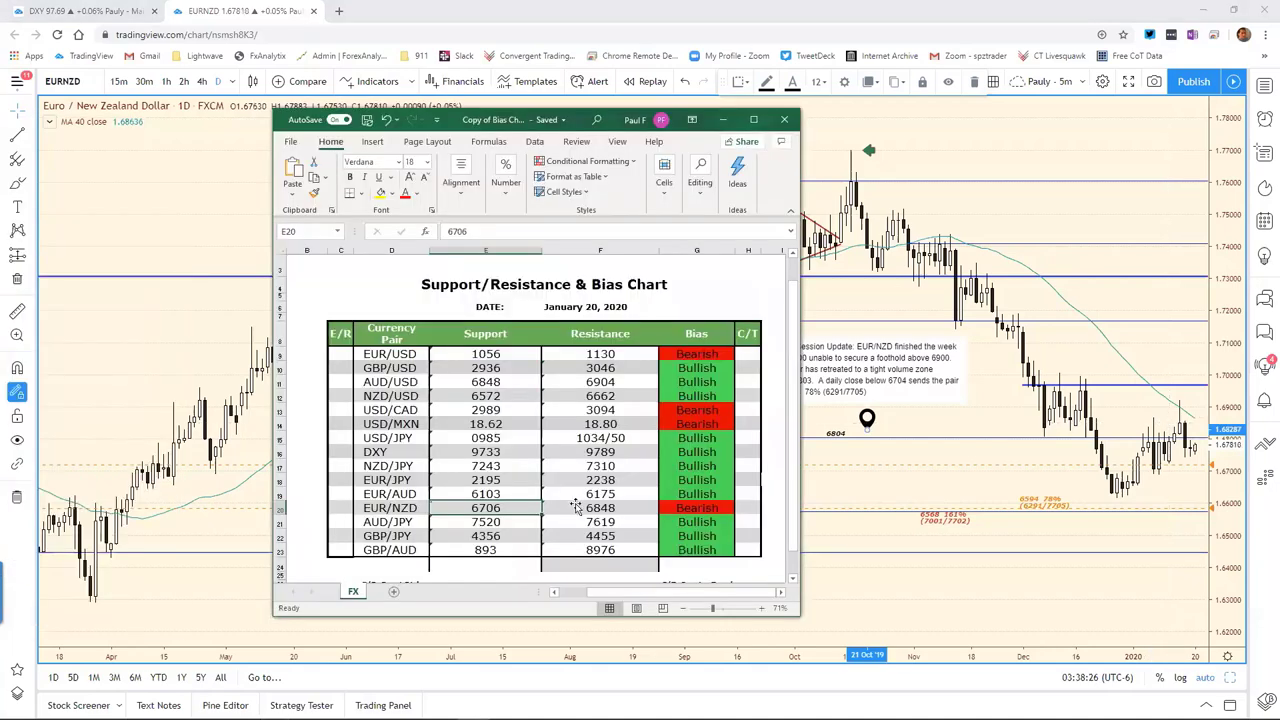
Change the EUR/NZD resistance in F20 from 6848 to 6850, moving the spreadsheet aside
click(622, 505)
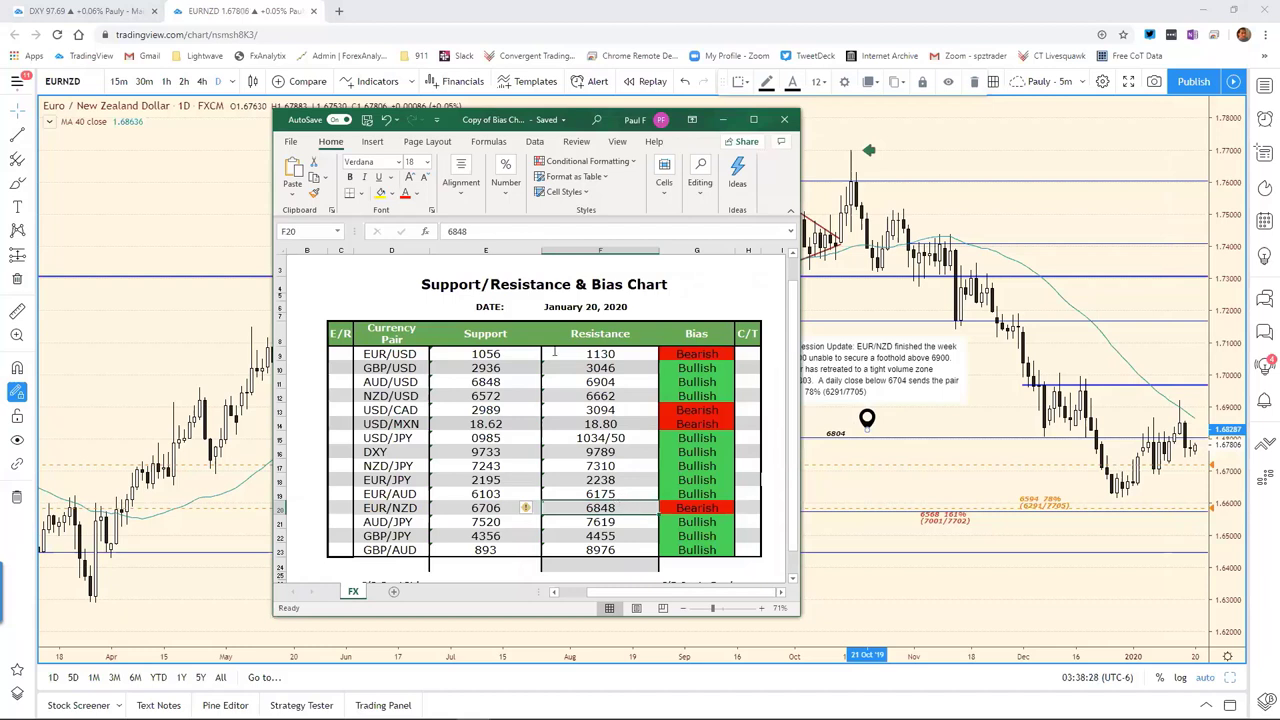
click(449, 231)
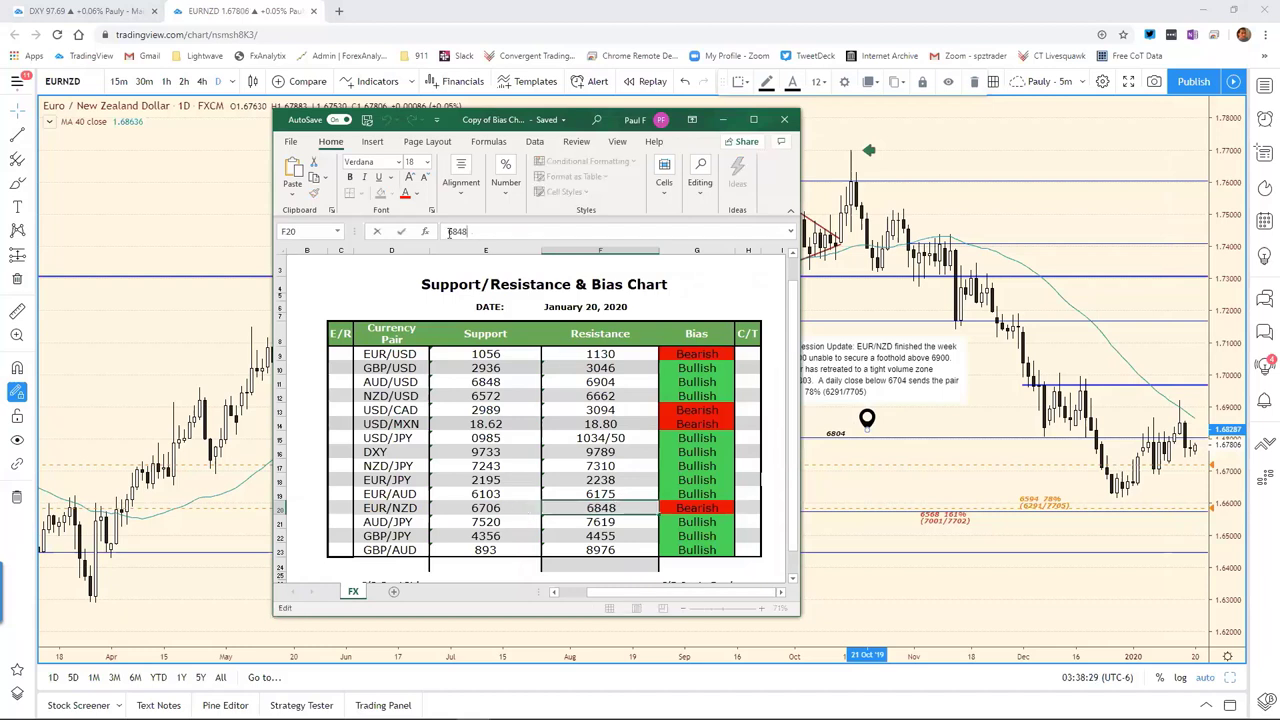
key(BackSpace)
key(BackSpace)
text(50)
key(Return)
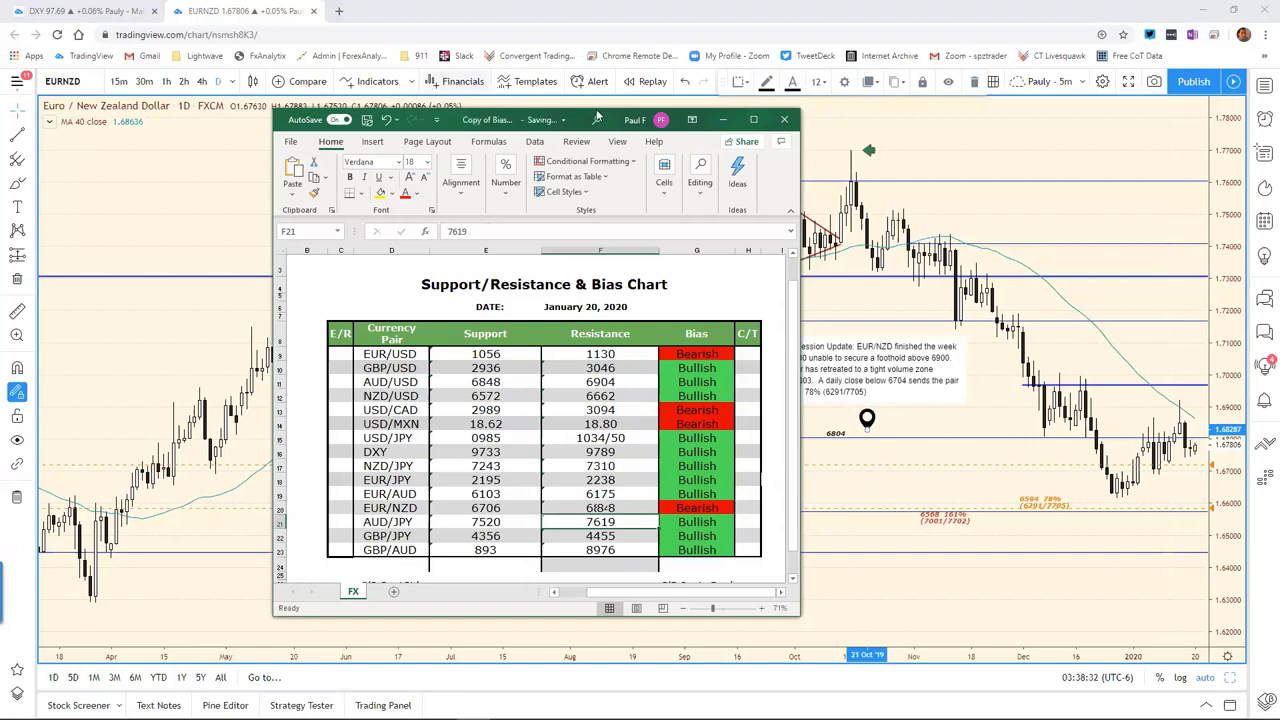
drag(483, 119, 372, 98)
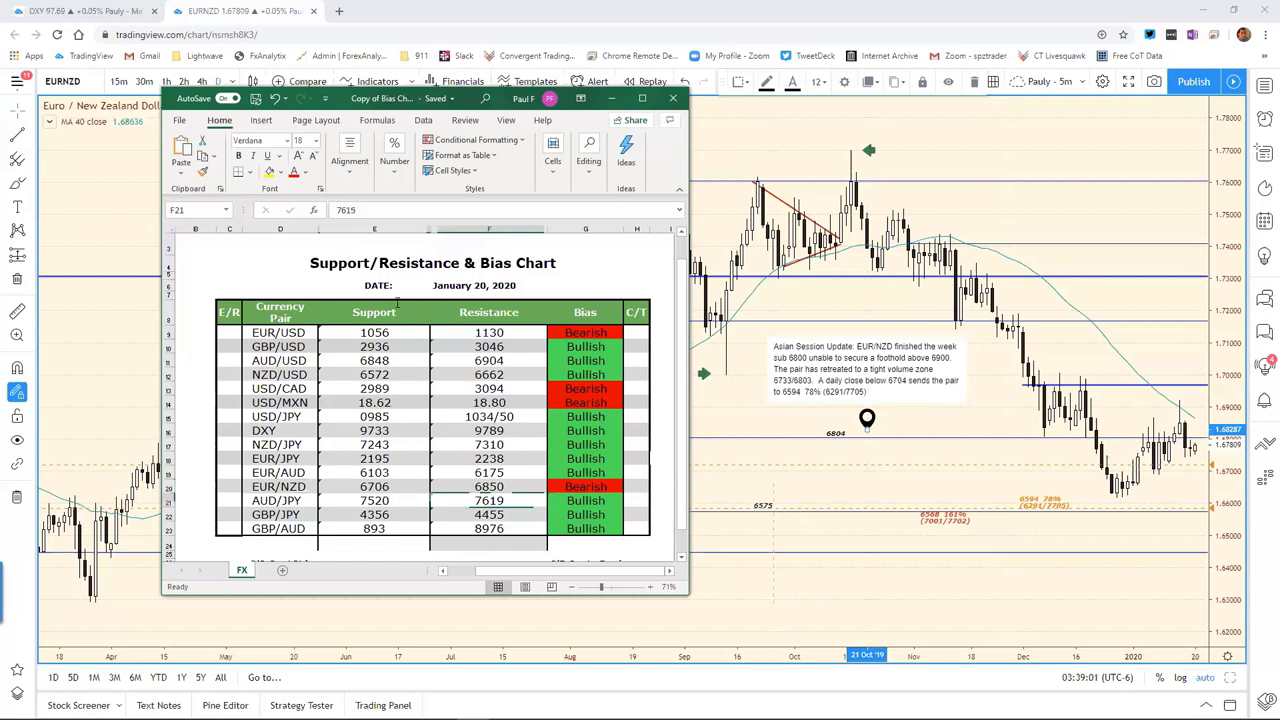
Set the EUR/NZD support in E20 to 6704
click(357, 210)
click(357, 210)
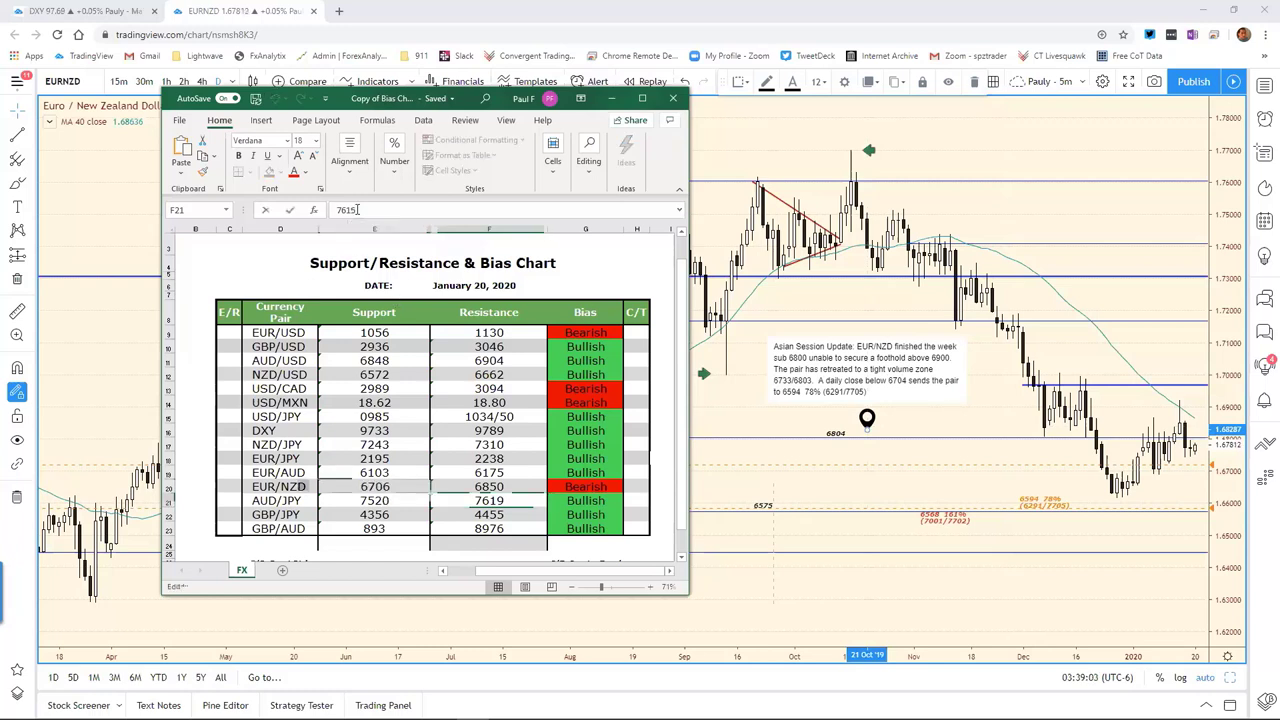
key(BackSpace)
text(4)
key(Return)
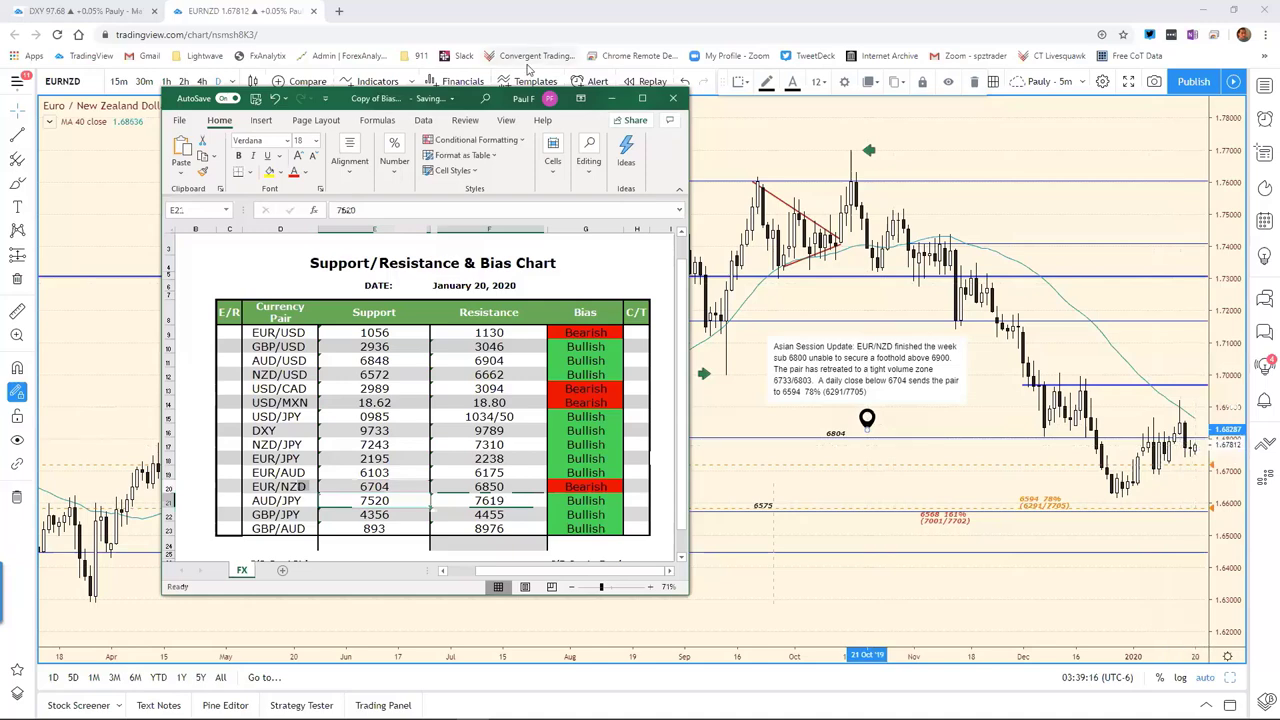
Load the AUDJPY chart and show its note citing resistance 7619 and support 7550
click(611, 98)
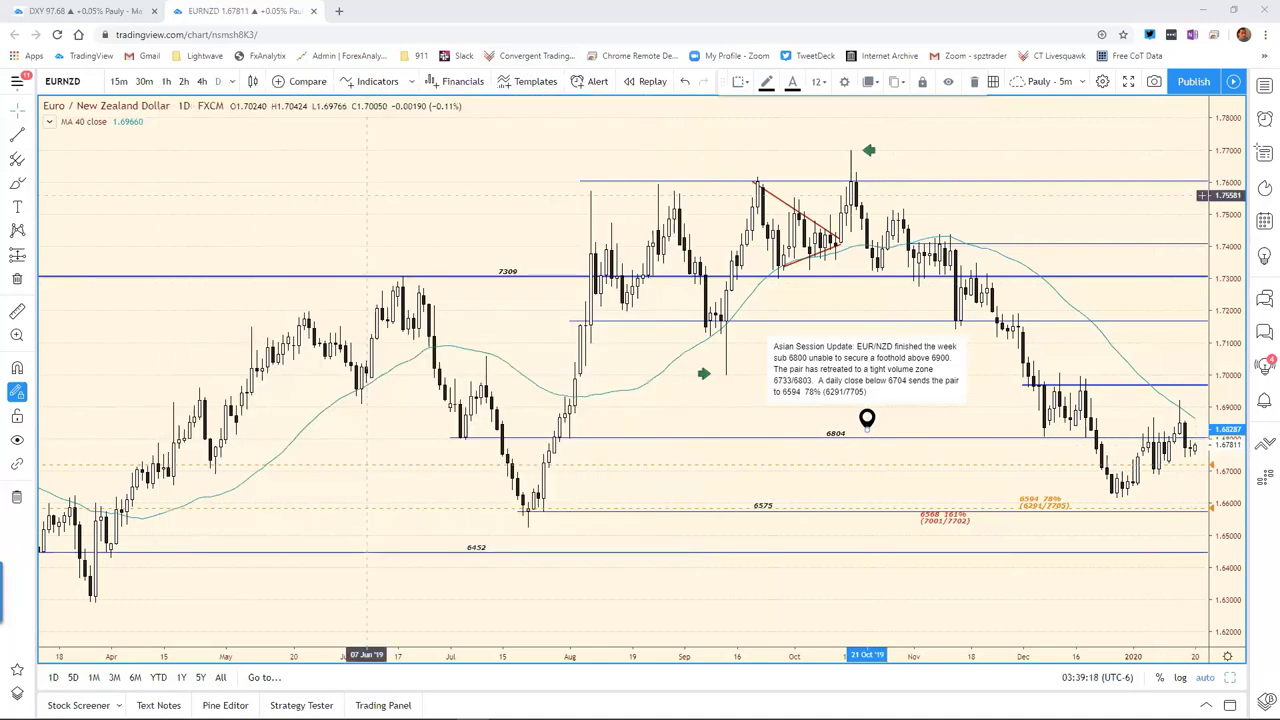
text(AU)
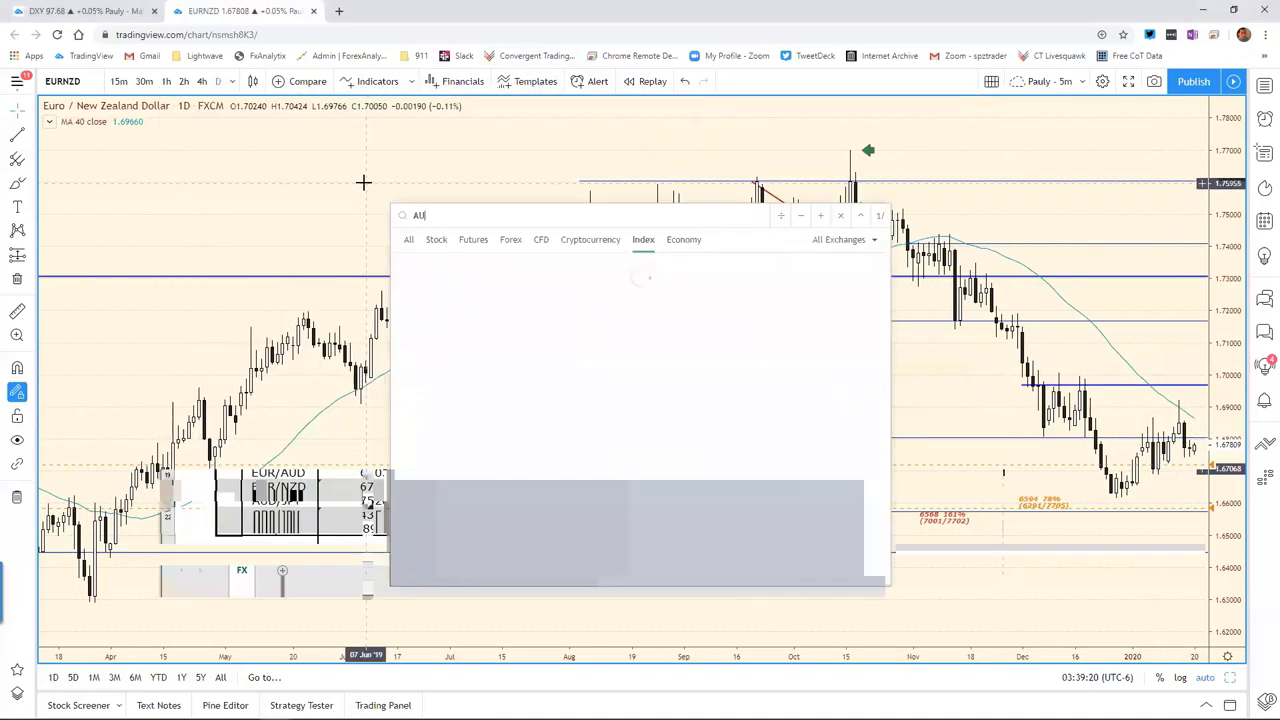
text(DJPY)
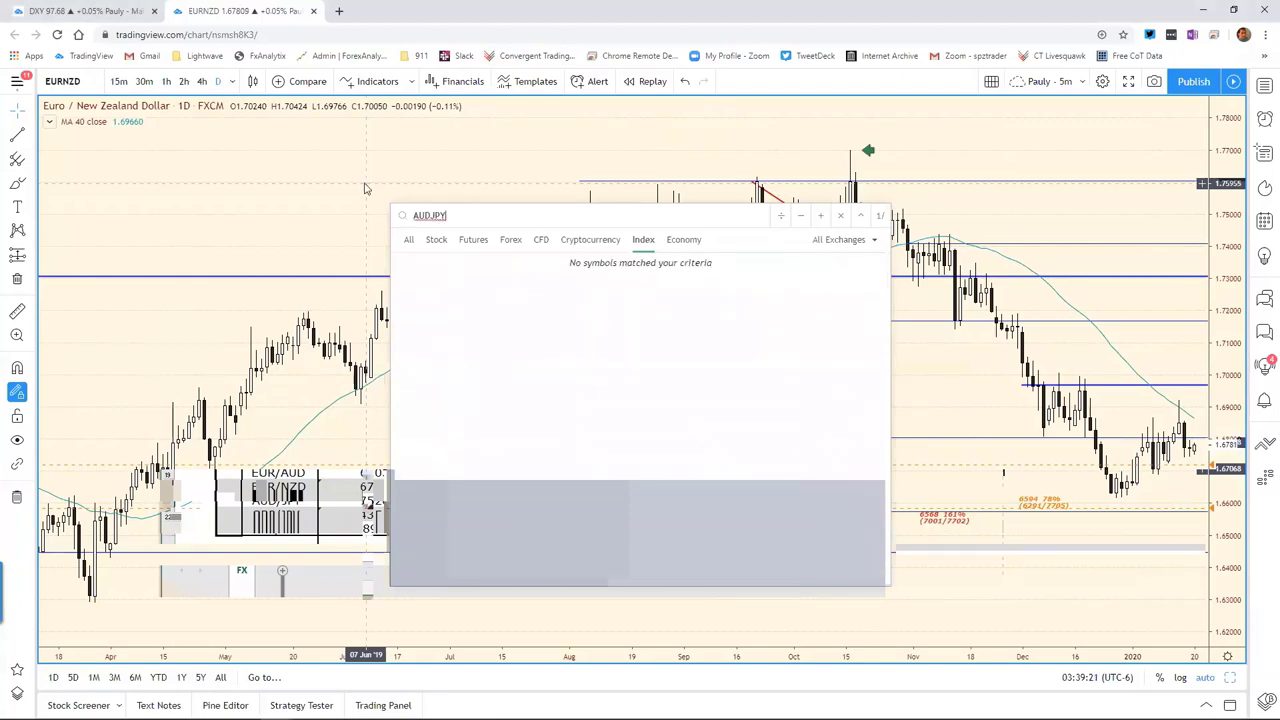
key(Return)
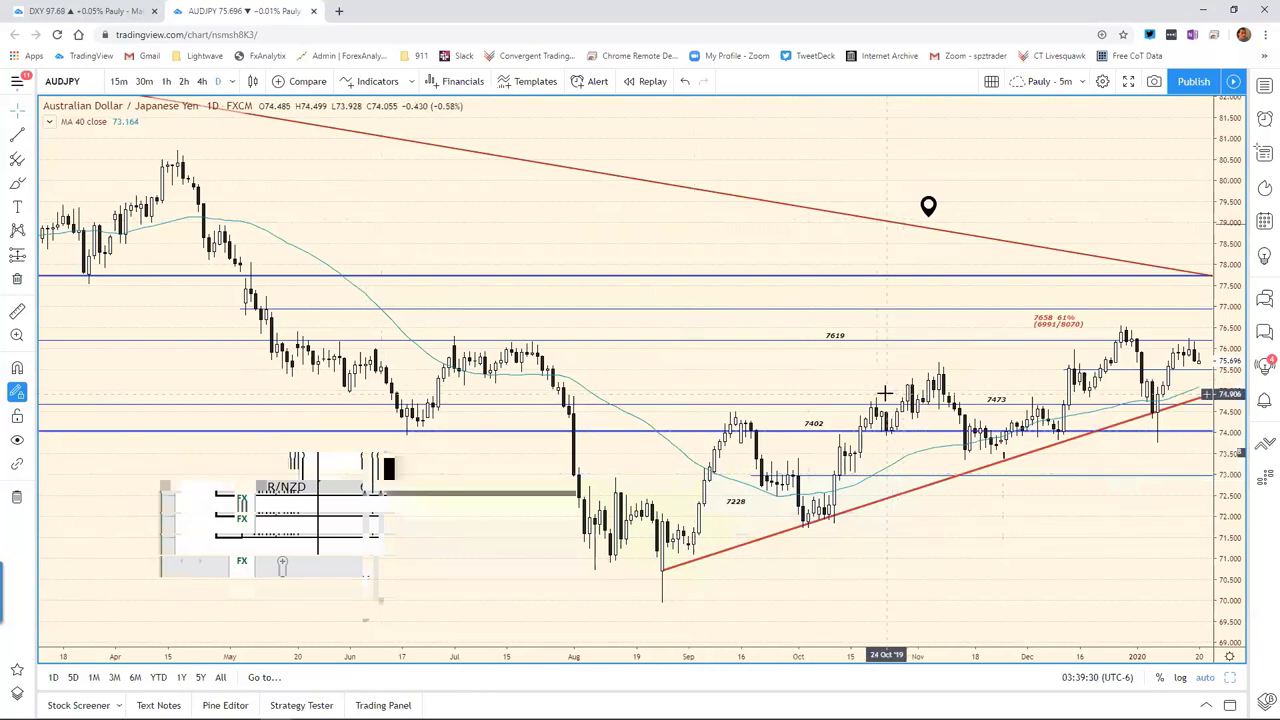
click(934, 206)
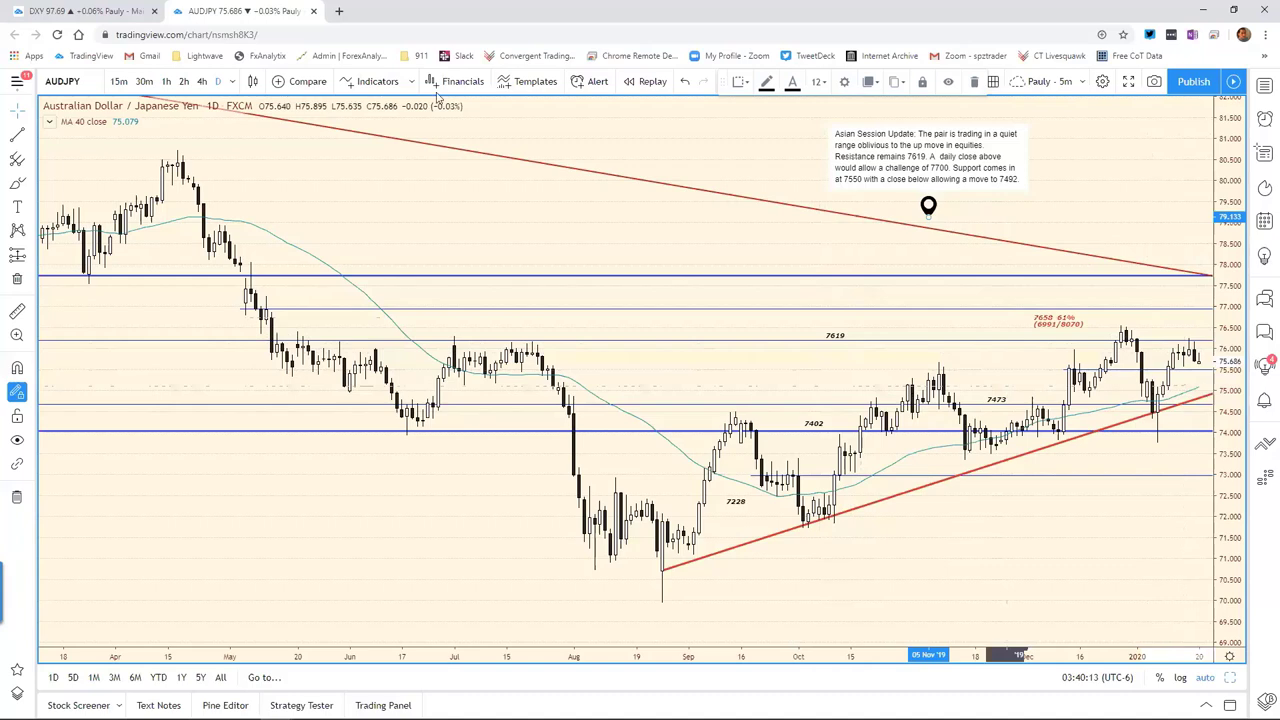
key(alt+Tab)
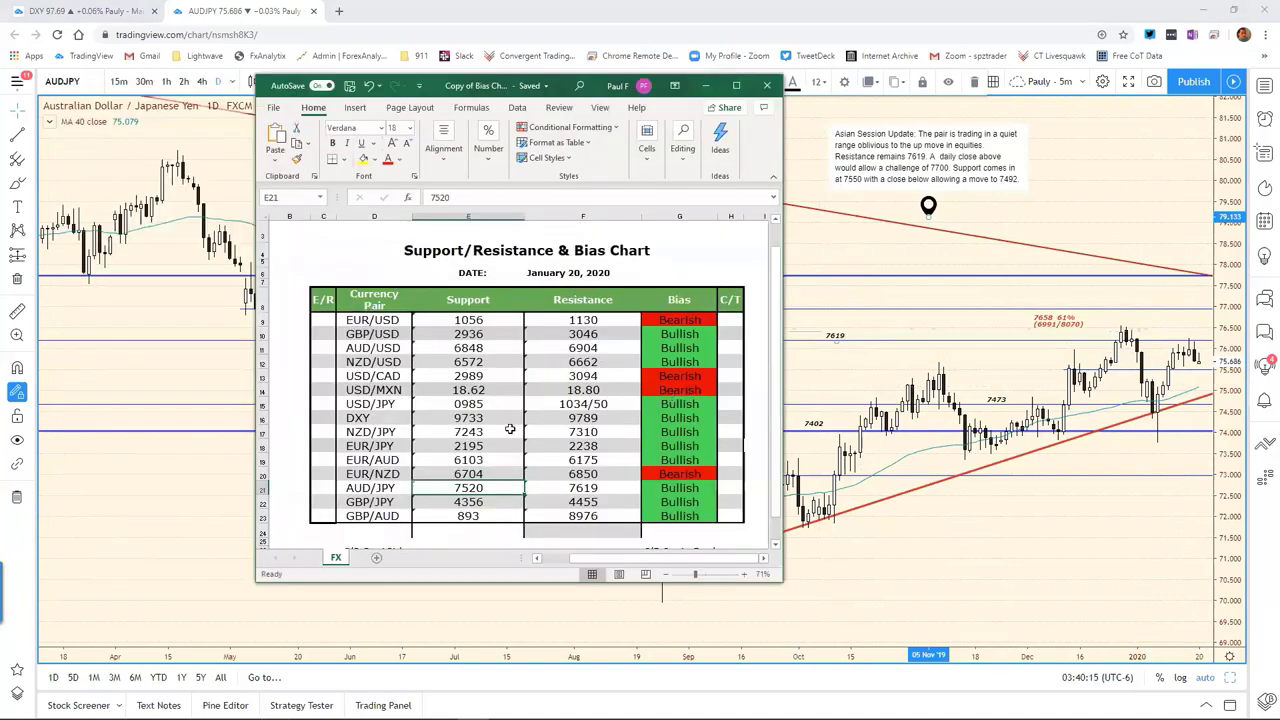
Change the AUD/JPY support from 7520 to 7550, then return to the chart and hide its note
click(455, 195)
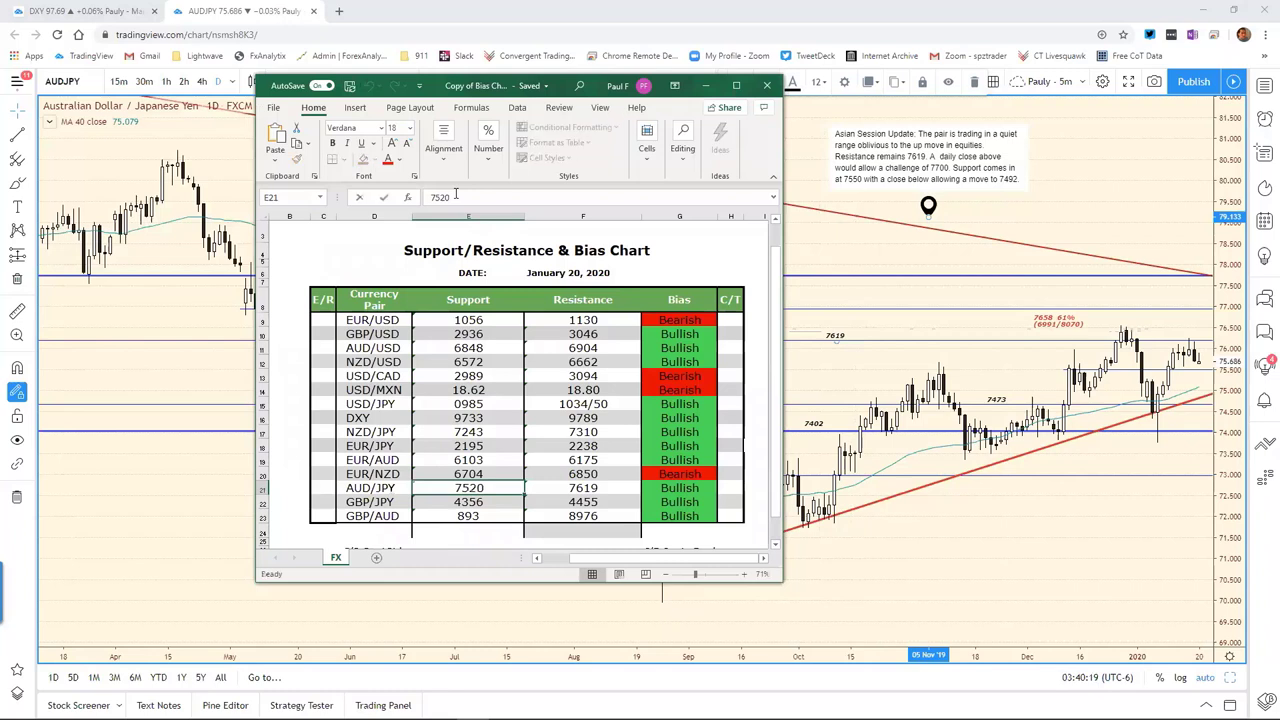
click(455, 195)
key(BackSpace)
key(BackSpace)
text(50)
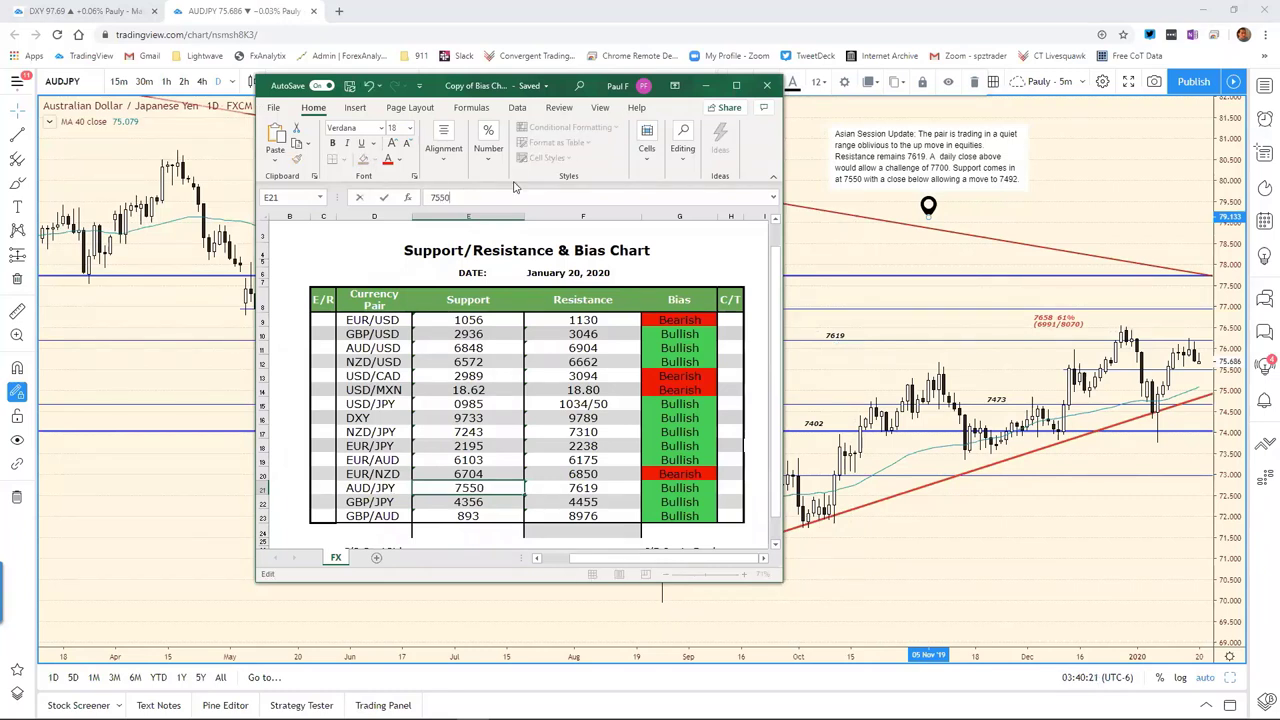
key(Return)
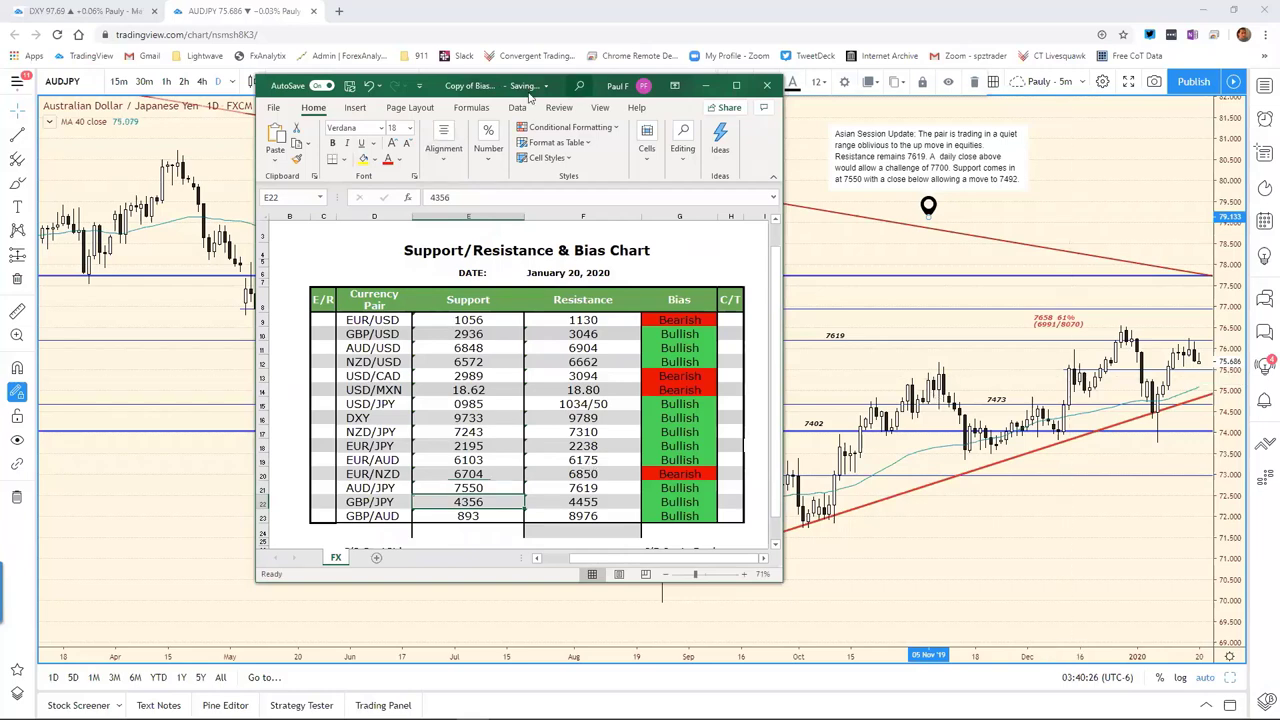
key(alt+Tab)
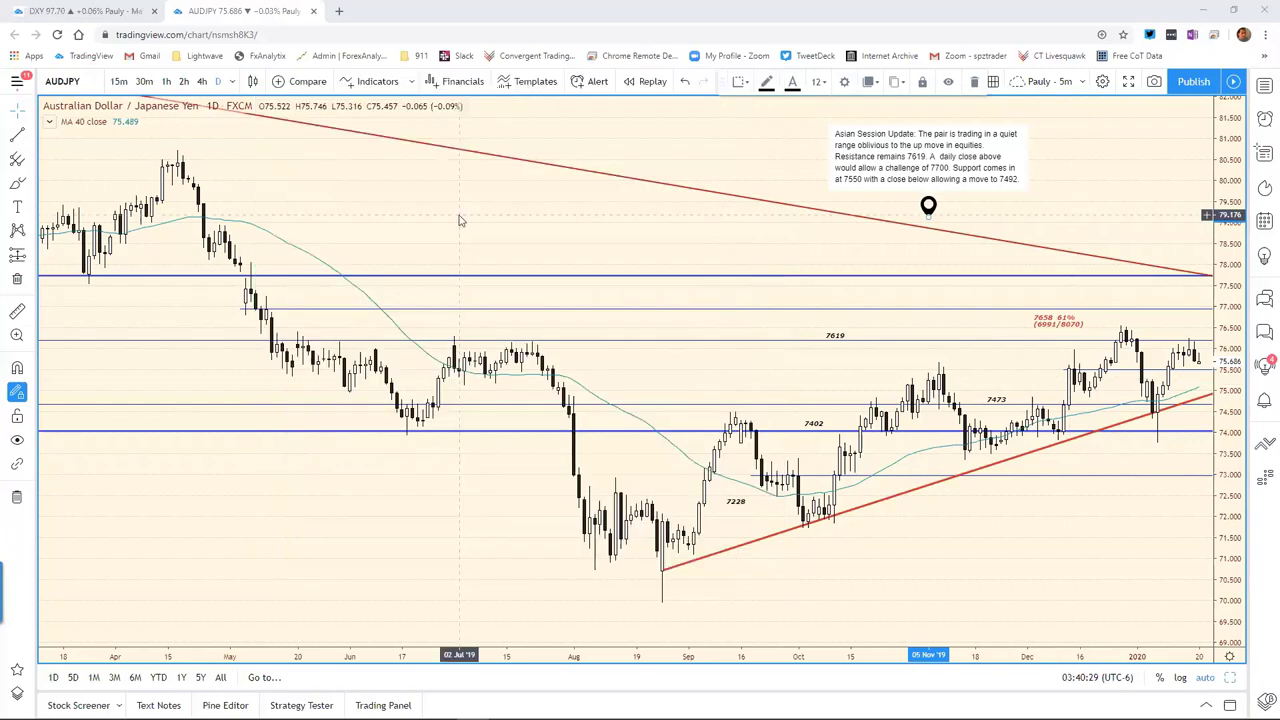
click(718, 105)
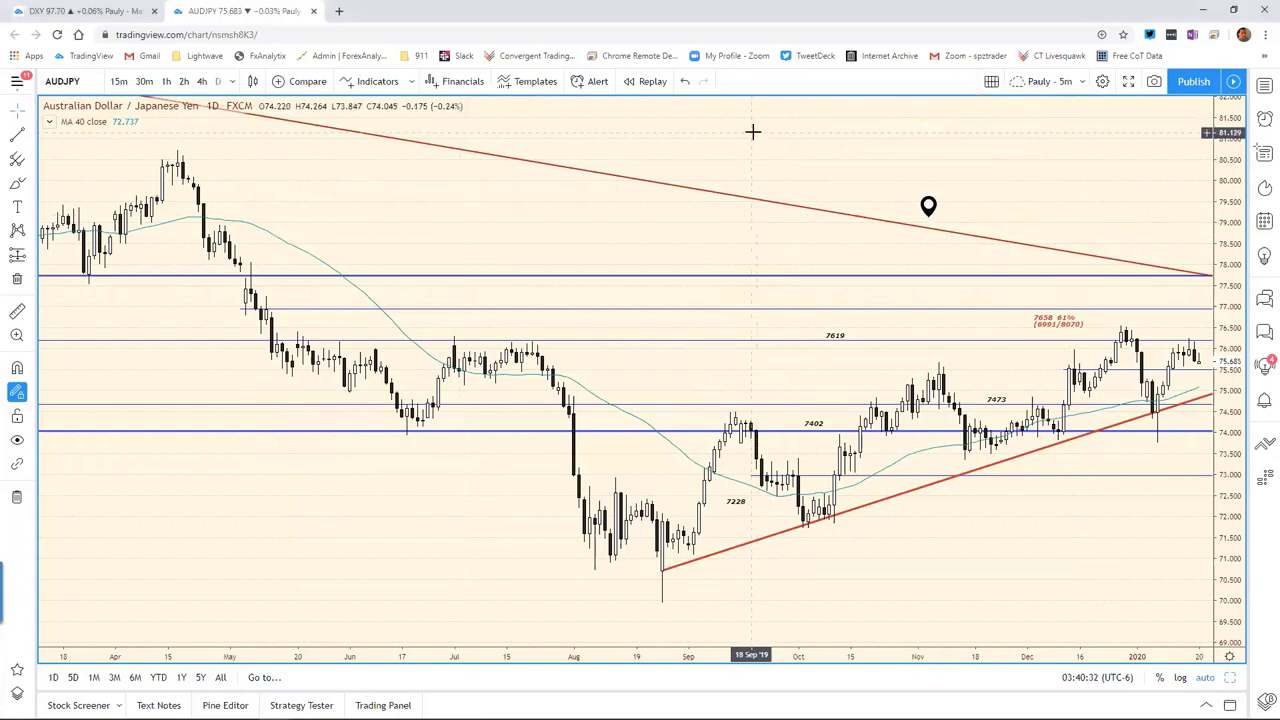
Load the GBPJPY chart and read its note: support 4267, resistance 4381
text(GBPJ)
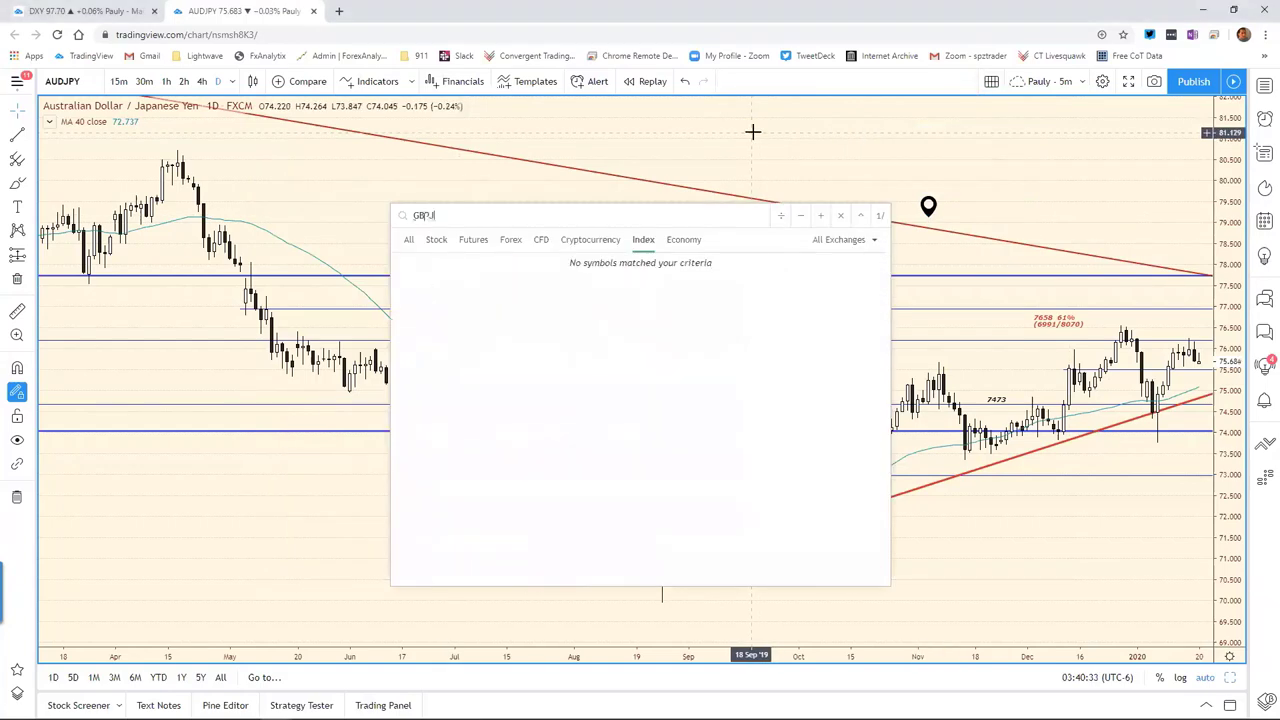
text(PY)
key(Return)
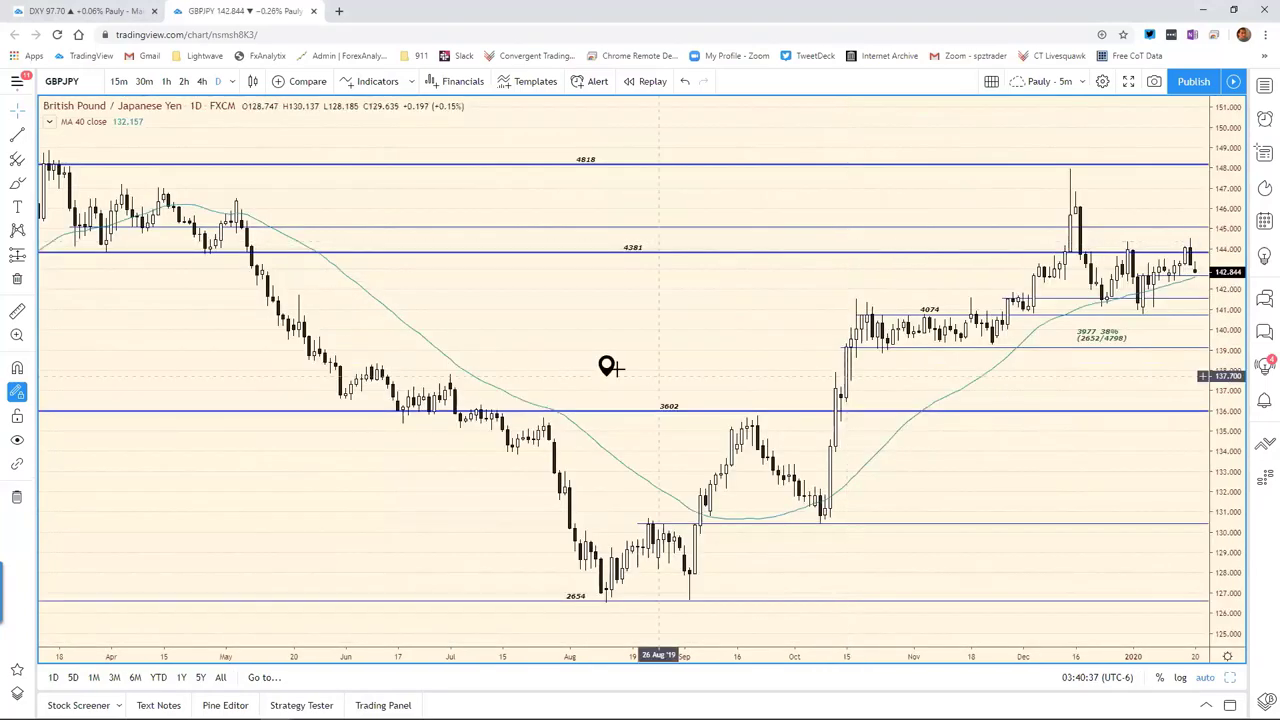
click(617, 376)
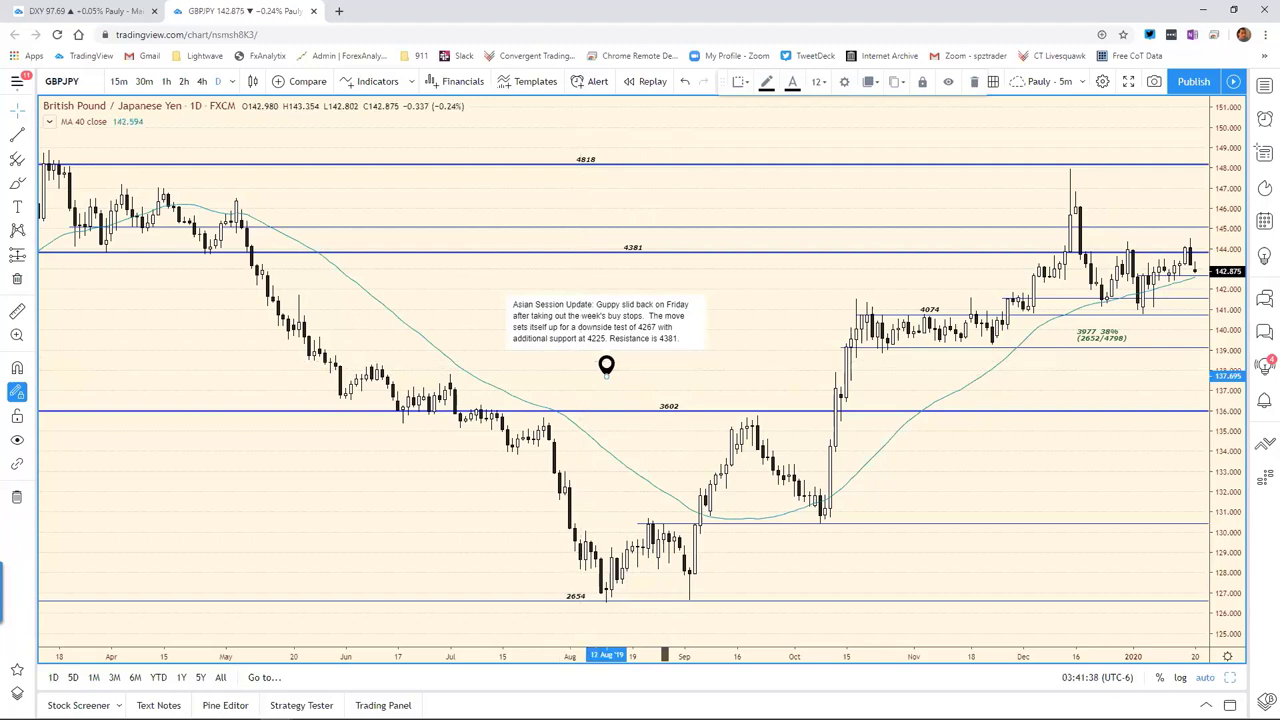
key(alt+Tab)
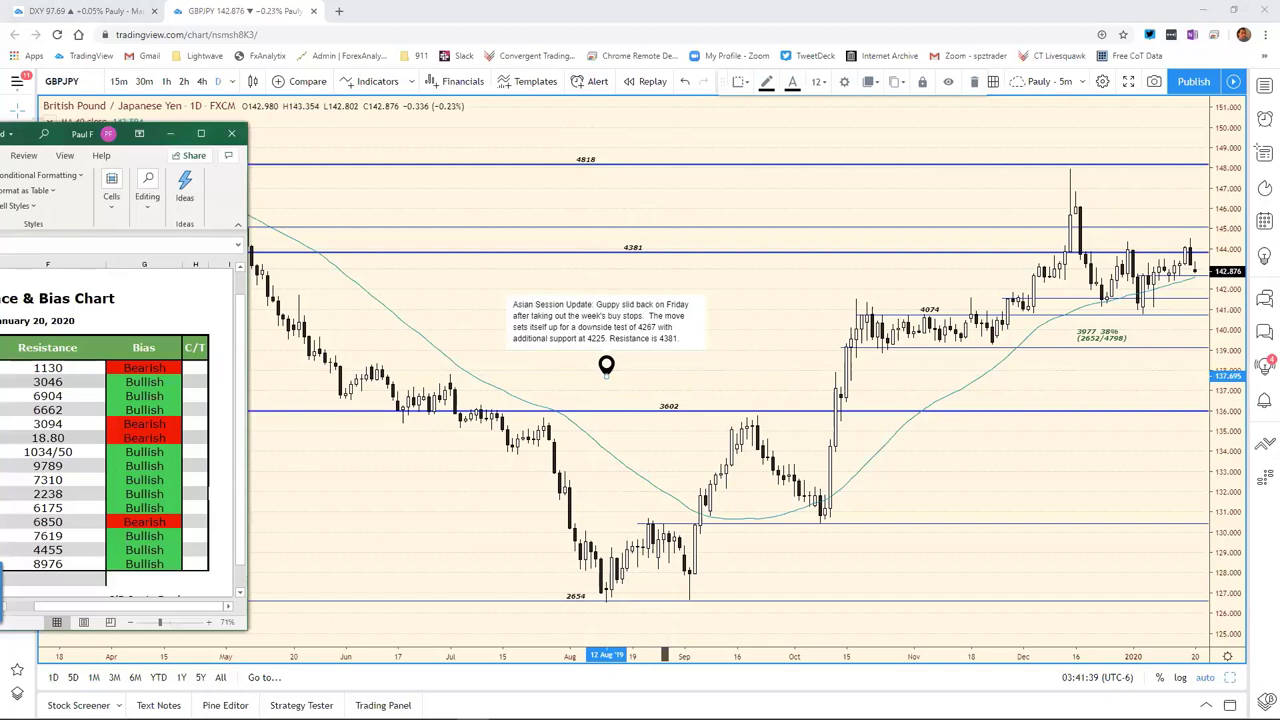
Replace GBP/JPY's resistance 4455 with 4381 in cell F22
drag(100, 131, 801, 86)
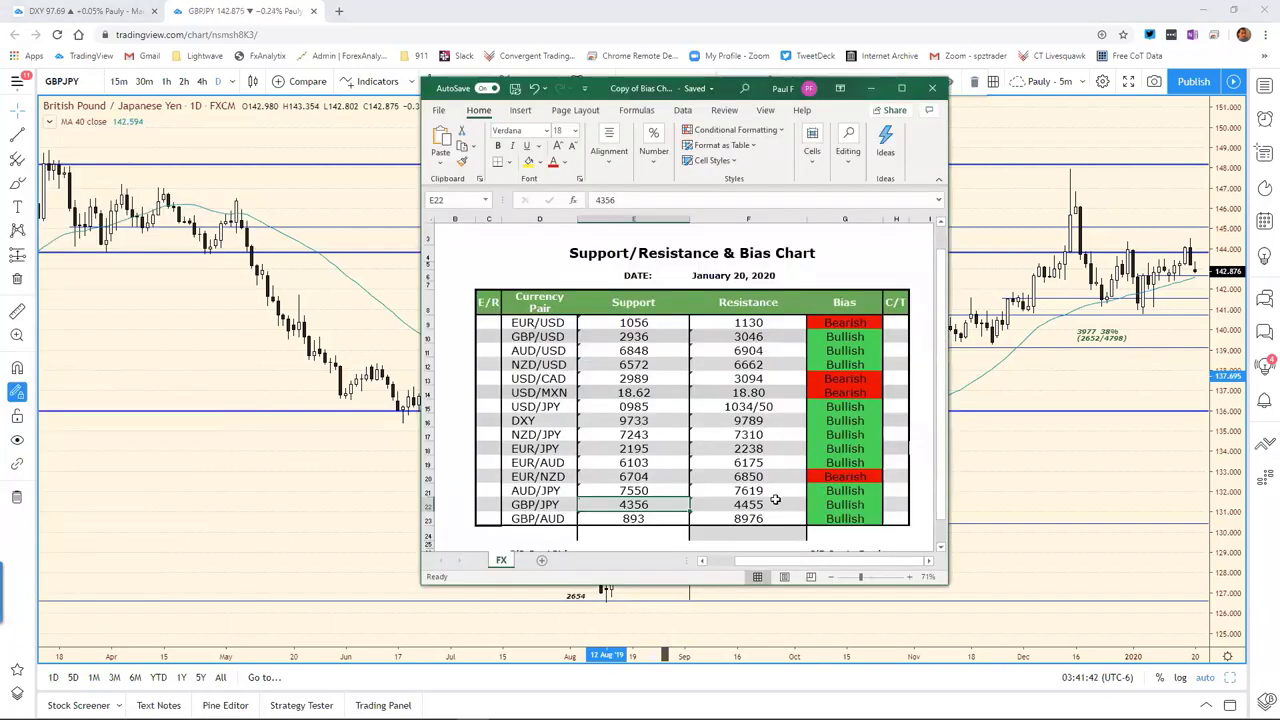
click(775, 499)
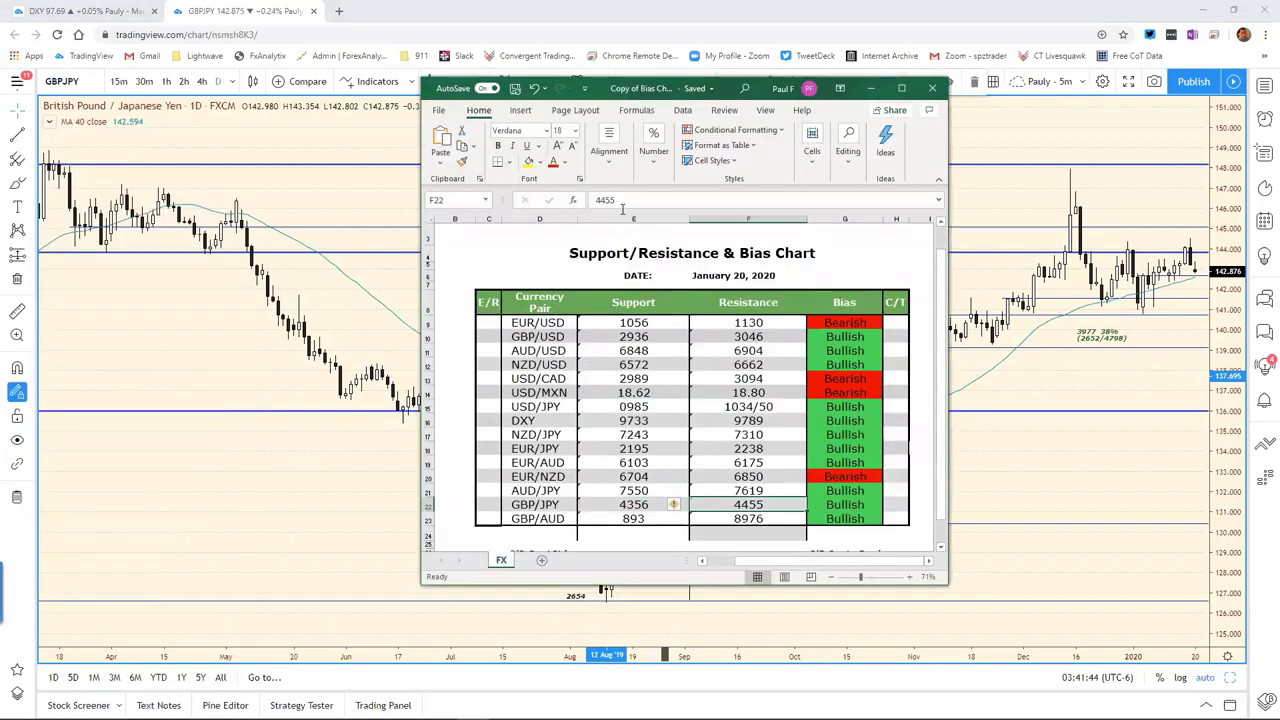
drag(620, 199, 535, 198)
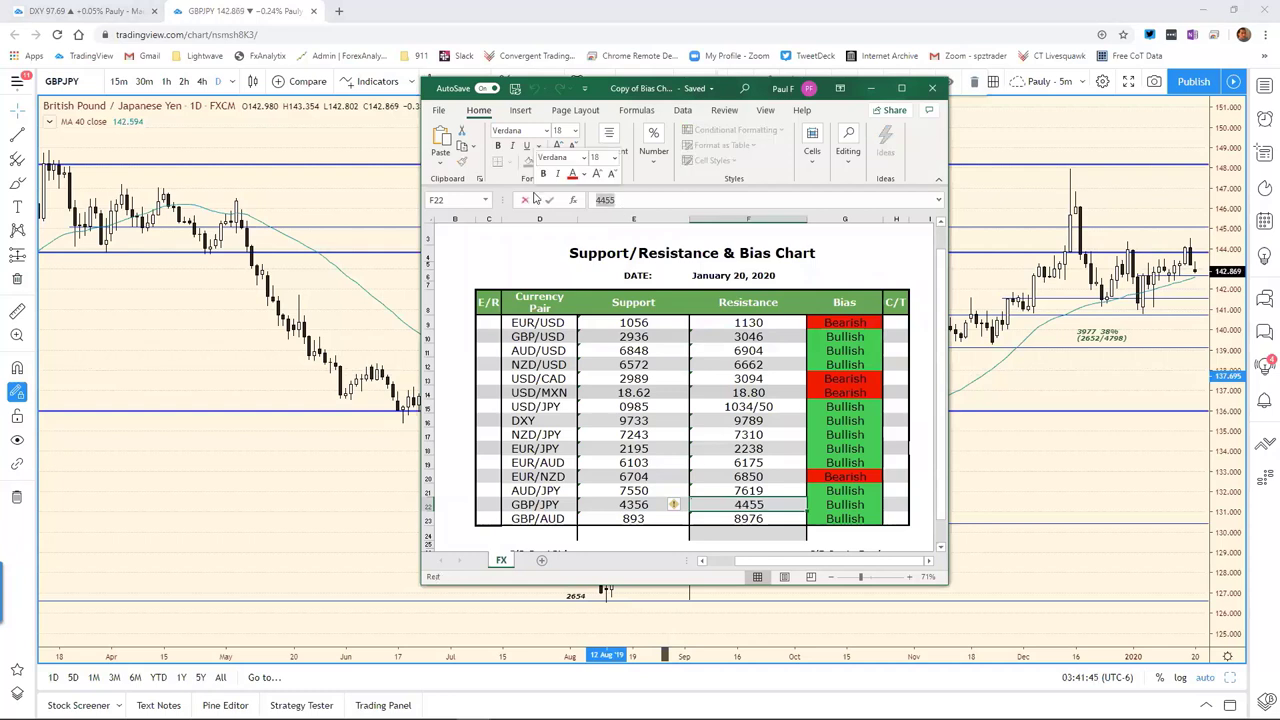
text(4381)
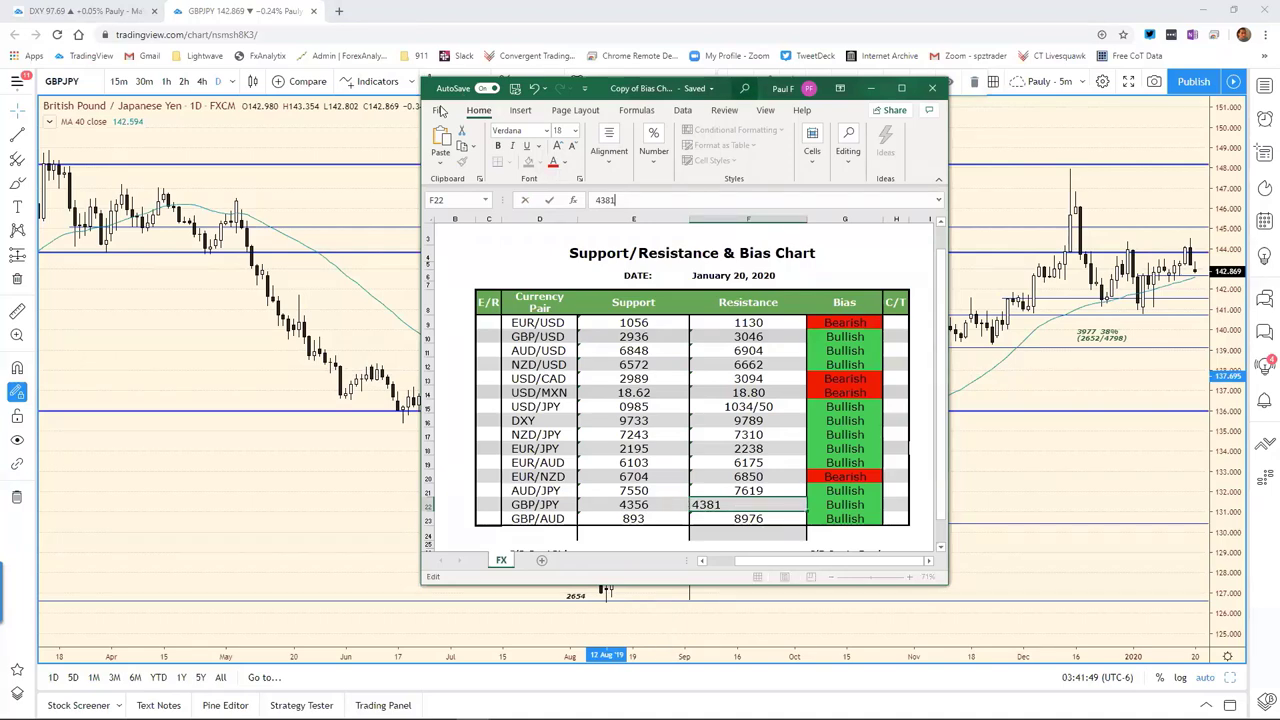
drag(650, 88, 185, 134)
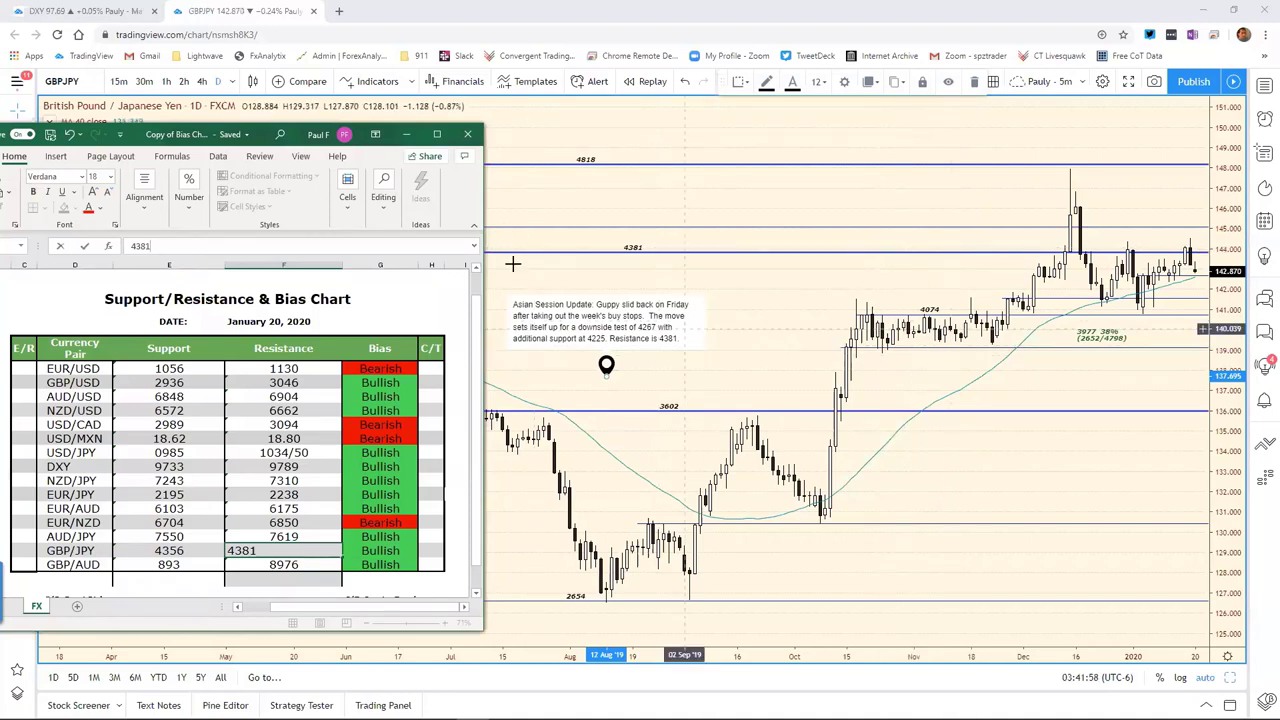
drag(296, 133, 1008, 128)
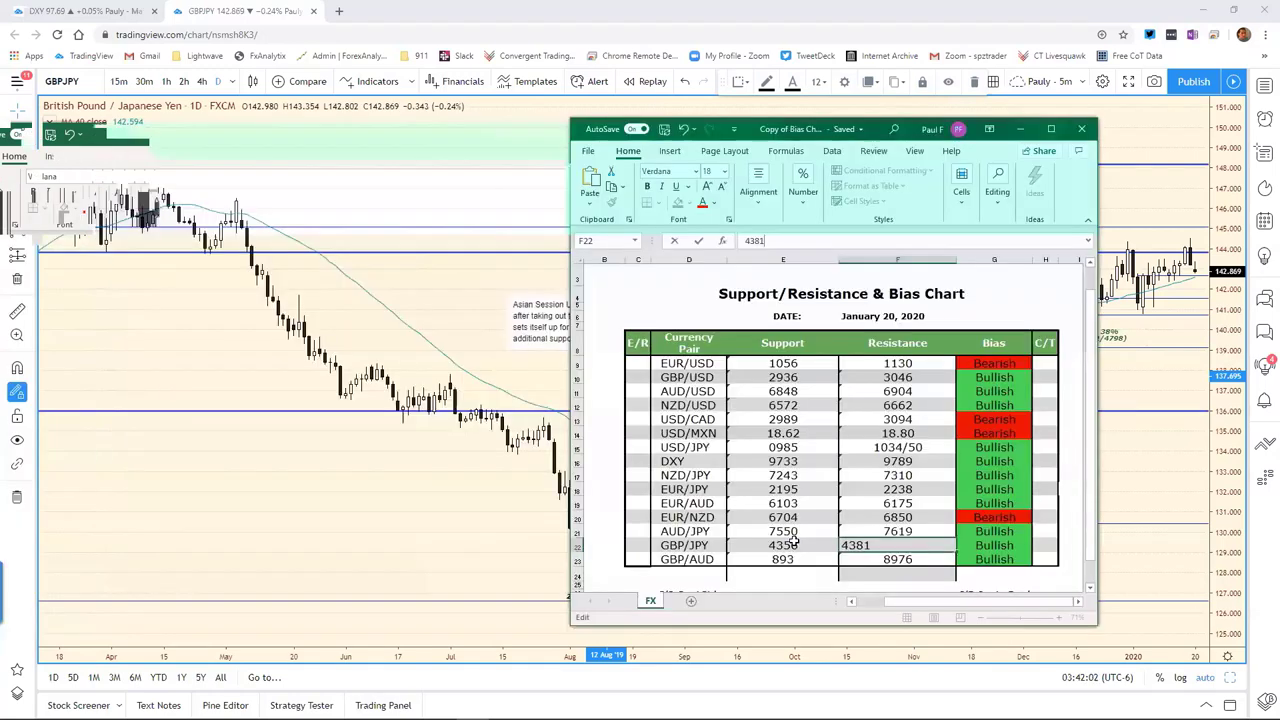
Replace GBP/JPY's support 4356 with 4267 in E22, then go back to TradingView
click(797, 546)
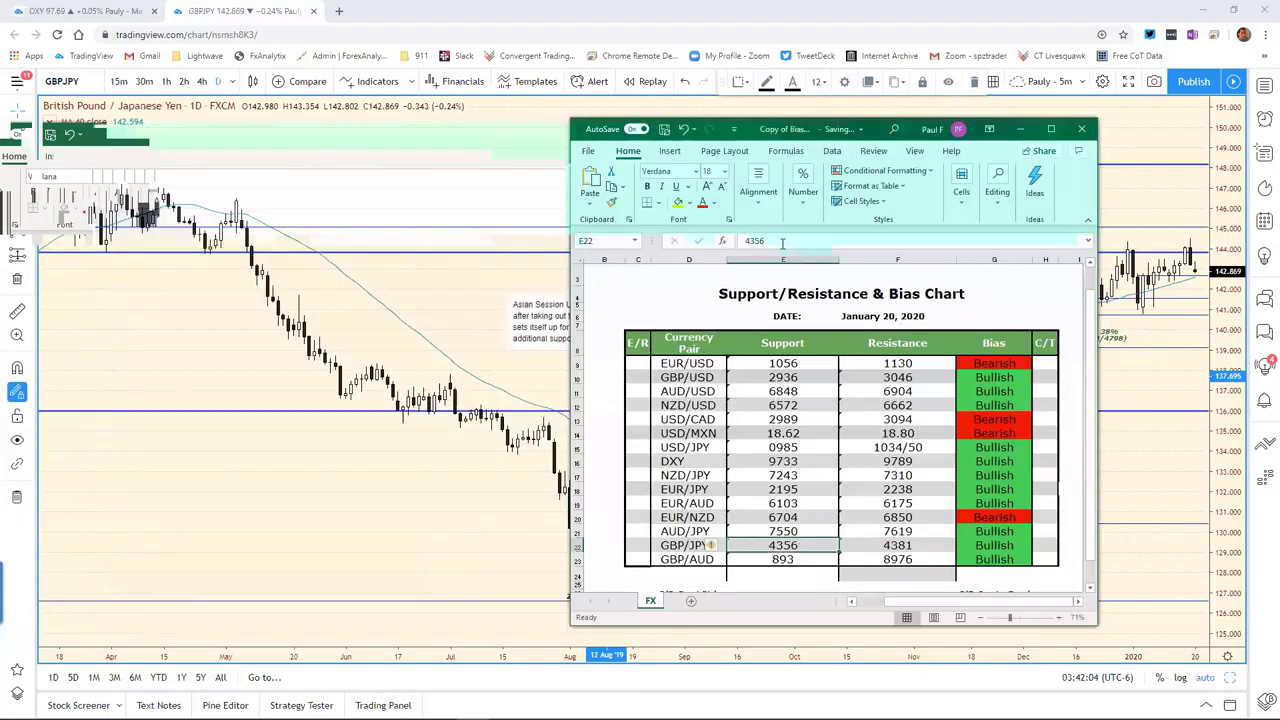
drag(782, 242, 696, 236)
text(4267)
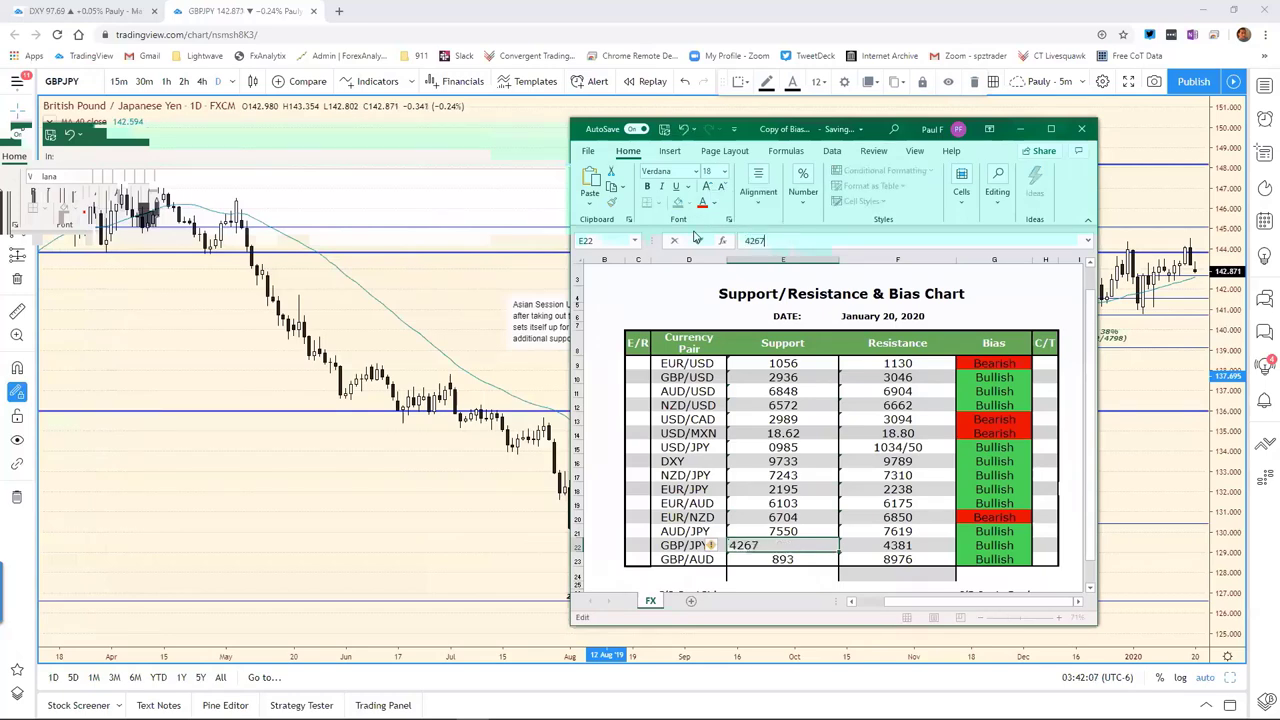
key(Return)
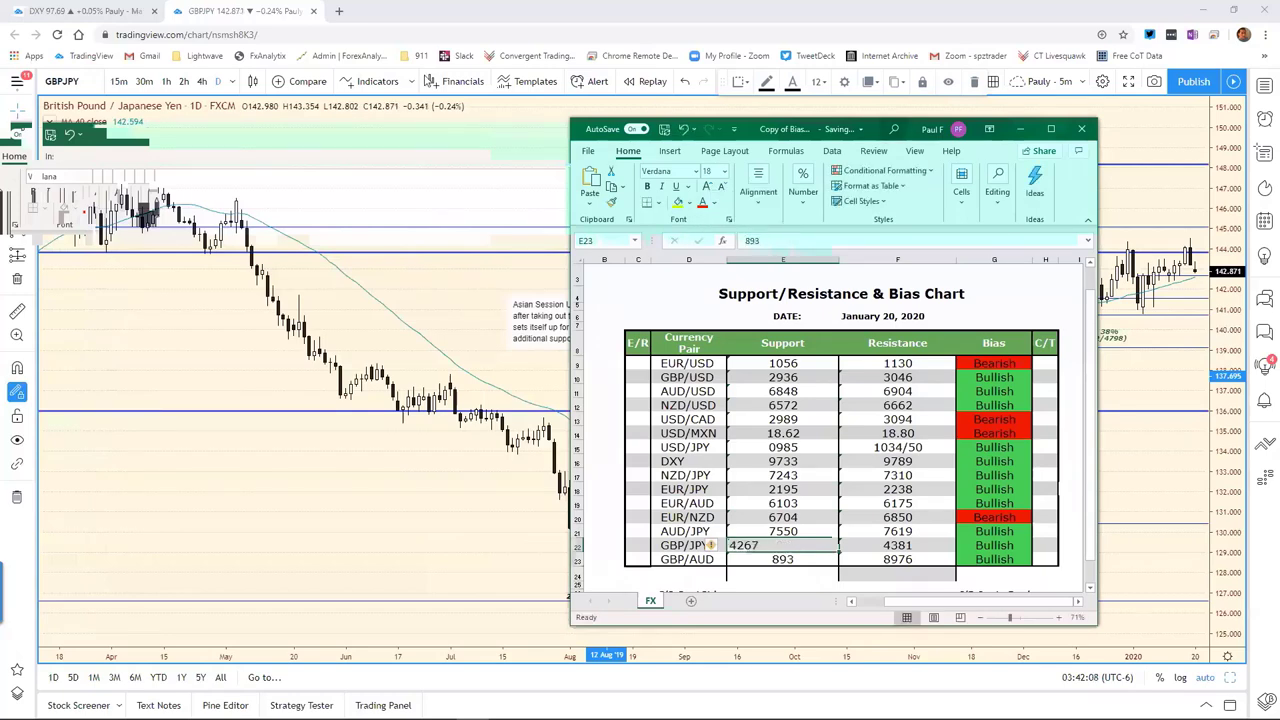
key(alt+Tab)
Load the GBPAUD chart and open its session note showing the marked levels
key(Delete)
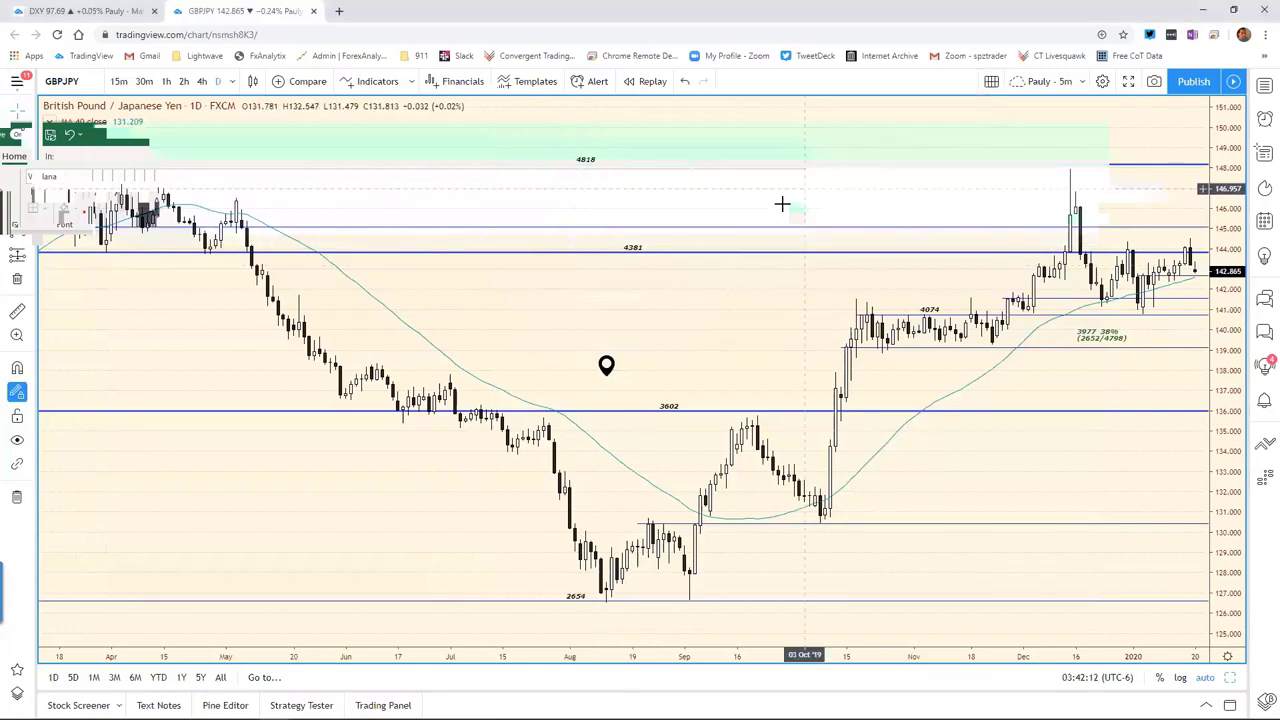
text(4)
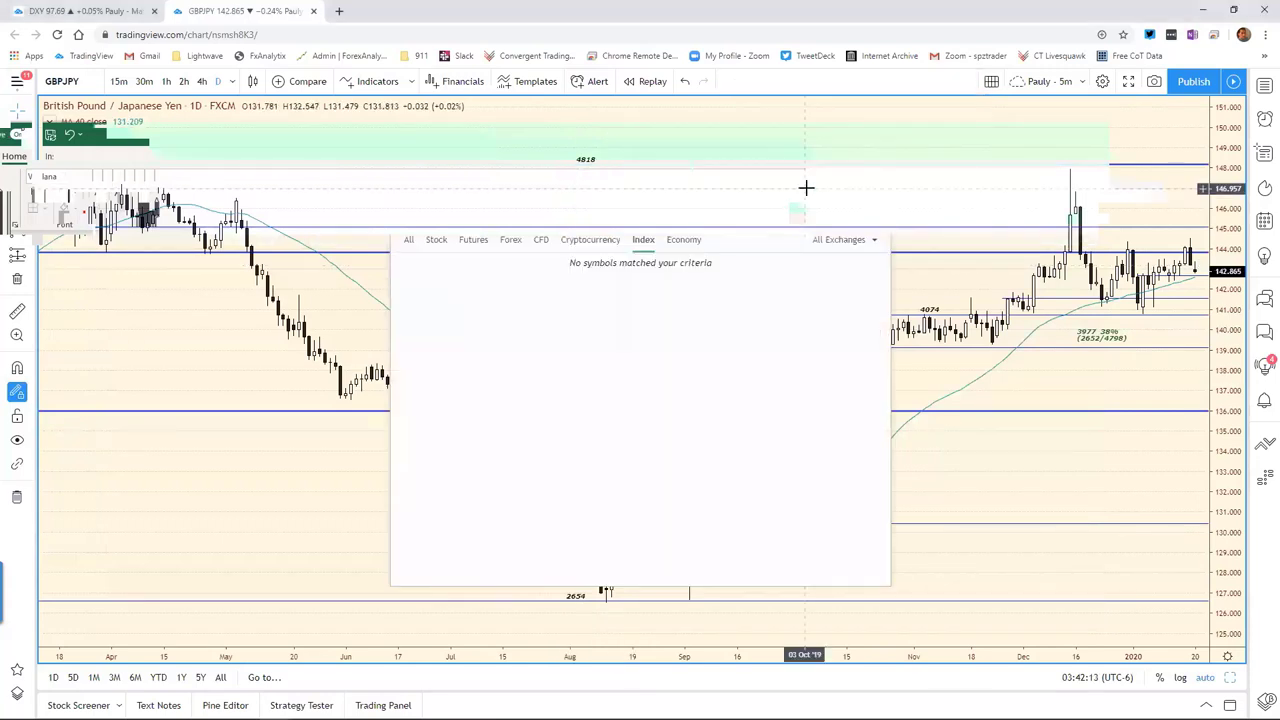
text(gb)
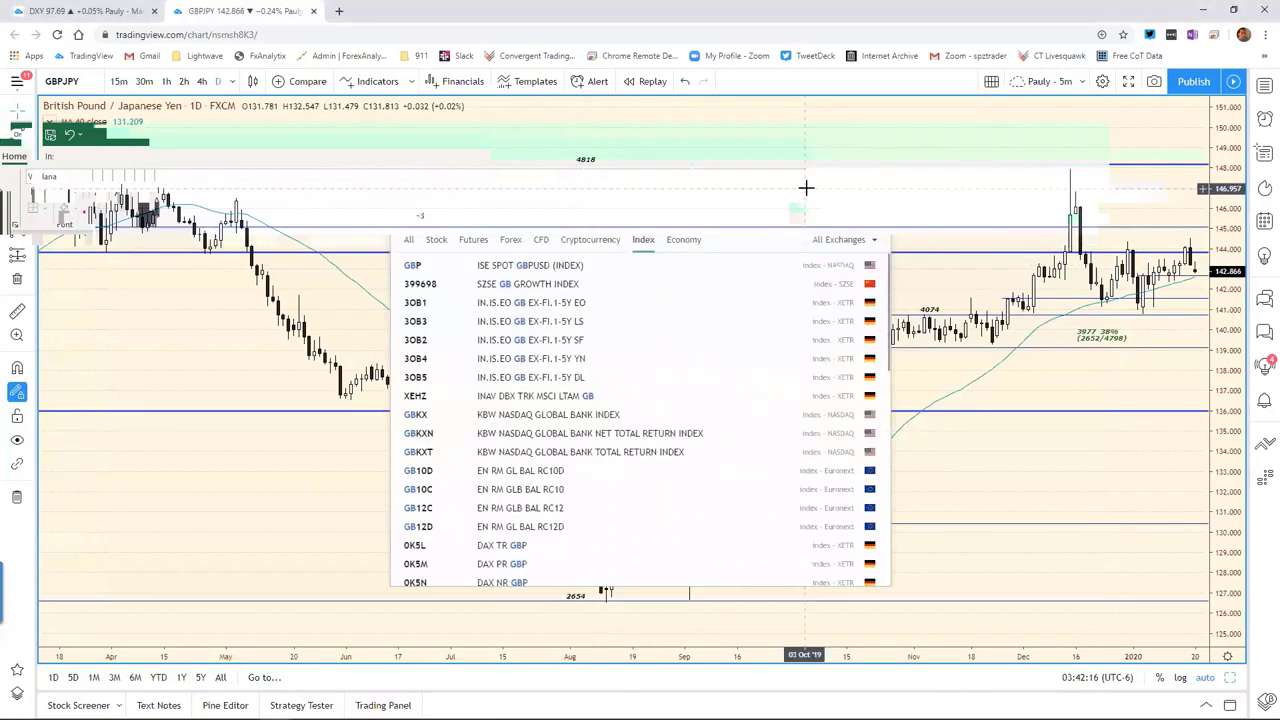
text(paud)
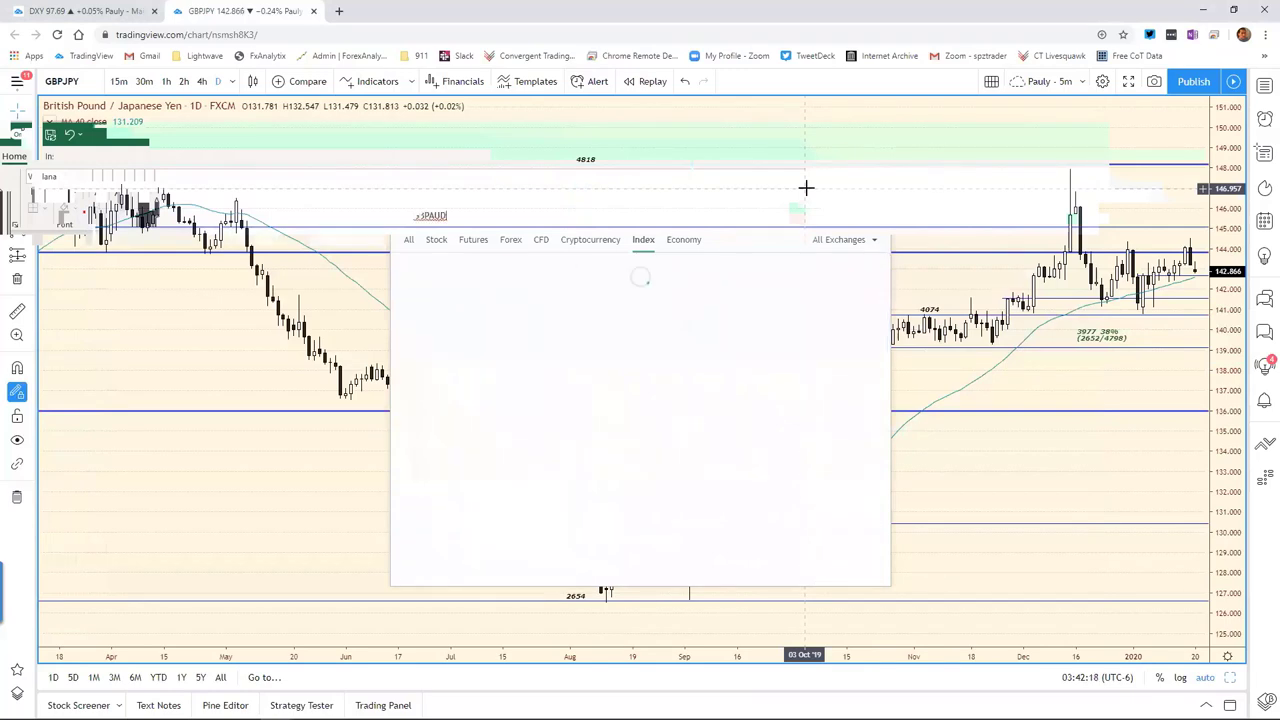
key(Return)
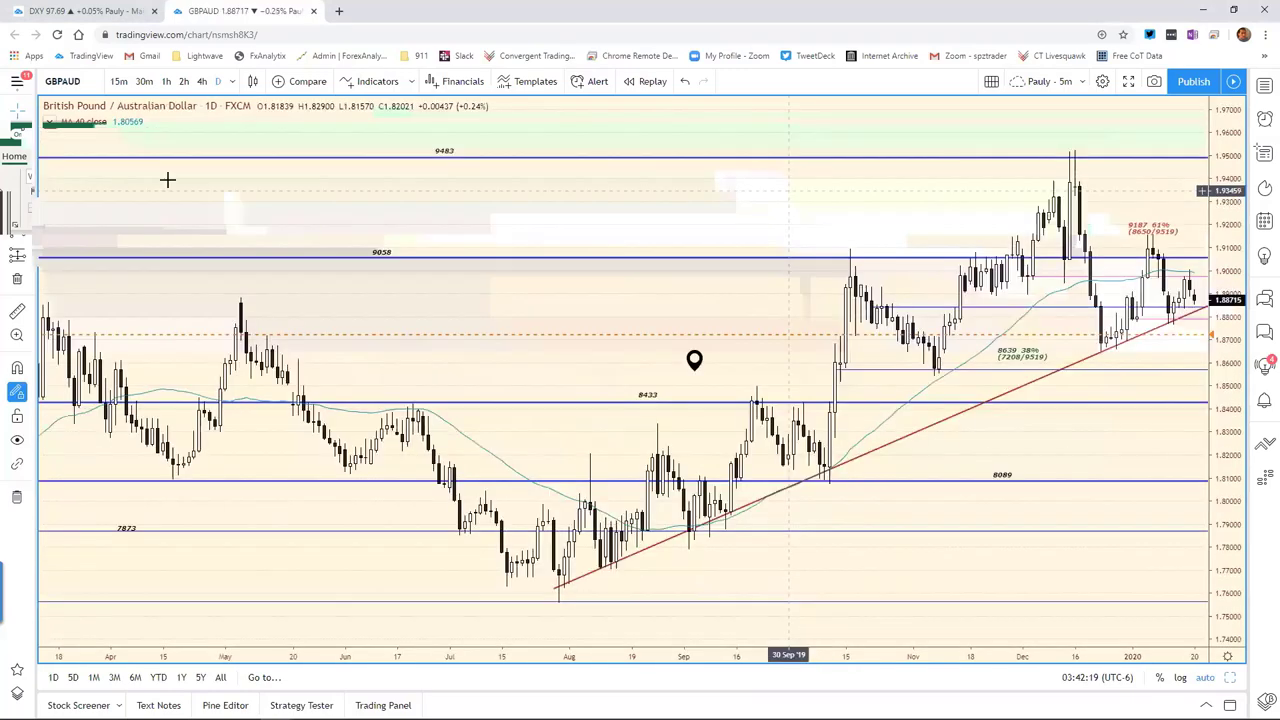
click(693, 362)
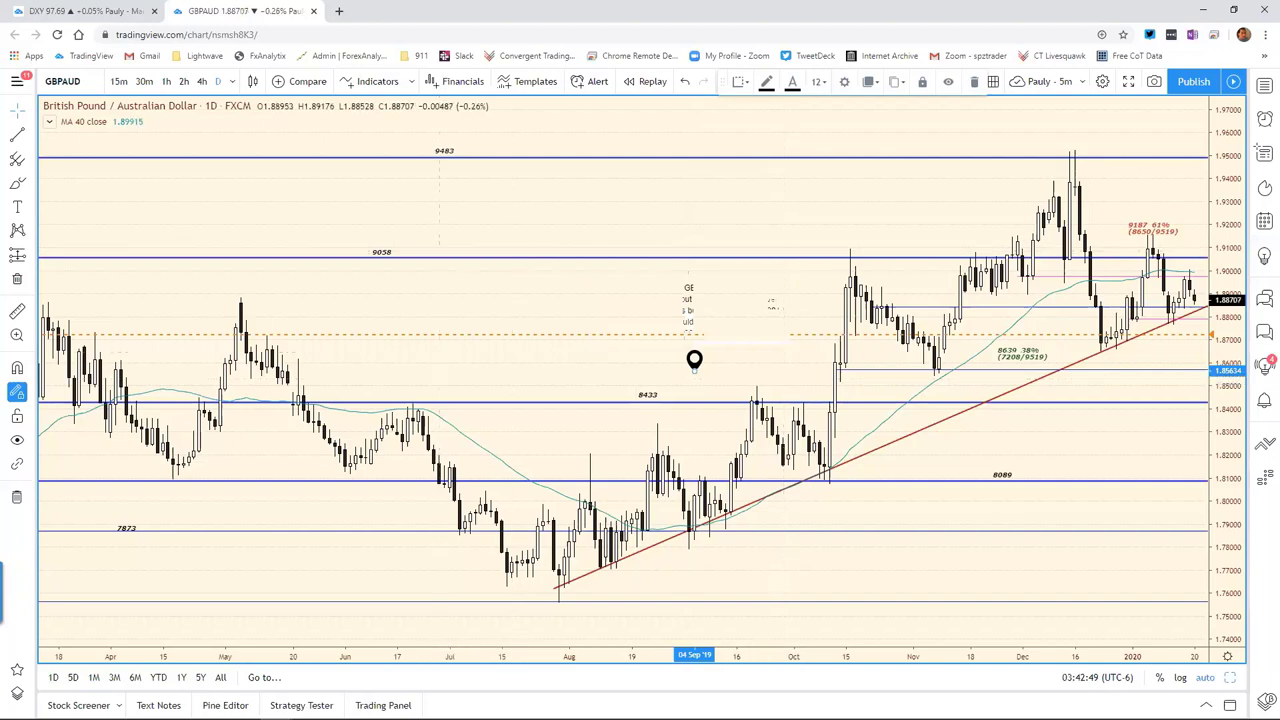
Change GBP/AUD's support in E23 from 893 to 8840, then hide Excel and close the note
key(alt+Tab)
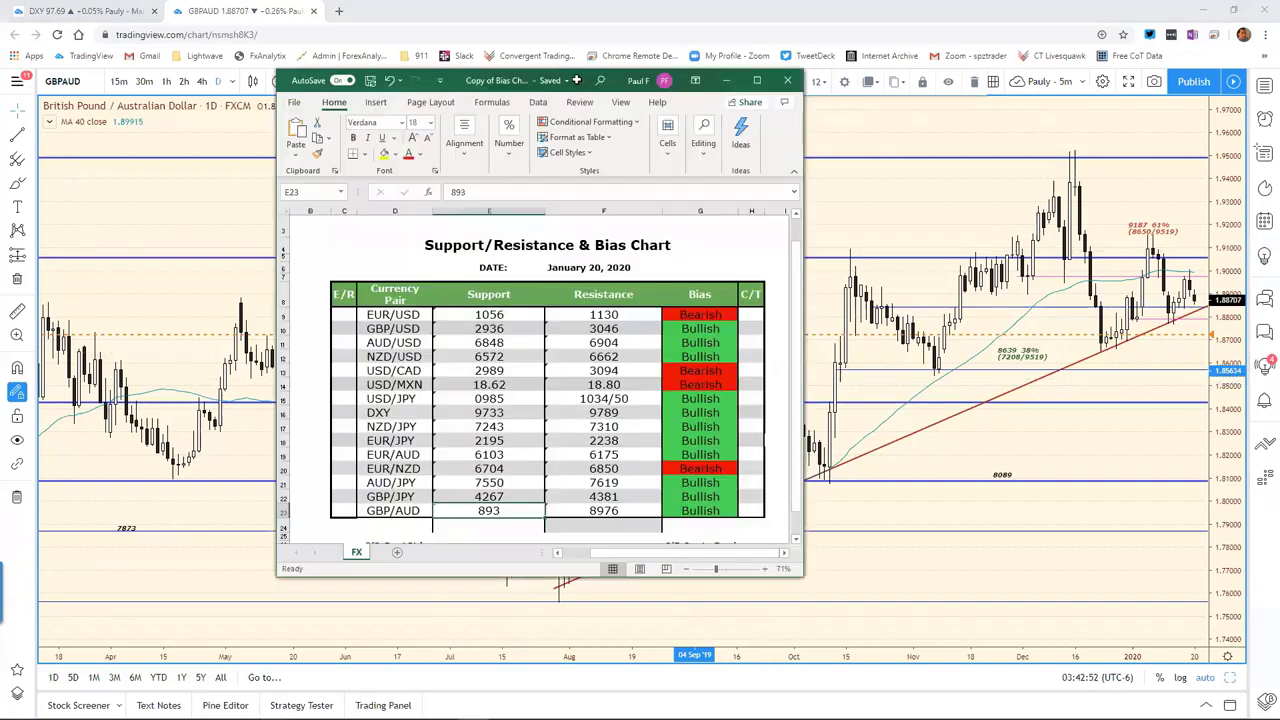
click(476, 196)
key(BackSpace)
key(BackSpace)
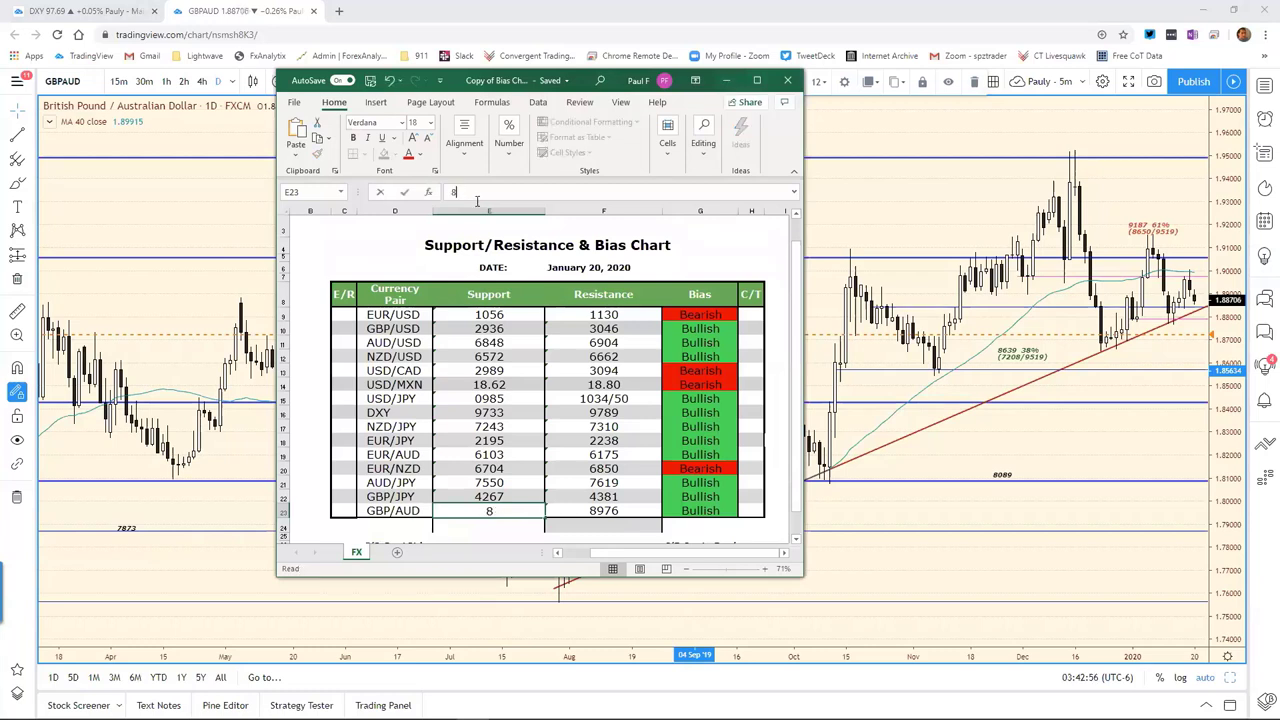
text(840)
key(Return)
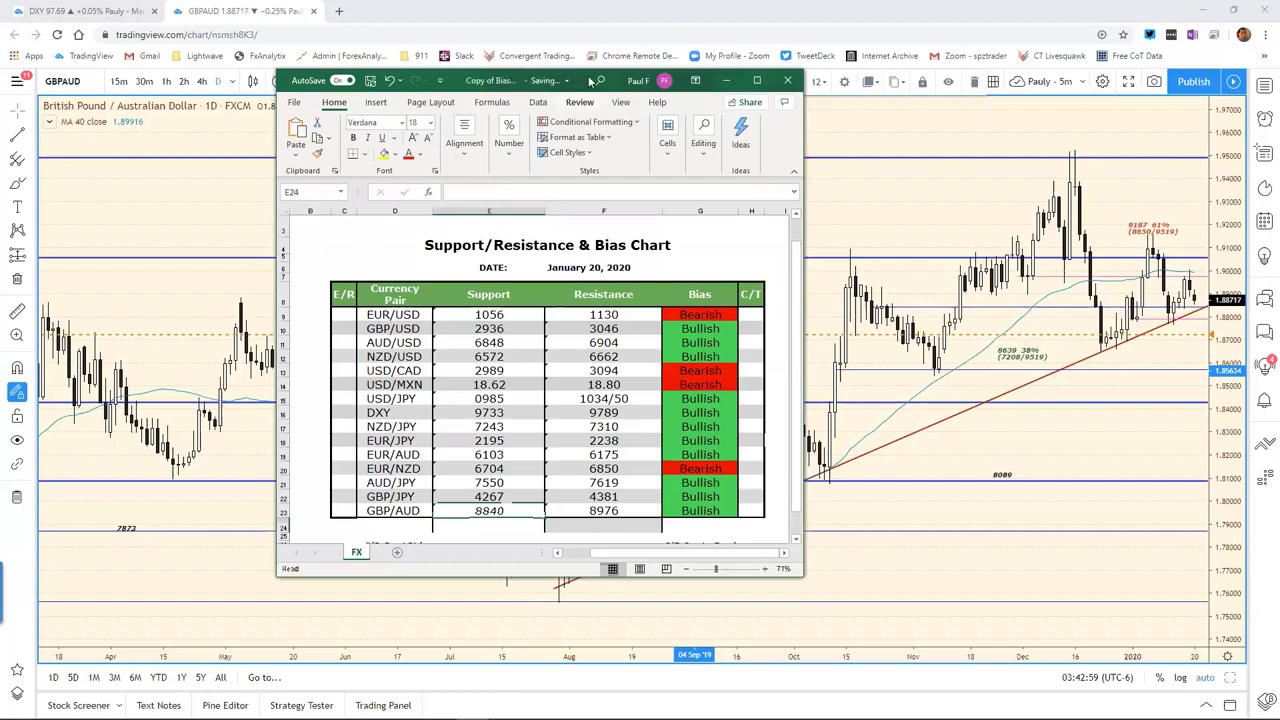
click(726, 80)
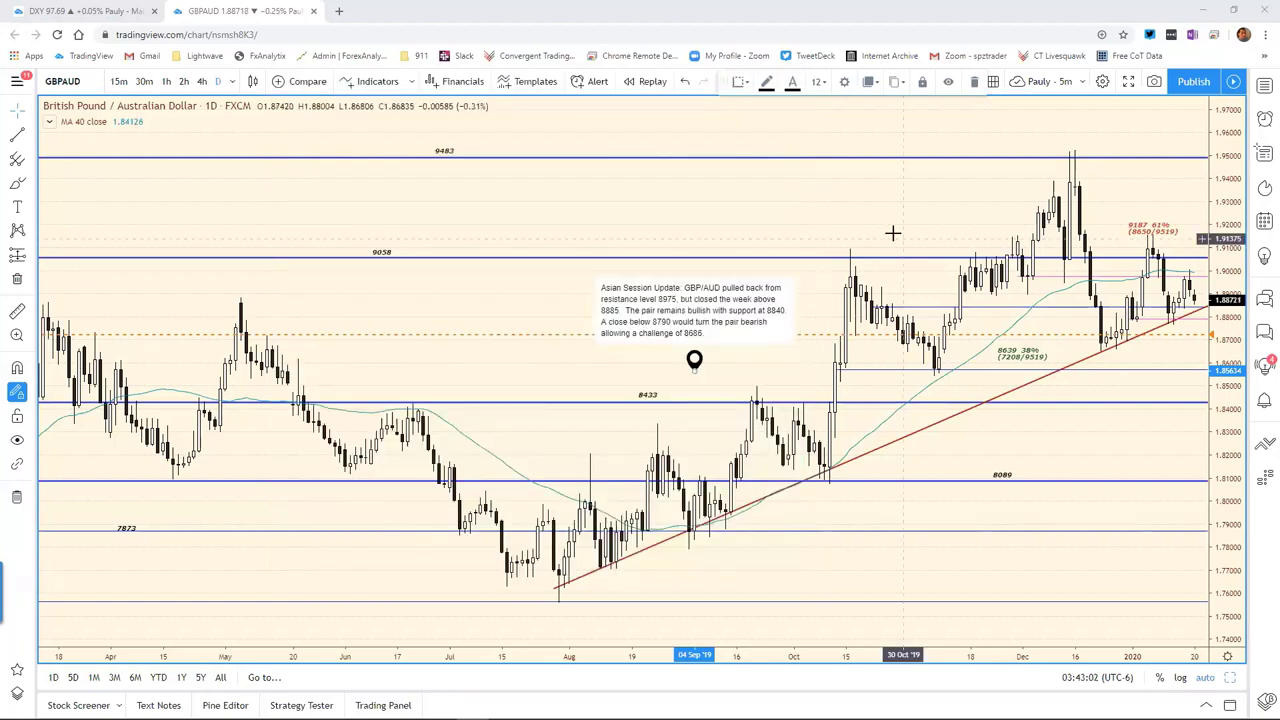
click(1137, 537)
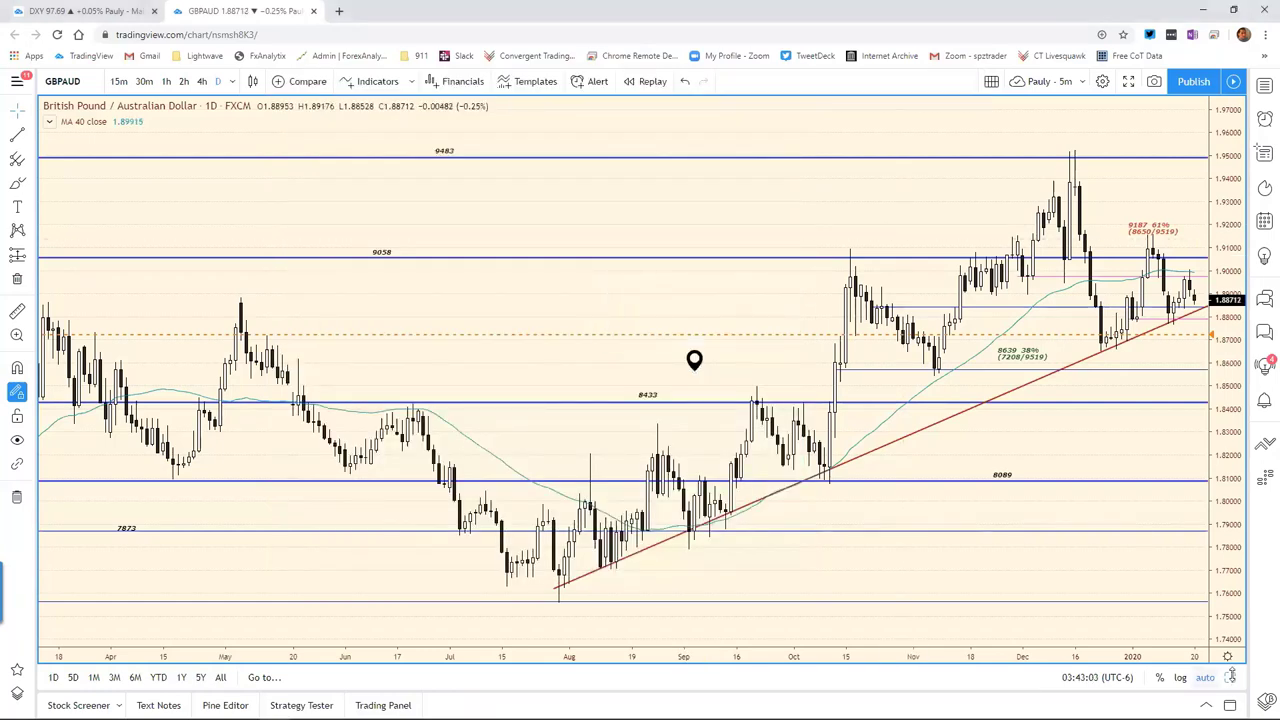
Enlarge the 120-minute GBP/AUD chart and zoom to late December through 20 January
click(1233, 679)
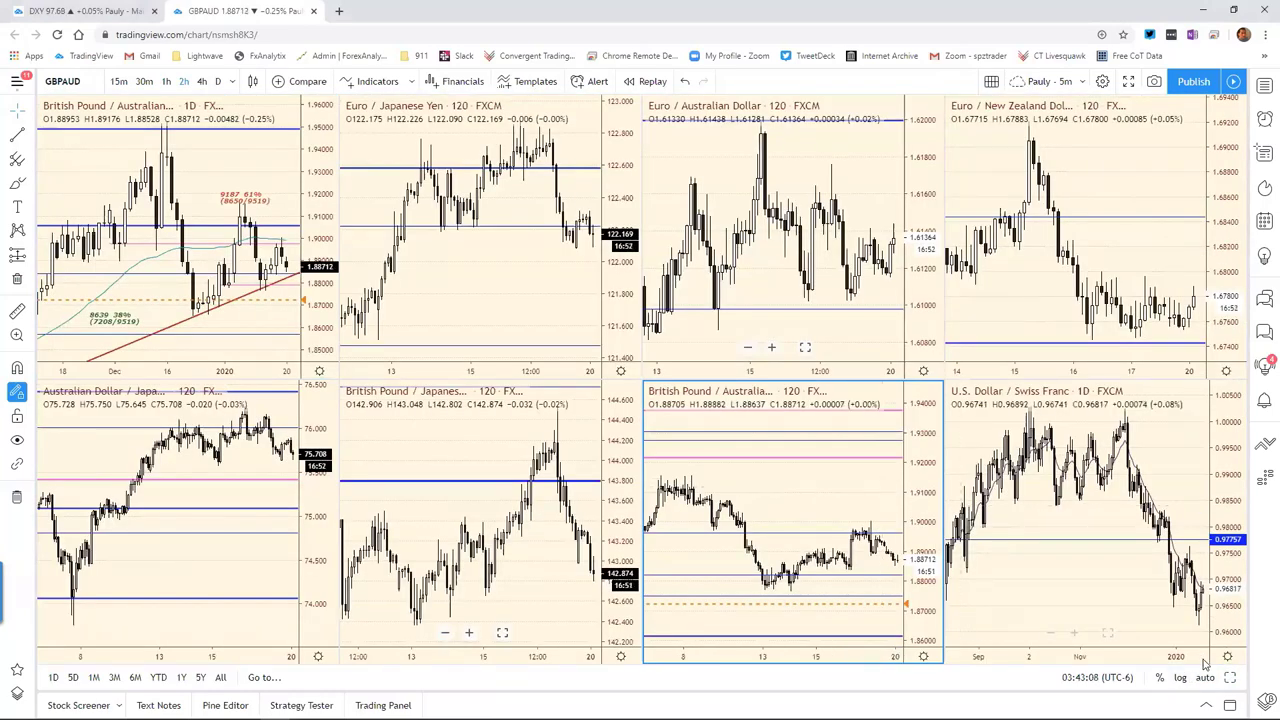
click(1231, 678)
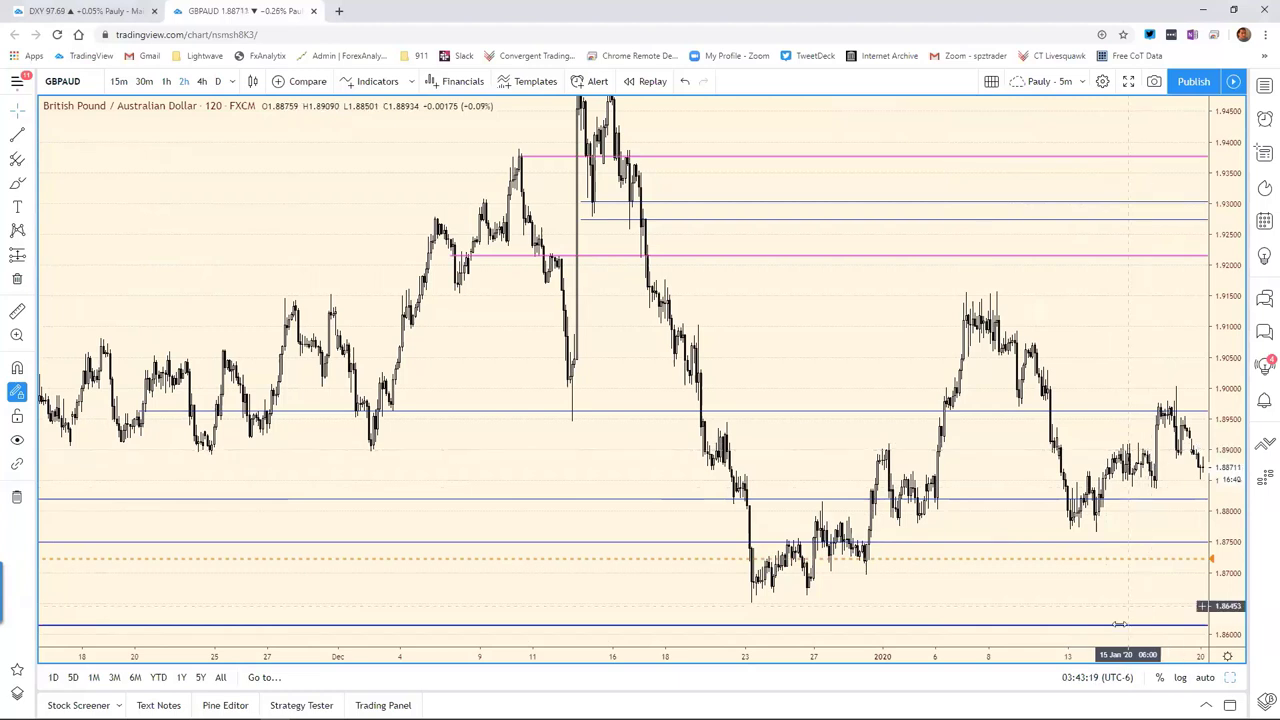
scroll(1085, 655, down, 1)
scroll(695, 580, up, 5)
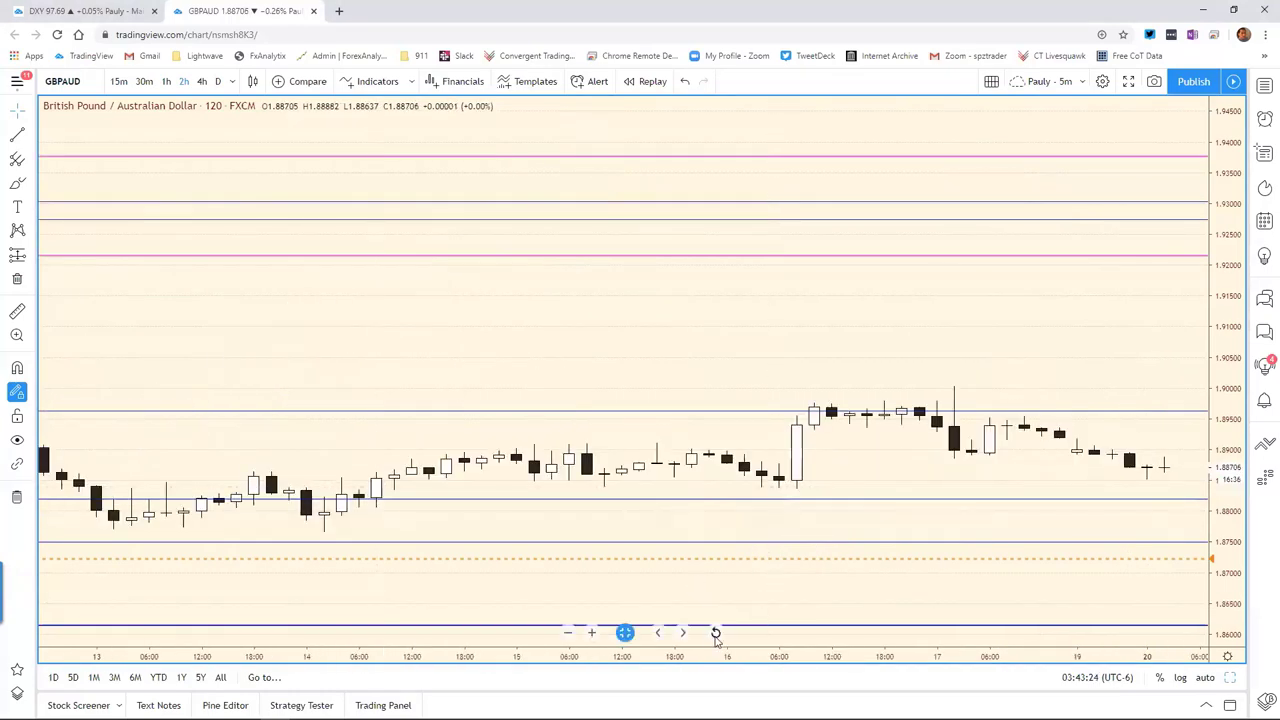
scroll(745, 660, down, 5)
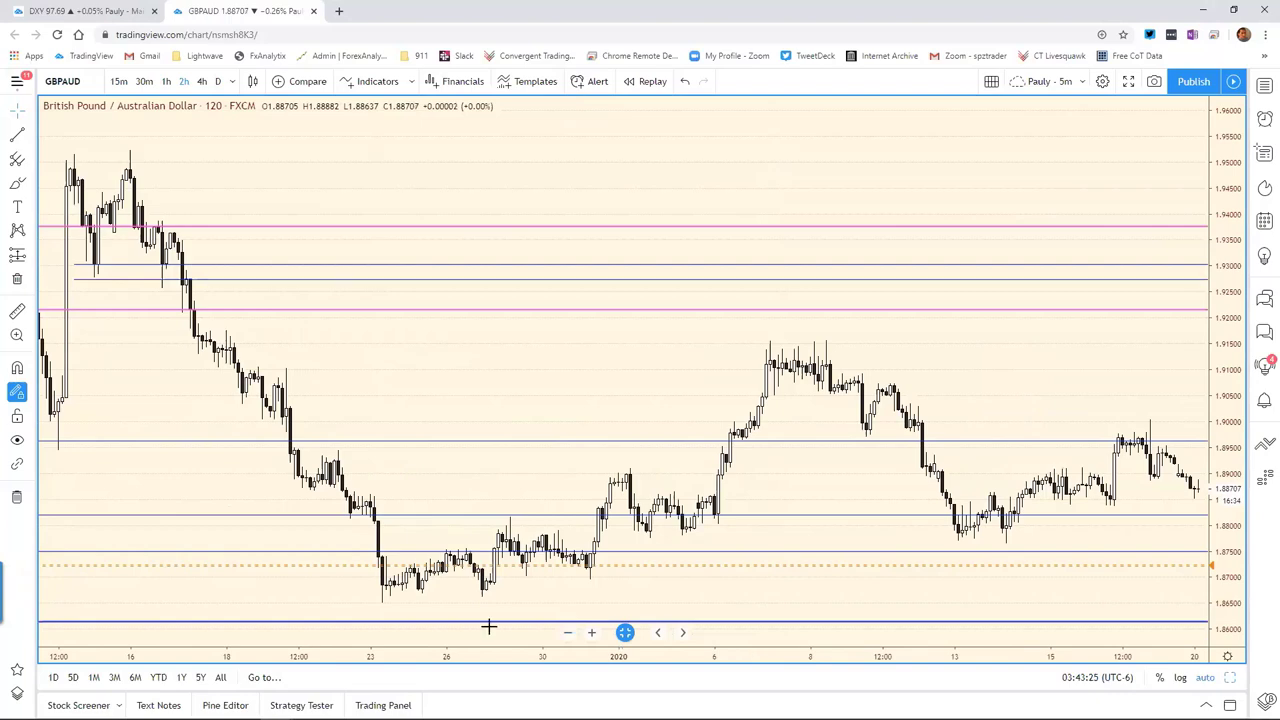
scroll(489, 623, up, 2)
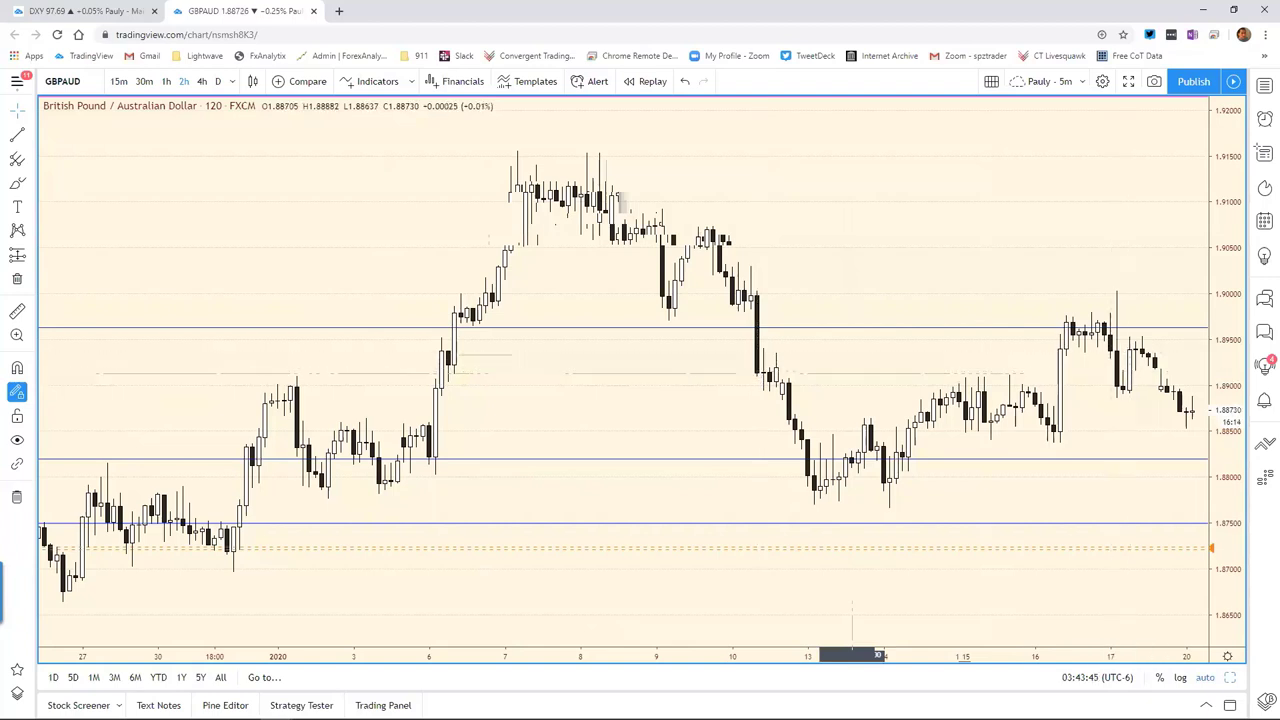
Enter 8915 as the GBP/AUD resistance in cell F23, then return to TradingView's eight-chart grid
key(alt+Tab)
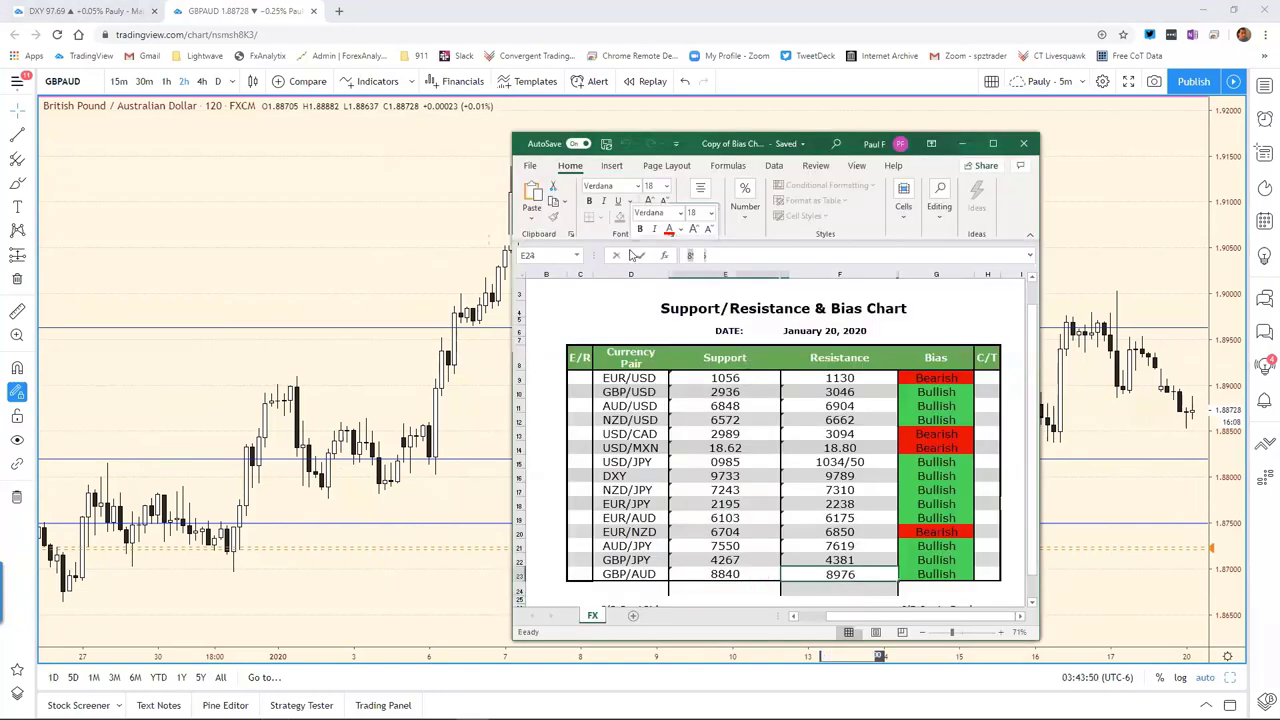
text(8915)
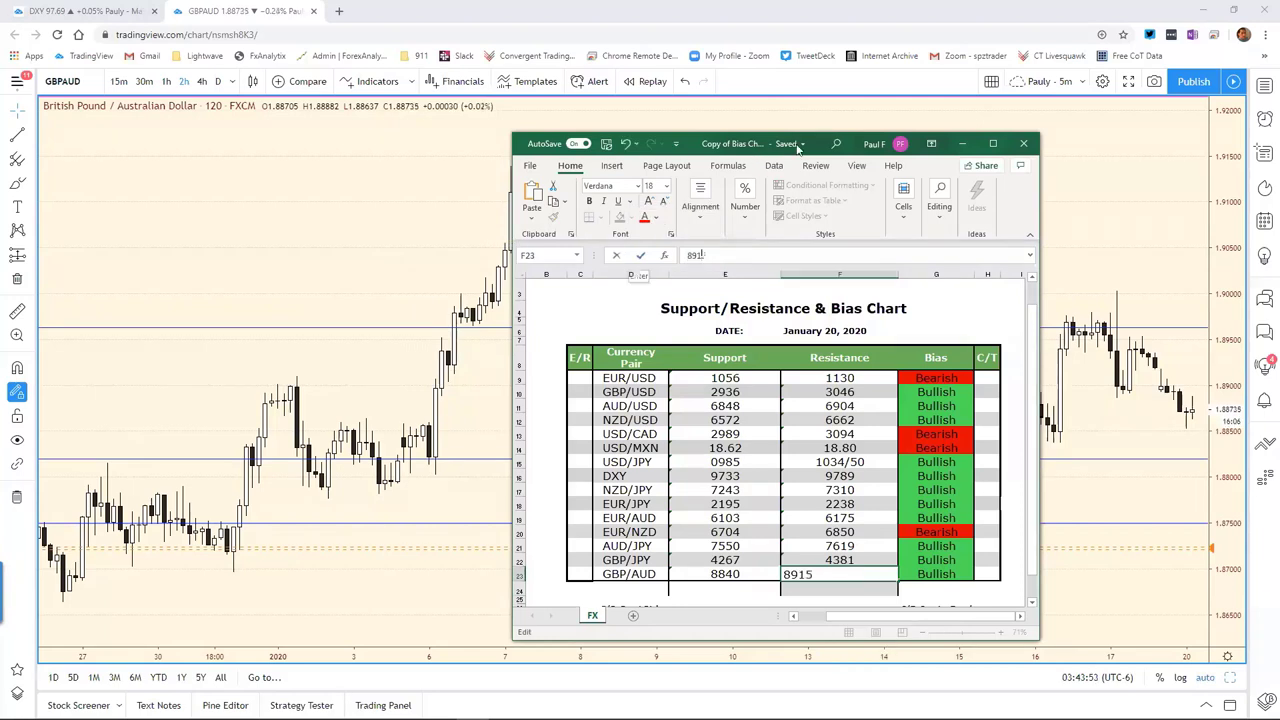
key(Return)
click(1055, 536)
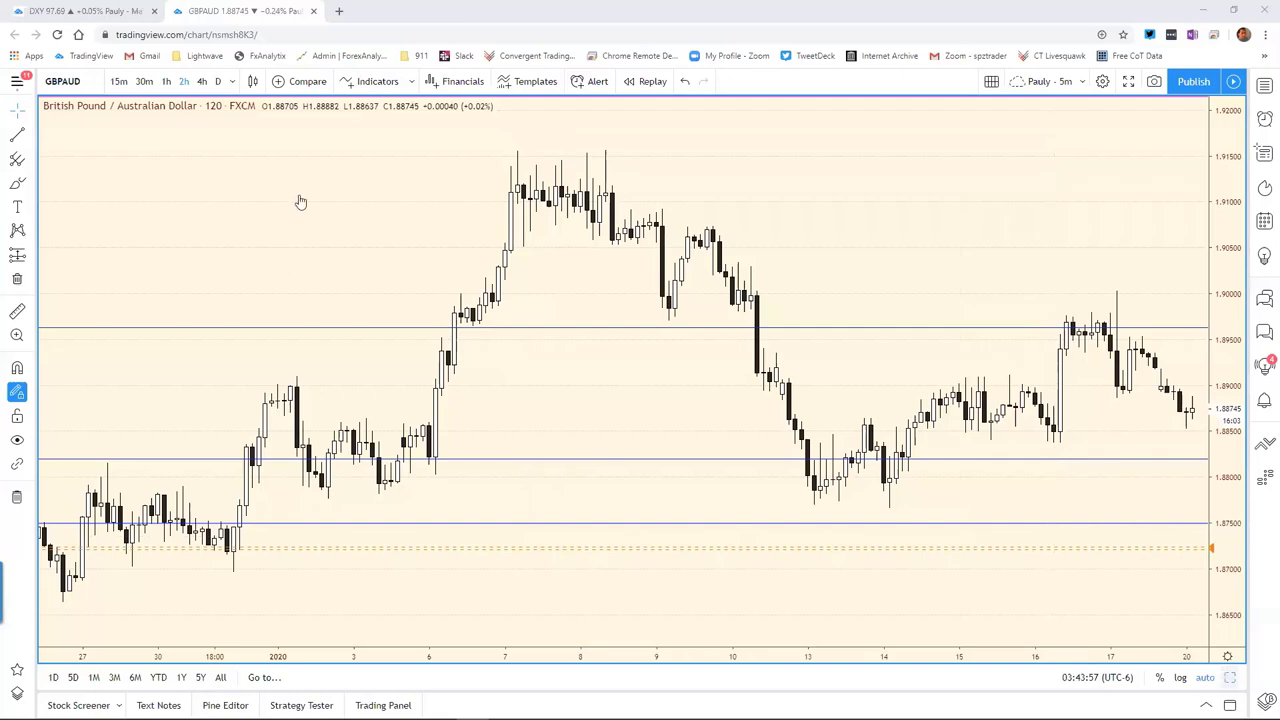
key(alt+Return)
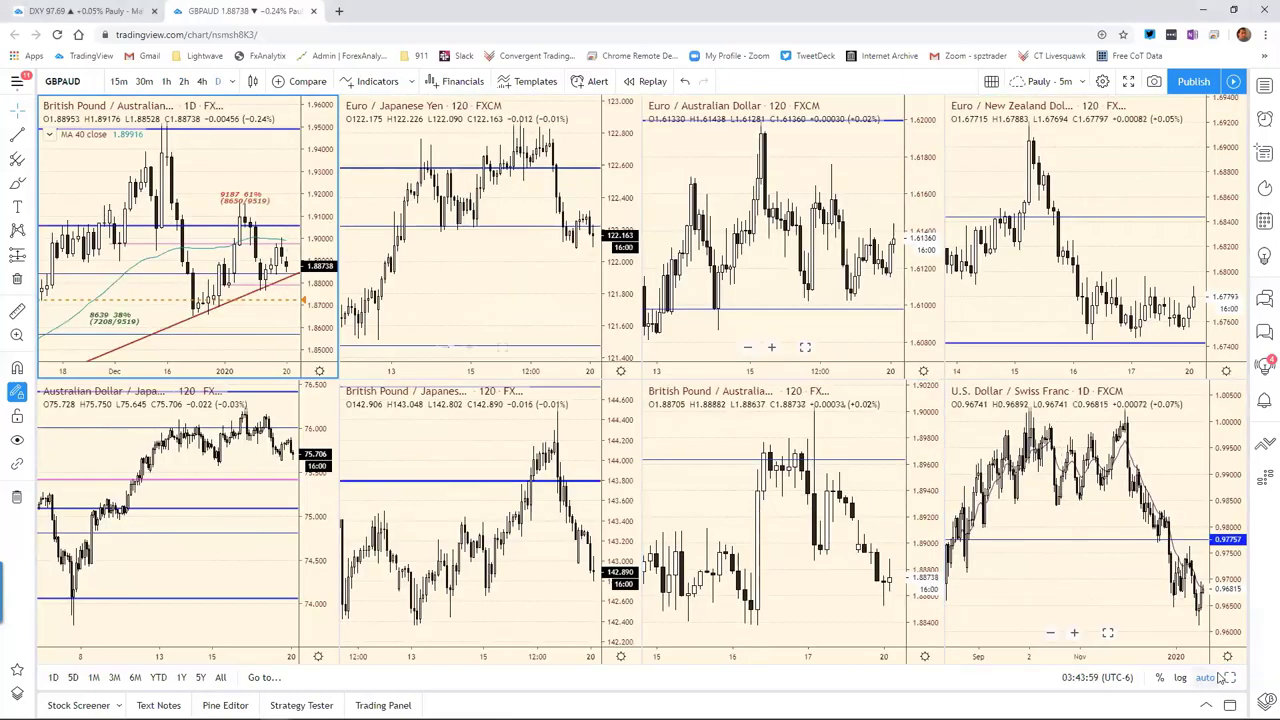
Briefly view the GBPAUD daily chart full screen, restore the grid, and switch to the DXY layout
key(alt+Return)
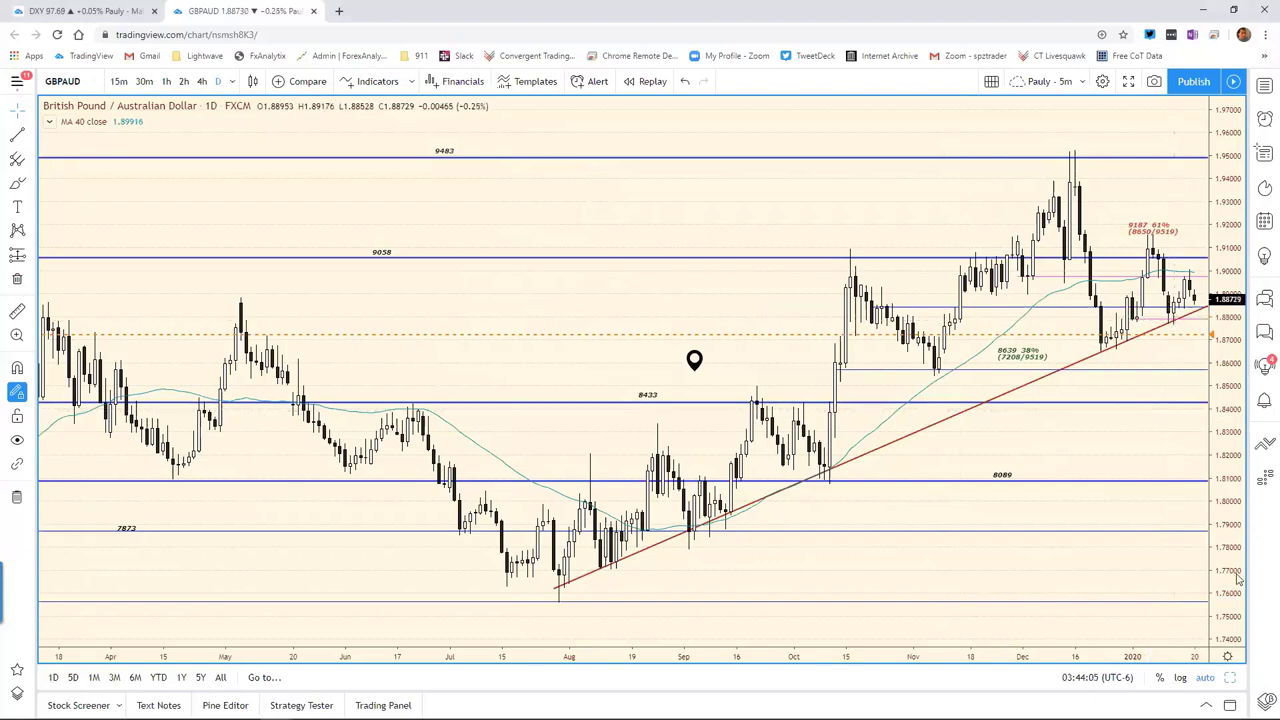
key(alt+Return)
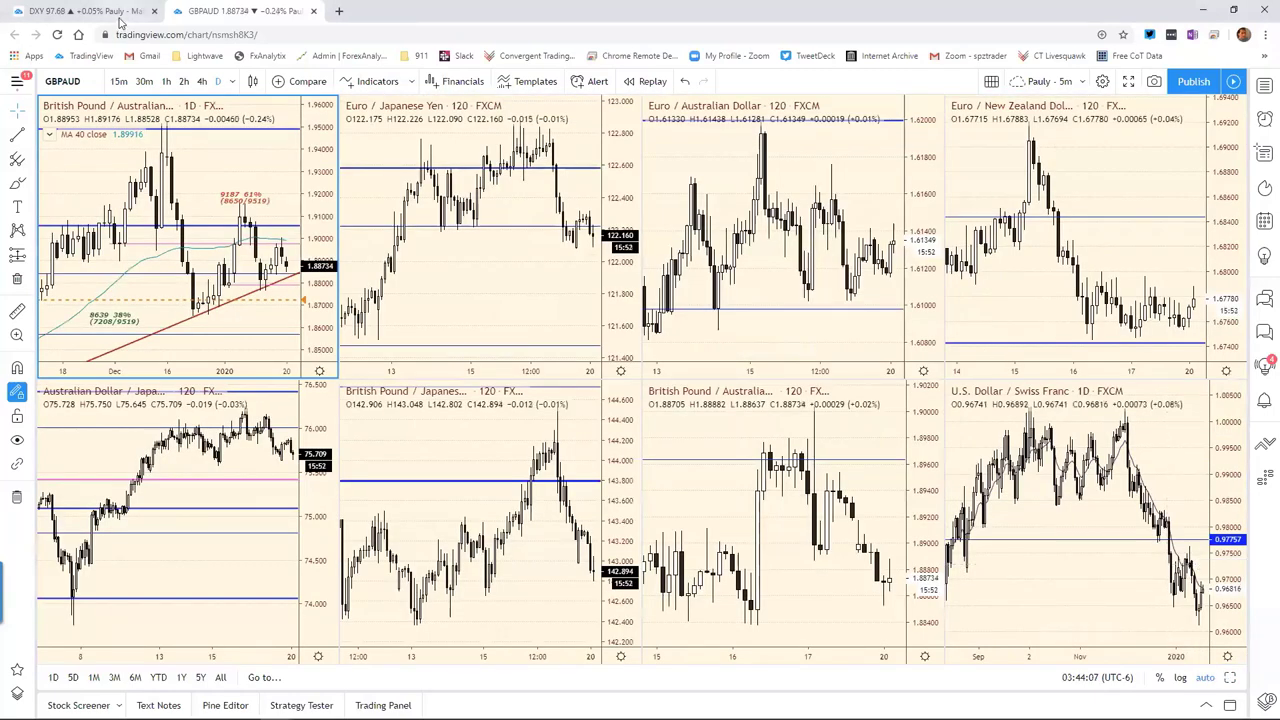
click(120, 12)
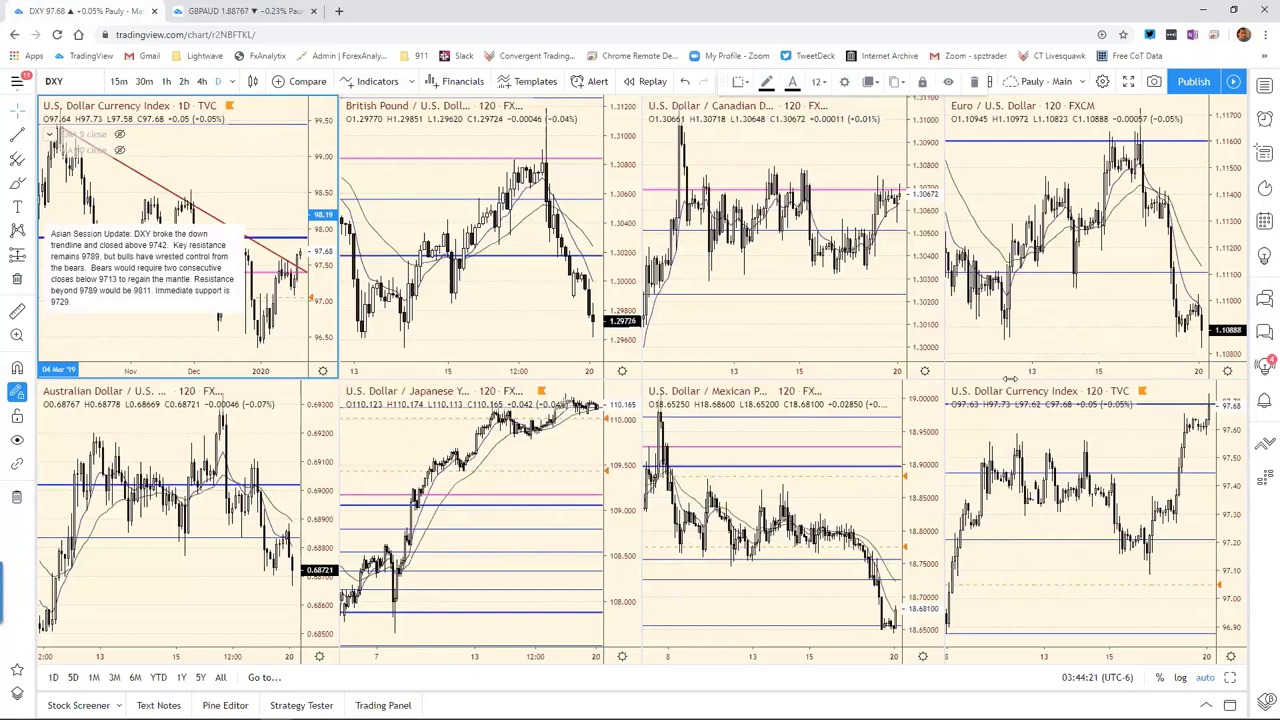
Maximize the DXY daily chart, load EURUSD in its place, and zoom in
click(1228, 679)
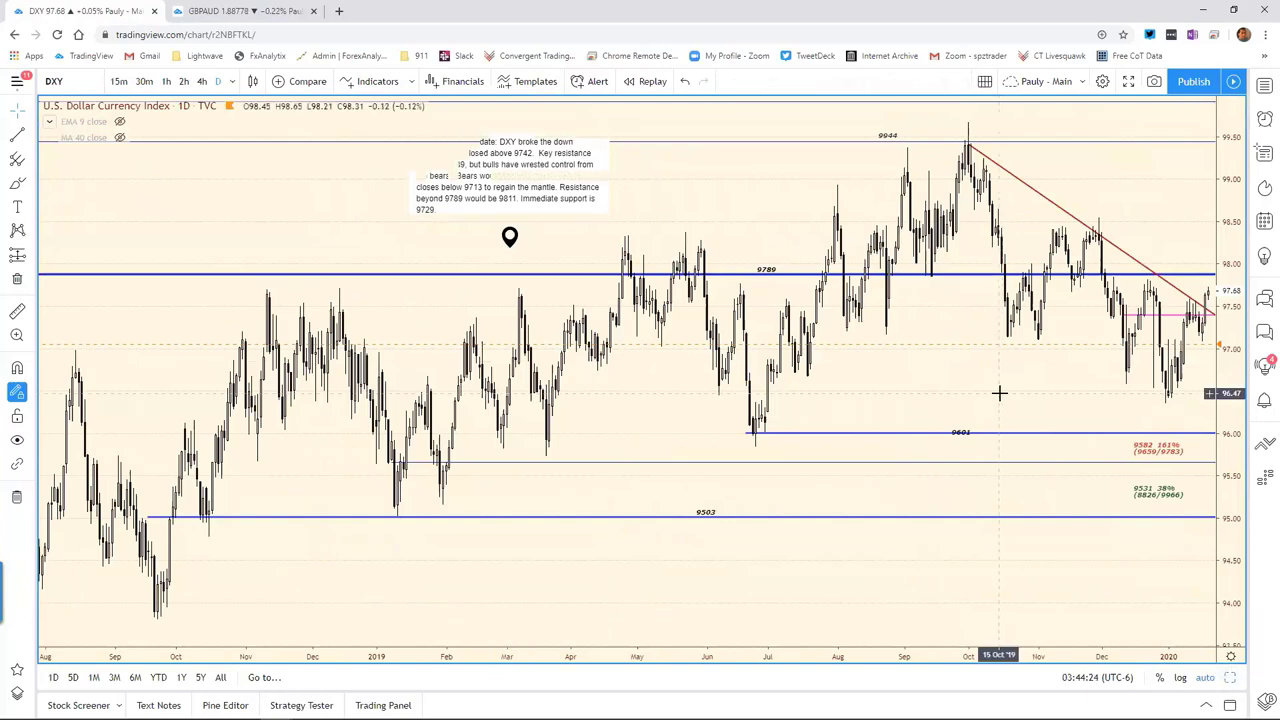
text(EURUSD)
key(Return)
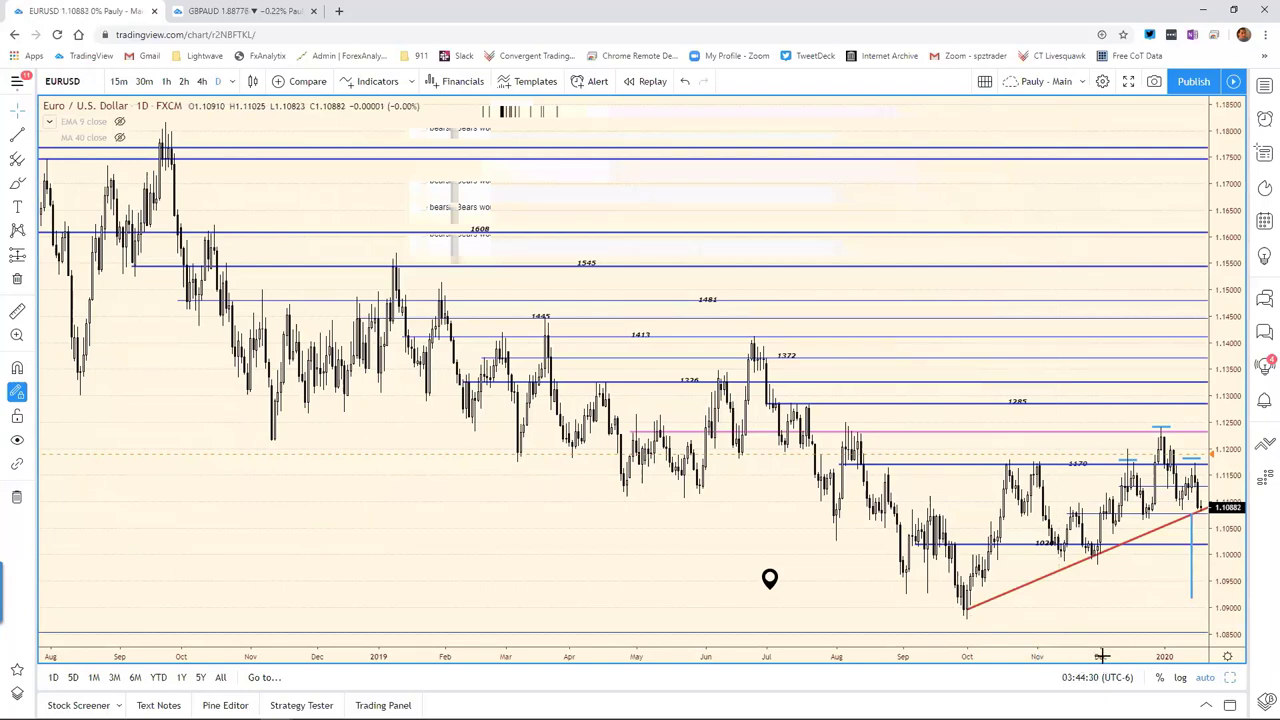
scroll(1101, 655, up, 3)
scroll(1000, 585, up, 3)
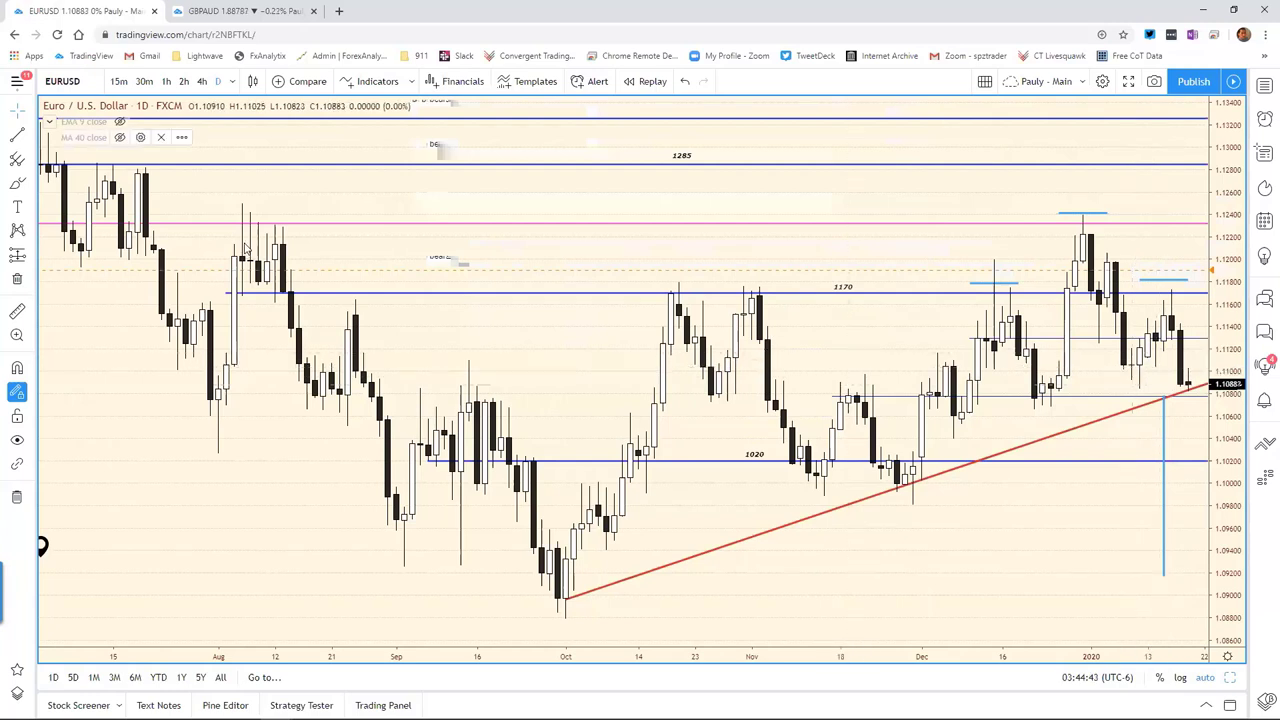
Draw a horizontal ray at about 1.1105 with the Ray line tool
click(19, 138)
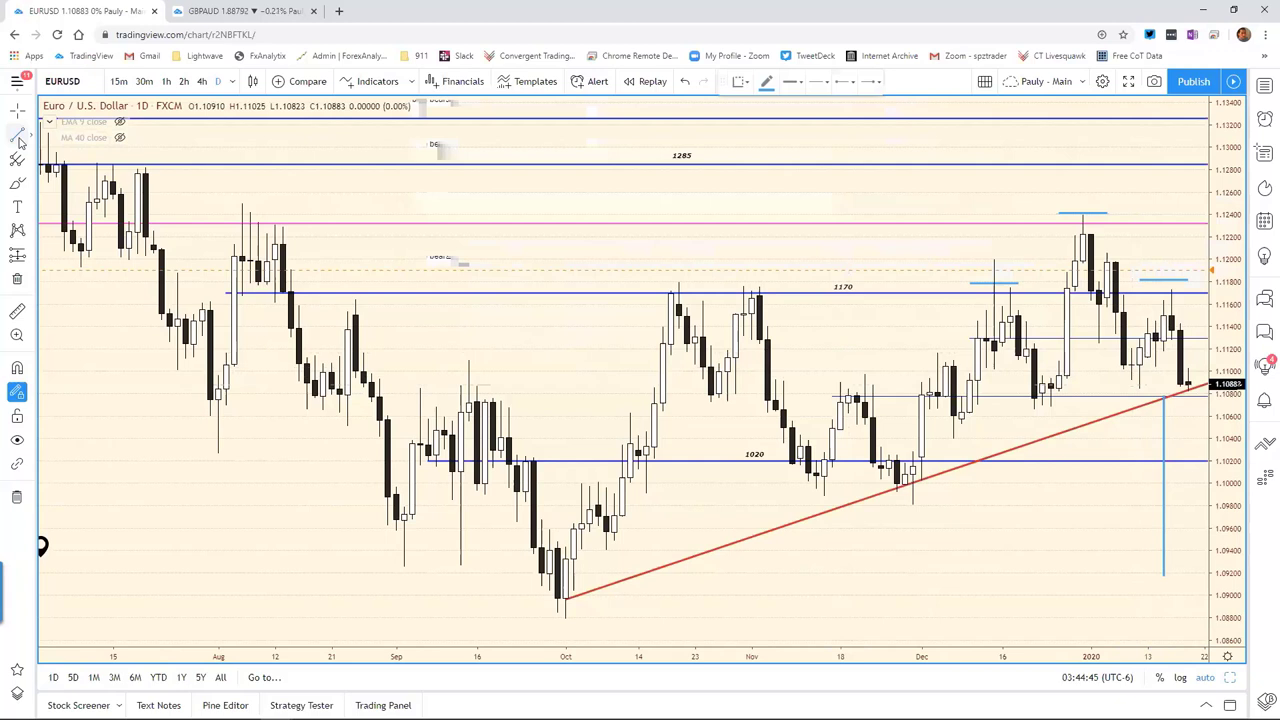
click(25, 143)
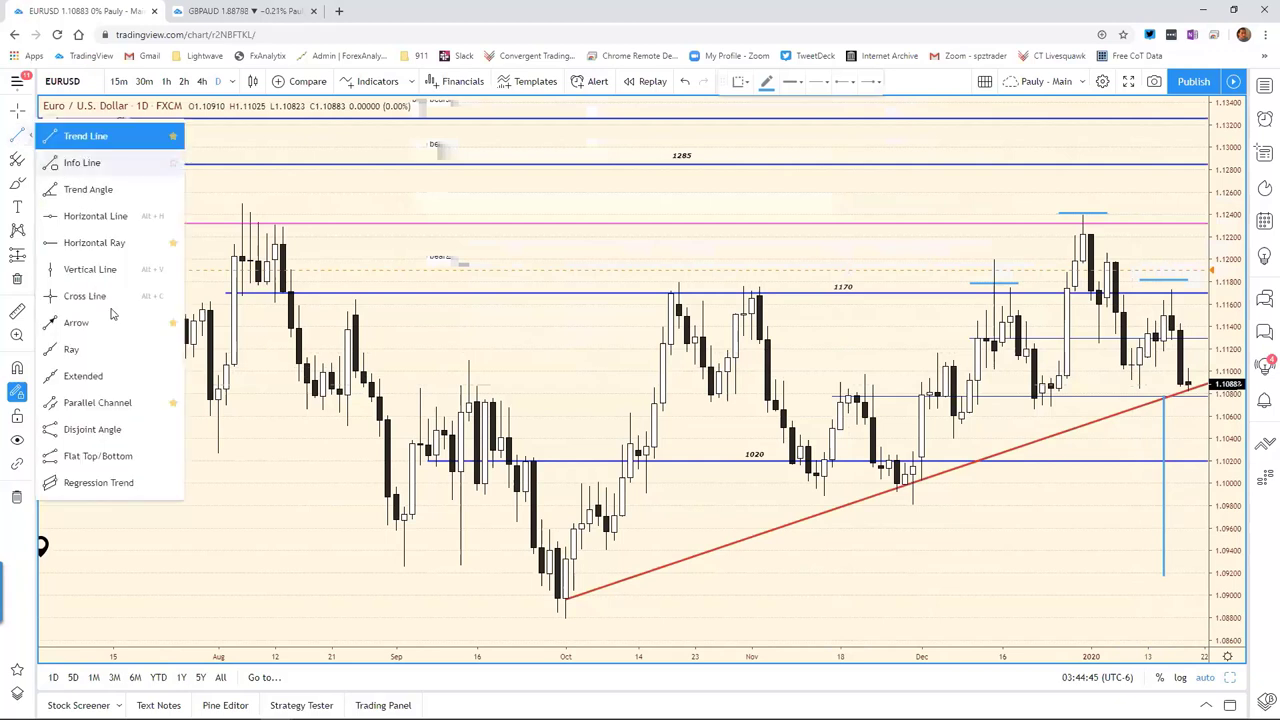
click(89, 355)
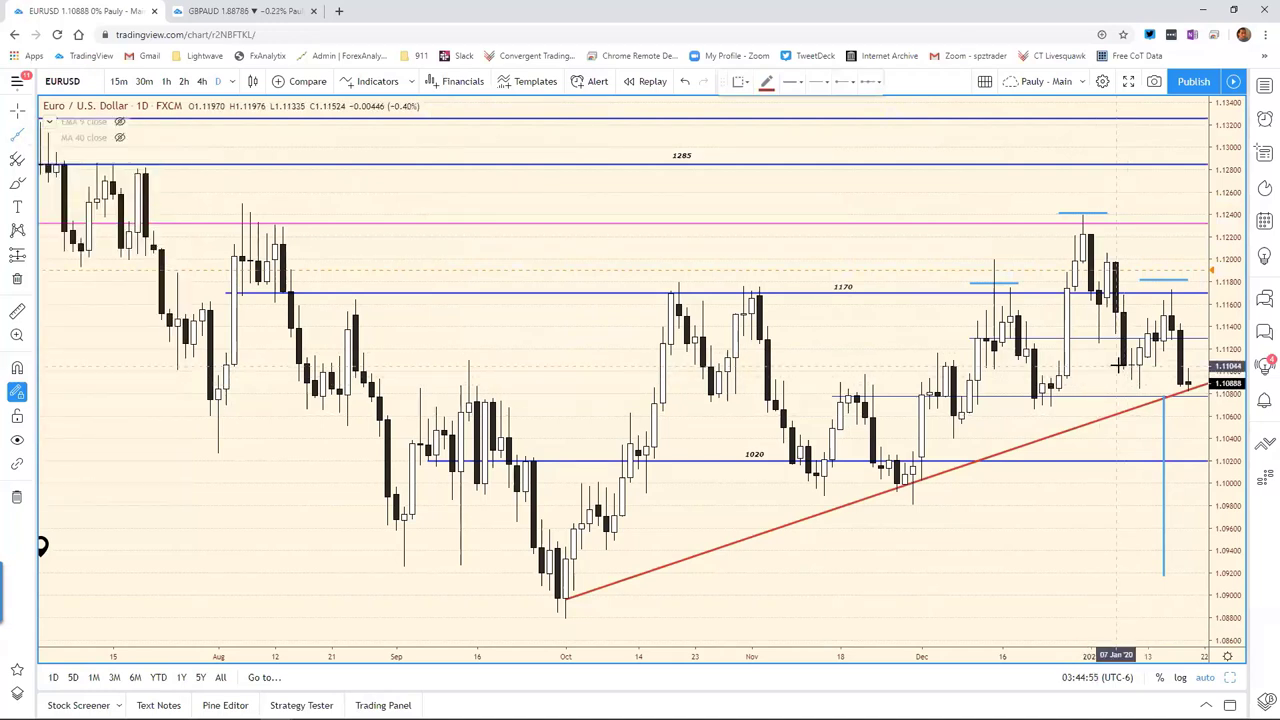
drag(1117, 366, 1140, 366)
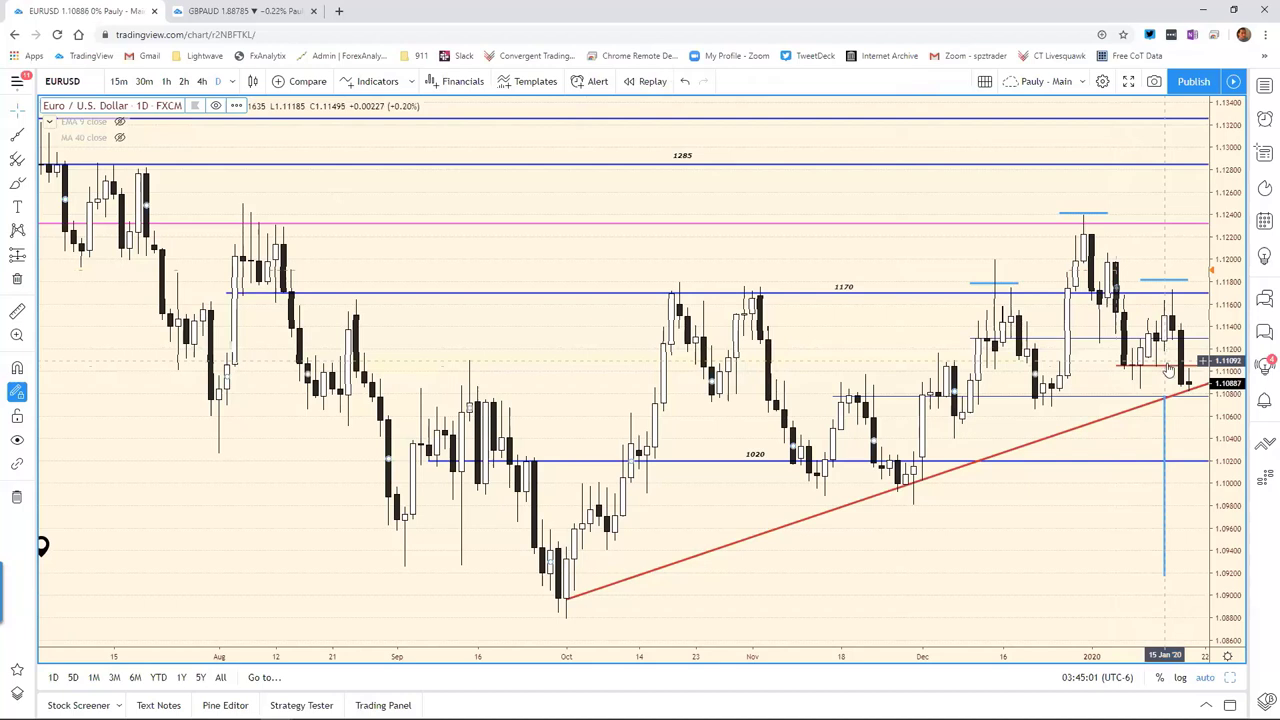
Check the ray's colour in its Settings, confirm with Ok, and deselect it
right_click(1168, 369)
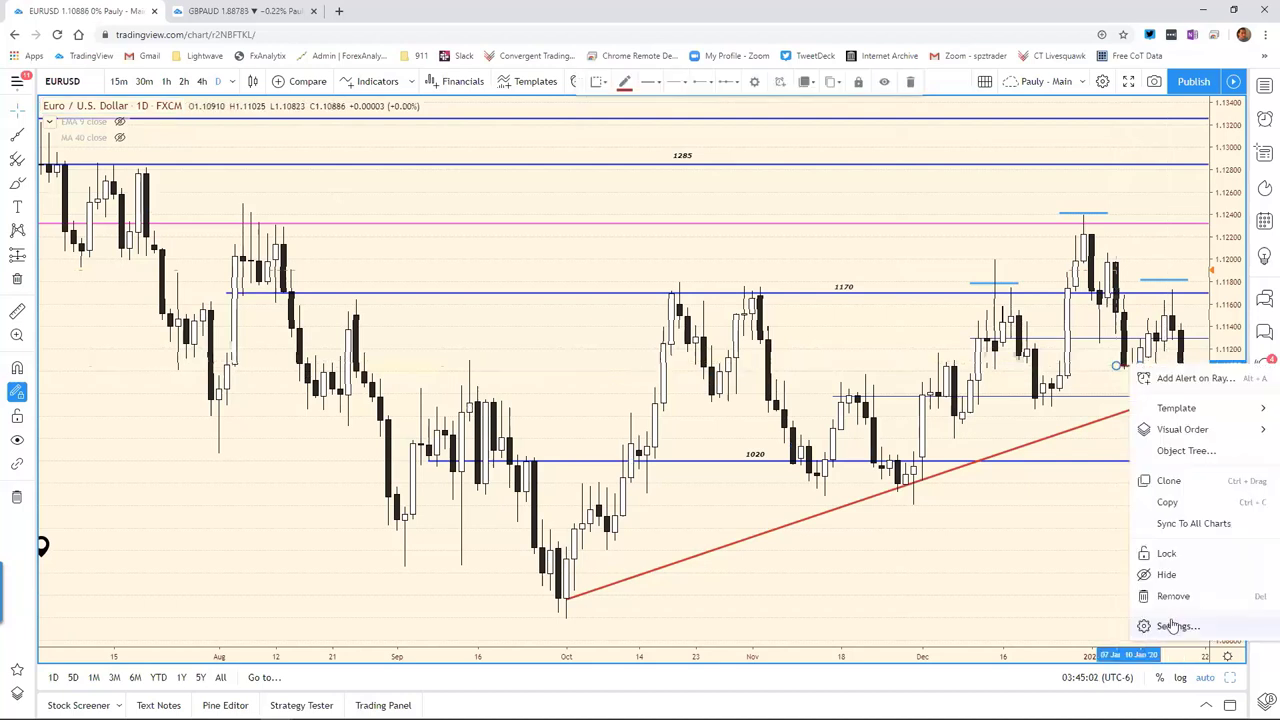
click(1170, 624)
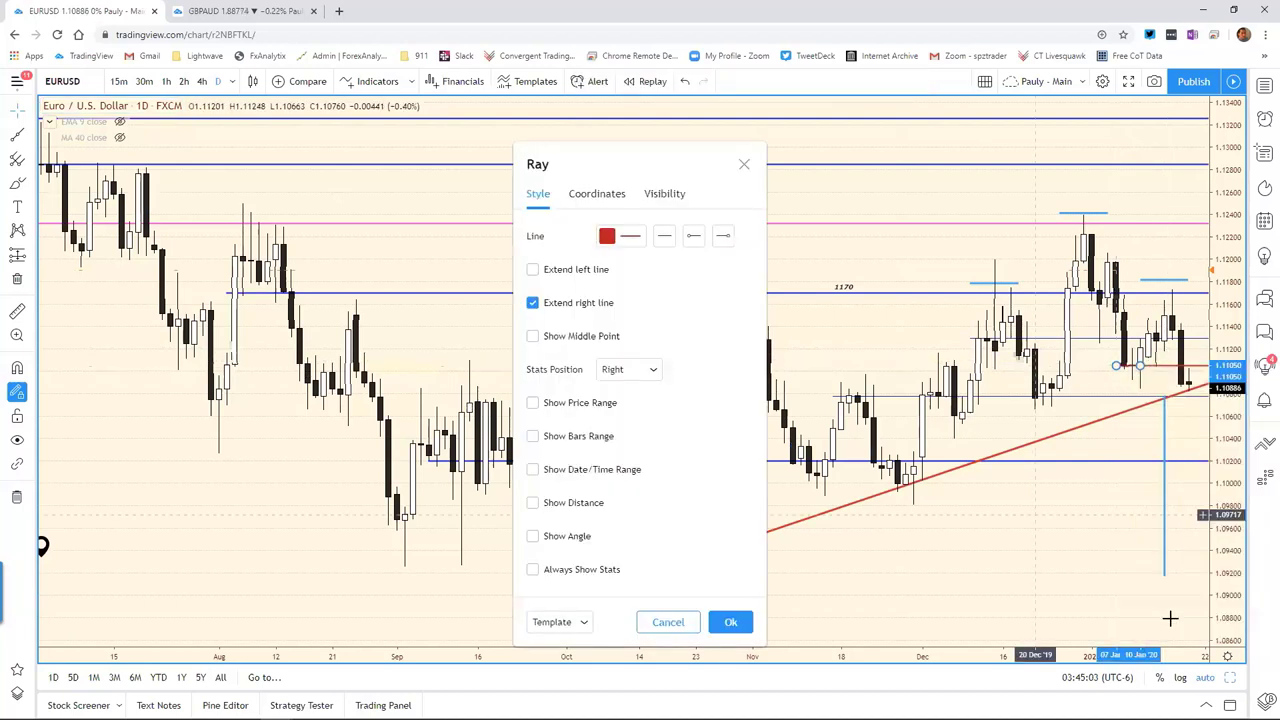
click(620, 240)
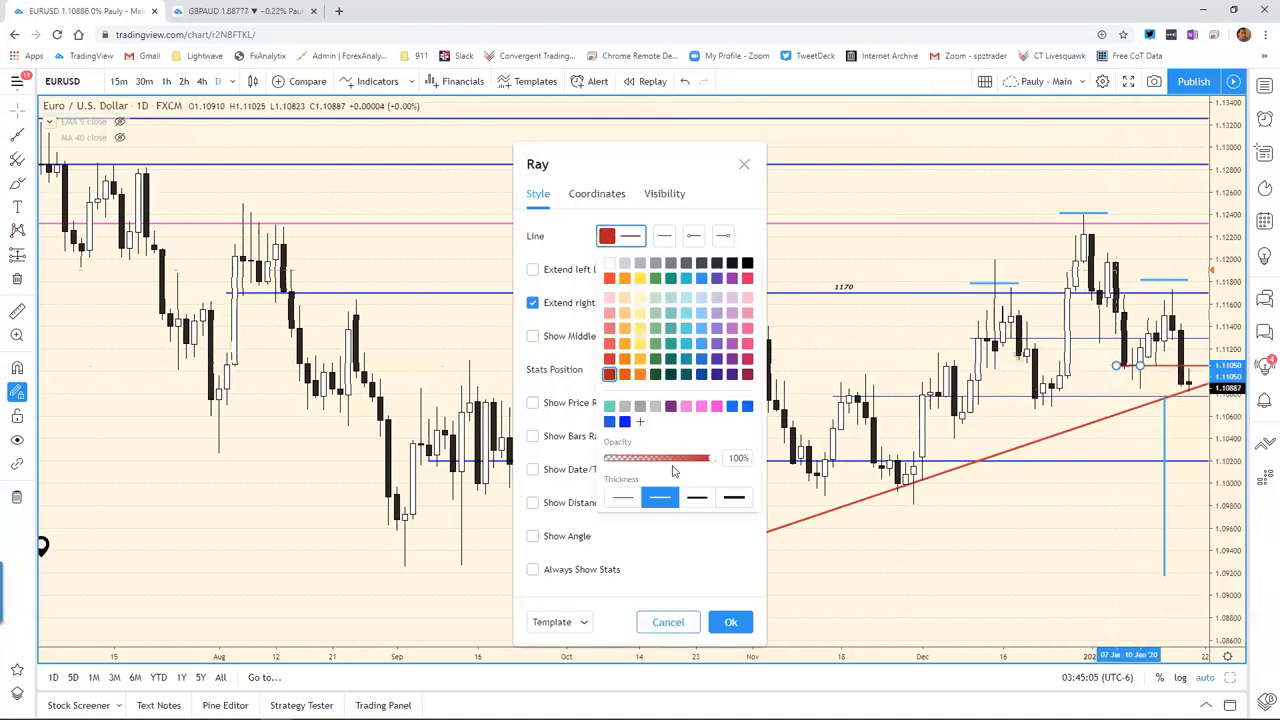
click(737, 614)
click(884, 593)
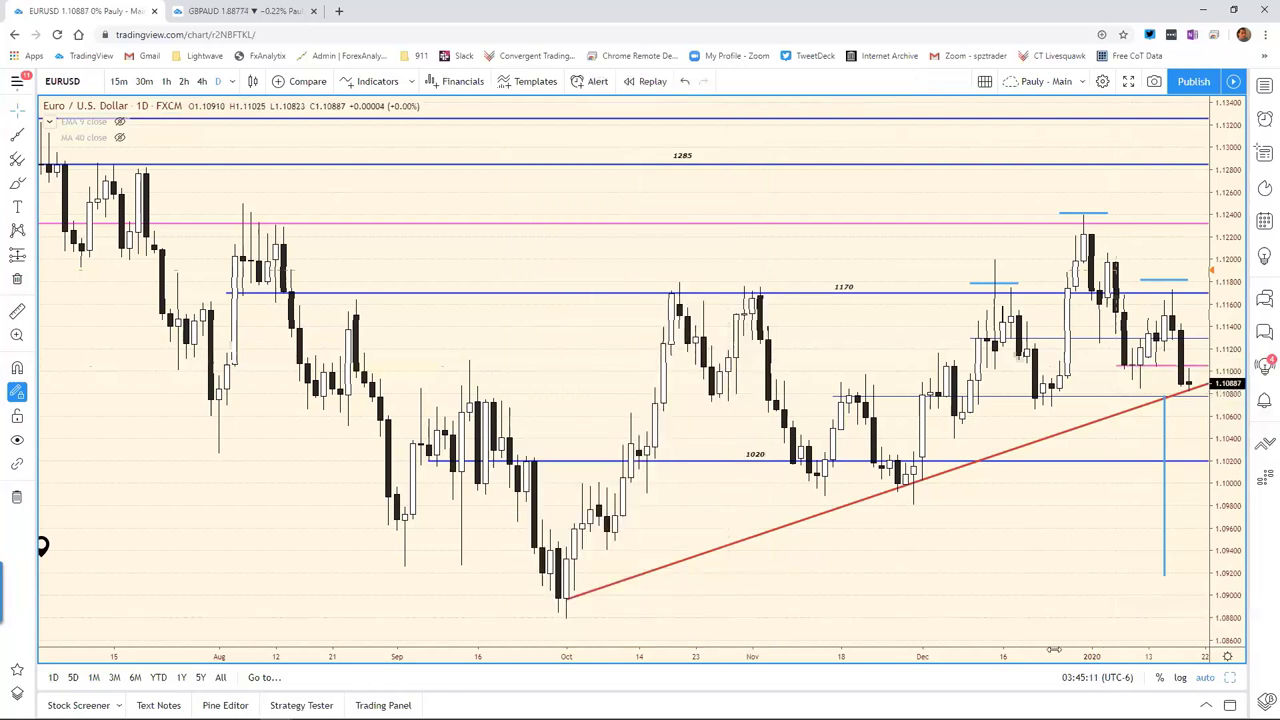
Zoom the EURUSD daily chart out to May and deselect the short blue line
scroll(1064, 652, down, 2)
scroll(1066, 653, down, 1)
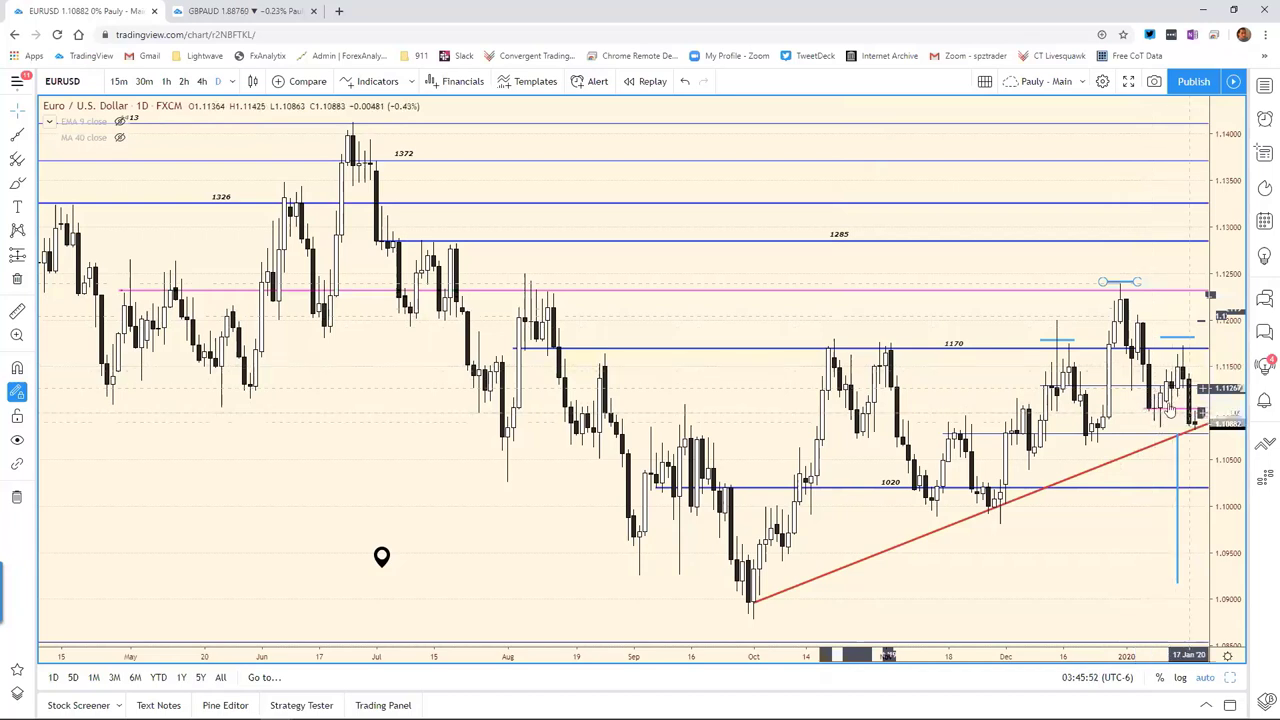
click(1160, 406)
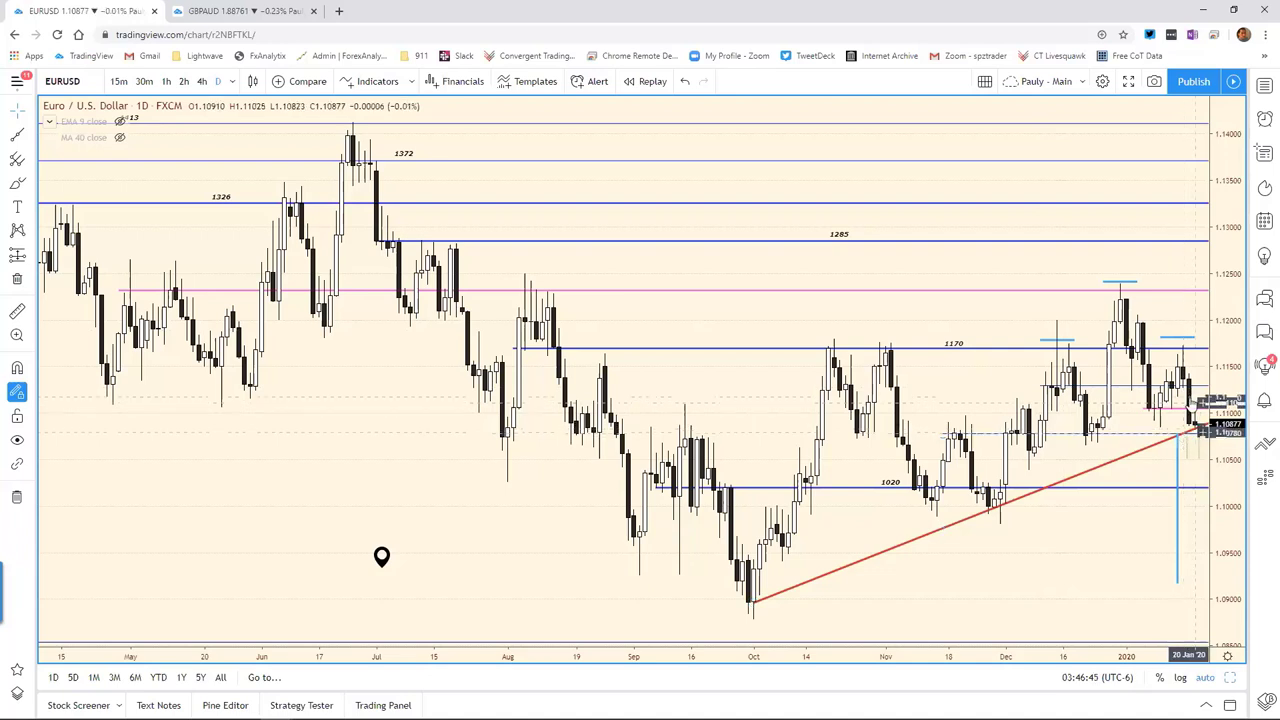
click(1177, 444)
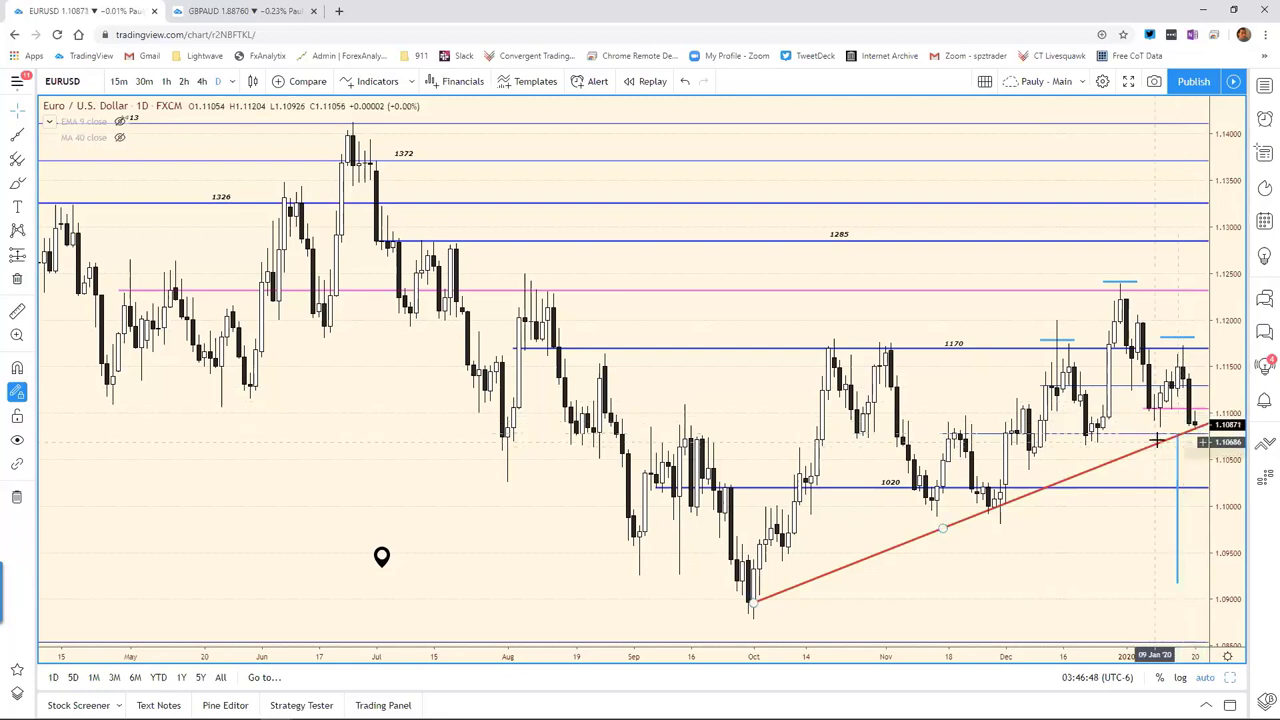
click(1150, 432)
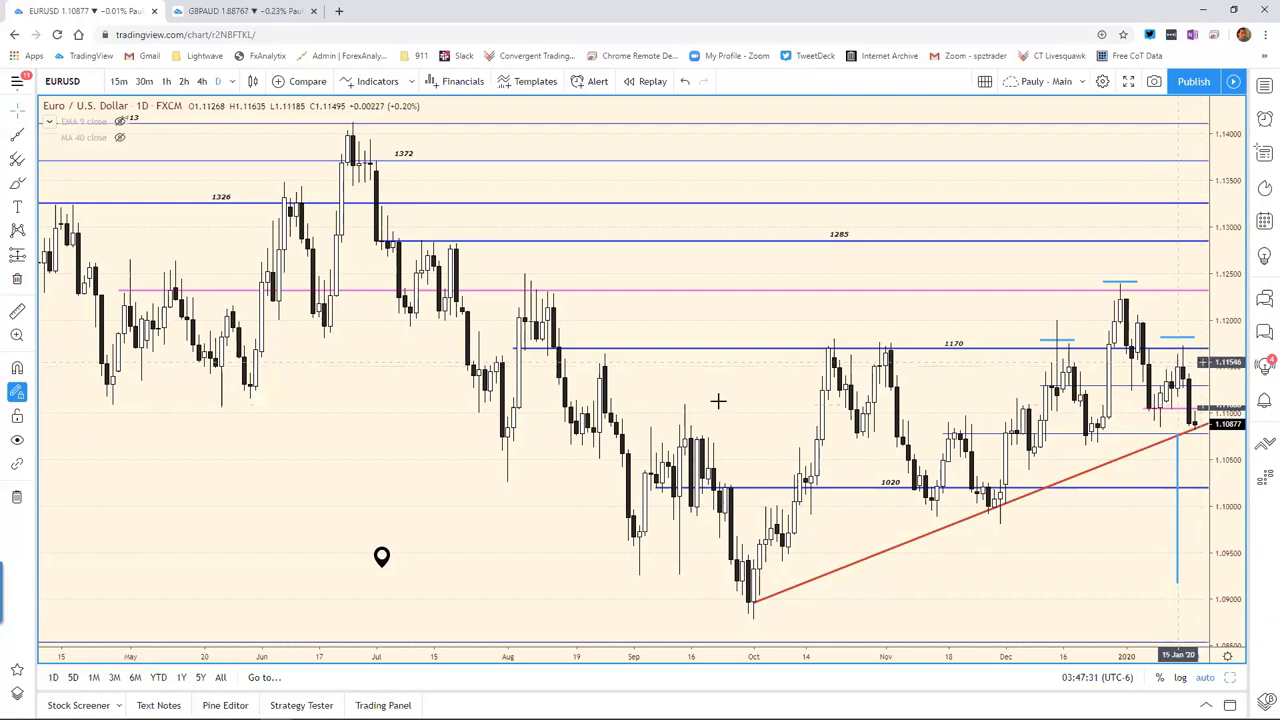
click(834, 240)
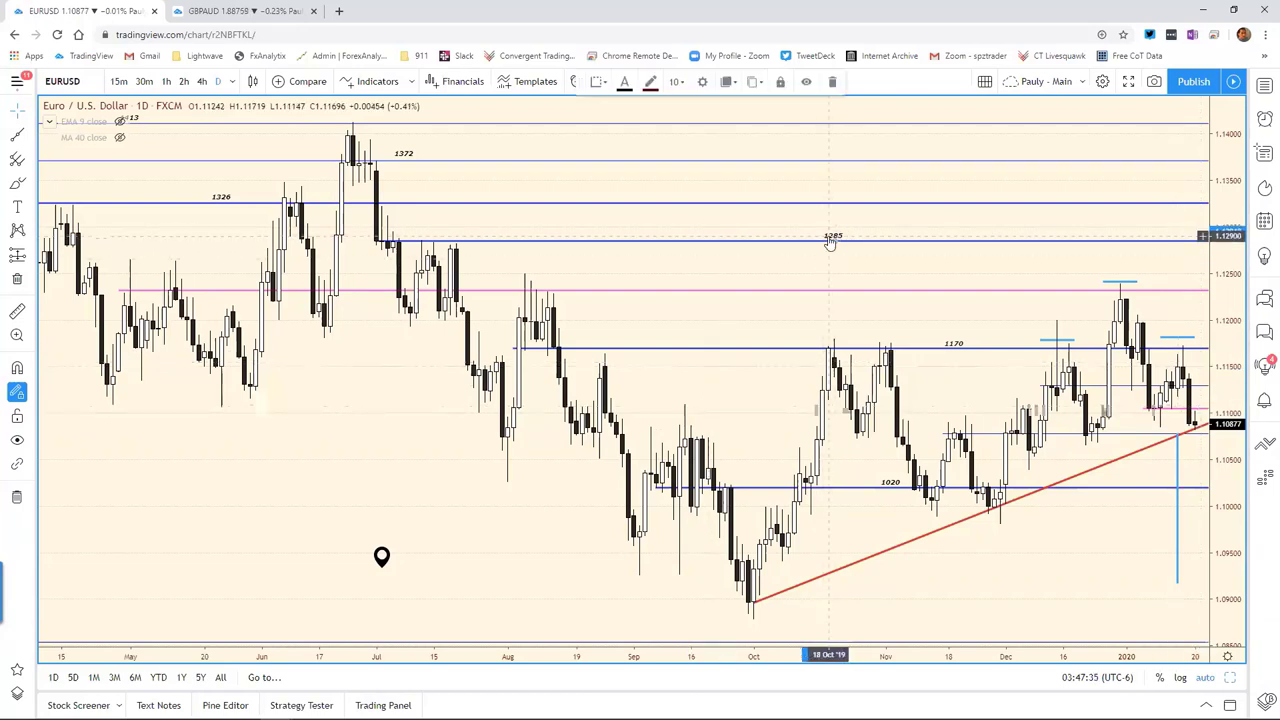
key(Escape)
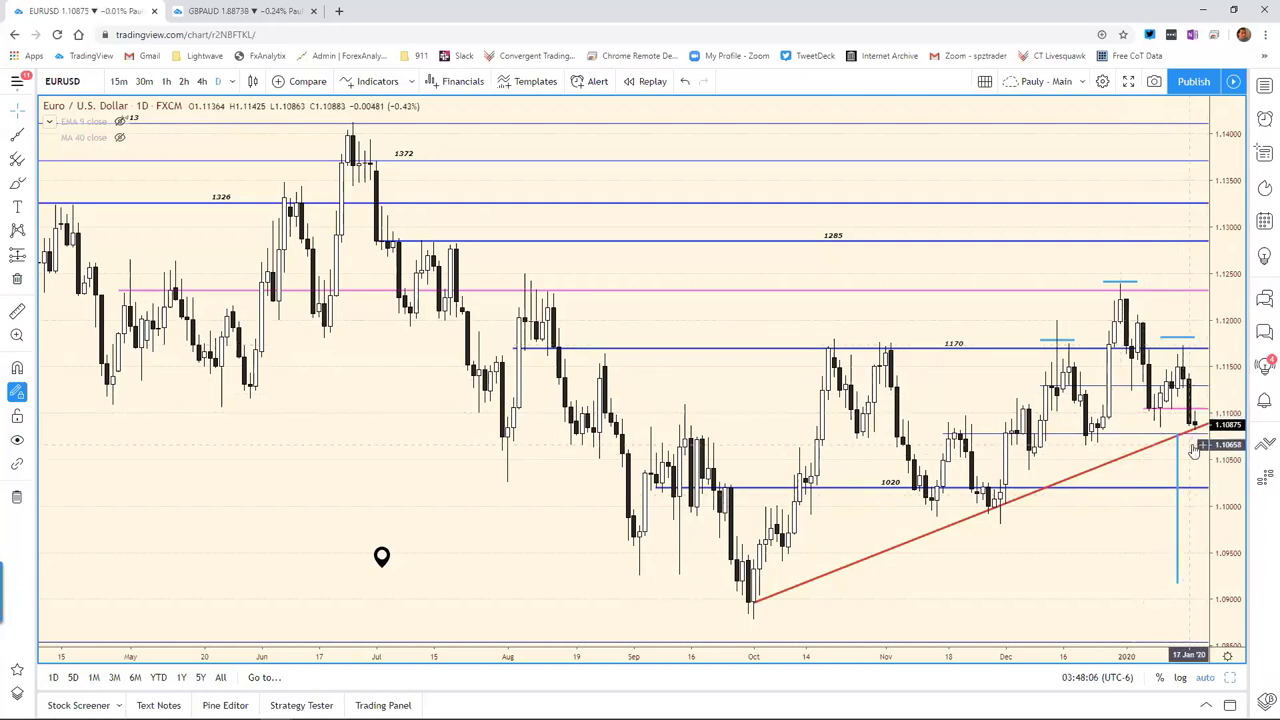
Change the daily chart's symbol from EURUSD to DXY, zoom out, and restore the eight-chart grid
click(1231, 677)
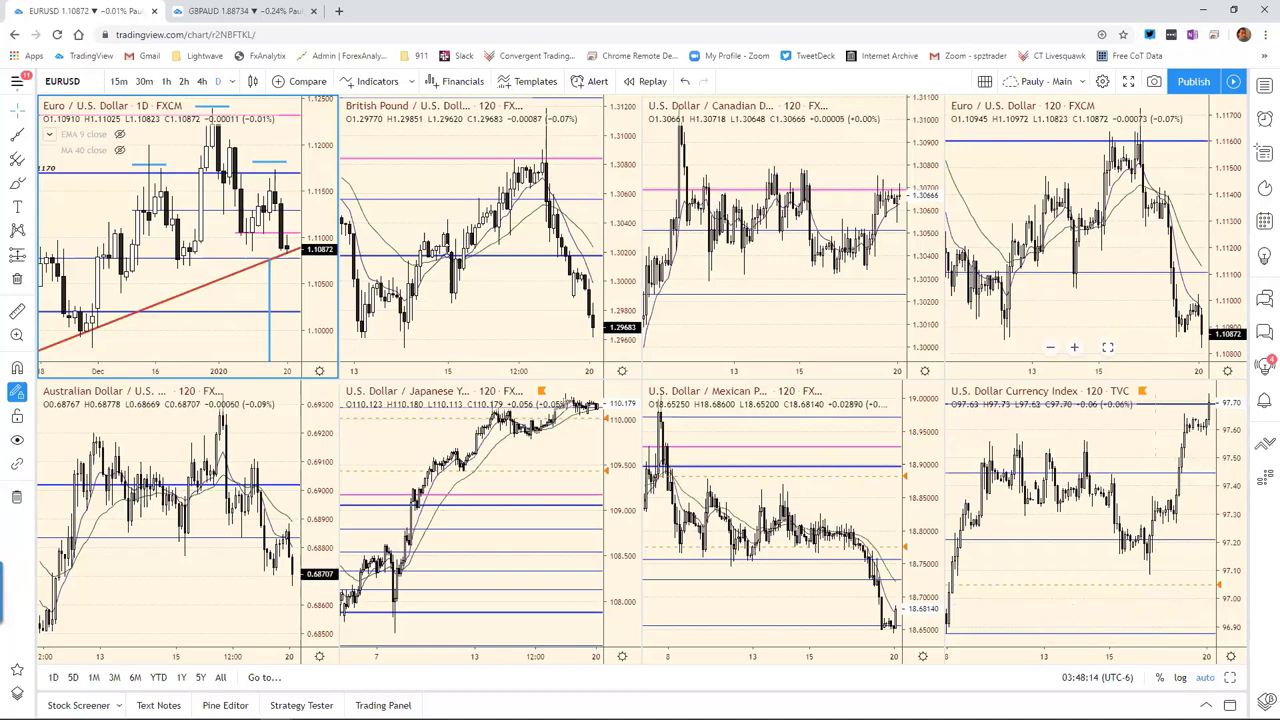
click(1229, 677)
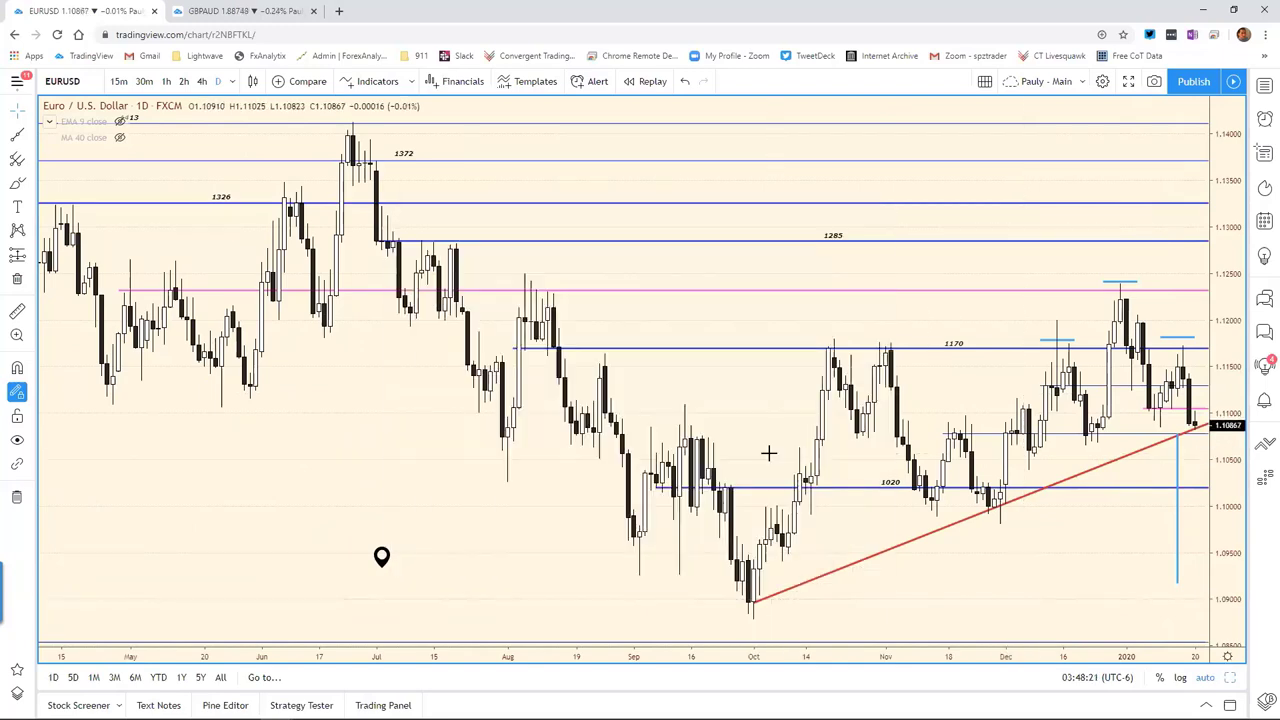
key(Tab)
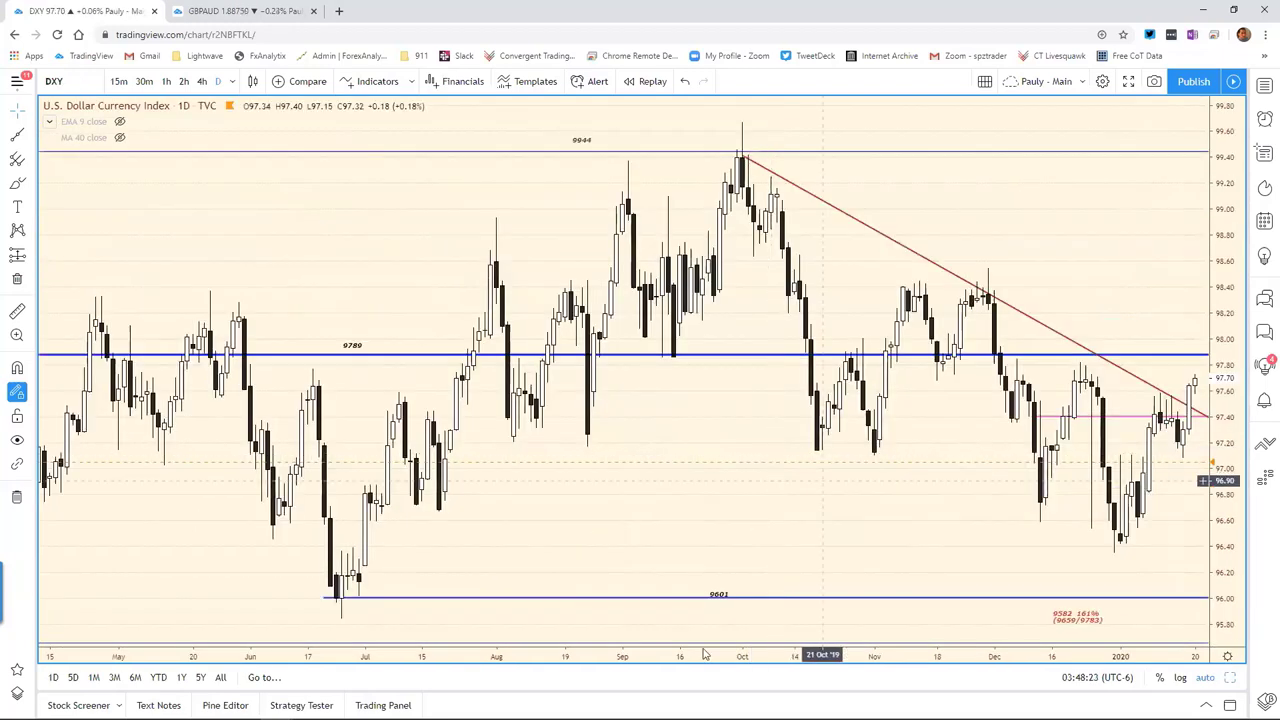
scroll(895, 654, down, 3)
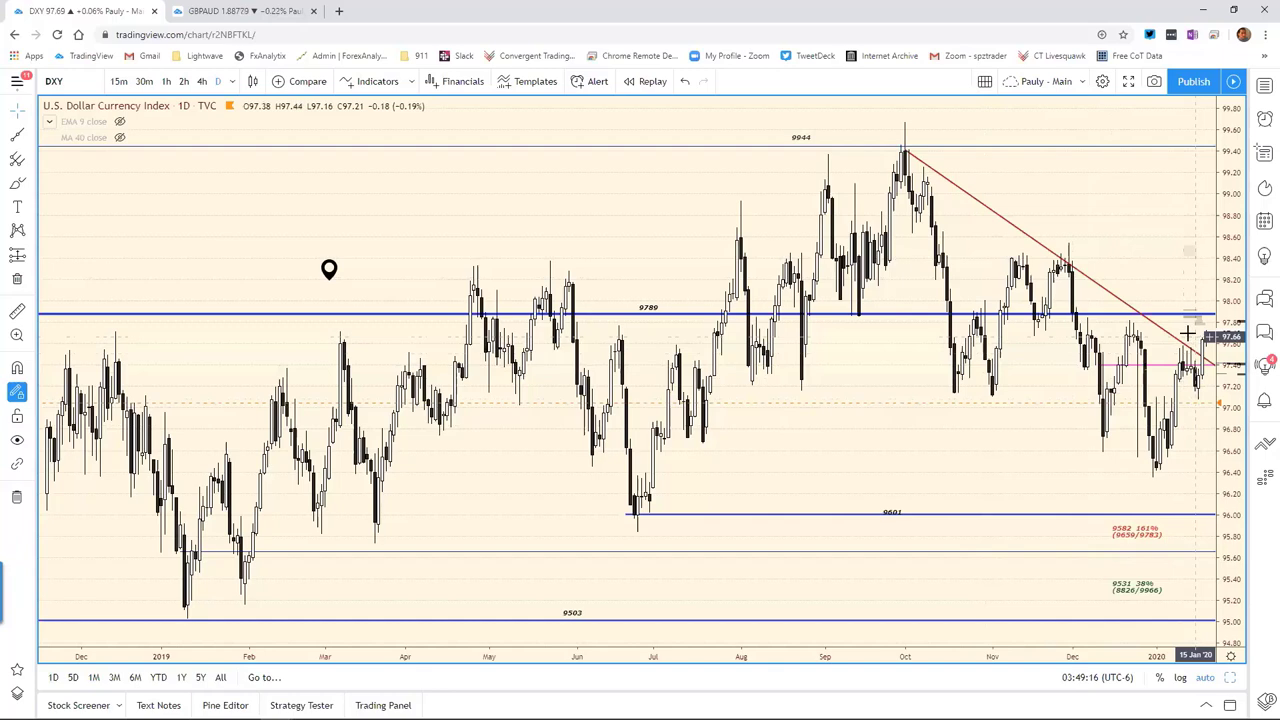
click(1233, 678)
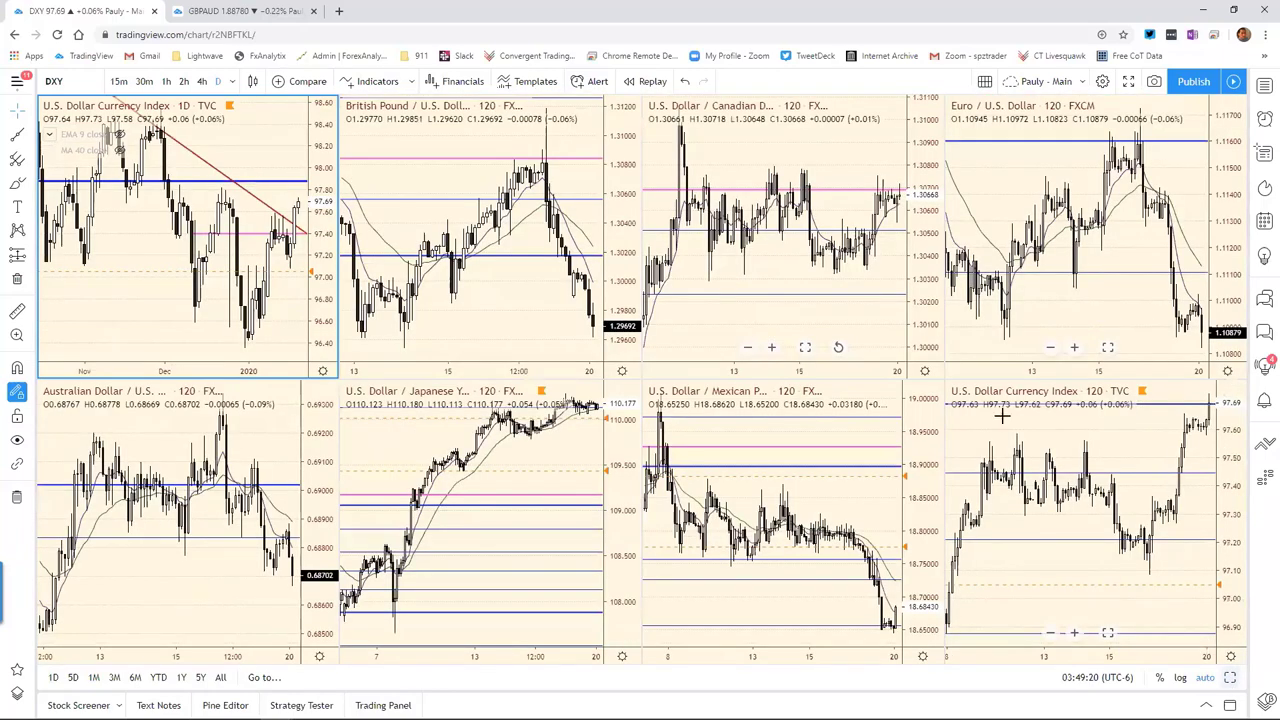